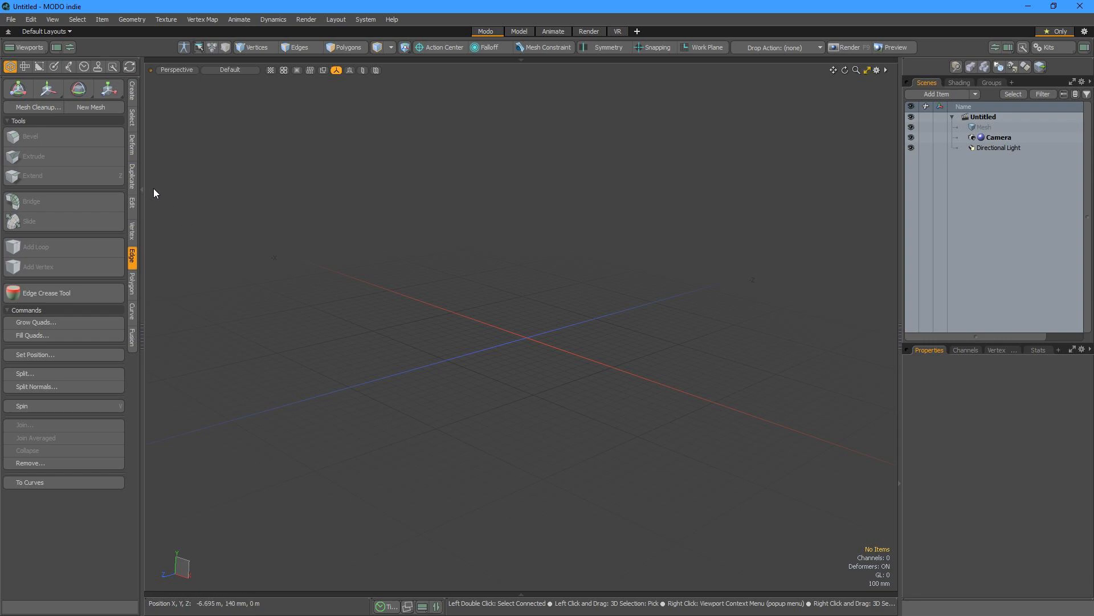
Step: Browse the Edit, Vertex, Edge and Polygon tool sets, ending on the Create tools
click(132, 204)
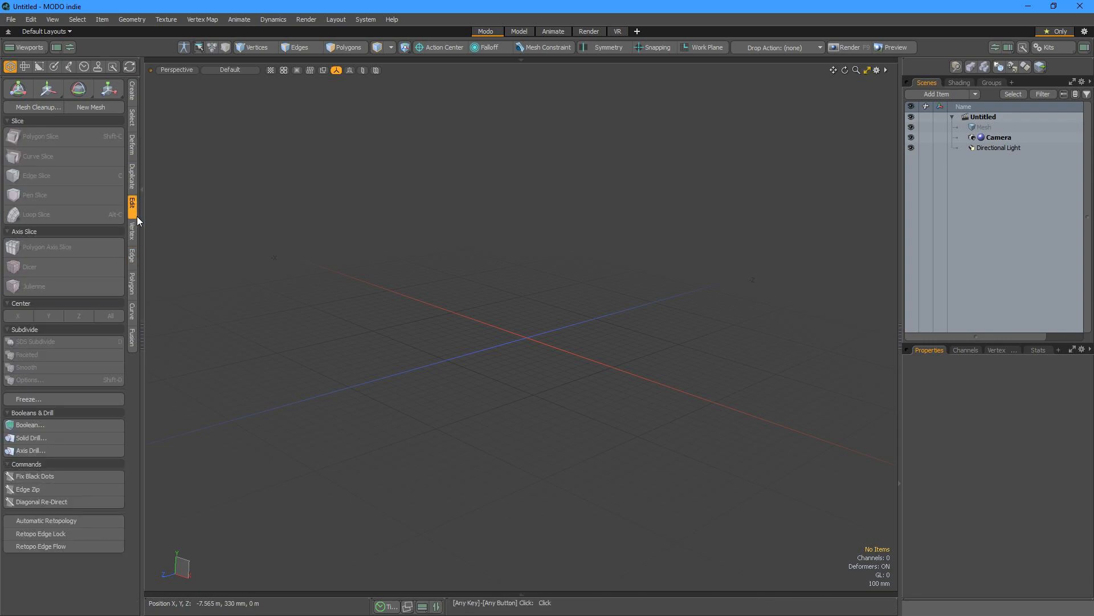
click(136, 233)
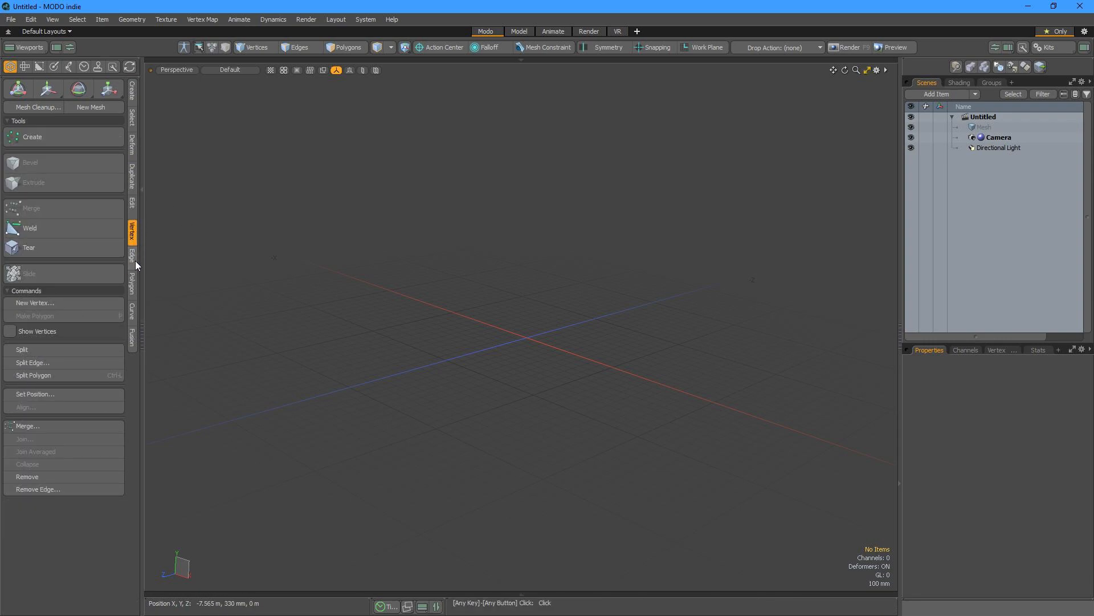
click(136, 262)
click(132, 283)
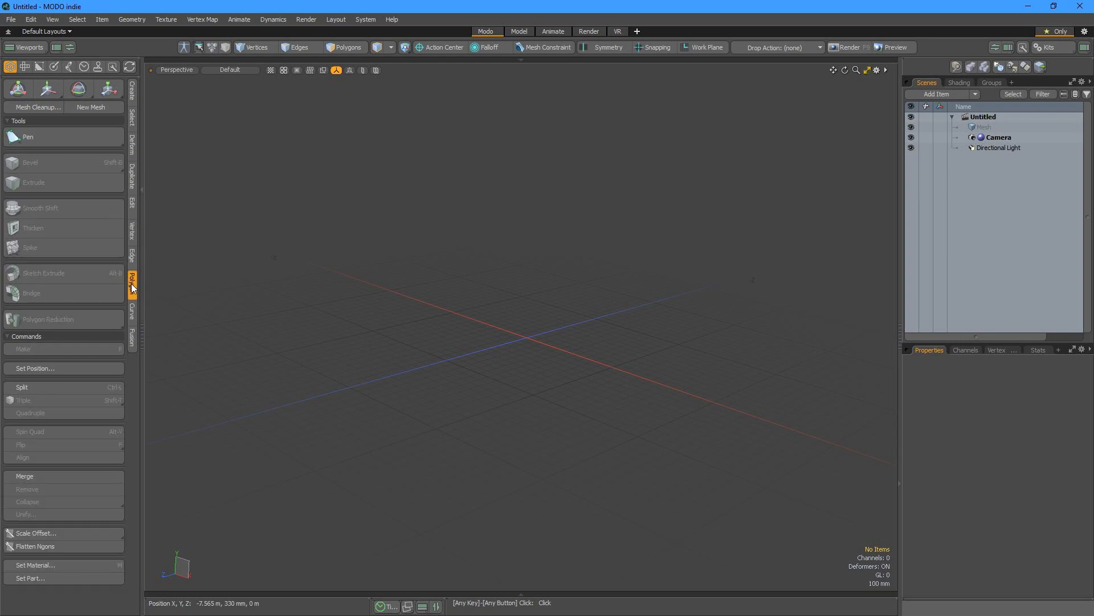
click(132, 91)
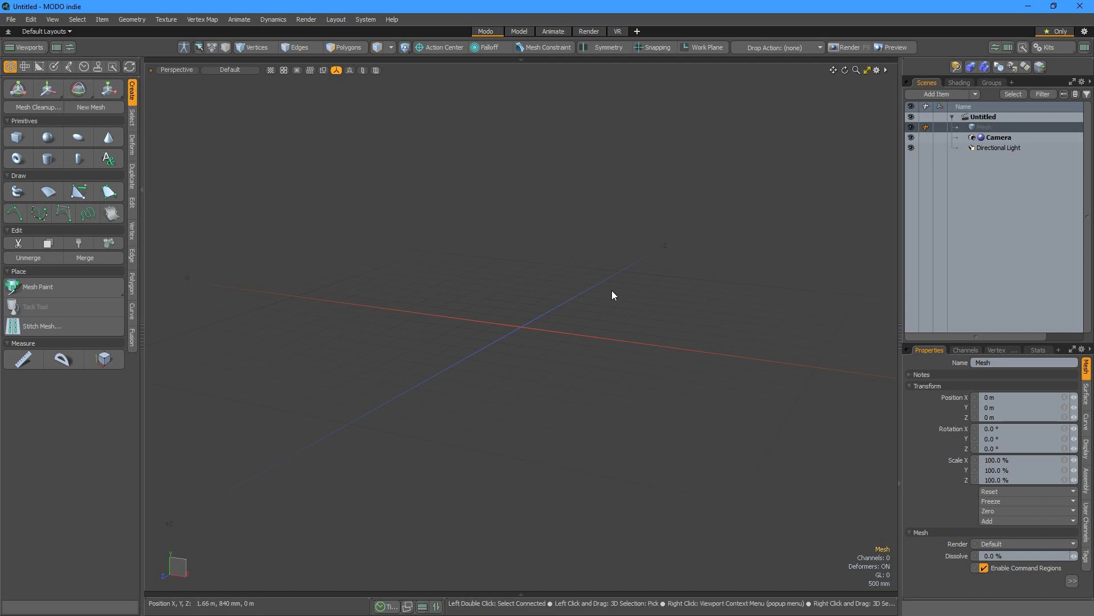
Step: Orbit, pan, zoom and roll the perspective view around the empty scene's origin
alt+drag(691, 281, 498, 348)
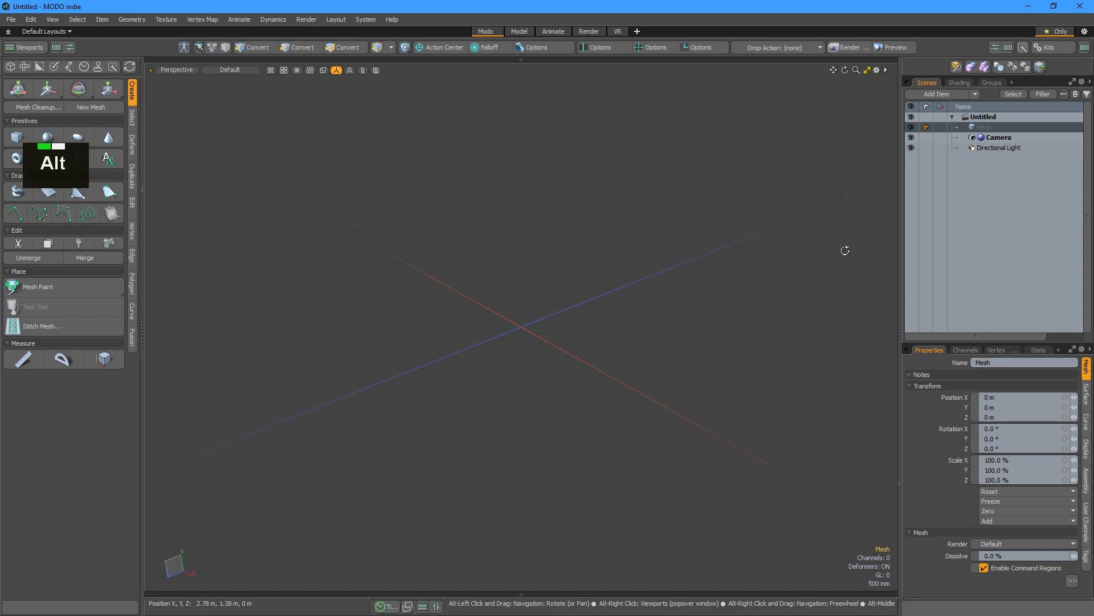
alt+drag(845, 250, 813, 340)
ctrl+alt+drag(581, 337, 472, 200)
alt+shift+drag(555, 331, 455, 370)
alt+shift+drag(546, 327, 576, 338)
alt+right_drag(577, 339, 794, 289)
alt+right_drag(484, 345, 530, 351)
alt+drag(530, 350, 542, 331)
alt+middle_drag(515, 318, 686, 347)
alt+drag(433, 318, 490, 330)
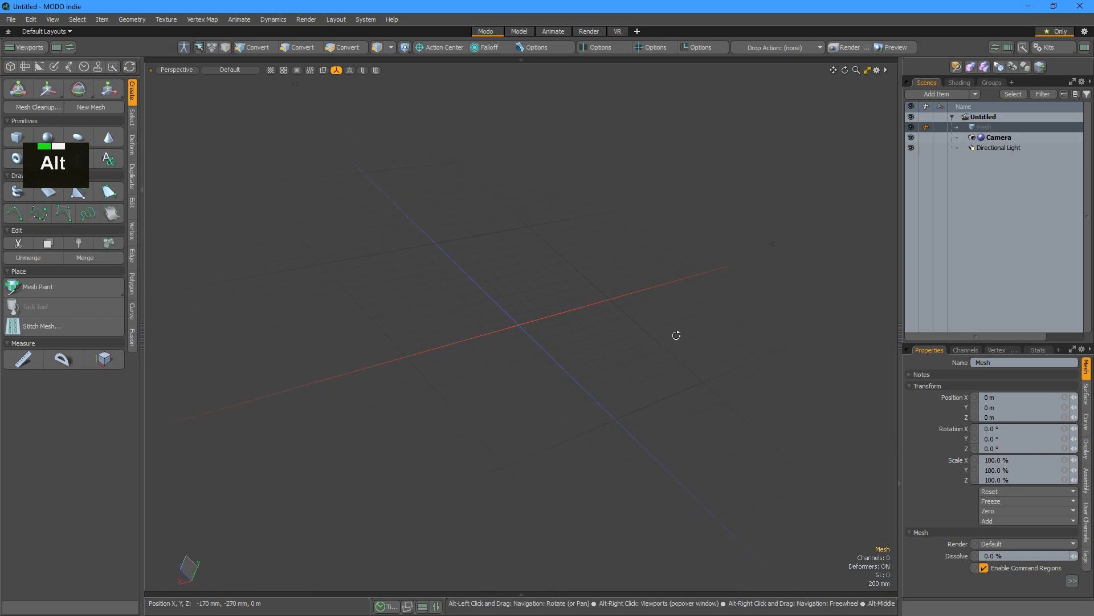
alt+drag(676, 335, 787, 188)
Step: Turn off Trackball Rotation in the input remapping preferences and close the preferences window
click(365, 20)
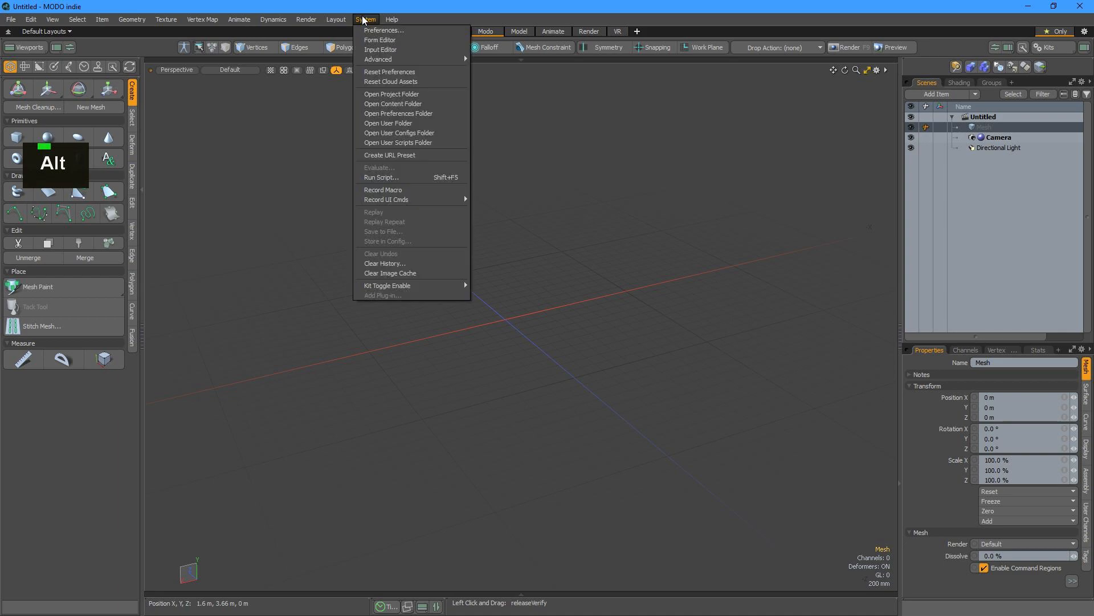
click(365, 33)
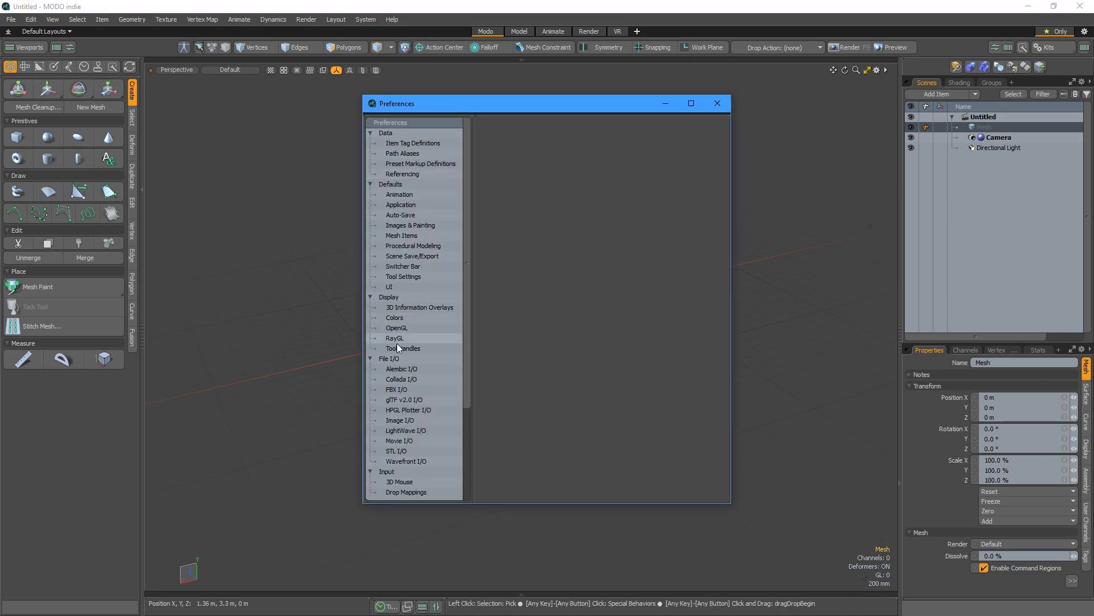
scroll(414, 365, down, 3)
click(411, 380)
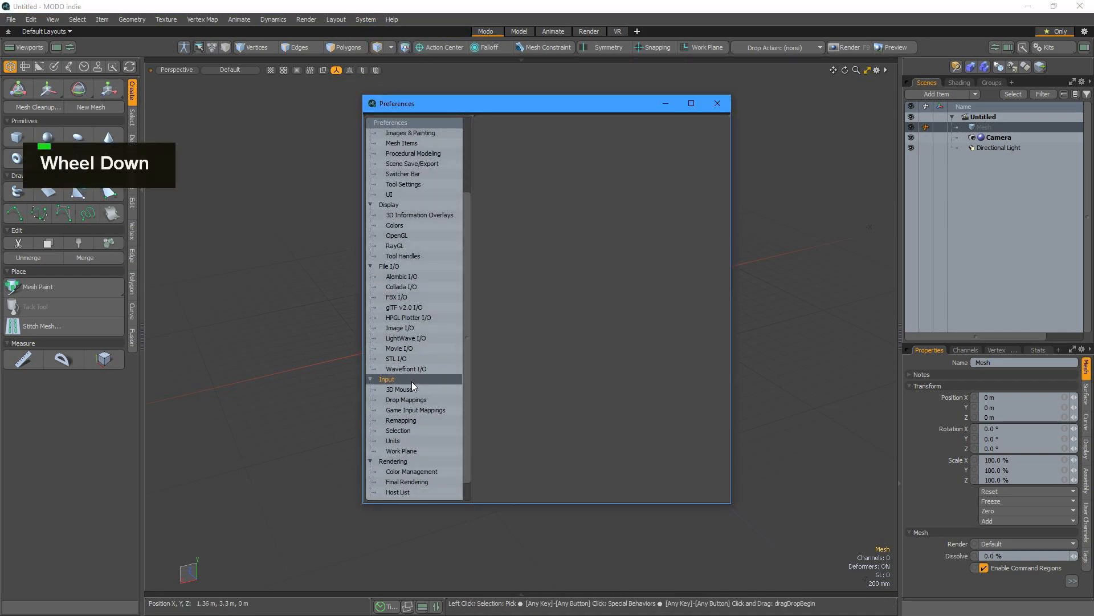
click(411, 422)
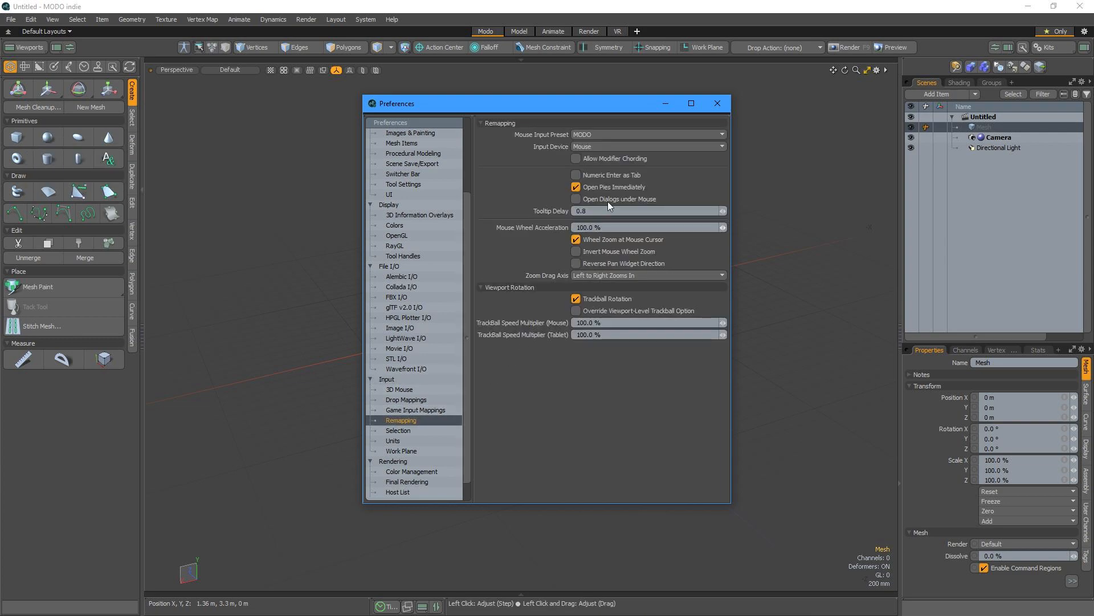
click(601, 297)
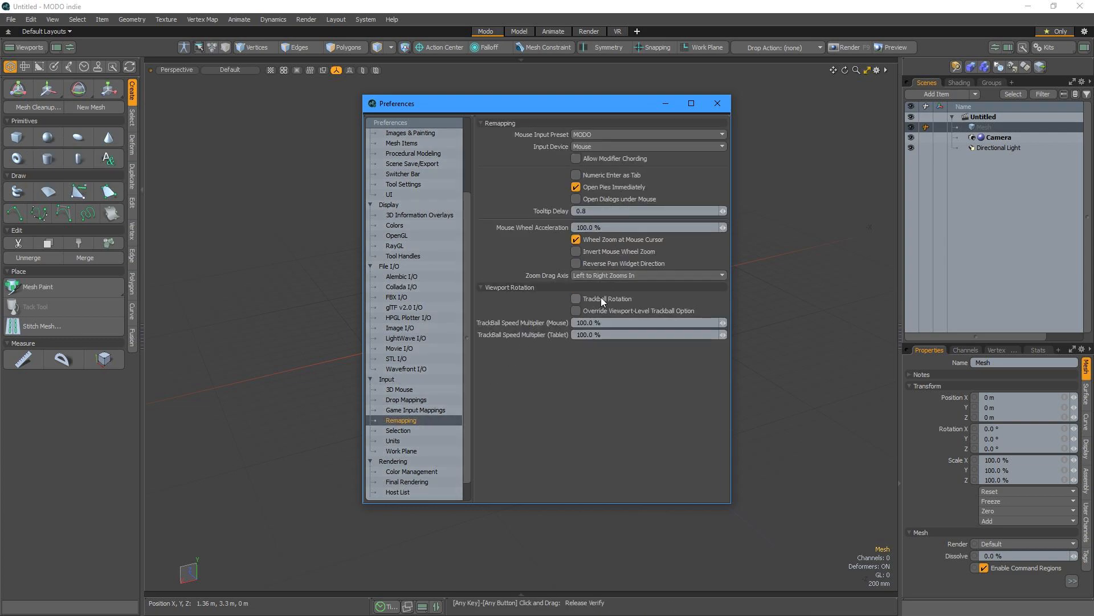
click(718, 103)
Step: Create a cube primitive near the origin, about 465 mm by 480 mm by 910 mm
click(18, 138)
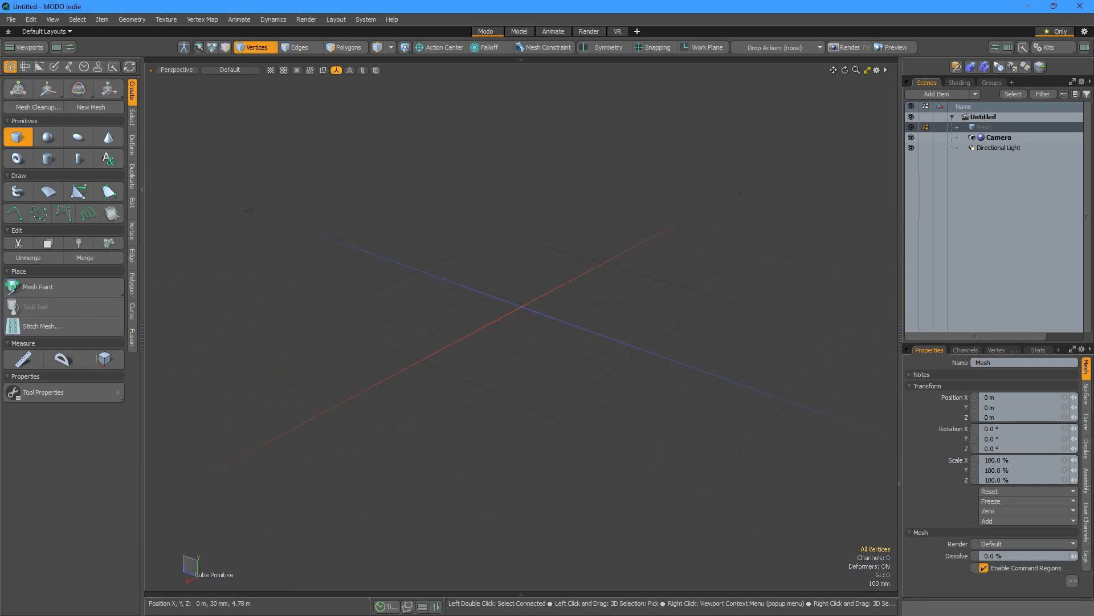
drag(490, 263, 595, 361)
mouse_move(541, 315)
mouse_down()
mouse_move(500, 336)
mouse_move(606, 299)
mouse_up()
Step: Cycle through the vertex, edge, polygon and material selection modes and view the alternatives to Material
key(2)
key(1)
key(2)
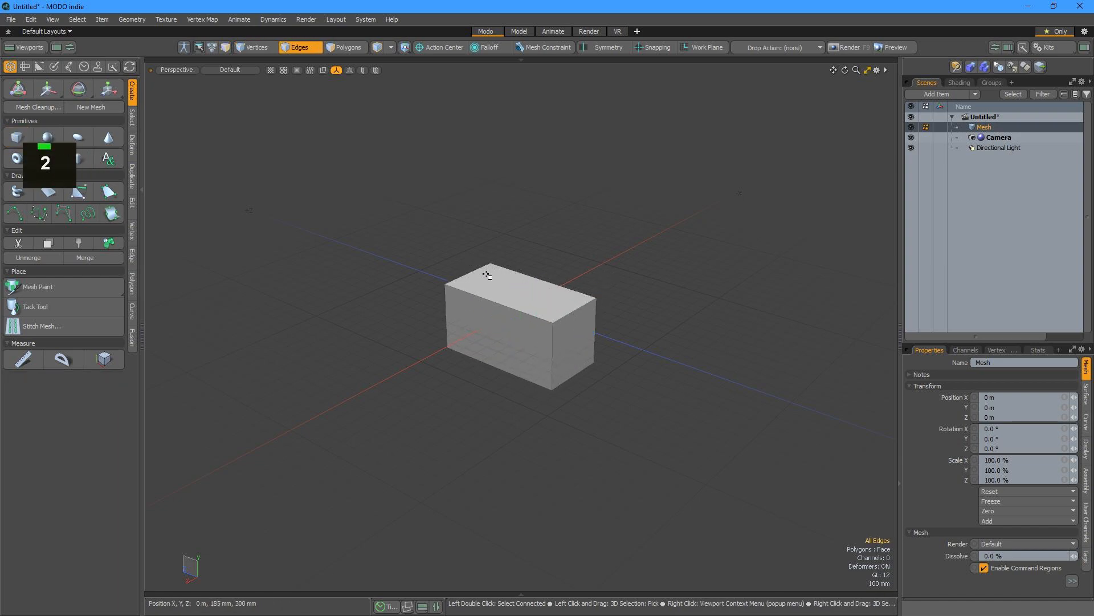
key(3)
key(4)
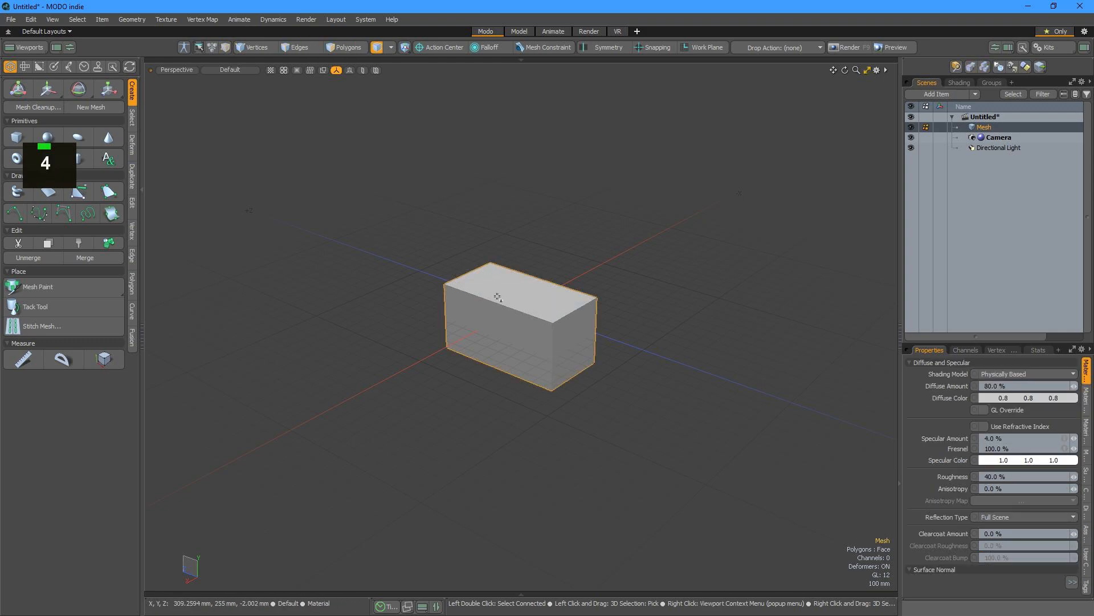
double_click(395, 49)
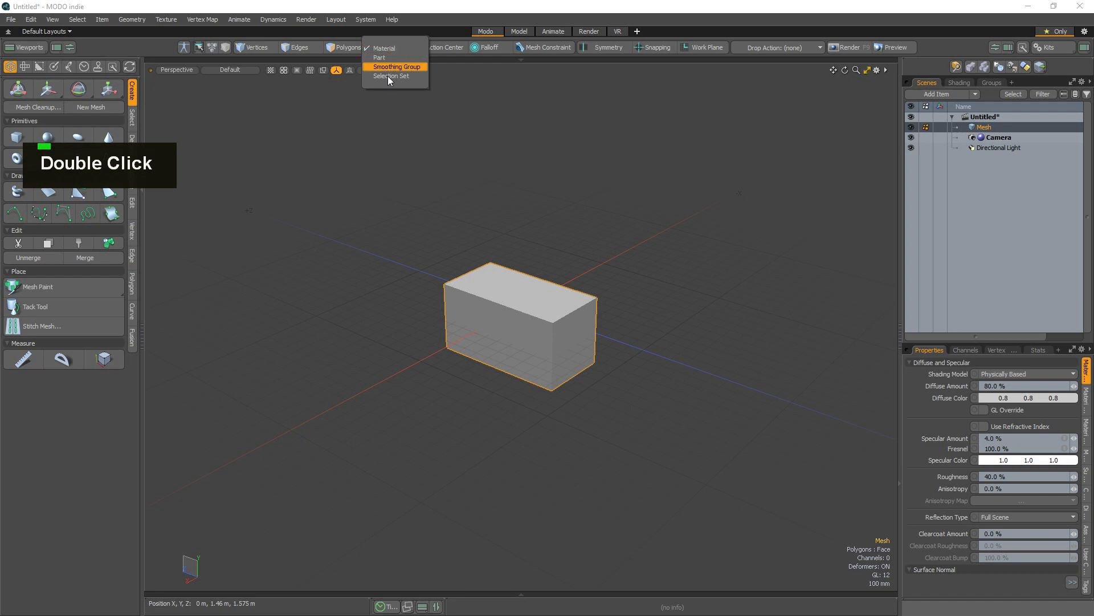
click(494, 305)
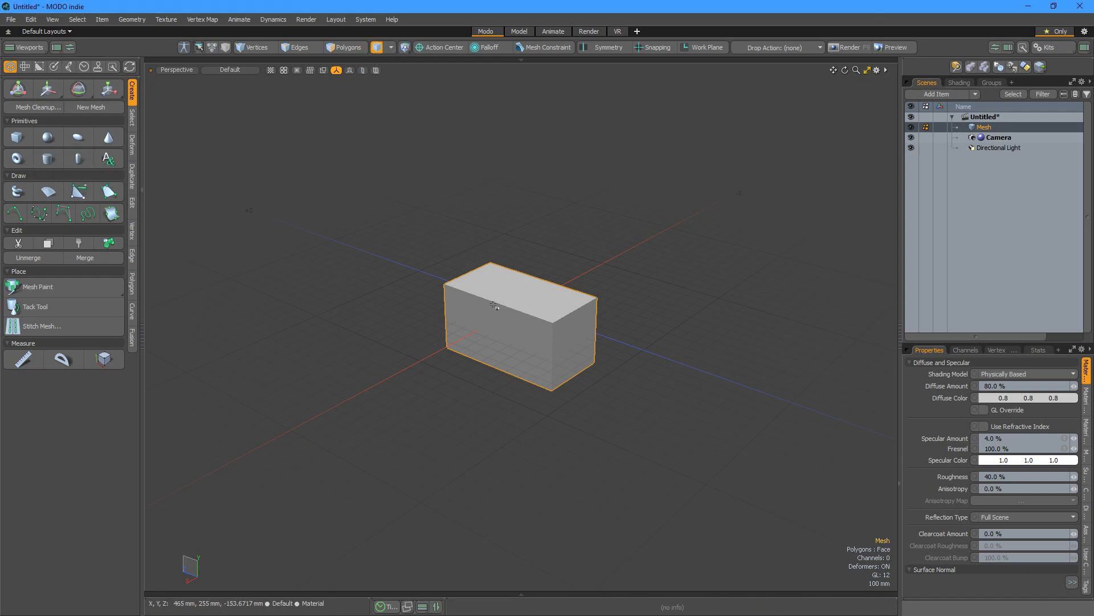
Step: Switch to item selection mode and move the whole box freely to a new position with the Move tool
key(5)
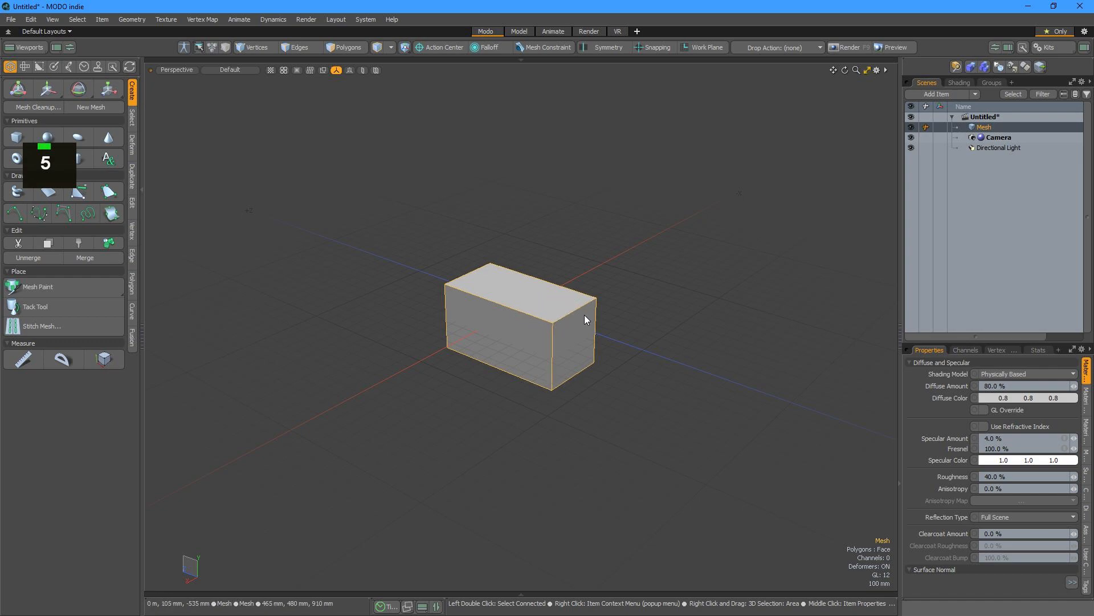
key(w)
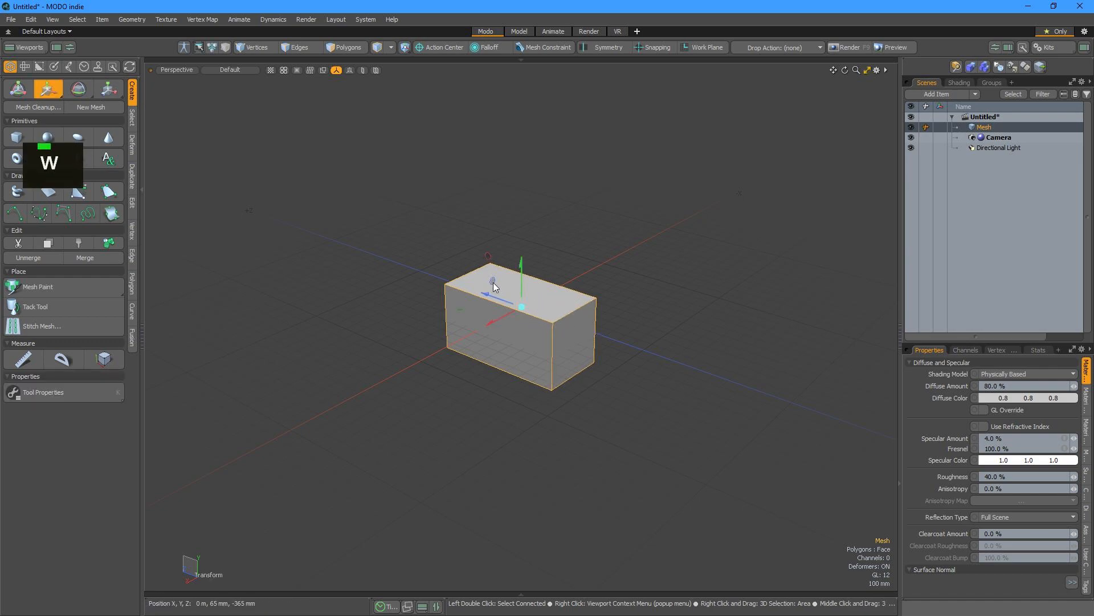
drag(492, 277, 521, 255)
Step: Select the box's pivot in pivot mode and move it away from the item center along the box's long side
key(6)
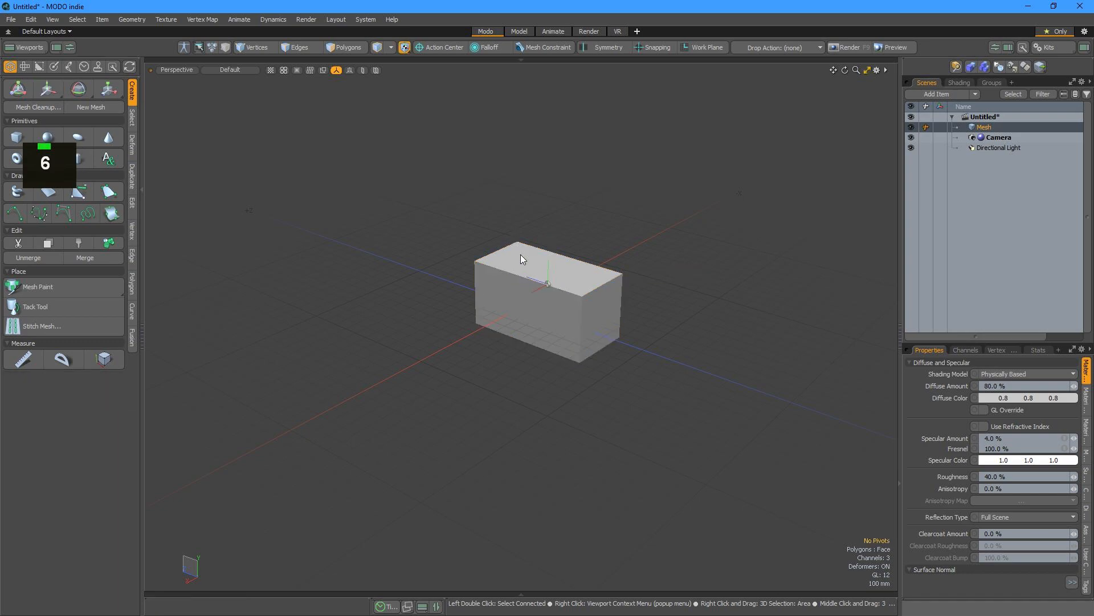
click(549, 282)
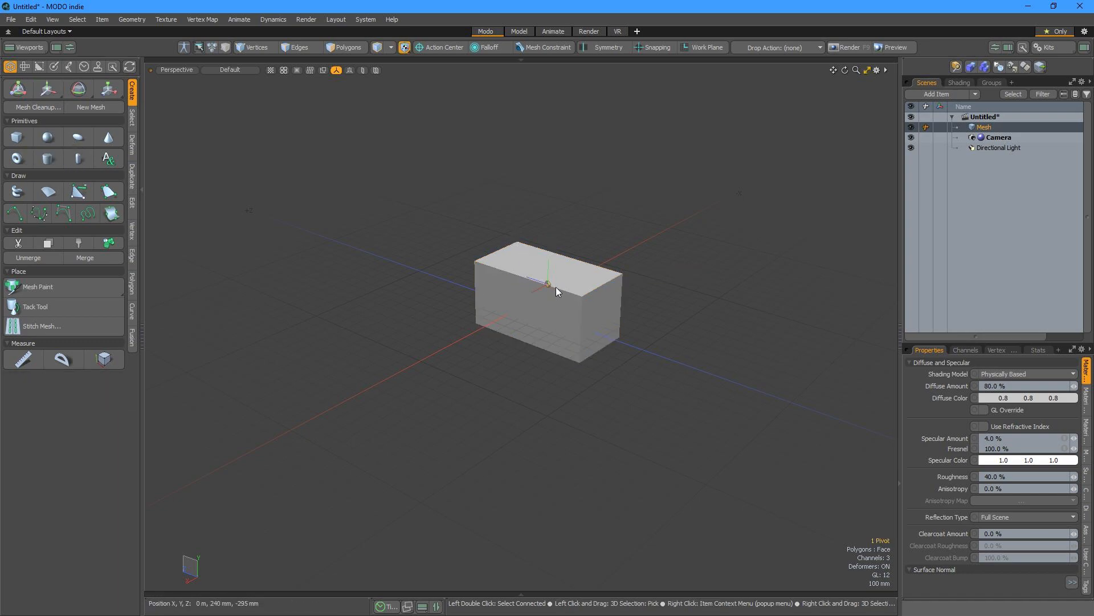
alt+drag(674, 300, 536, 320)
key(w)
drag(561, 340, 562, 342)
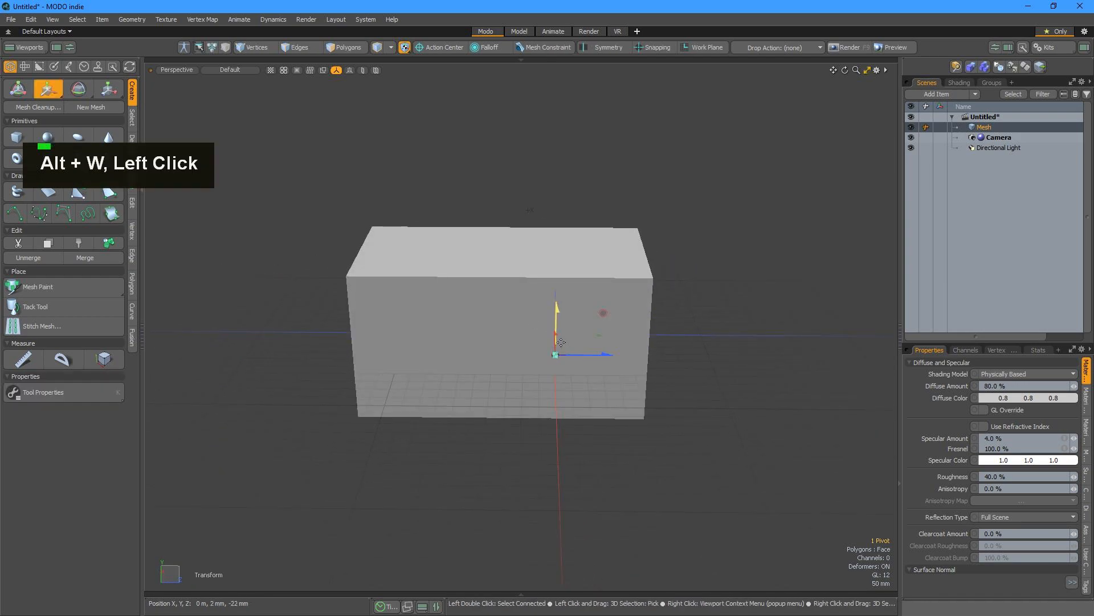
click(605, 315)
key(q)
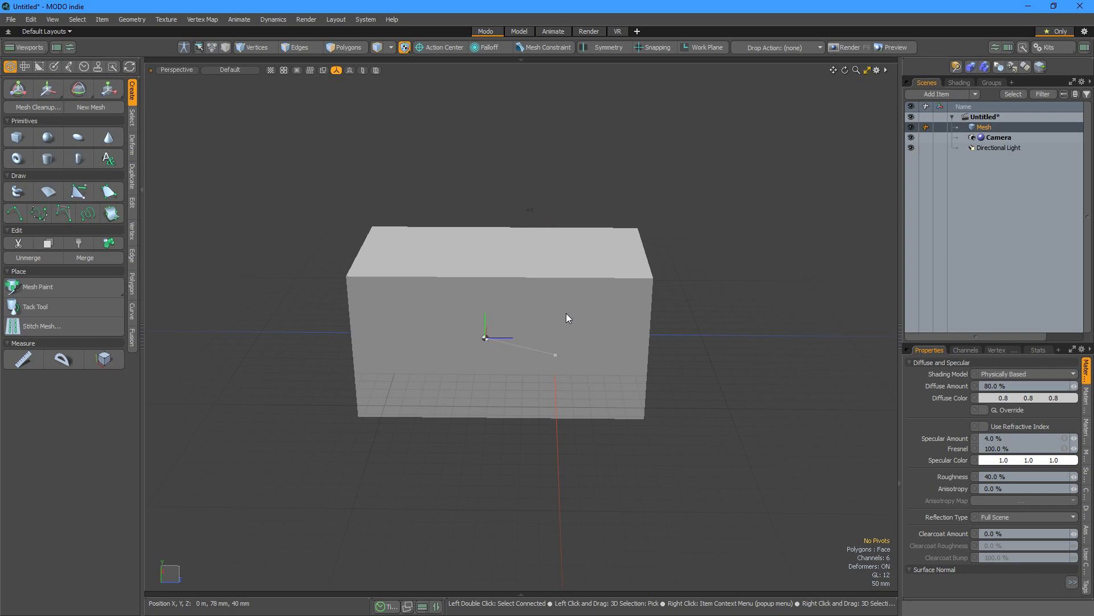
Step: Select the box's center in center mode, show the mesh transform values, and move it to about X -778 mm, Y 422 mm, Z 76 mm
key(7)
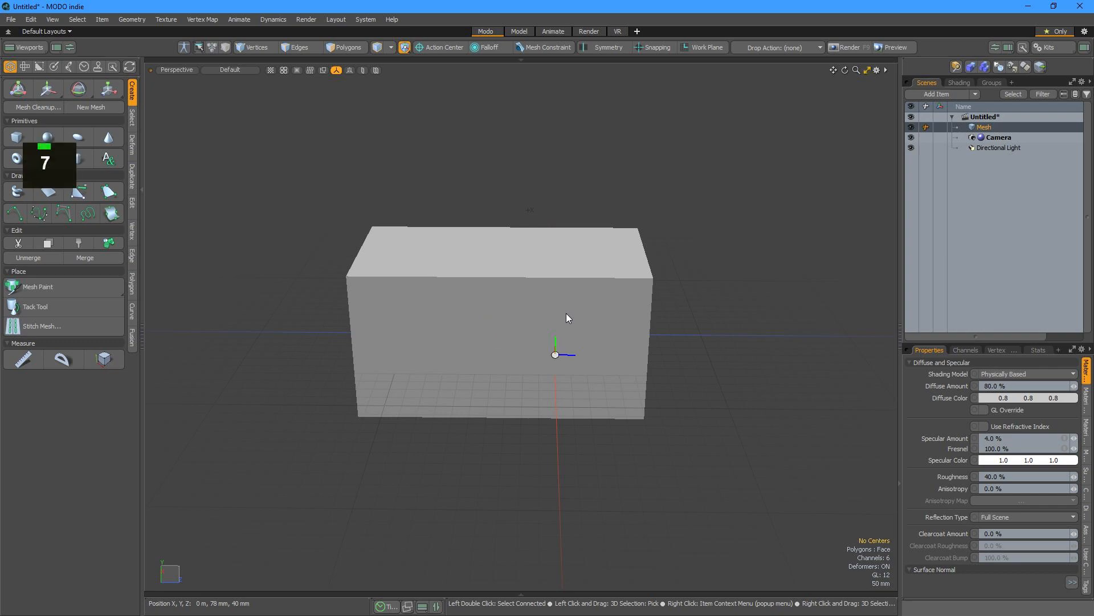
click(556, 354)
key(w)
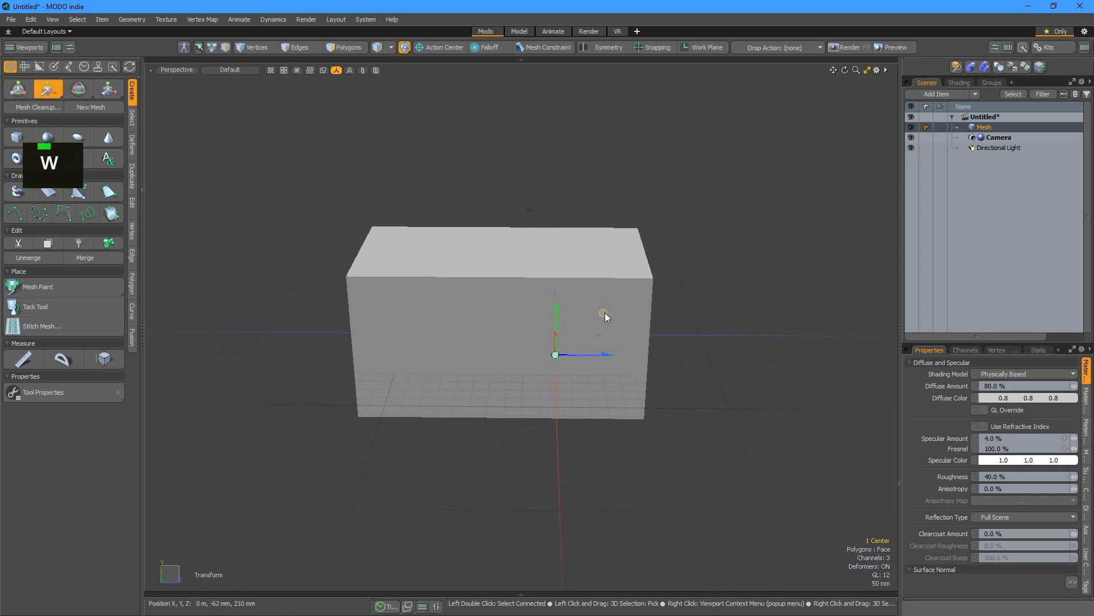
drag(603, 312, 566, 272)
click(1086, 455)
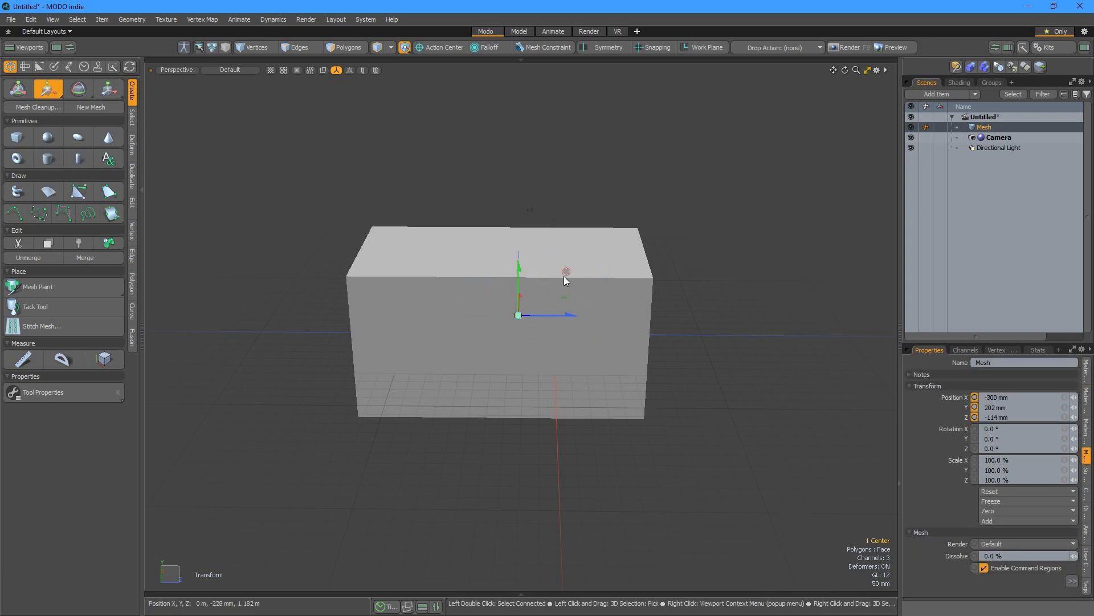
drag(566, 271, 644, 291)
Step: Return to pivot mode, enable snapping, and move the pivot onto a front corner vertex of the box's top face
key(w)
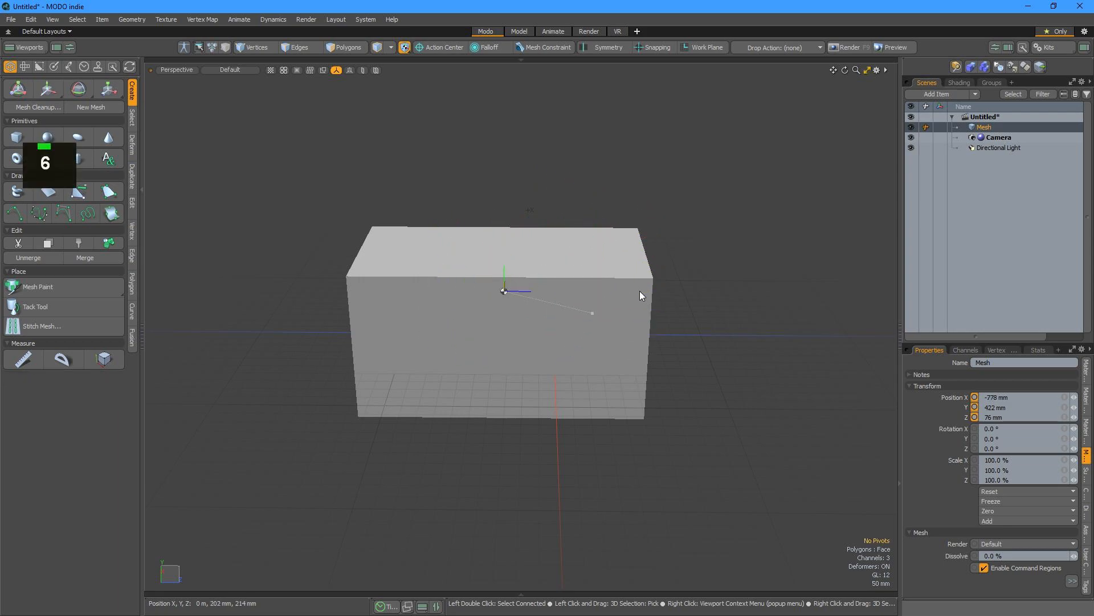
drag(563, 236, 615, 214)
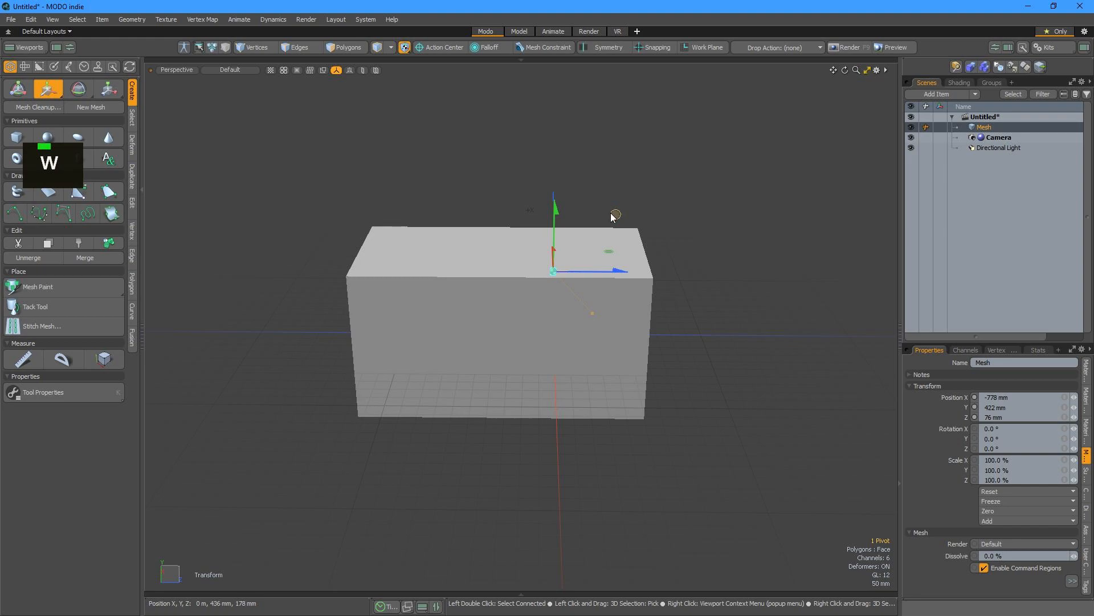
key(x)
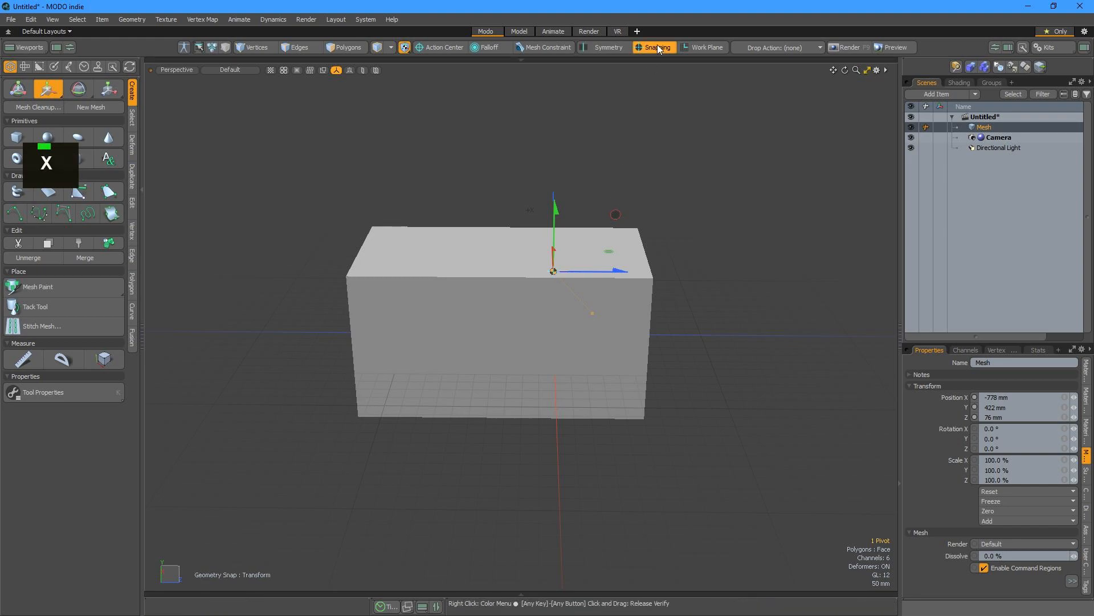
drag(618, 216, 706, 233)
key(w)
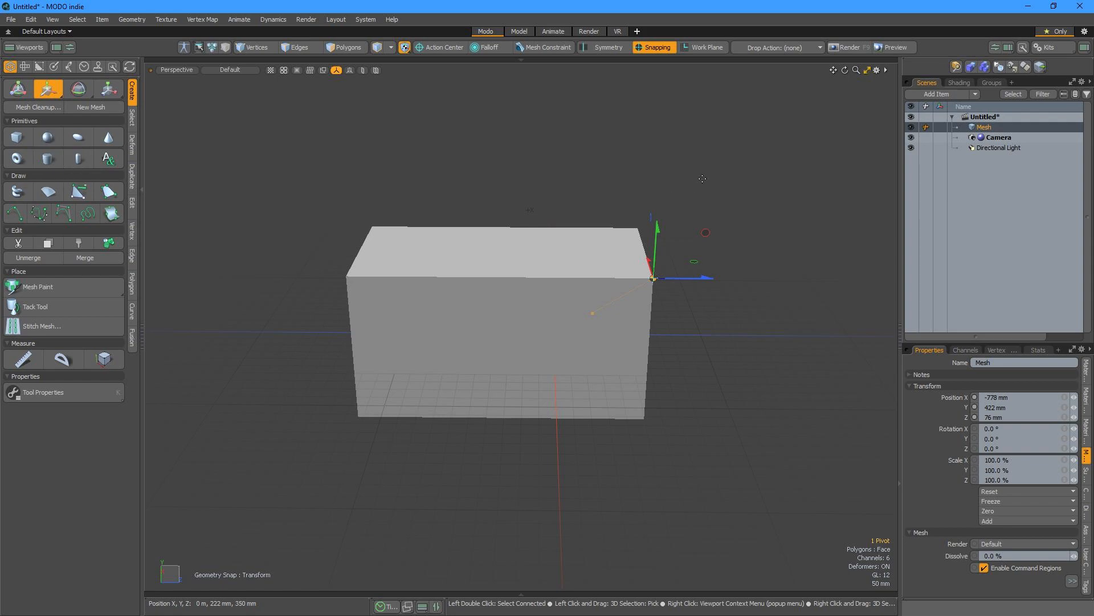
Step: Open the snapping options to review the snap types and ranges, and close them
key(alt)
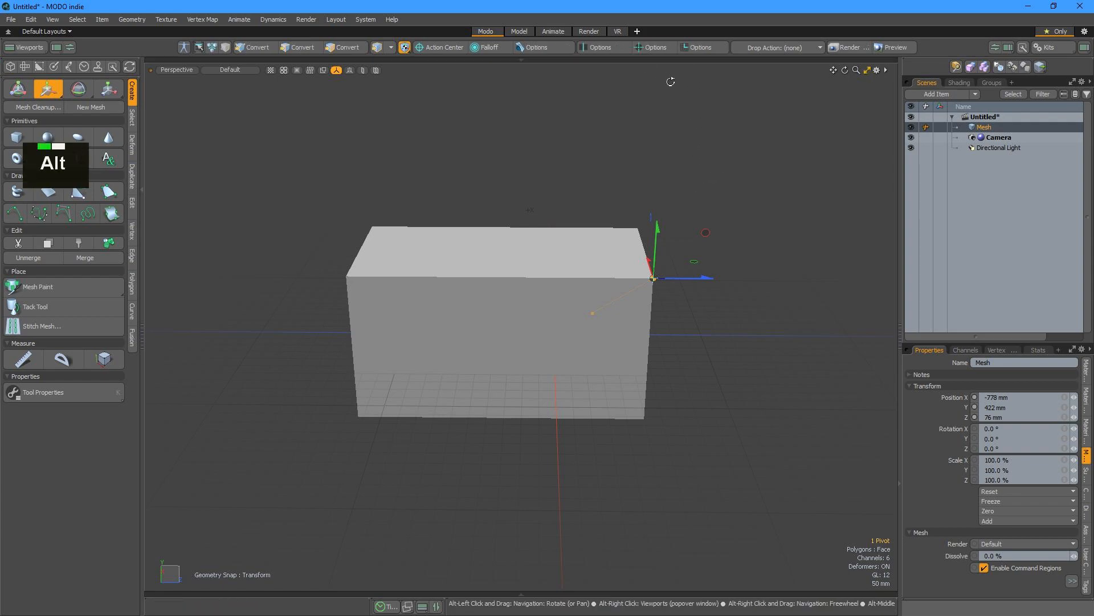
alt+click(653, 48)
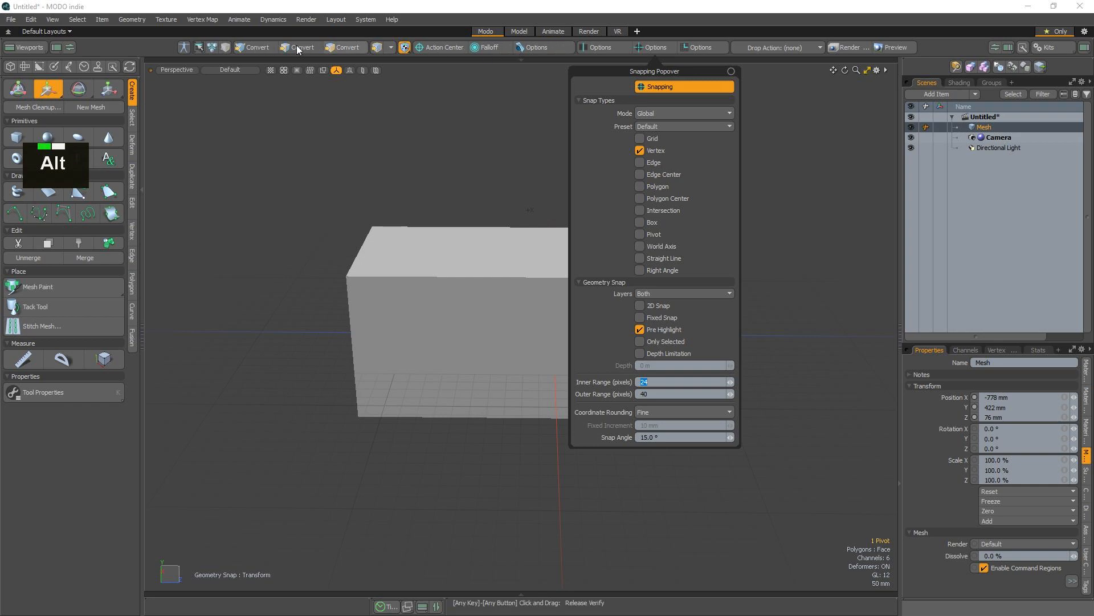
alt+click(381, 152)
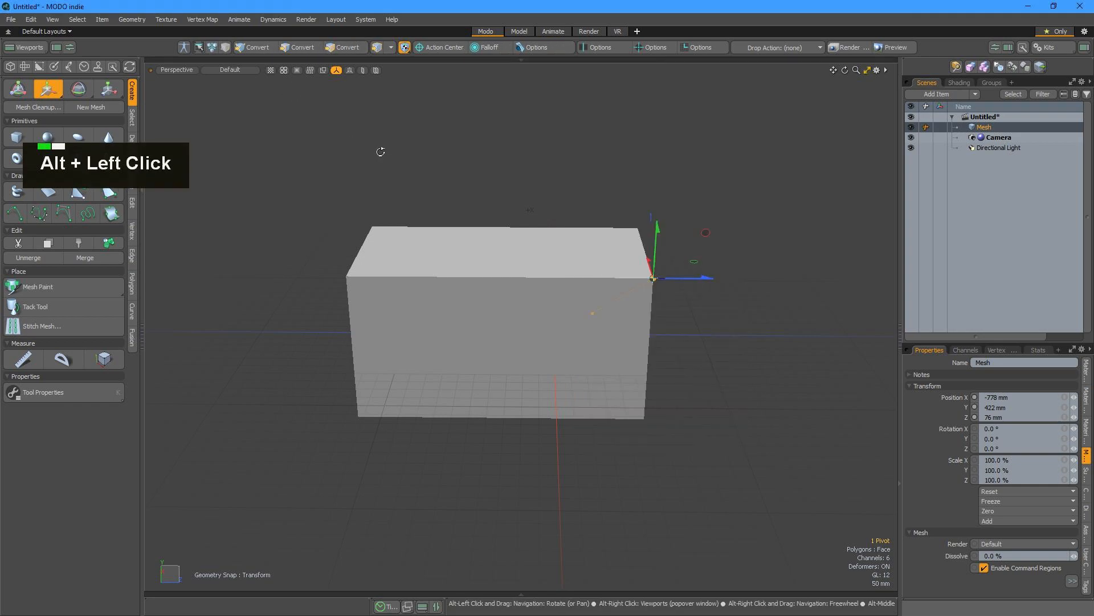
Step: Select the short end edge of the box's top face and convert the selection to vertices, edges and polygons
key(2)
key(alt+1)
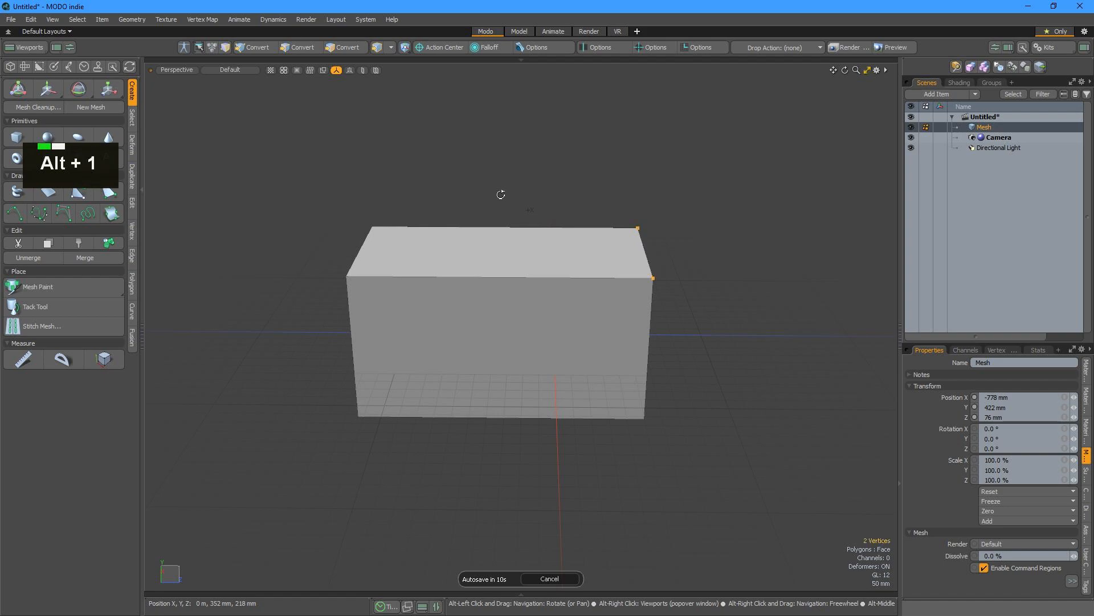
key(alt+2)
key(alt+3)
Step: Select the box's top polygon and convert the selection between component types, ending on its vertices
click(533, 247)
key(alt+1)
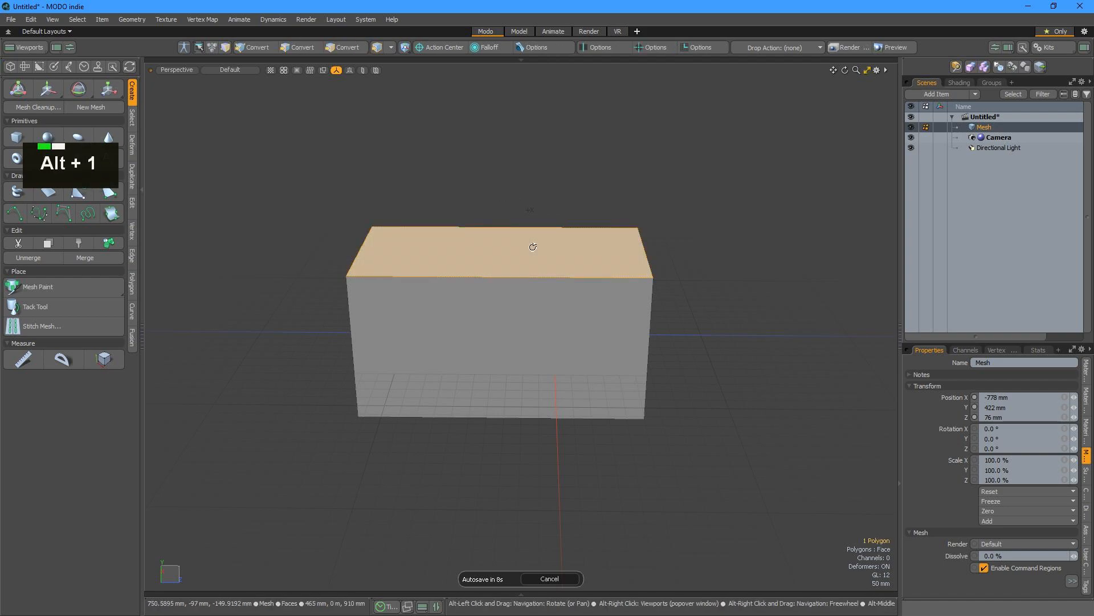
key(alt+2)
key(alt+3)
key(alt+3)
key(alt+1)
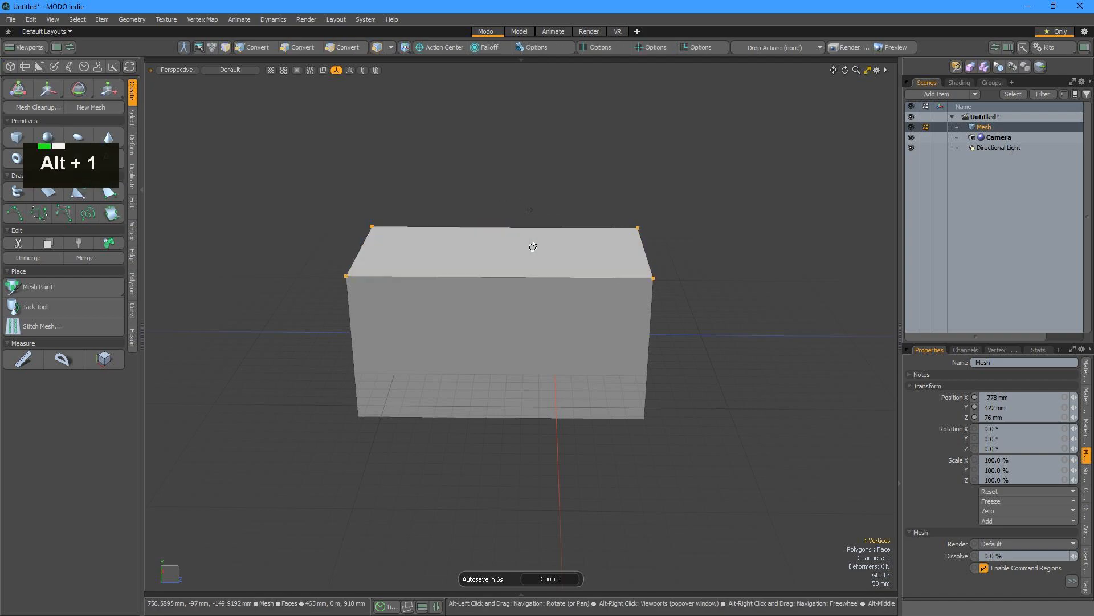
Step: Switch to items and then center mode, move the box's center onto its top face, and turn snapping off
key(alt+q)
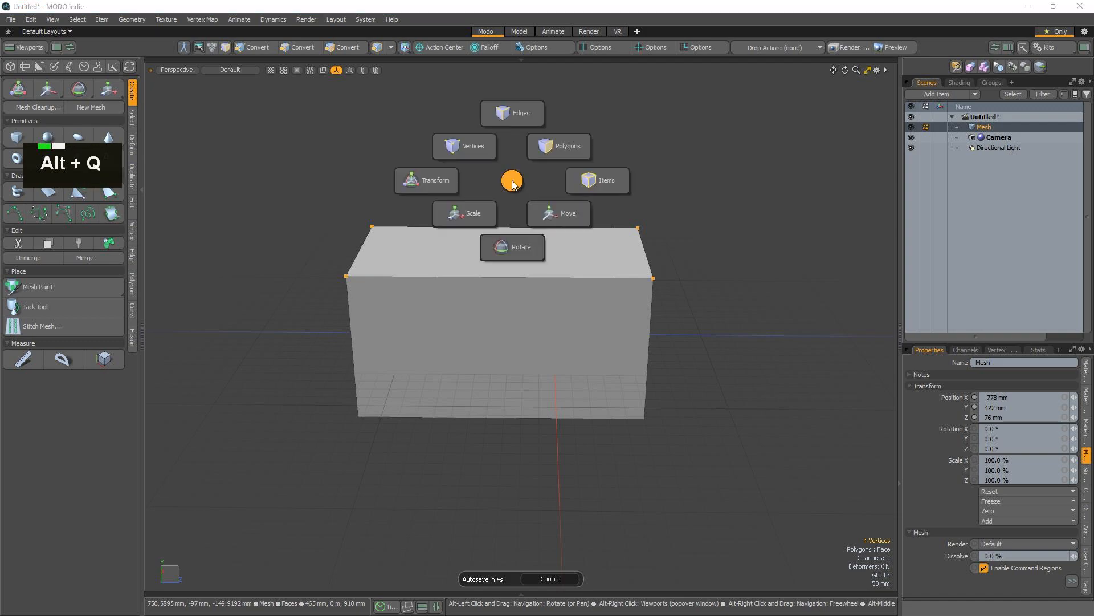
click(613, 180)
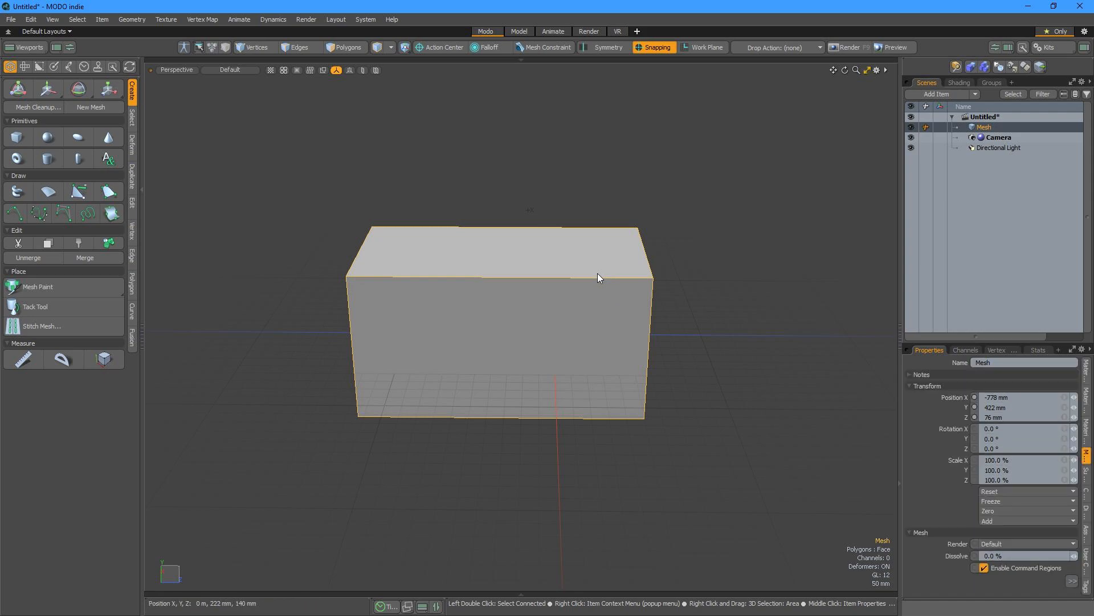
key(7)
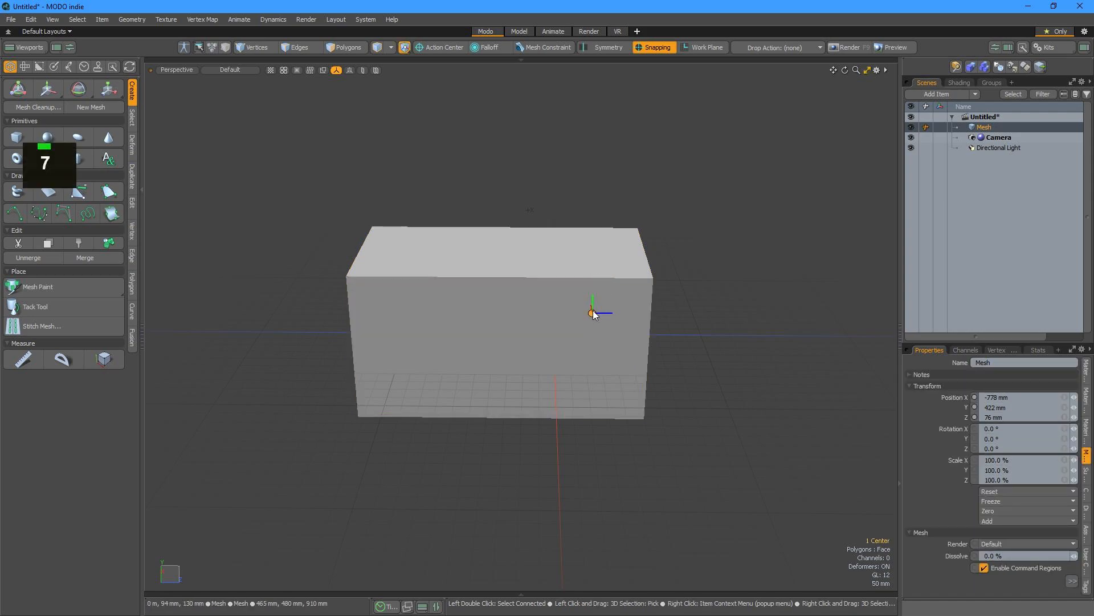
key(q)
key(w)
drag(592, 313, 476, 245)
key(x)
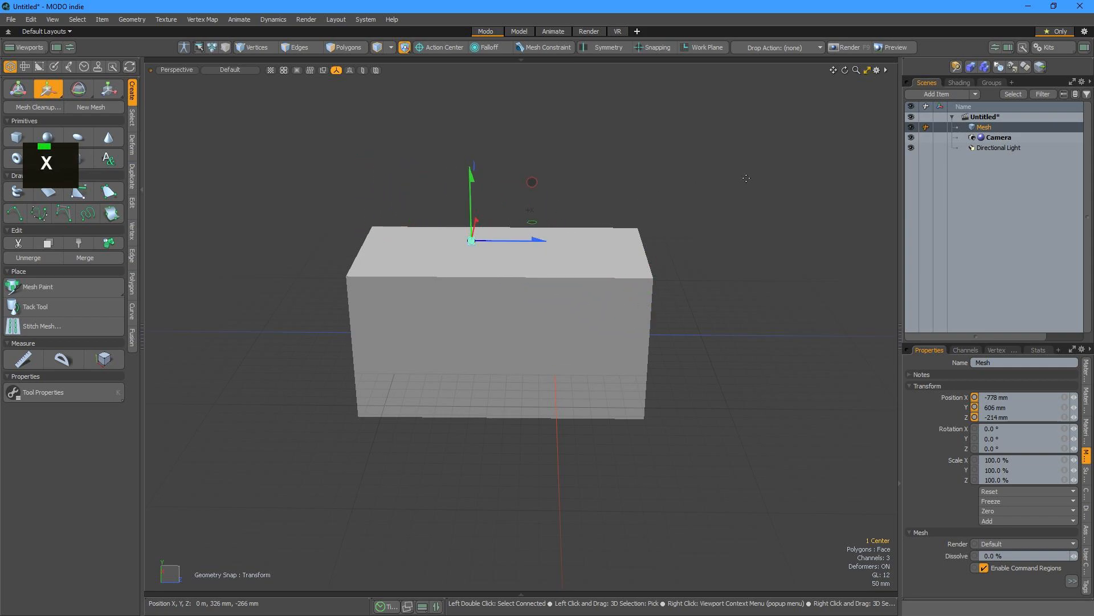
Step: Set Show Pivots and Show Centers to Selected in the 3D viewport properties, and return to item mode
key(o)
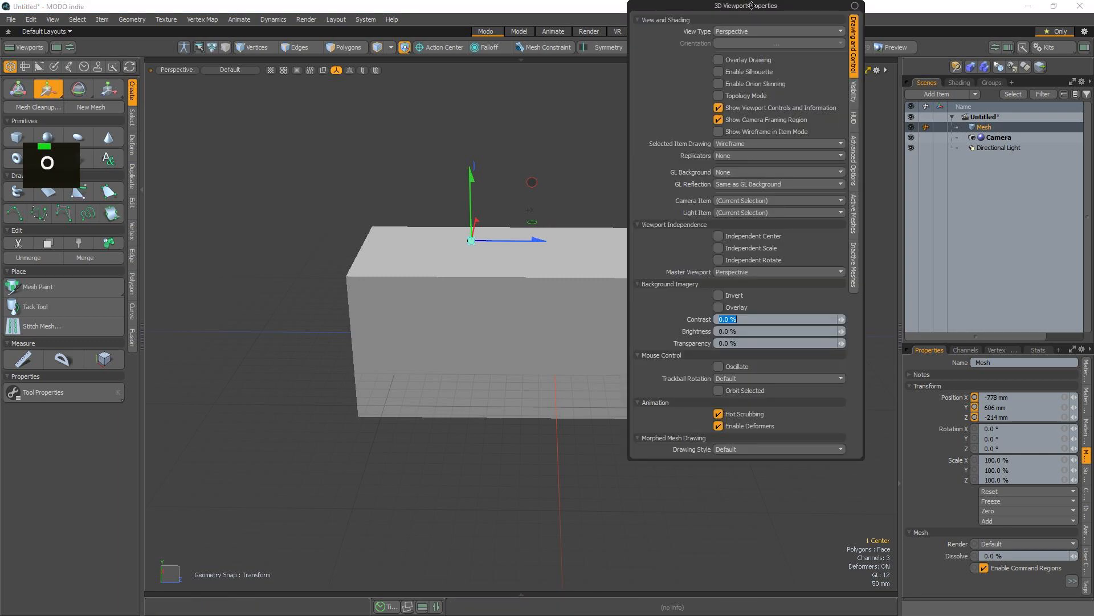
drag(722, 76, 697, 87)
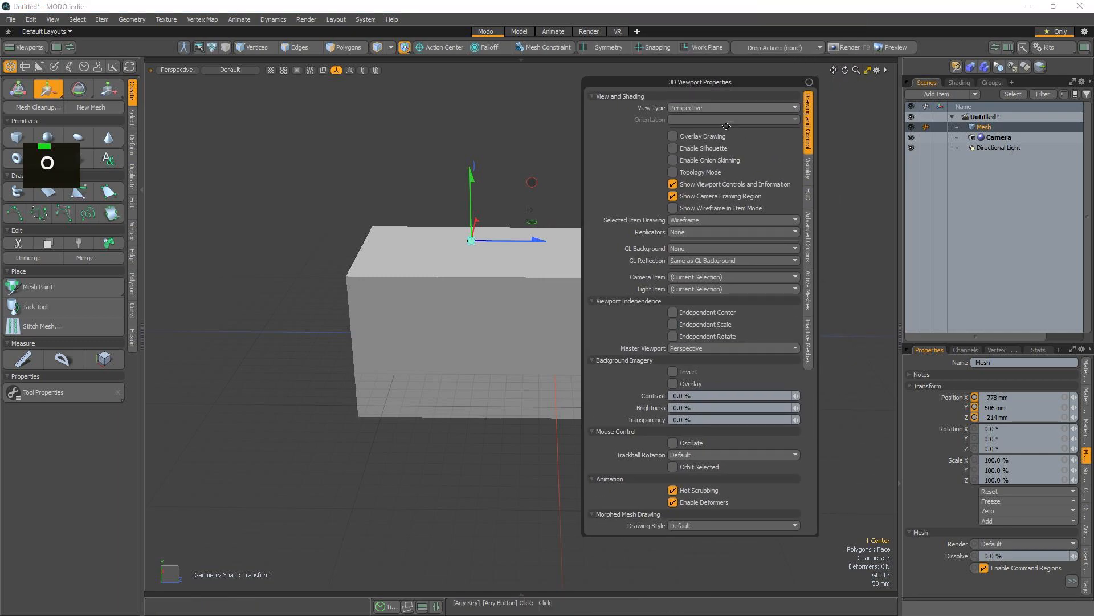
click(808, 167)
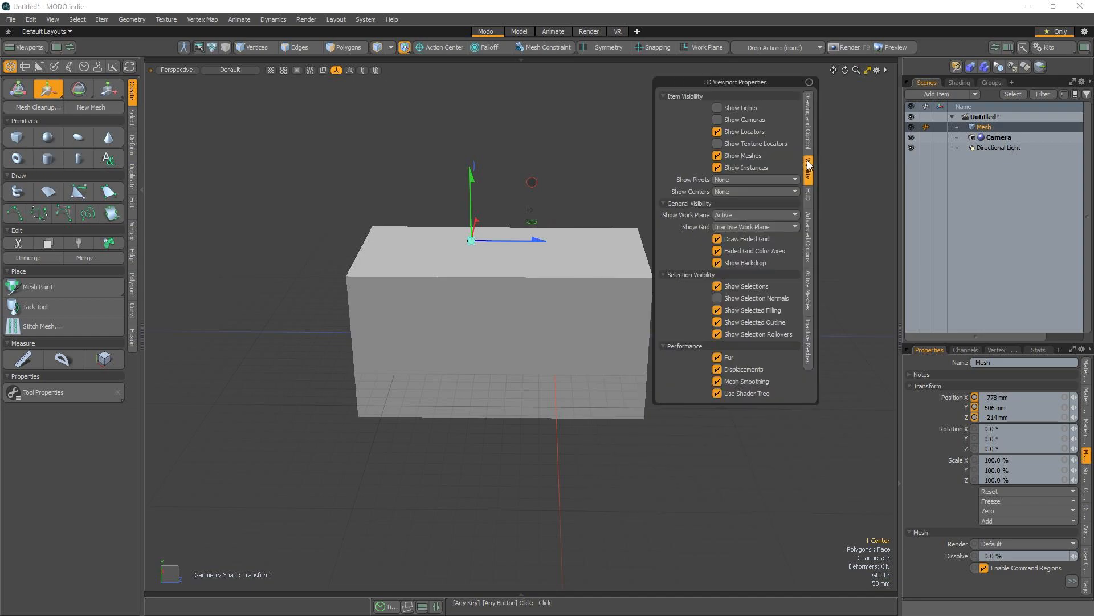
double_click(735, 180)
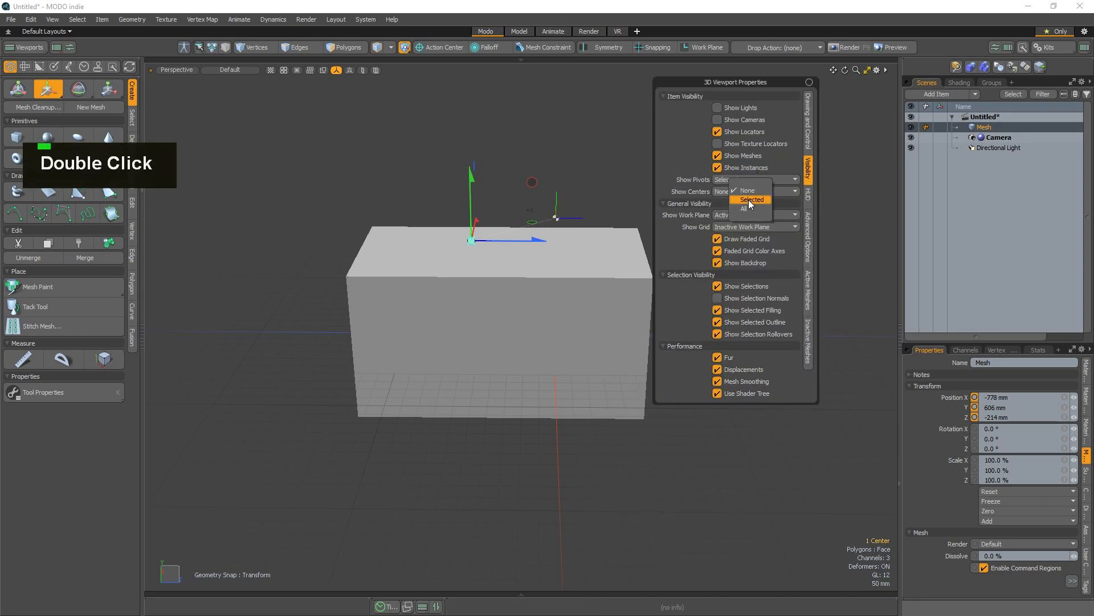
click(748, 199)
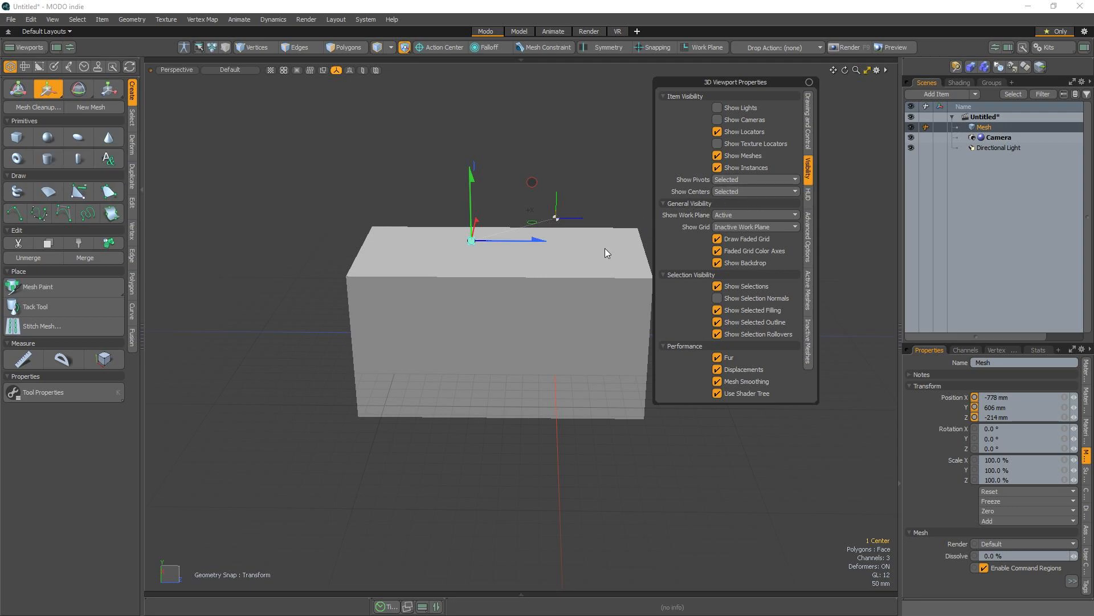
key(q)
key(5)
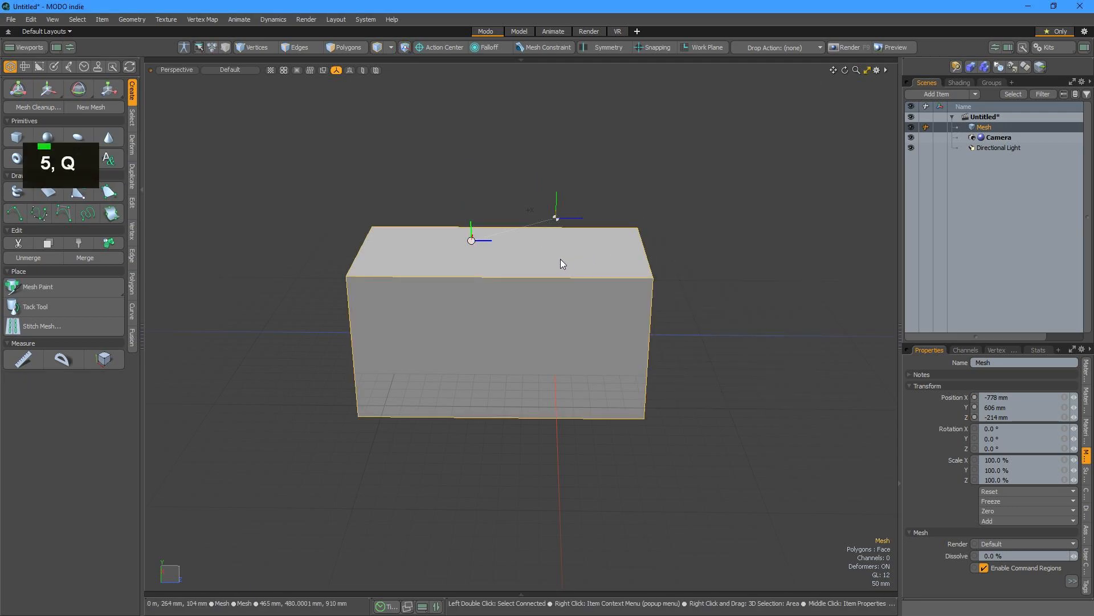
Step: Move the mesh's center to the center of its bounding box with Center to Bounding Box
click(131, 204)
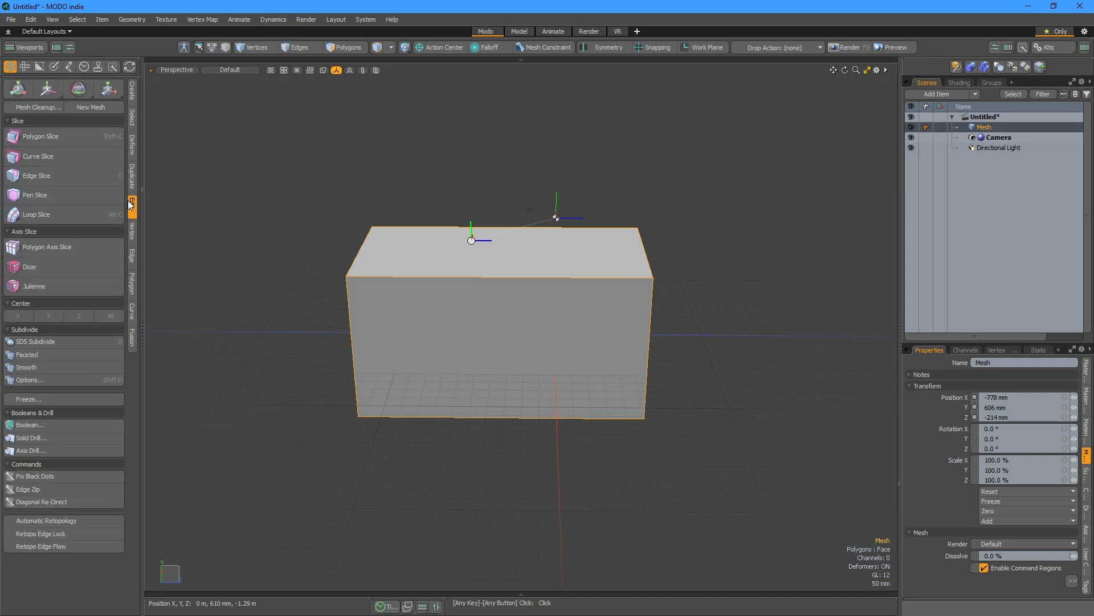
click(32, 20)
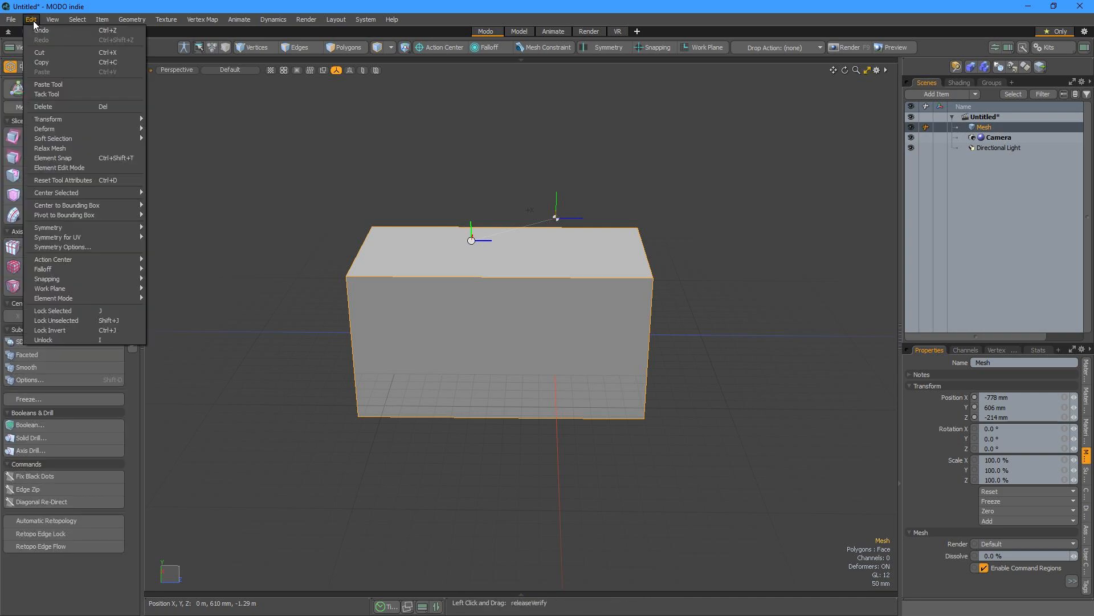
mouse_move(92, 204)
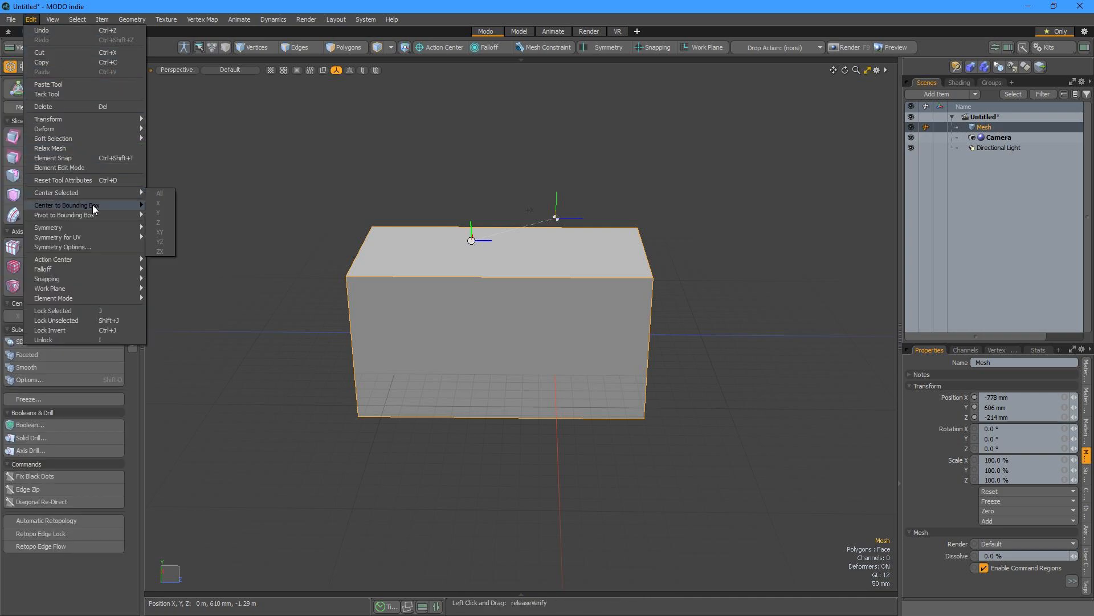
click(174, 207)
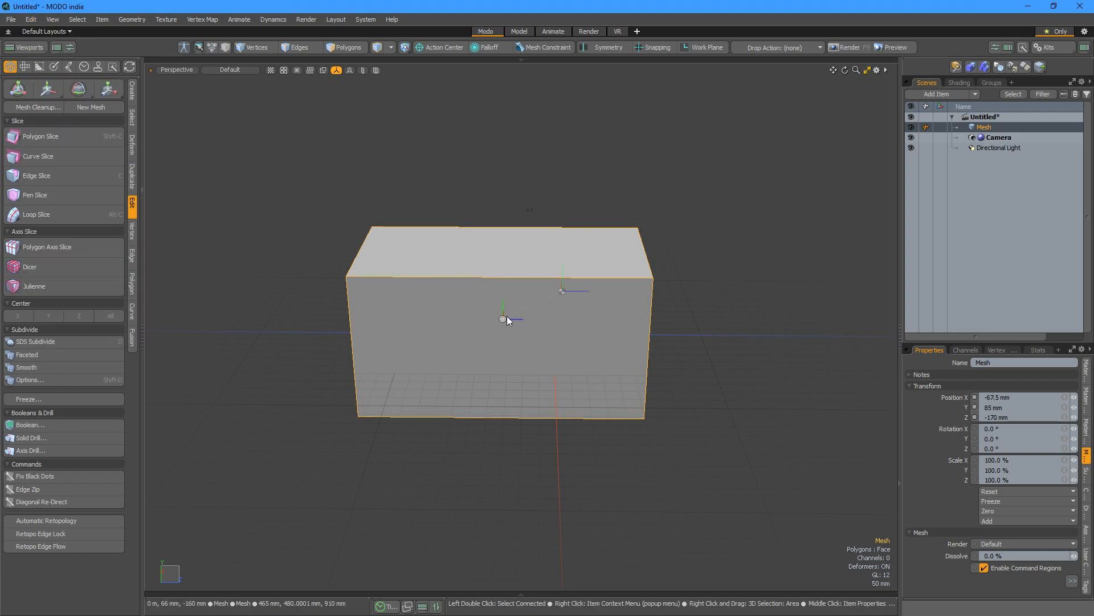
Step: Open the command history and map the center.bbox center command to numpad 5, overwriting the existing assignment
key(F5)
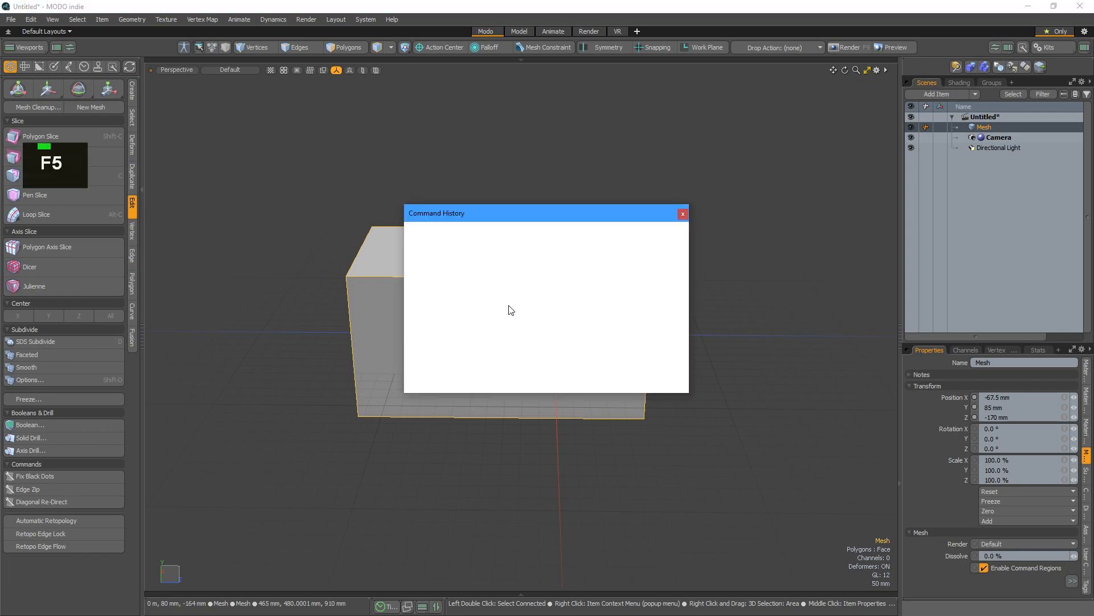
drag(511, 213, 658, 113)
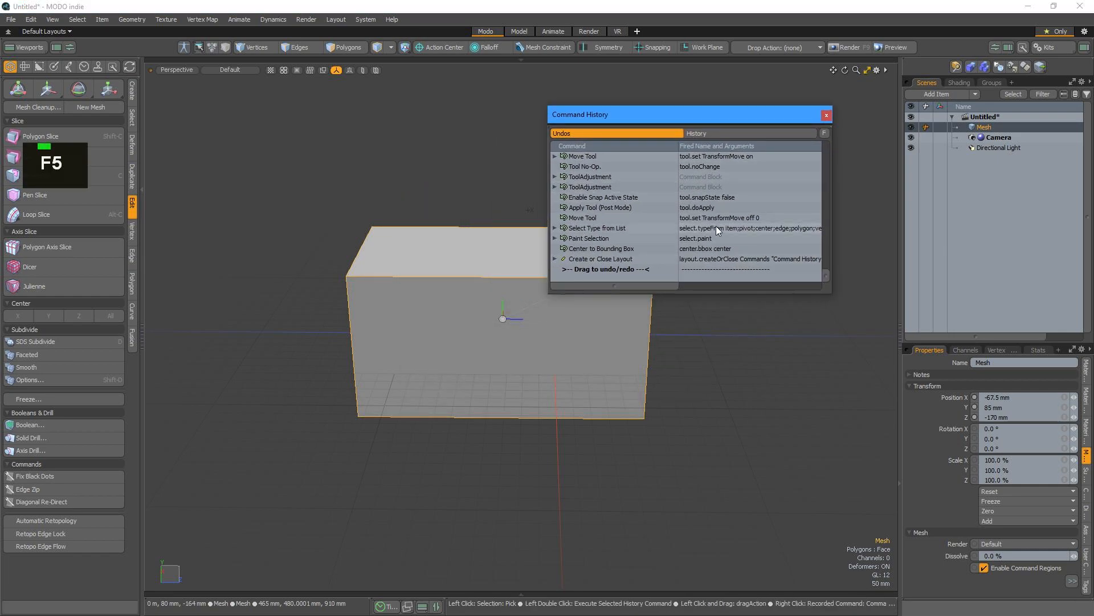
right_click(697, 251)
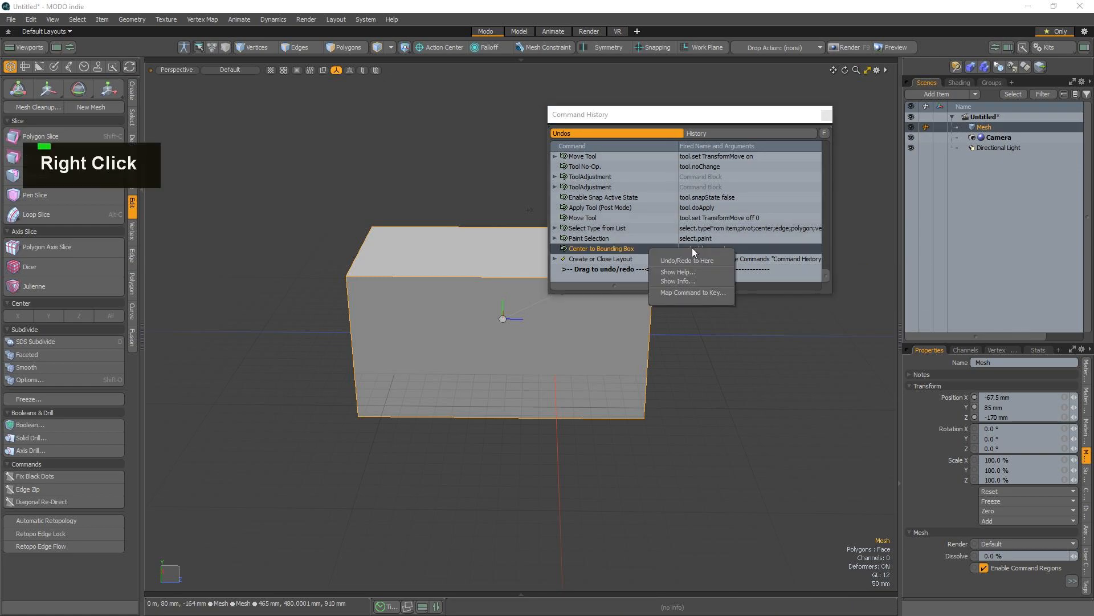
click(696, 291)
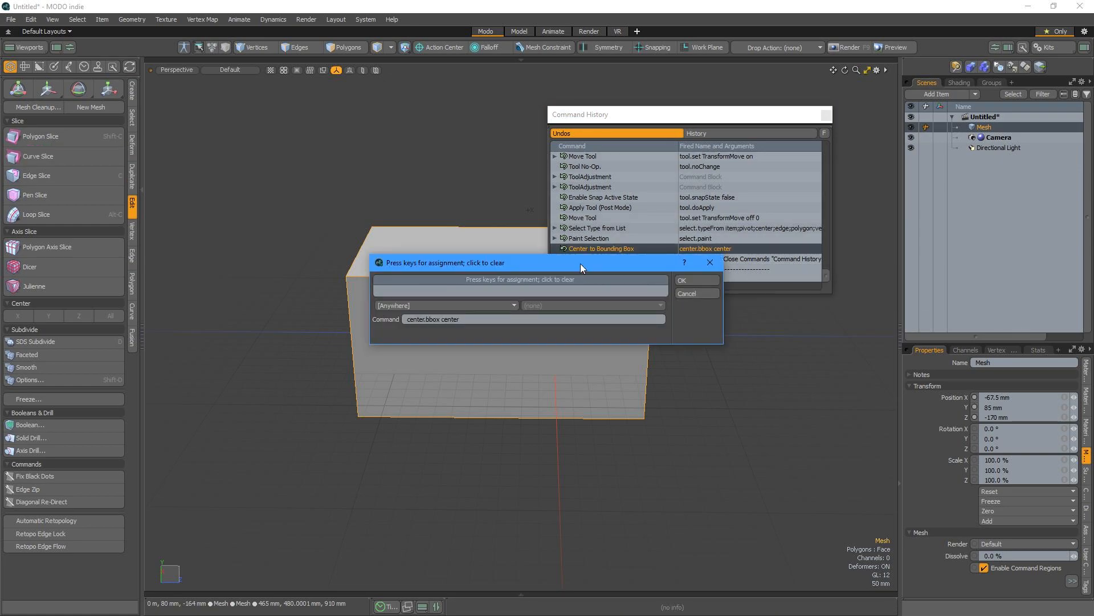
drag(580, 263, 587, 335)
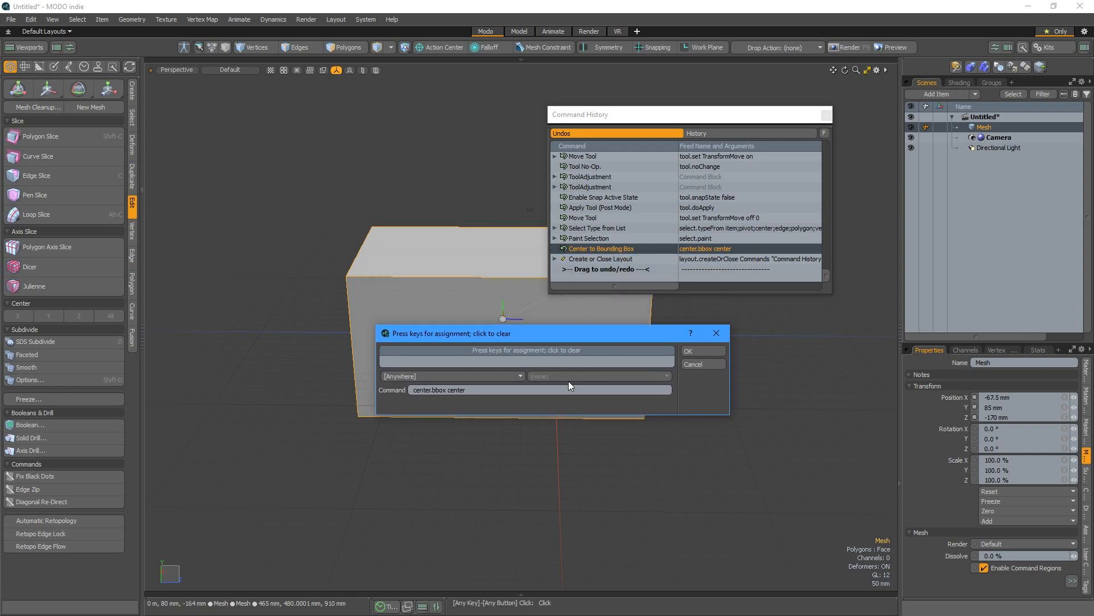
key(5)
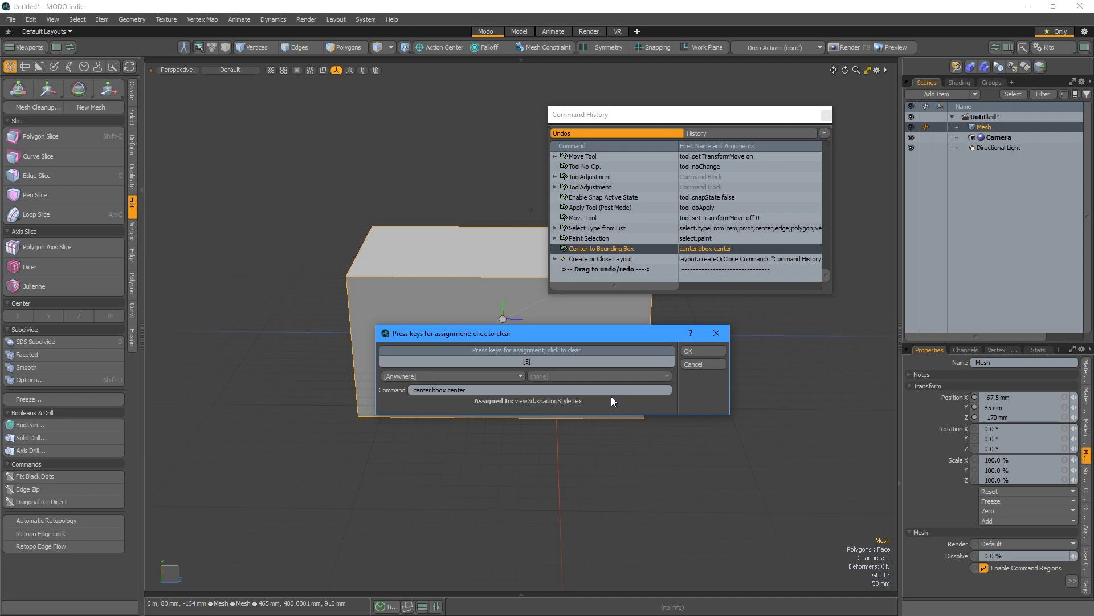
click(703, 351)
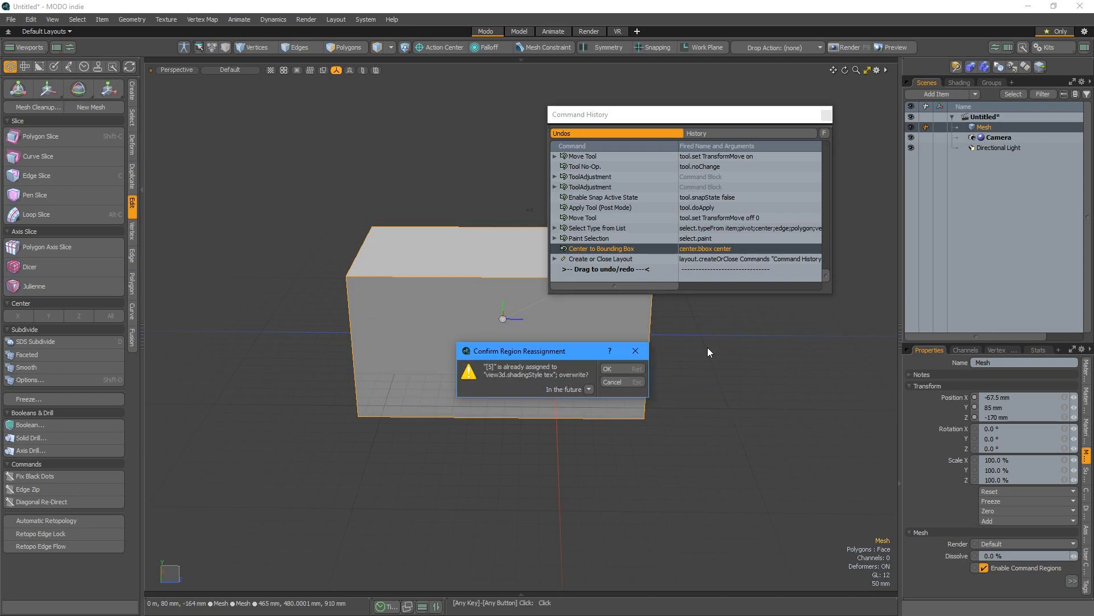
click(624, 369)
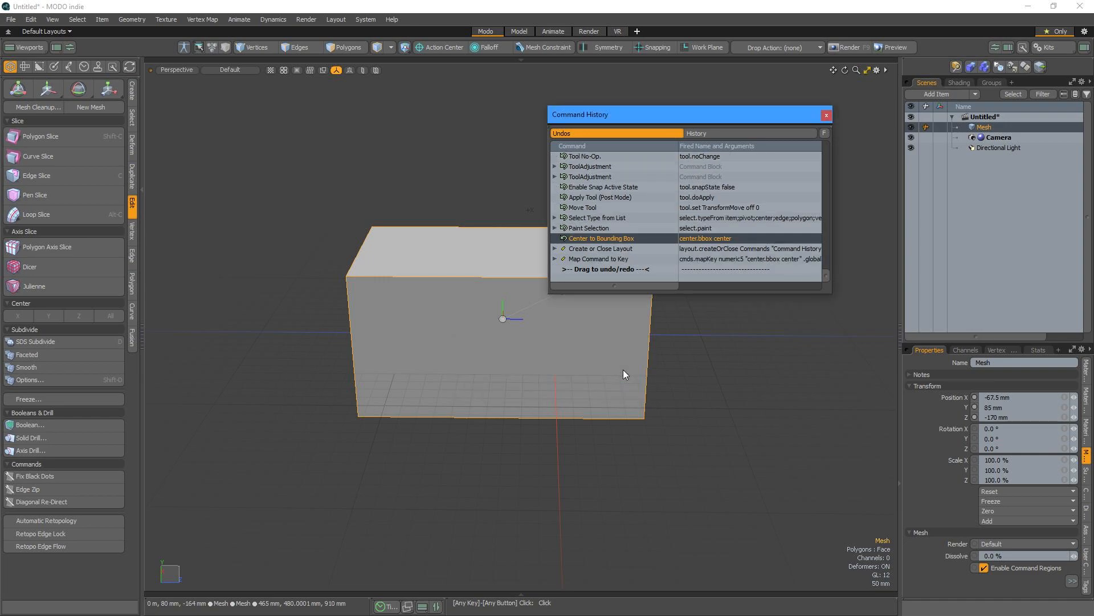
Step: Set the mesh's center to the top of its bounding box and map that command to numpad 8, overwriting the existing assignment
click(30, 20)
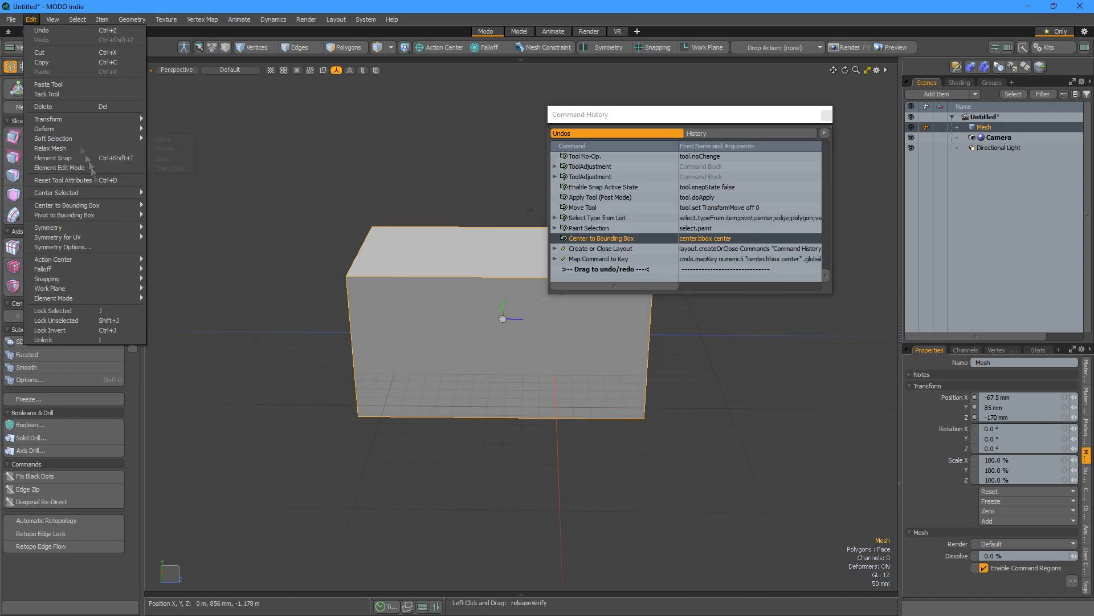
mouse_move(125, 206)
click(161, 215)
right_click(710, 257)
click(712, 302)
key(KP_8)
click(689, 352)
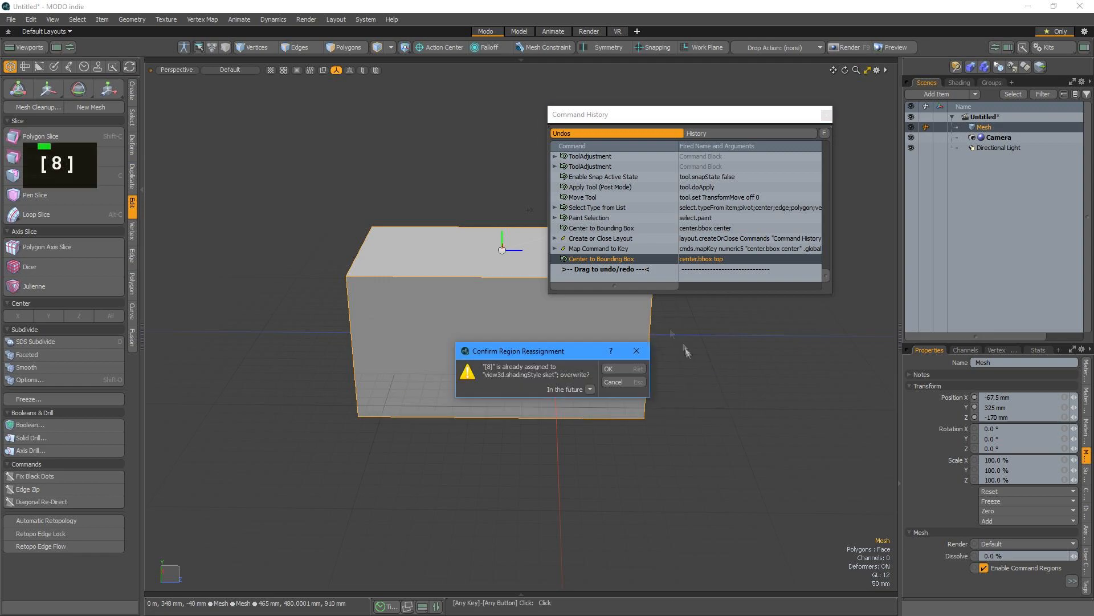
click(624, 370)
Step: Set the mesh's center to the bottom of its bounding box and map that command to numpad 2, overwriting the existing assignment
click(35, 20)
click(166, 227)
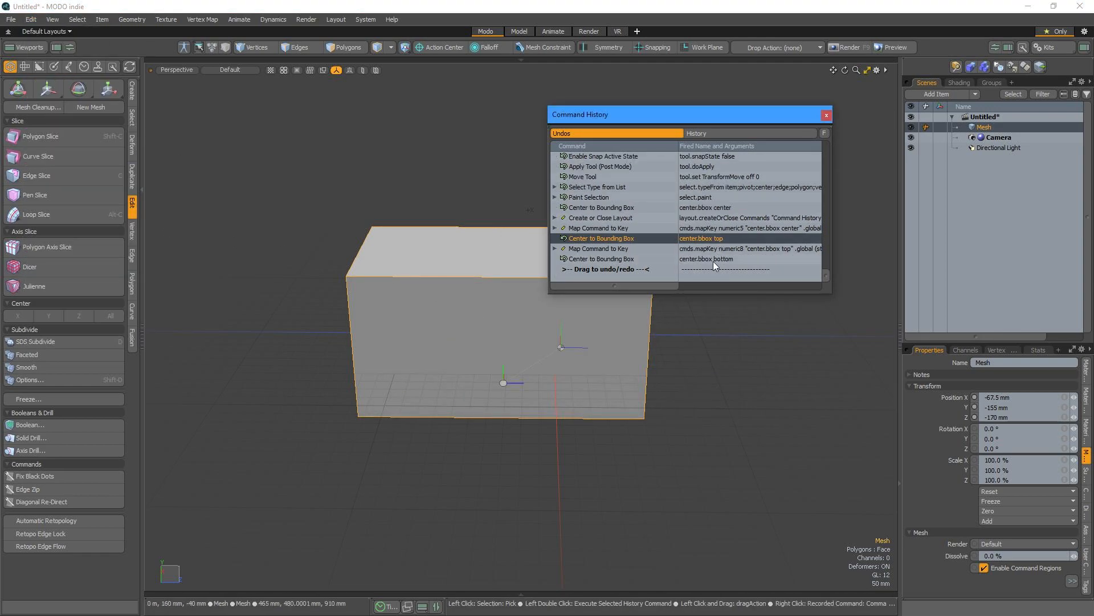
right_click(713, 261)
click(712, 303)
key(KP_2)
click(690, 351)
click(619, 368)
Step: Cycle the mesh's center through the bounding box sides with the mapped shortcuts, ending at the bounding box center
key(KP_7)
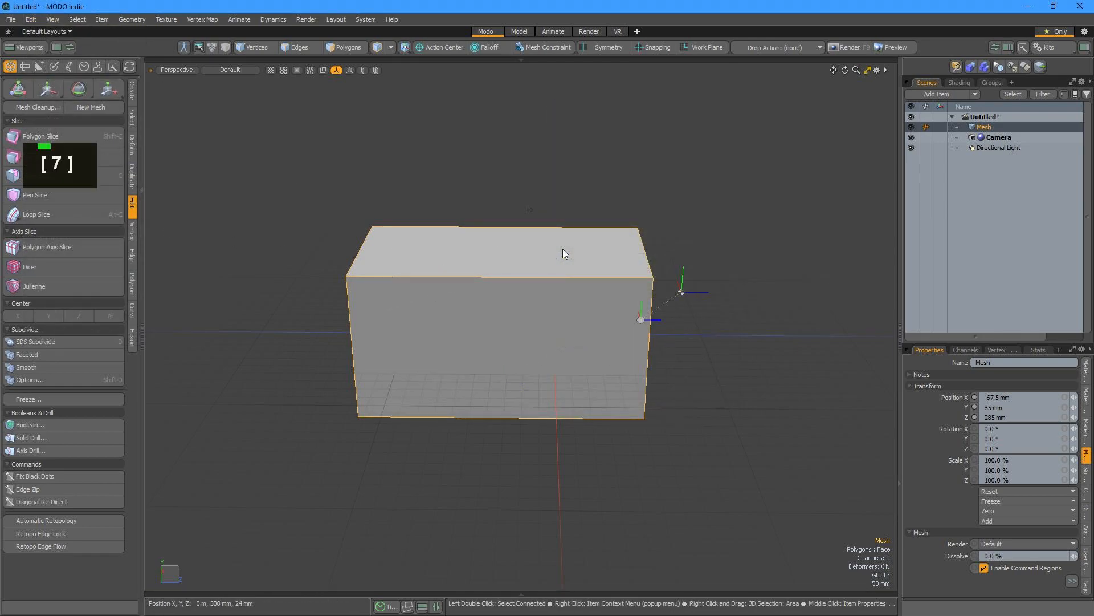
key(KP_4)
key(KP_2)
key(KP_5)
key(KP_1)
key(KP_2)
key(KP_8)
key(KP_5)
key(KP_6)
key(KP_4)
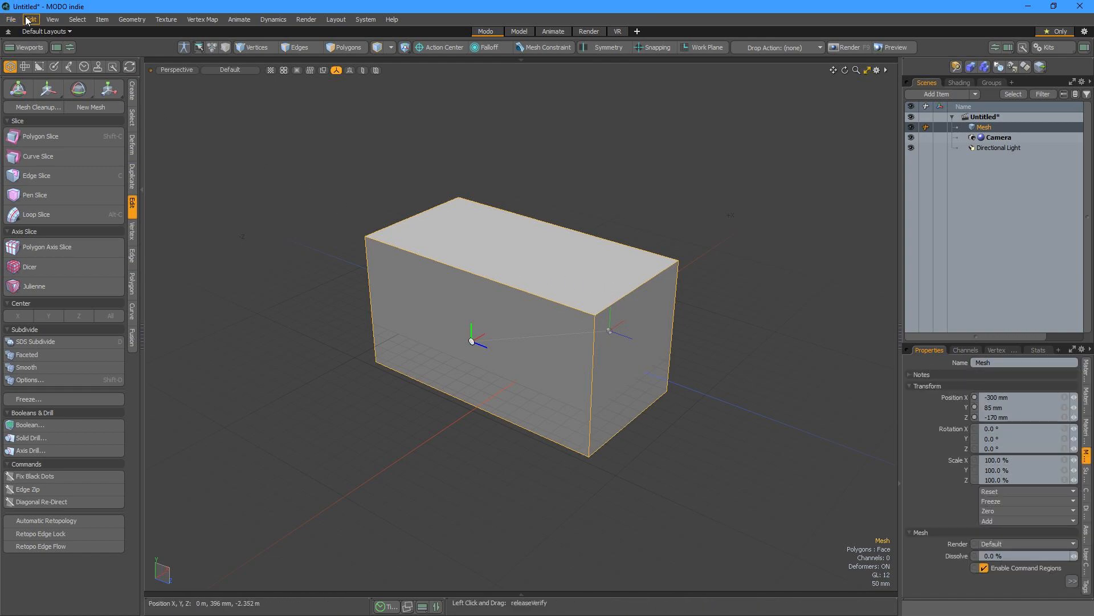
key(5)
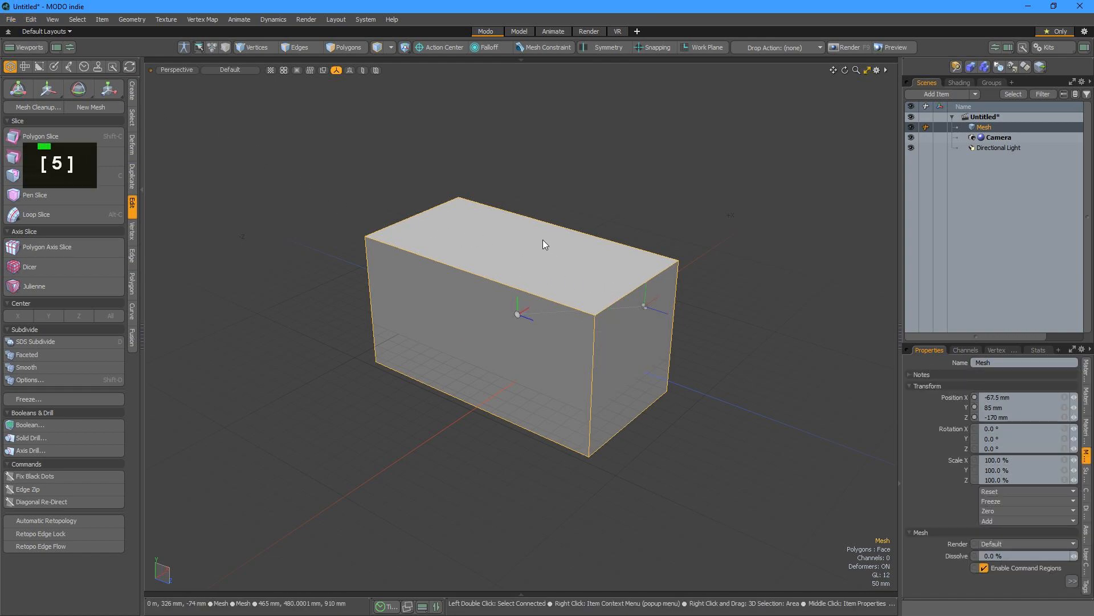
Step: Move the mesh's pivot to the center of its bounding box, with the mesh's center placed there too
click(30, 19)
mouse_move(68, 215)
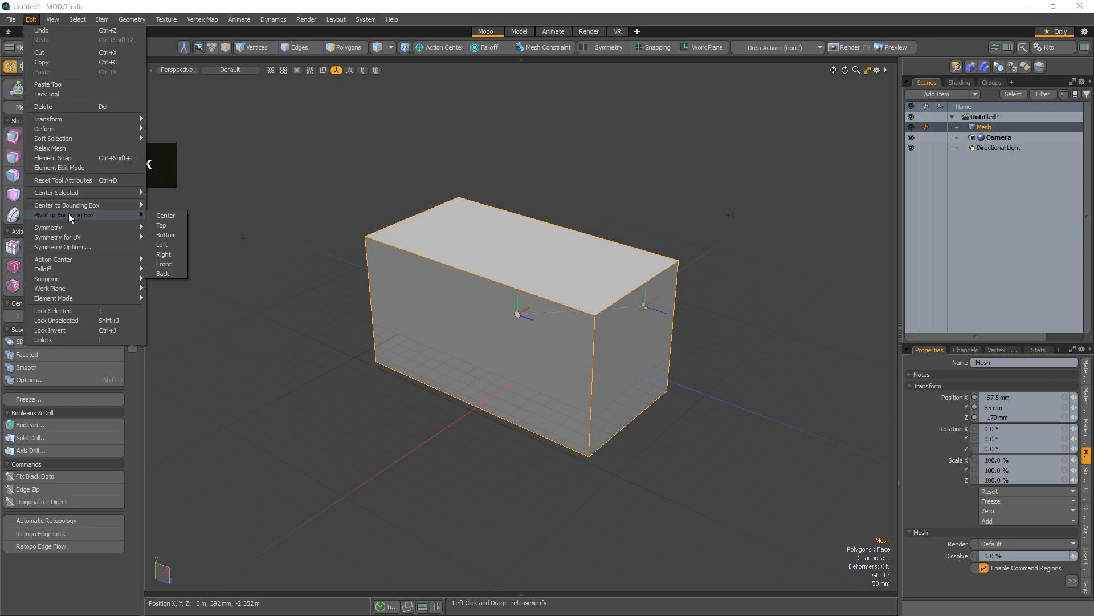
click(153, 214)
key(5)
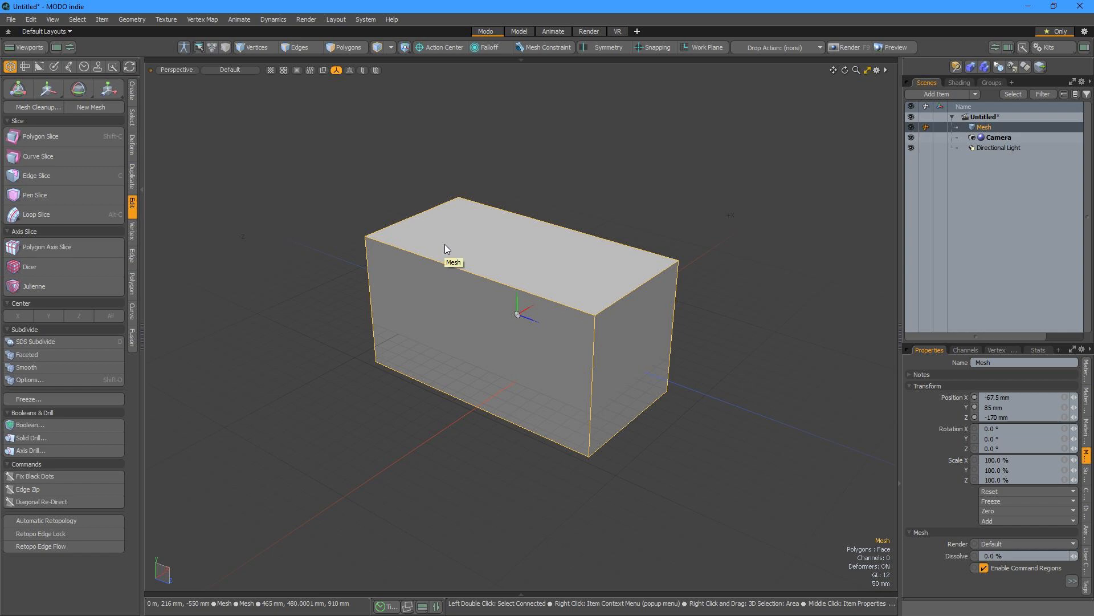
alt+drag(444, 244, 399, 266)
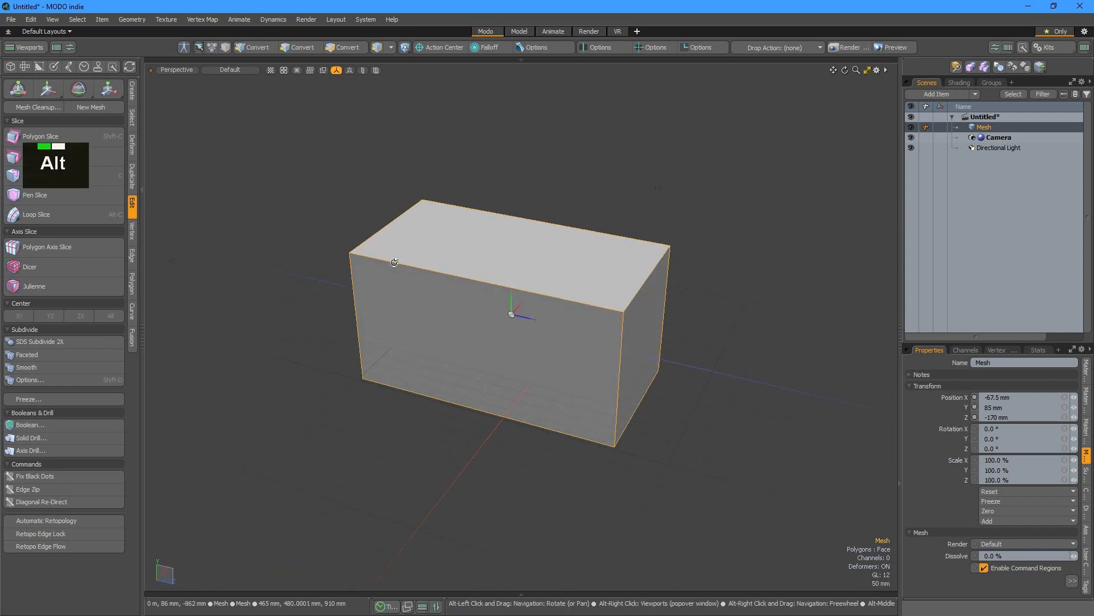
key(w)
mouse_move(625, 272)
alt+mouse_down()
mouse_move(706, 225)
mouse_move(638, 256)
alt+mouse_up()
key(w)
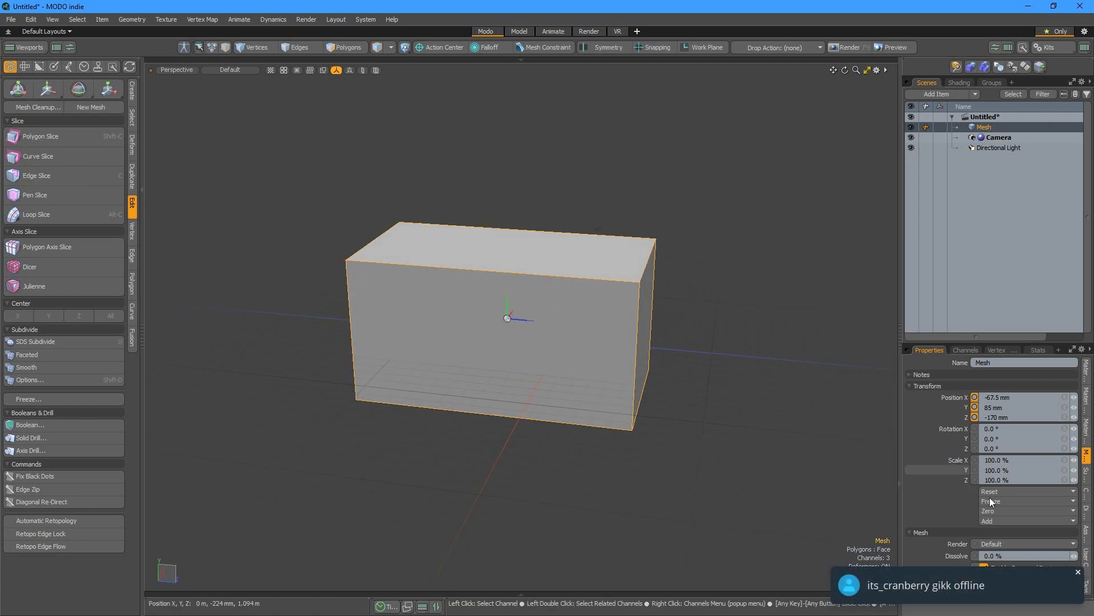
click(1078, 572)
Step: Move the box with the Move tool, both freely and constrained to an axis, to about X -409.5, Y 193, Z -606 mm
alt+drag(678, 334, 581, 231)
key(w)
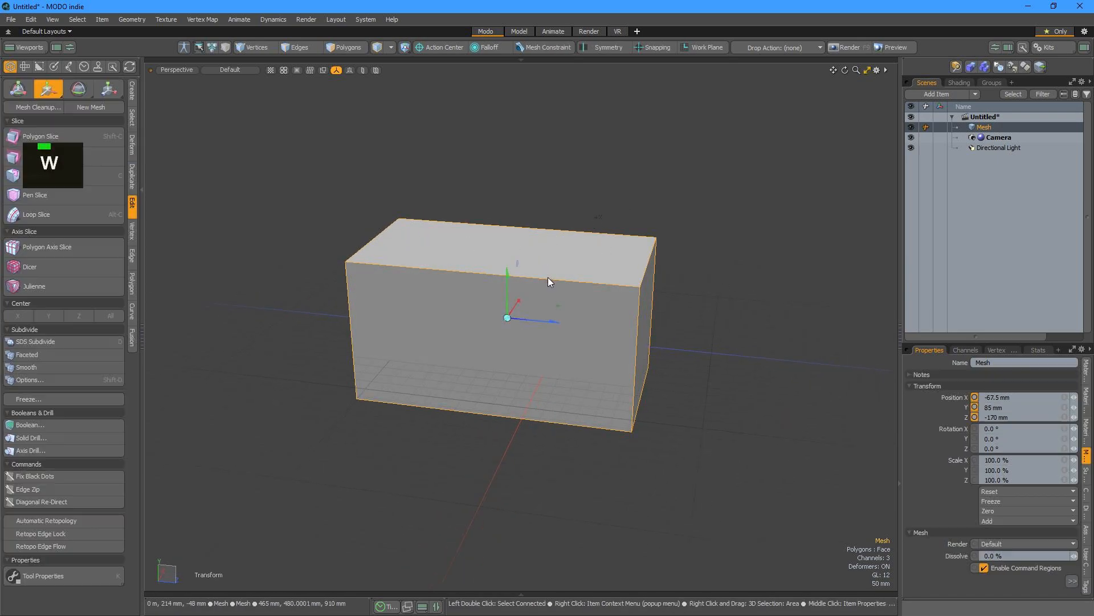
alt+drag(600, 279, 659, 254)
middle_drag(658, 254, 710, 247)
alt+drag(711, 246, 618, 299)
middle_drag(618, 298, 486, 374)
alt+drag(486, 374, 525, 333)
ctrl+drag(525, 333, 515, 334)
ctrl+drag(627, 299, 389, 346)
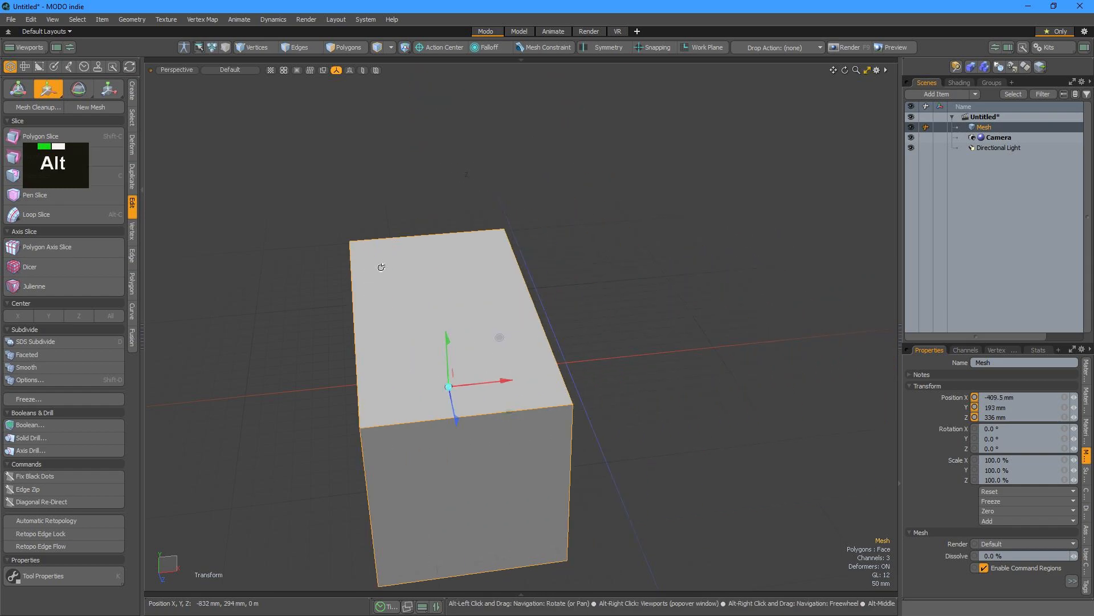
alt+drag(378, 266, 215, 276)
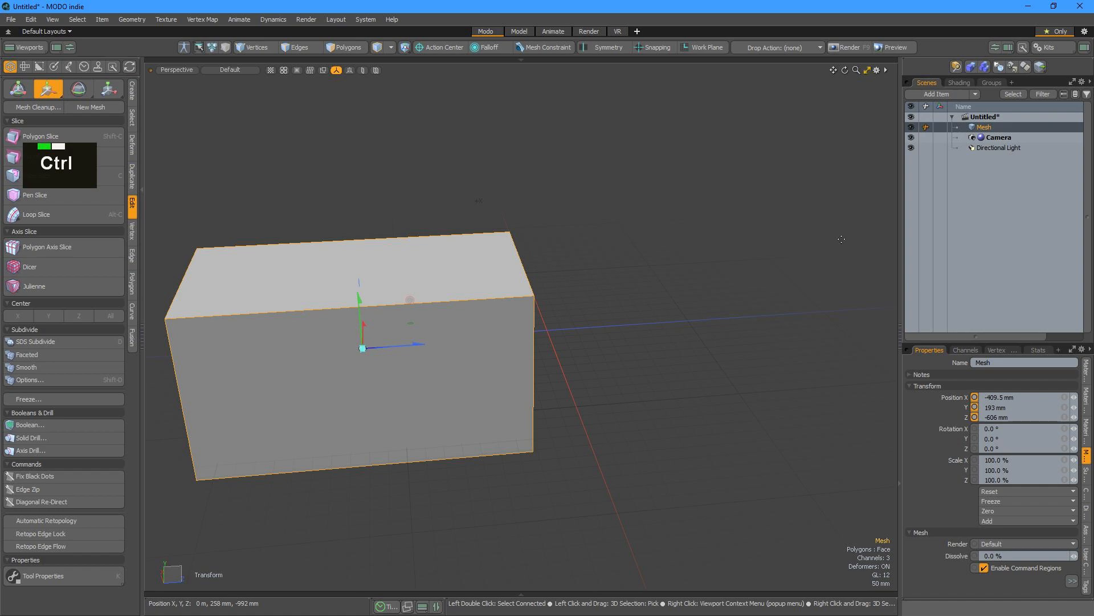
Step: Move the box to X 278.5 mm and scale it to about X 194.5 %, Y 188.5 %, Z 149.5 %
mouse_move(770, 233)
alt+mouse_down()
mouse_move(574, 245)
mouse_move(589, 228)
mouse_move(775, 232)
alt+mouse_up()
alt+drag(456, 249, 684, 150)
key(r)
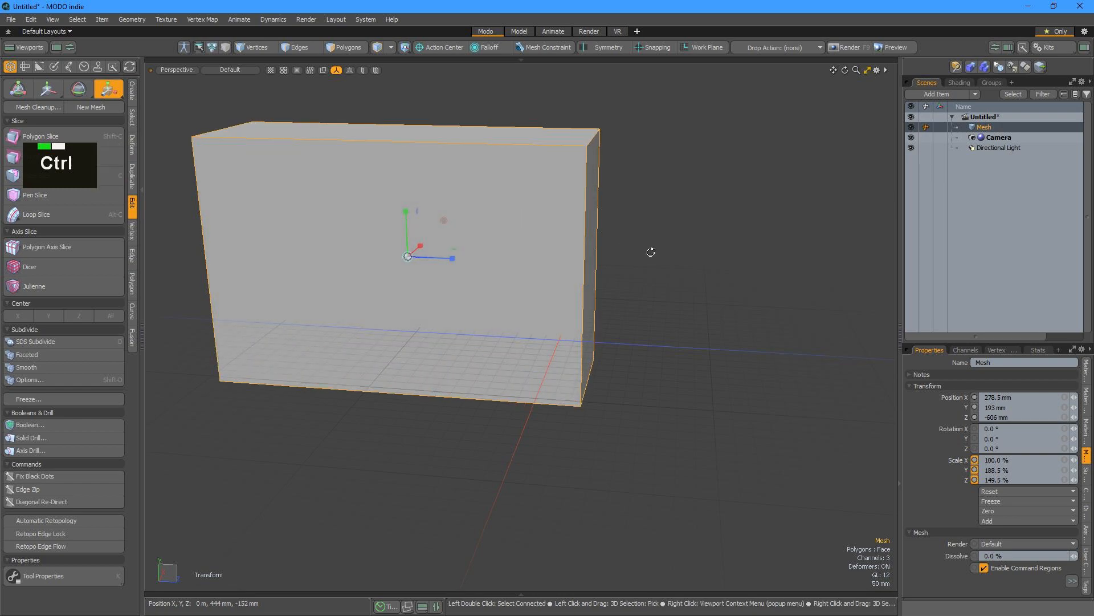
alt+drag(650, 249, 362, 276)
alt+drag(530, 288, 439, 282)
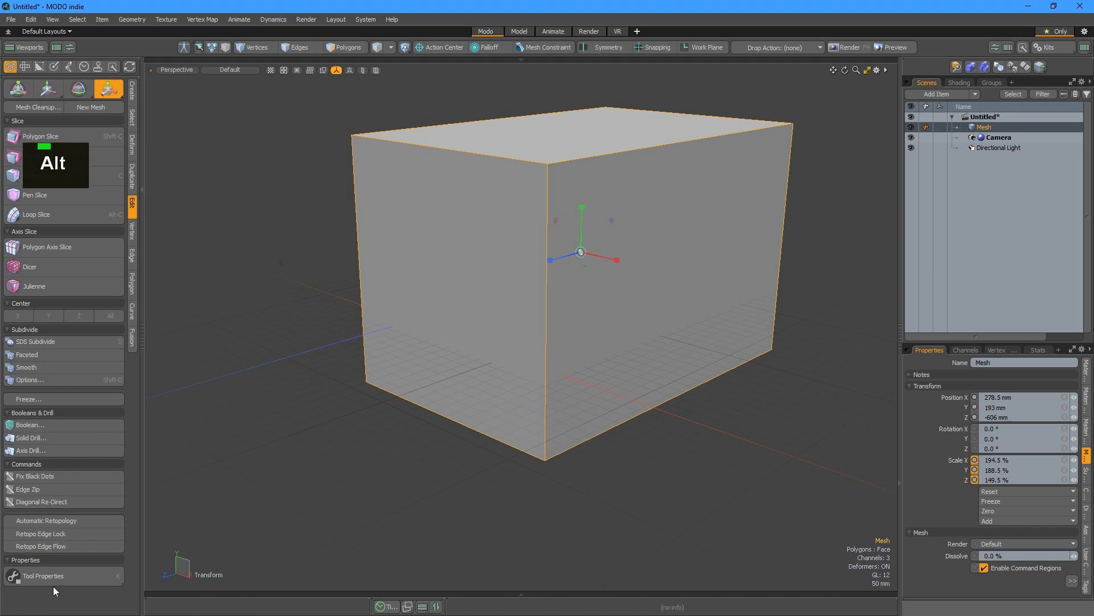
Step: Switch between the Rotate and Scale tools, turn off Negative Scale in the Scale tool's properties, and drop the tool
key(r)
key(e)
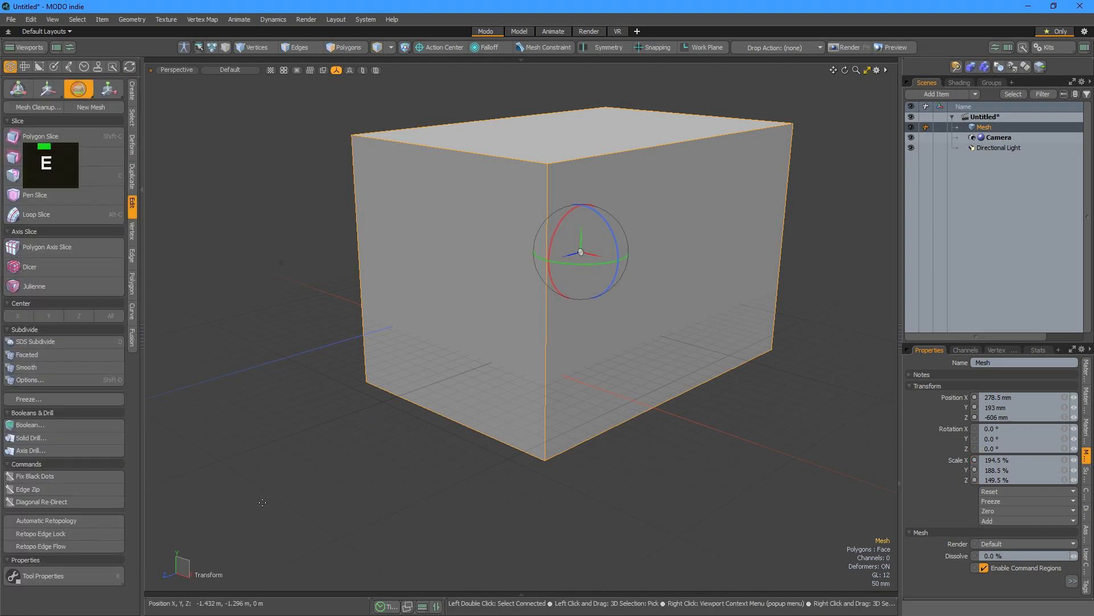
key(r)
click(64, 577)
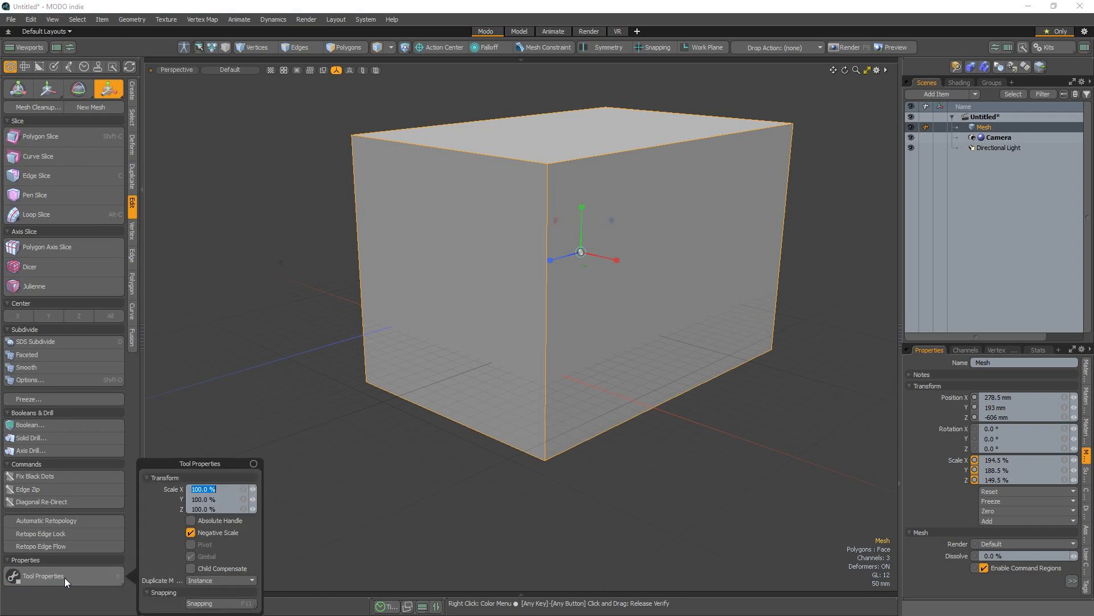
click(192, 532)
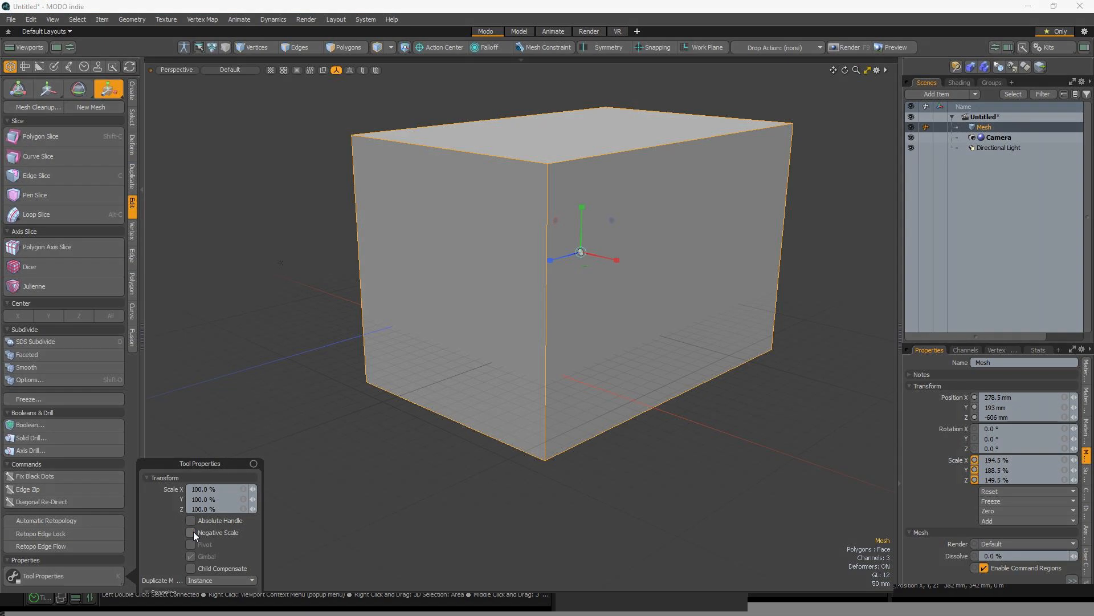
key(Delete)
key(q)
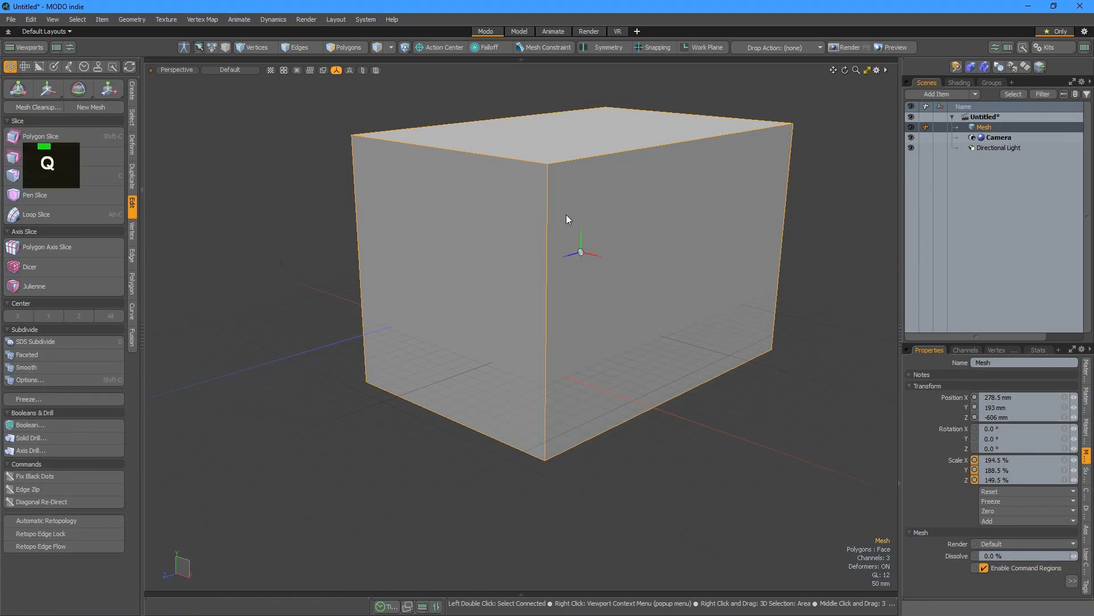
Step: Switch between polygon and edge selection modes, ending in polygon mode, and select several faces of the box
alt+drag(569, 220, 482, 244)
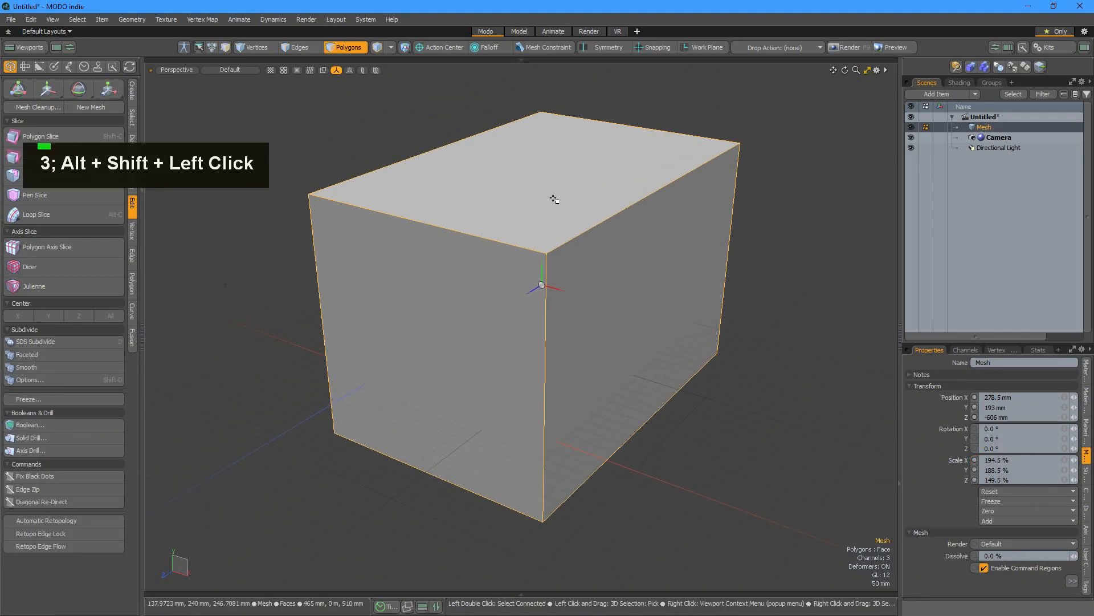
key(2)
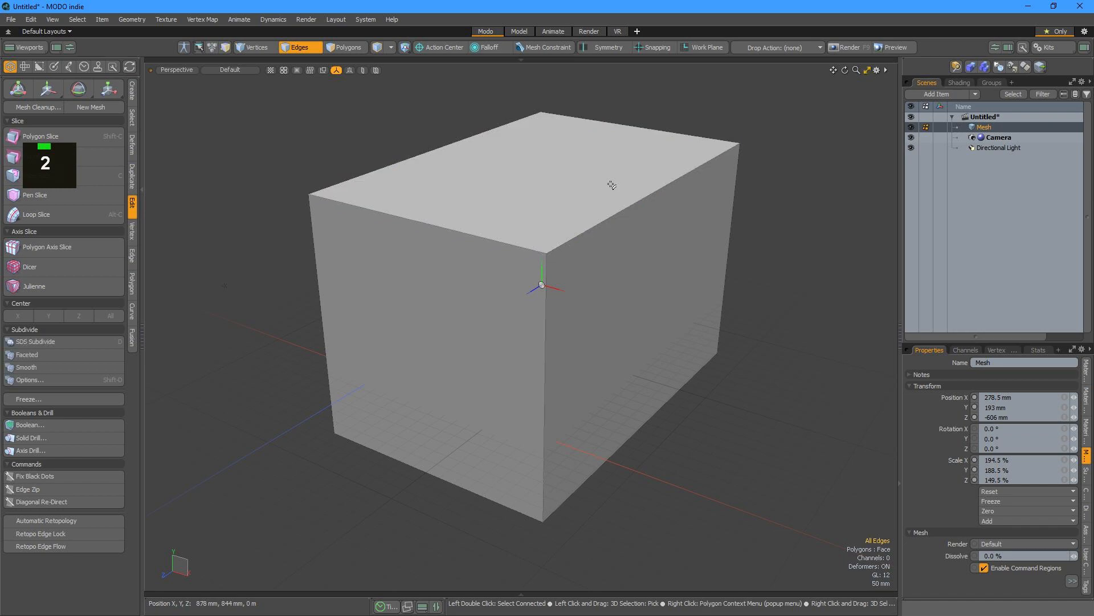
key(3)
click(552, 186)
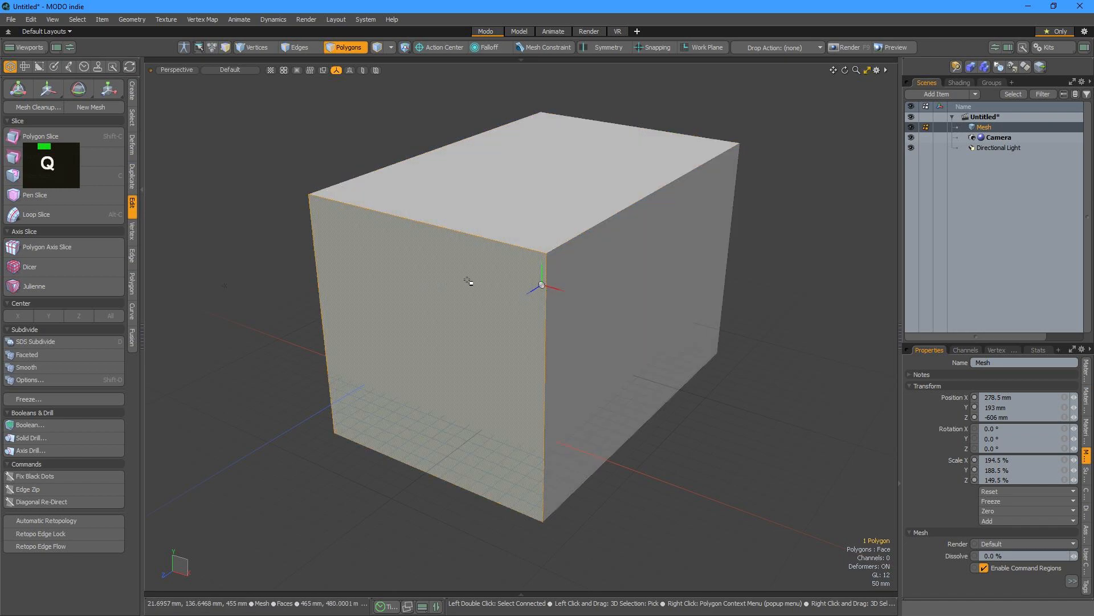
double_click(593, 197)
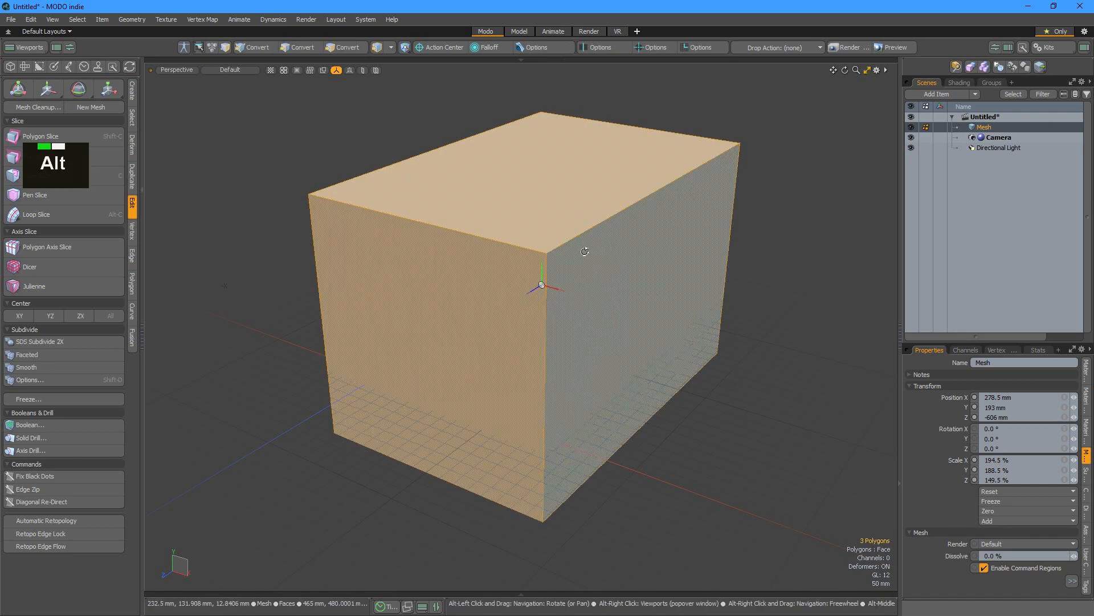
Step: Select the box's top face and one side face in a single stroke, and add two more side faces to the selection
mouse_move(581, 251)
alt+mouse_down()
mouse_move(718, 256)
mouse_move(792, 231)
alt+mouse_up()
drag(440, 223, 339, 338)
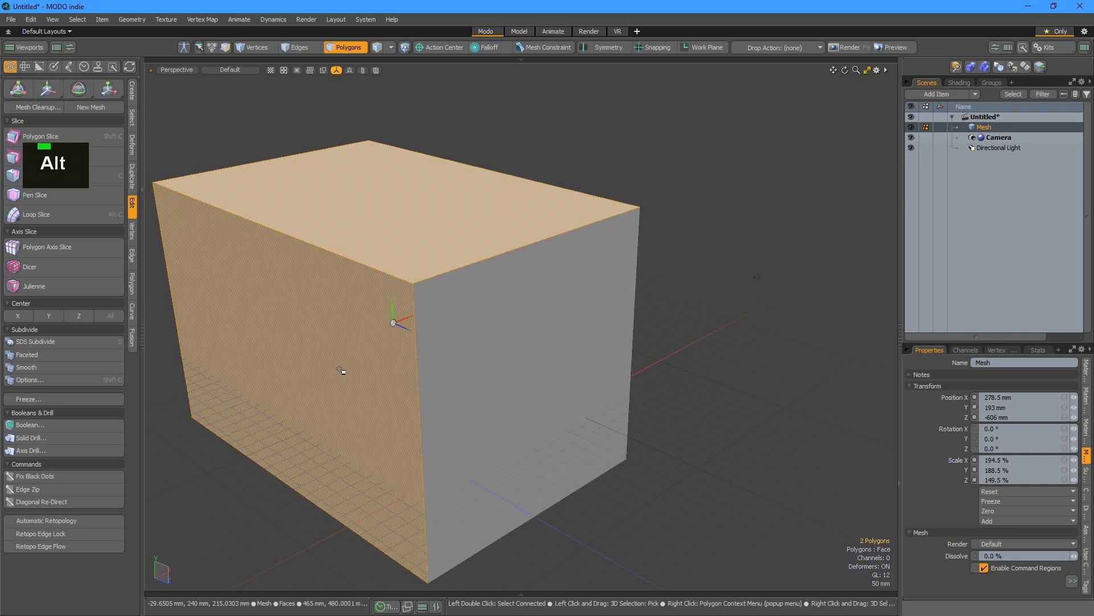
shift+click(595, 289)
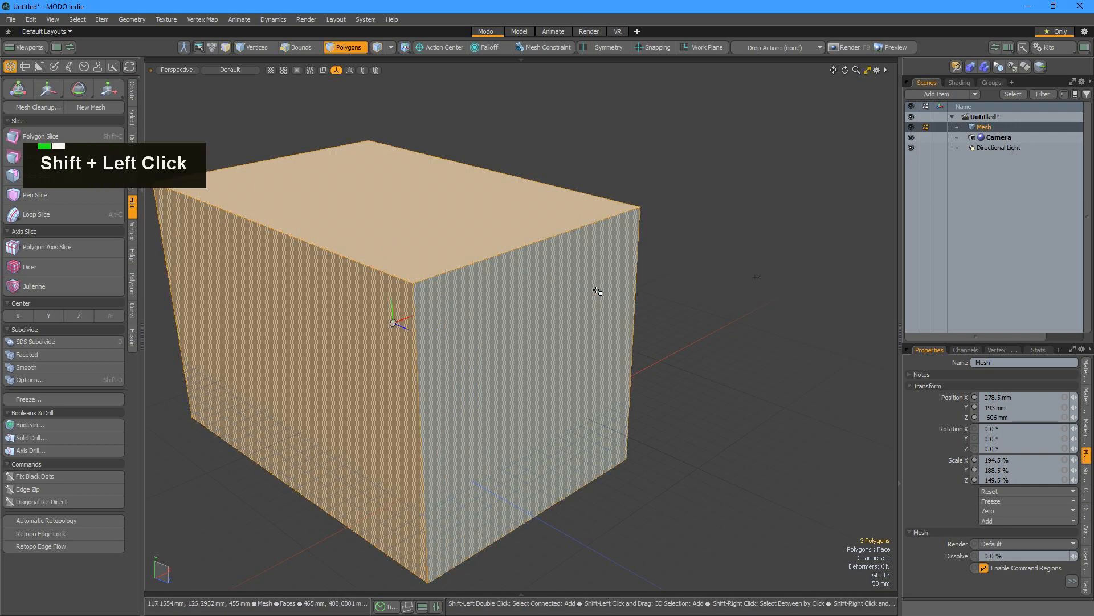
alt+drag(729, 276, 604, 273)
shift+click(629, 273)
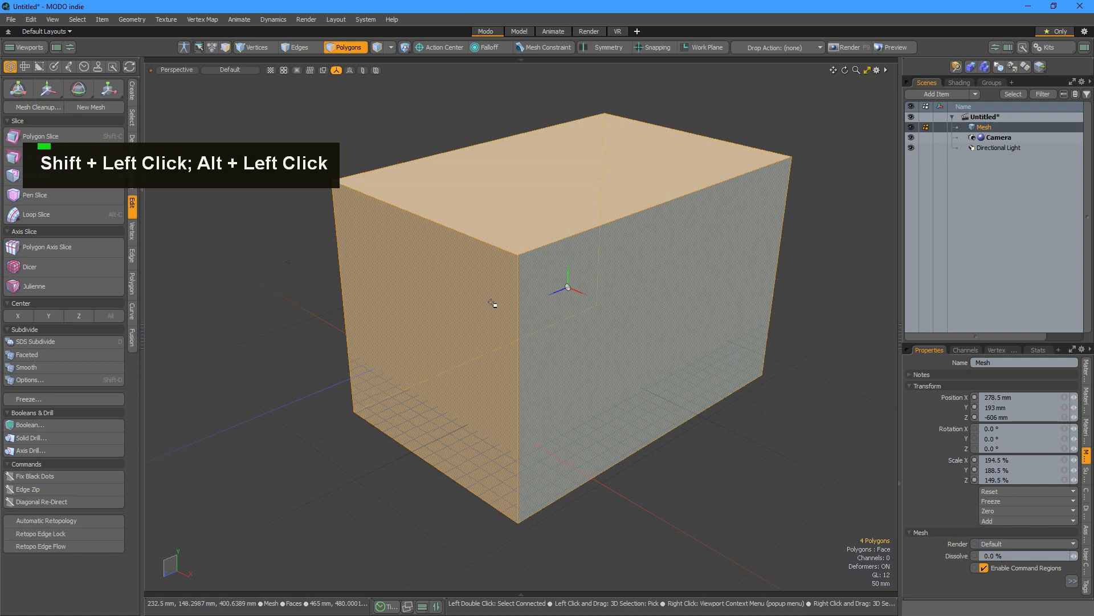
Step: Remove the top face and an adjoining side face of the box from the polygon selection
ctrl+click(460, 293)
alt+drag(613, 288, 794, 281)
ctrl+click(513, 223)
mouse_move(513, 223)
alt+mouse_down()
mouse_move(570, 228)
mouse_move(511, 211)
mouse_move(580, 191)
alt+mouse_up()
Step: Draw freehand lasso selections around the box to select its faces, clearing the selection between attempts
middle_drag(784, 117, 506, 81)
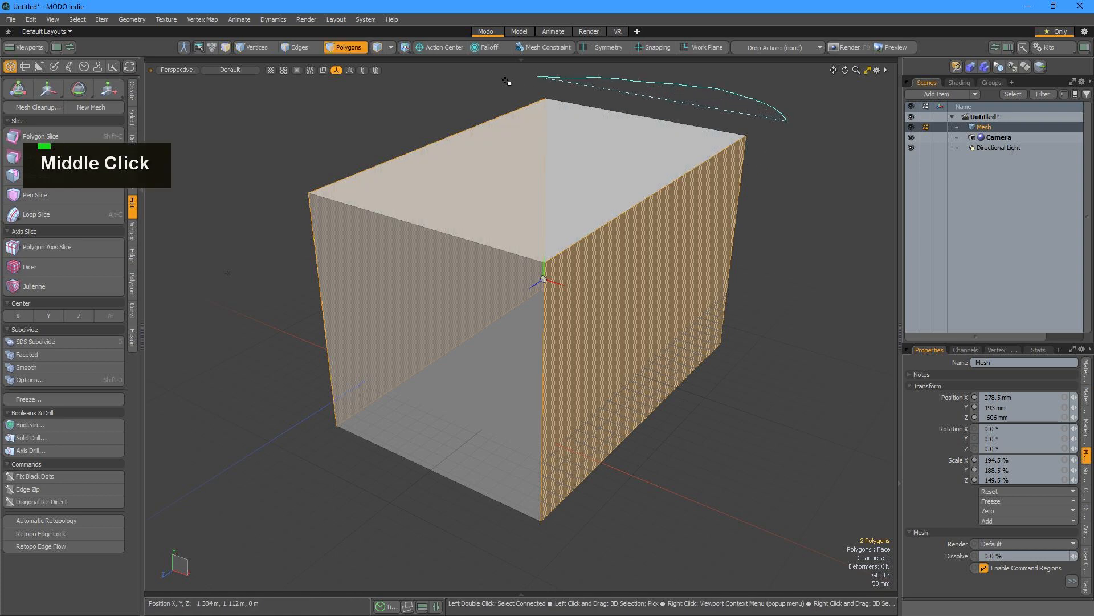
middle_drag(658, 320, 577, 301)
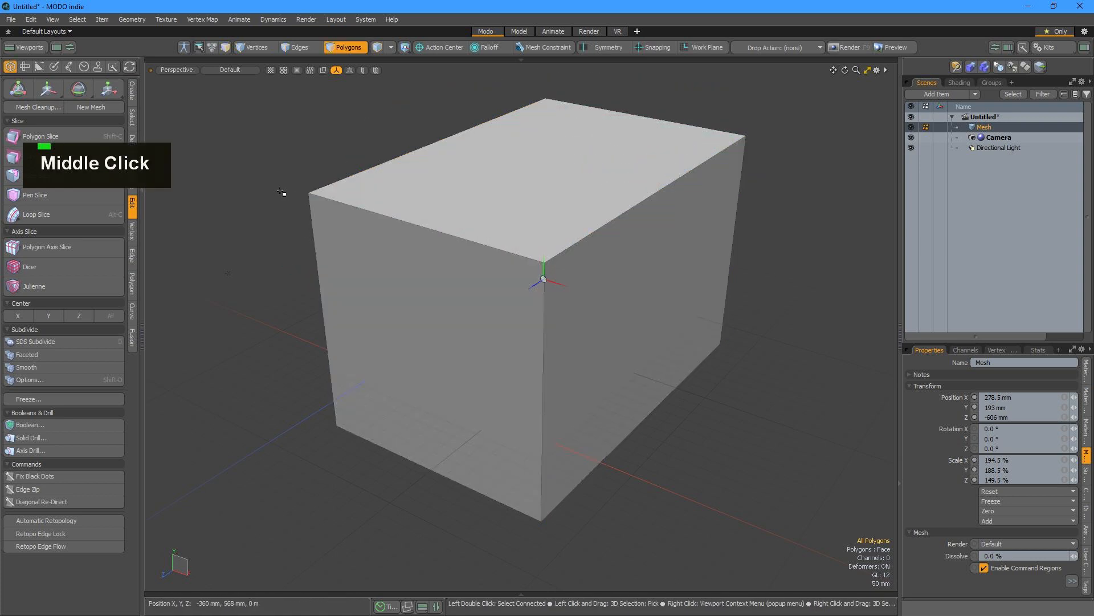
middle_drag(280, 301, 270, 289)
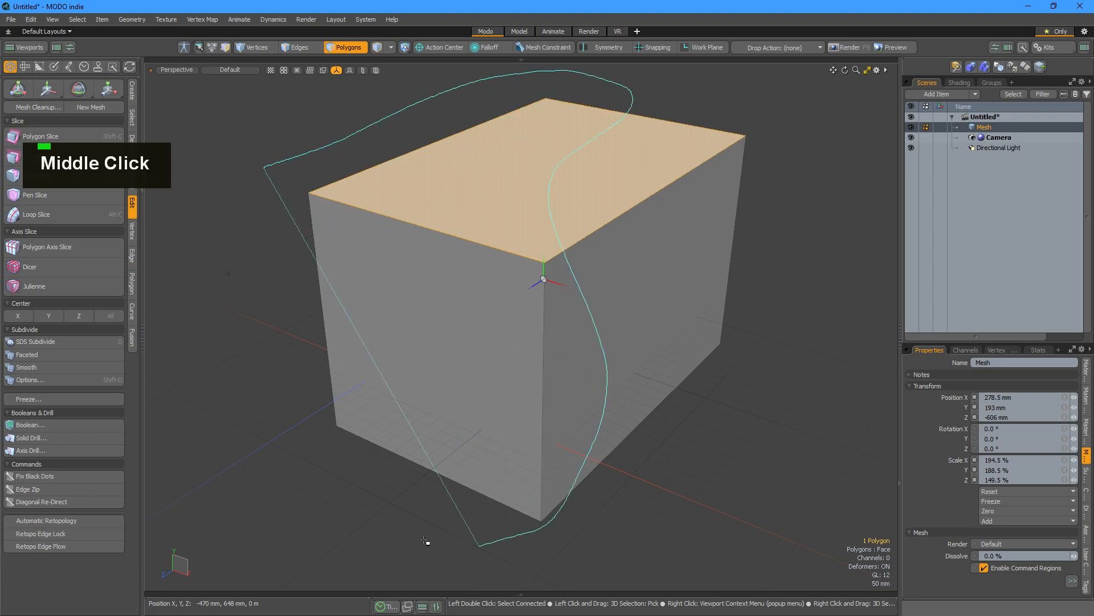
middle_drag(424, 540, 282, 212)
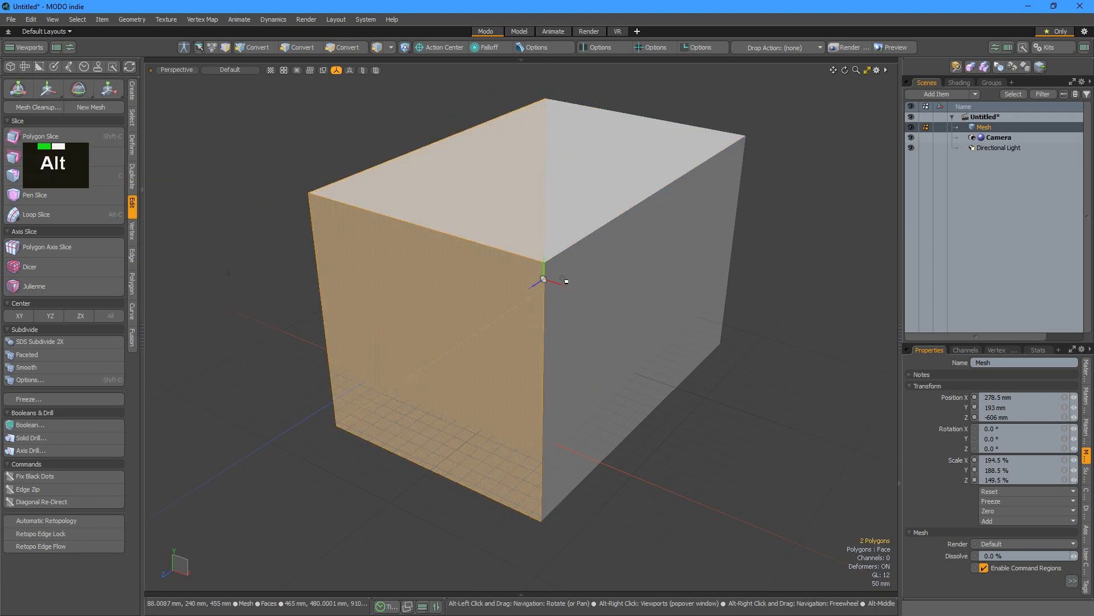
Step: Select two neighbouring side faces and extend the selection to the full polygon loop around the box
key(3)
middle_click(557, 315)
key(l)
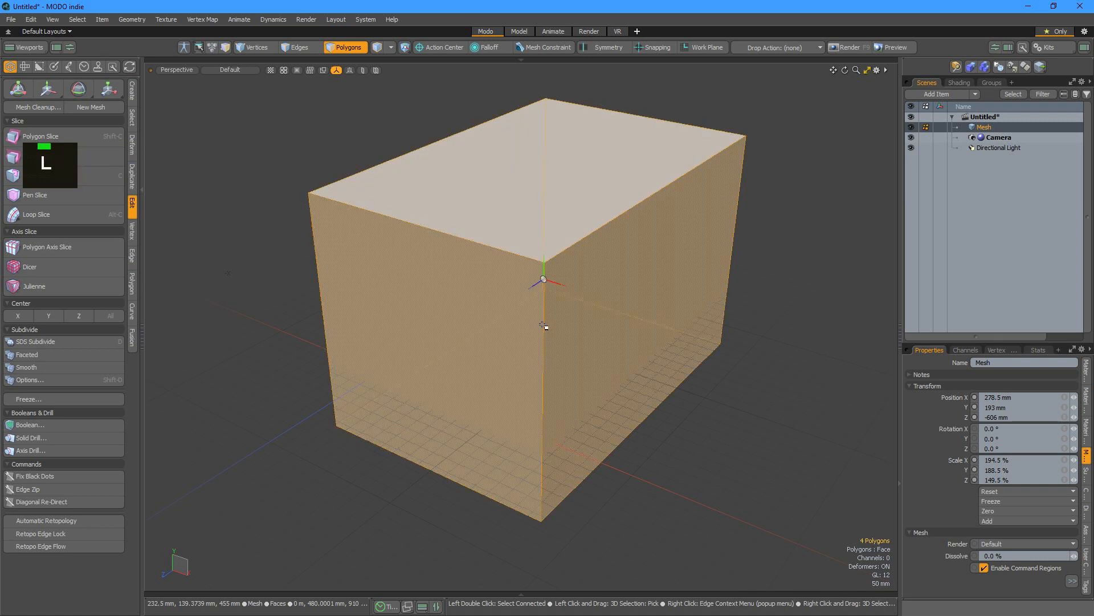
Step: Switch to edge mode and select the edge ring made of the box's four vertical edges
alt+drag(806, 280, 652, 374)
scroll(603, 334, down, 4)
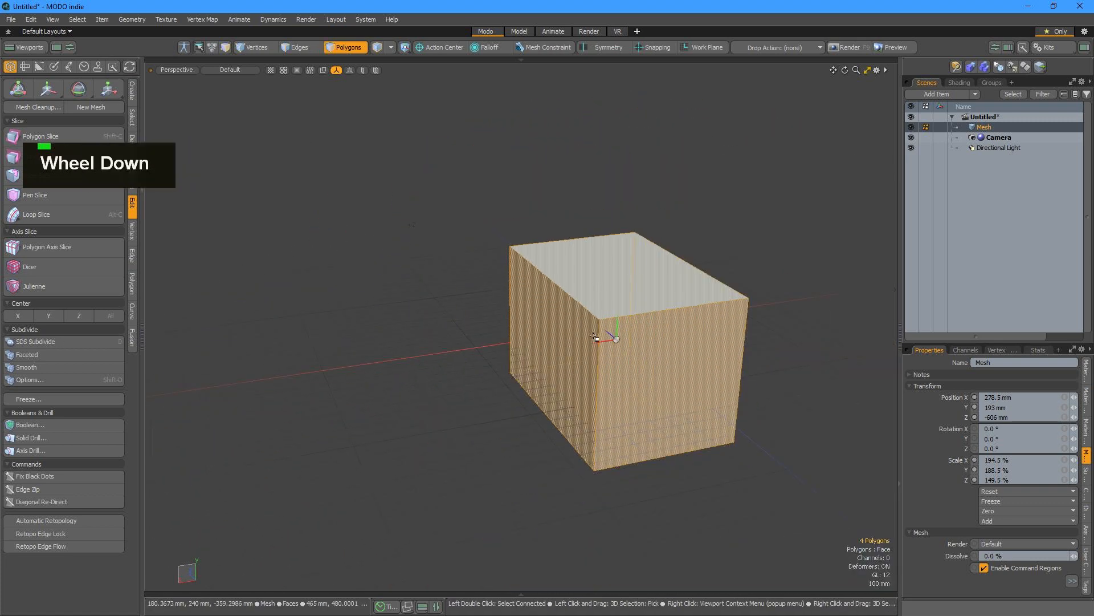
key(2)
key(alt+l)
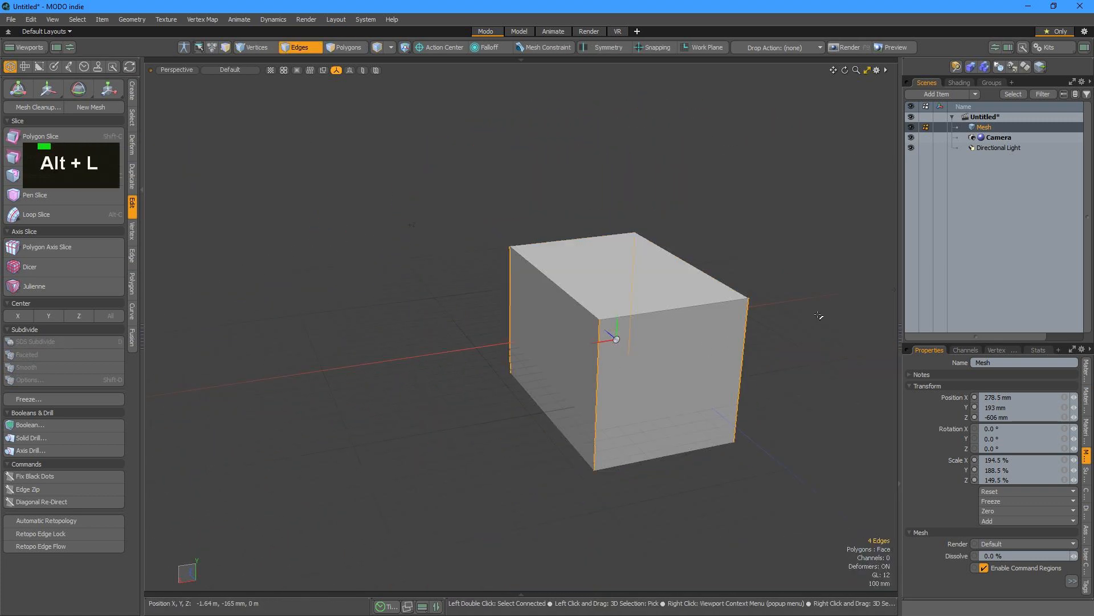
alt+drag(821, 313, 682, 296)
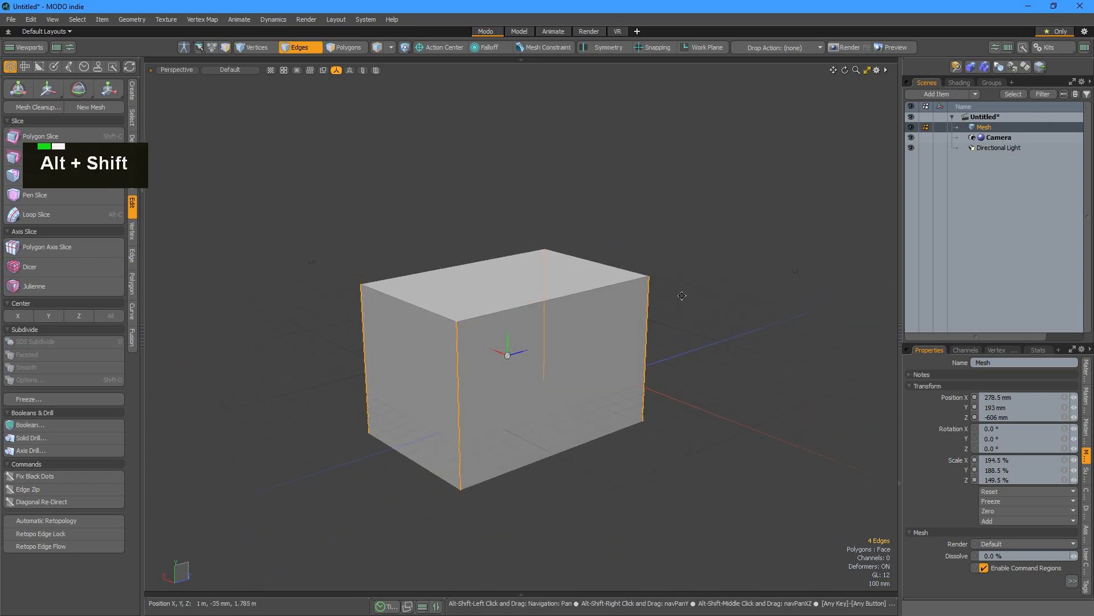
Step: On the sphere in the second scene, select the run of edges between two picked edges of a horizontal row
key(alt+shift+a)
alt+drag(683, 298, 627, 283)
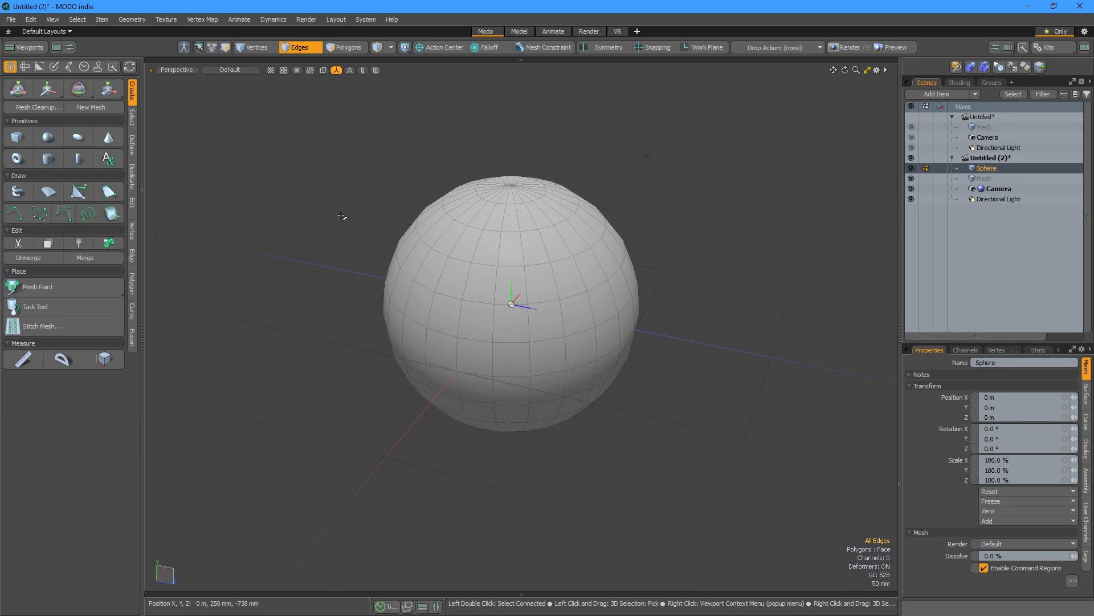
key(2)
key(shift)
shift+right_click(615, 275)
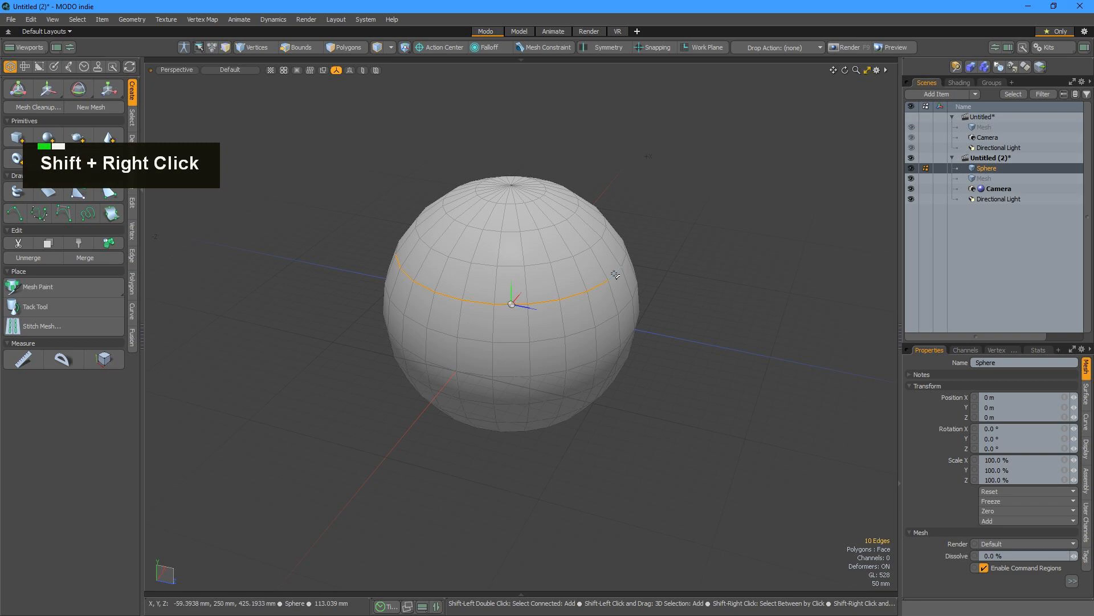
Step: Pick one edge on each side of a lower horizontal row of the sphere and select all edges between them
alt+drag(689, 239, 627, 325)
click(610, 337)
key(shift)
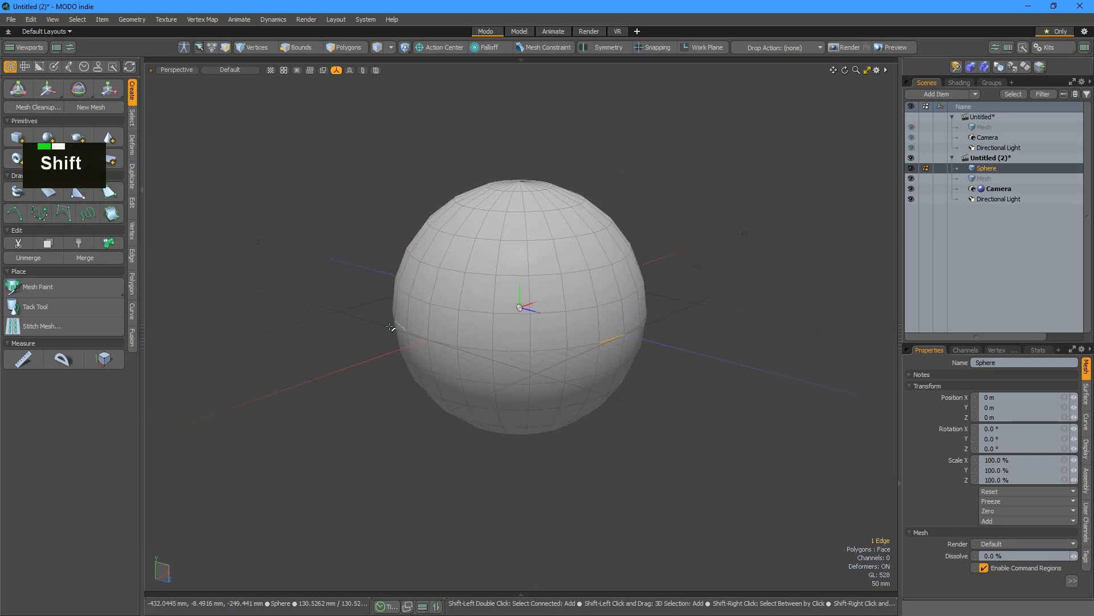
shift+click(399, 324)
key(shift+g)
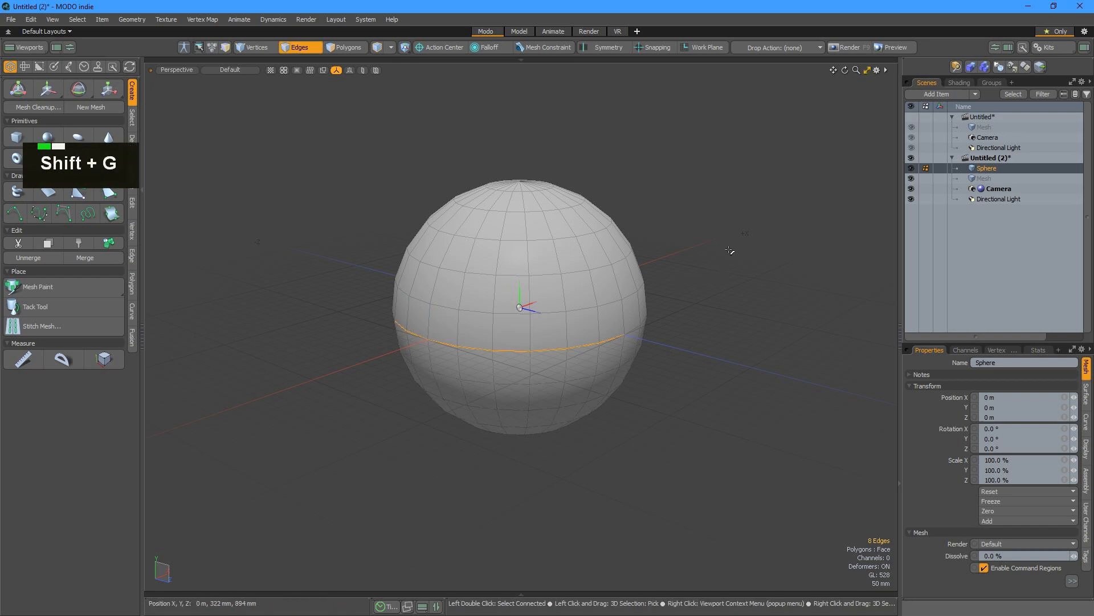
Step: Return to the box scene and select the box's end face along Z in polygon mode
alt+click(719, 204)
alt+drag(718, 205, 794, 220)
key(3)
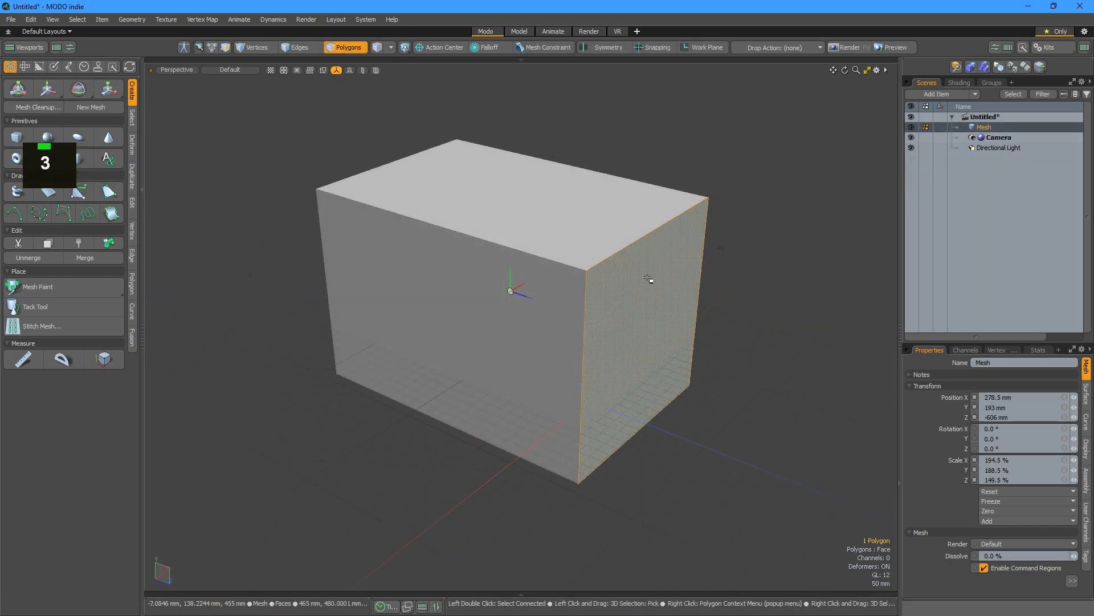
click(593, 223)
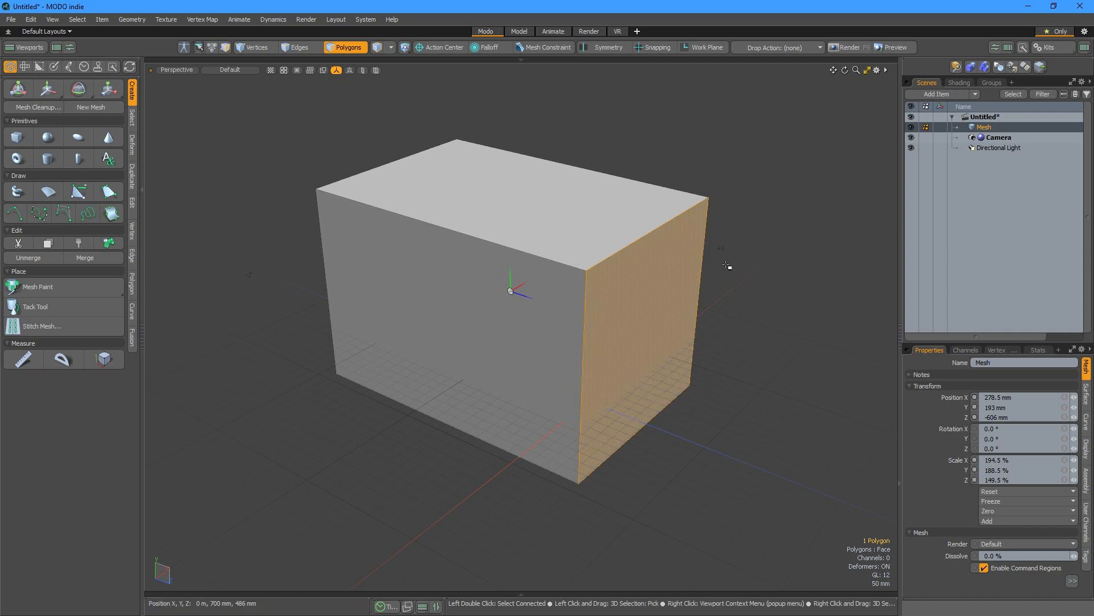
Step: Extrude the selected end face outward along Z with Polygon Extrude, adding three consecutive segments
alt+drag(727, 265, 794, 239)
key(shift+x)
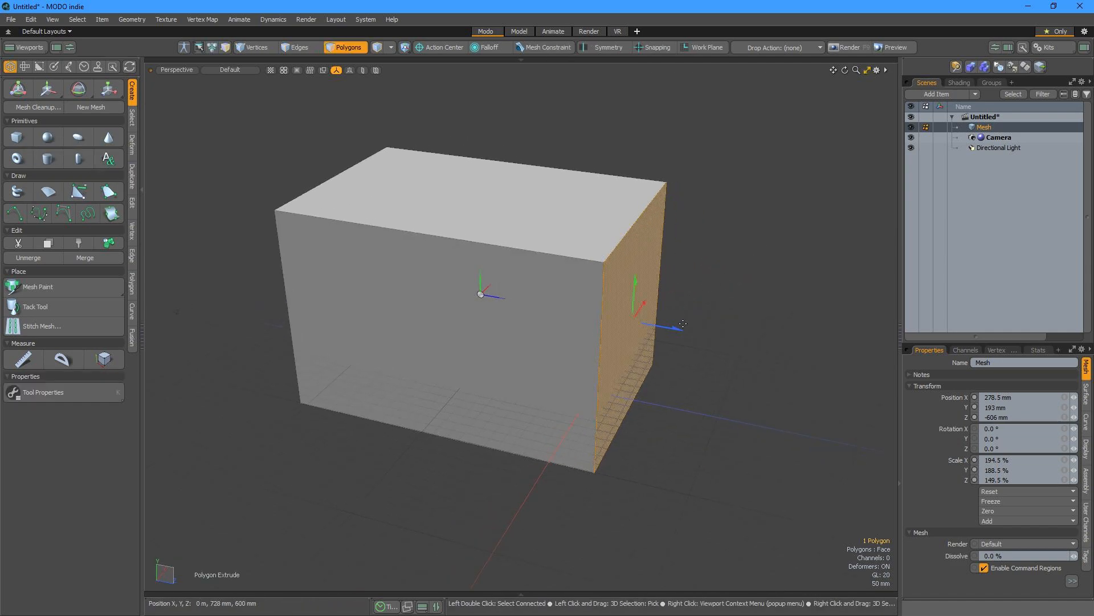
drag(679, 331, 840, 357)
shift+click(763, 346)
alt+shift+drag(846, 305, 810, 256)
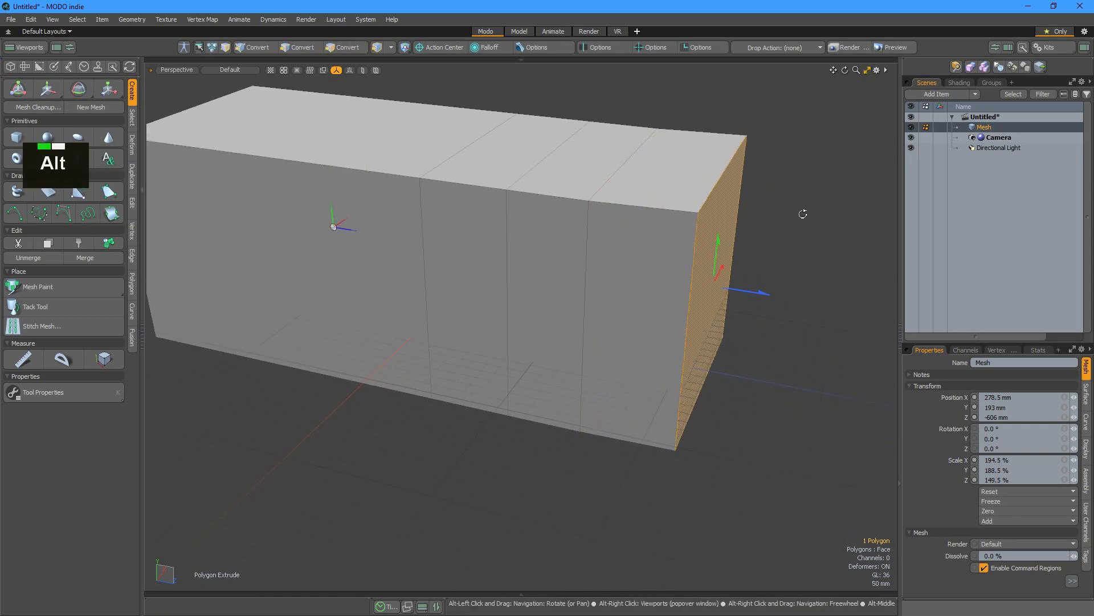
Step: Pull the last extruded segment outward and down, and extrude two more straight segments from the end face
alt+drag(804, 213, 635, 206)
alt+drag(634, 205, 706, 262)
alt+drag(724, 214, 838, 224)
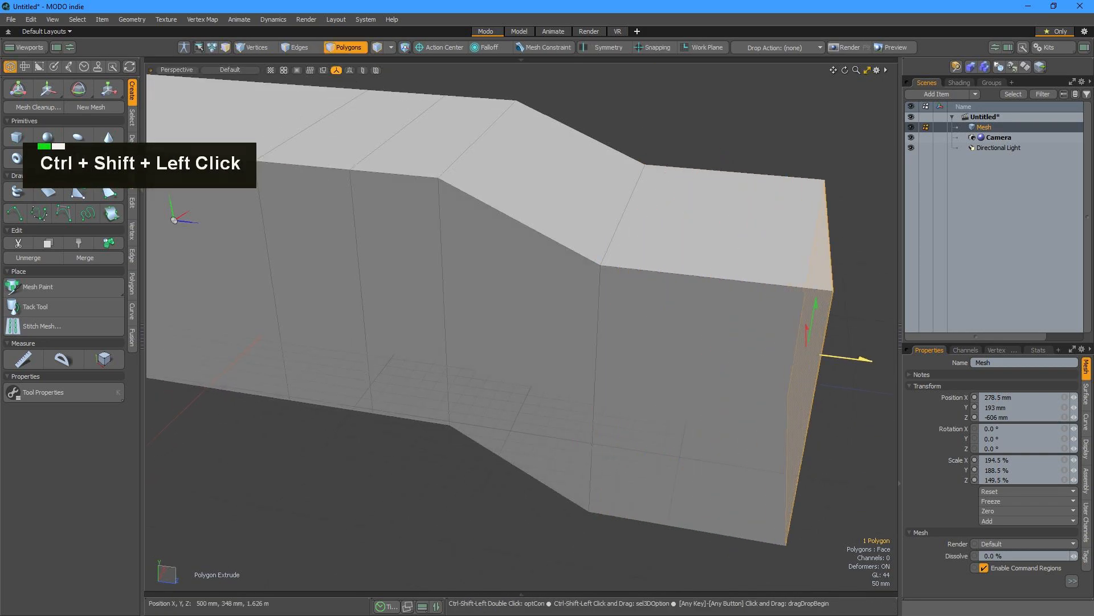
alt+shift+drag(734, 207, 442, 83)
alt+drag(624, 166, 641, 149)
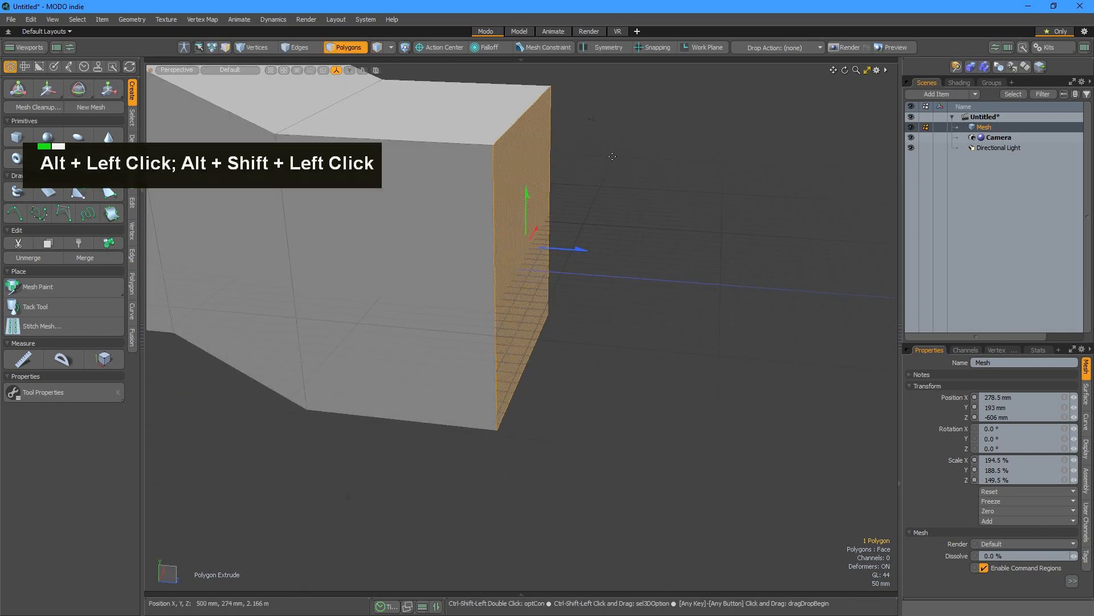
ctrl+shift+drag(579, 249, 770, 260)
Step: Delete the top faces of the last two extruded segments, leaving that part of the mesh open
alt+drag(376, 233, 615, 223)
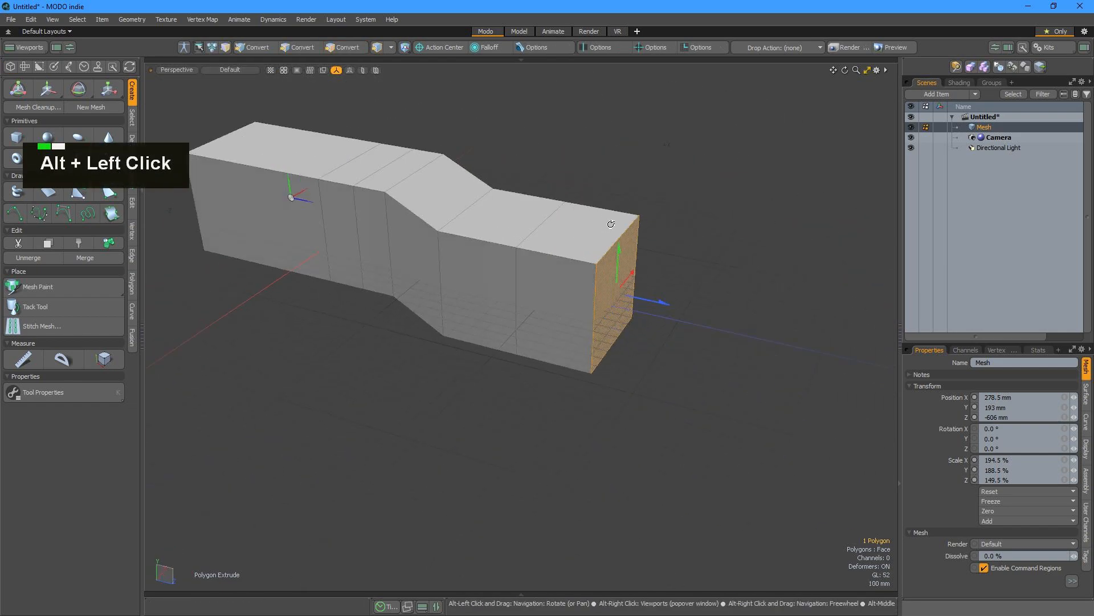
key(3)
click(614, 224)
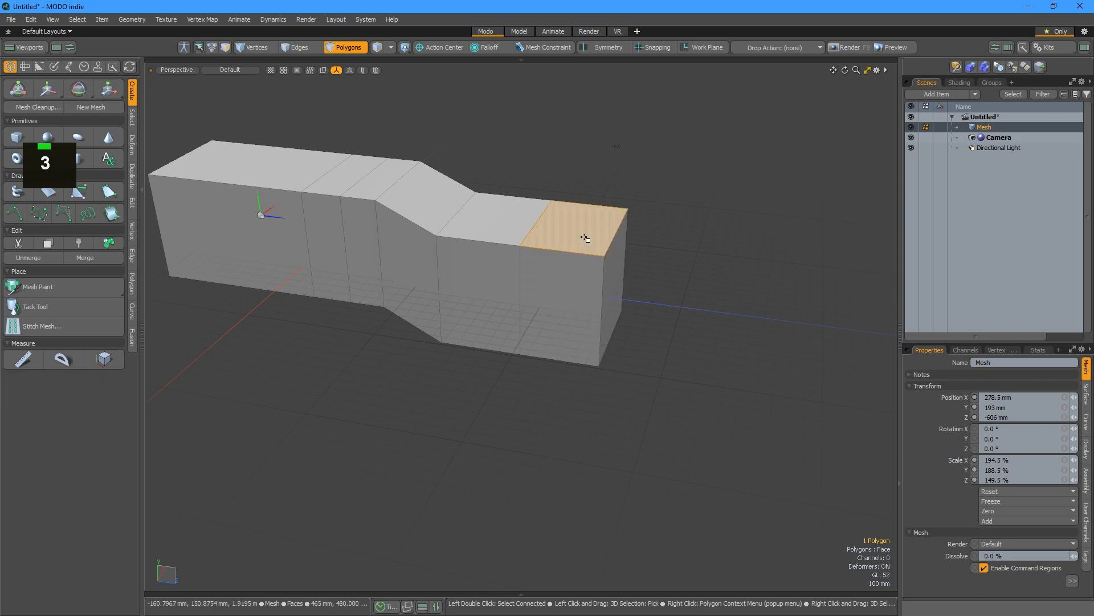
key(Delete)
key(Delete)
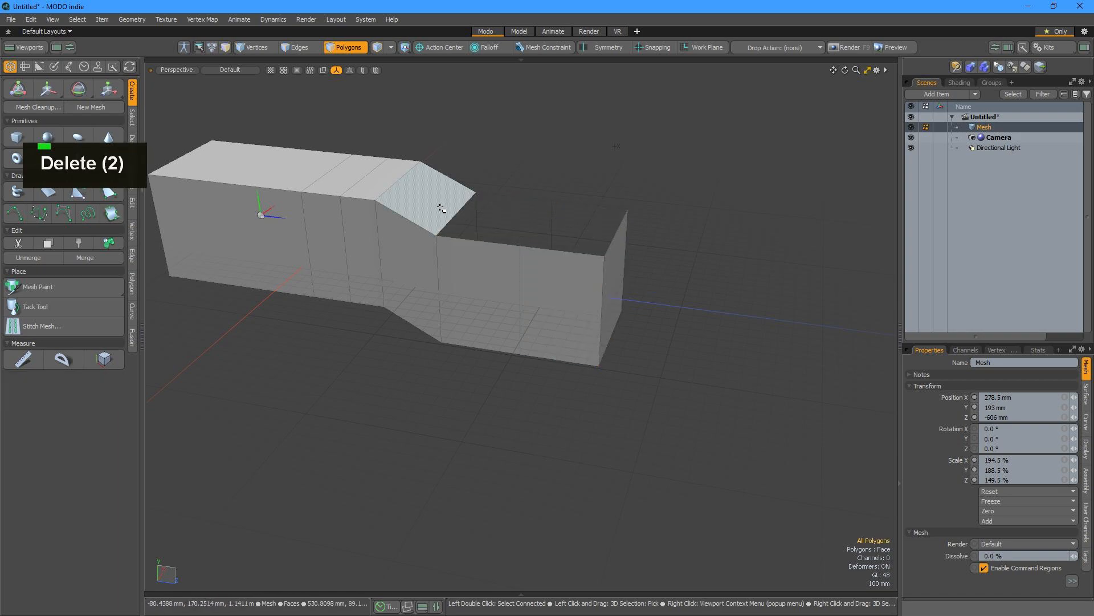
Step: Select the edge loop joining the box to the first extruded segment, undo a trial Remove, and dissolve the loop with Remove Edge
click(132, 231)
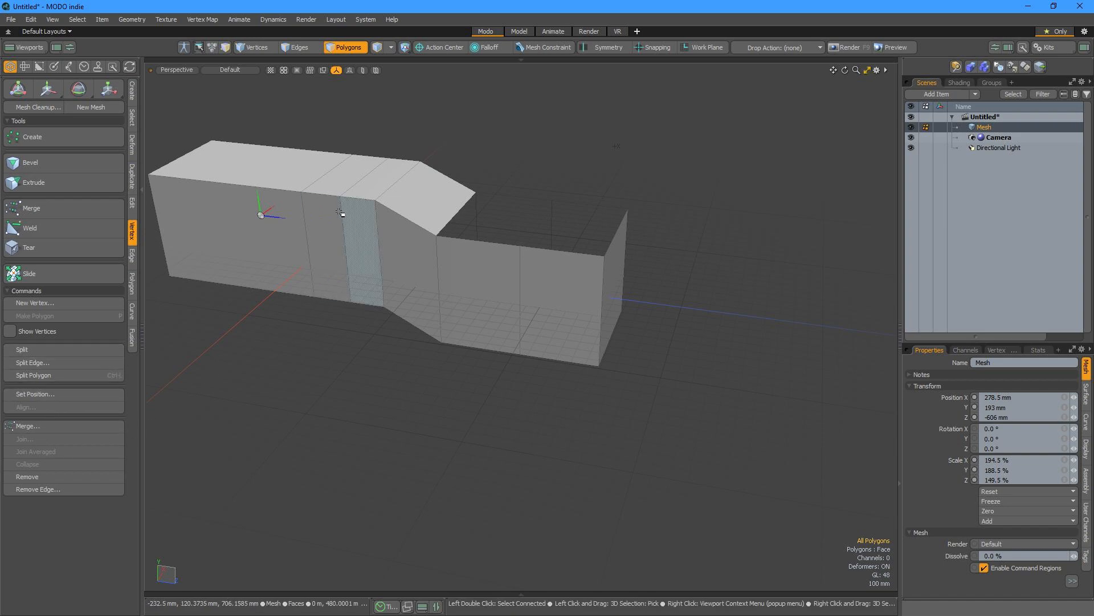
key(2)
key(1)
key(2)
double_click(311, 184)
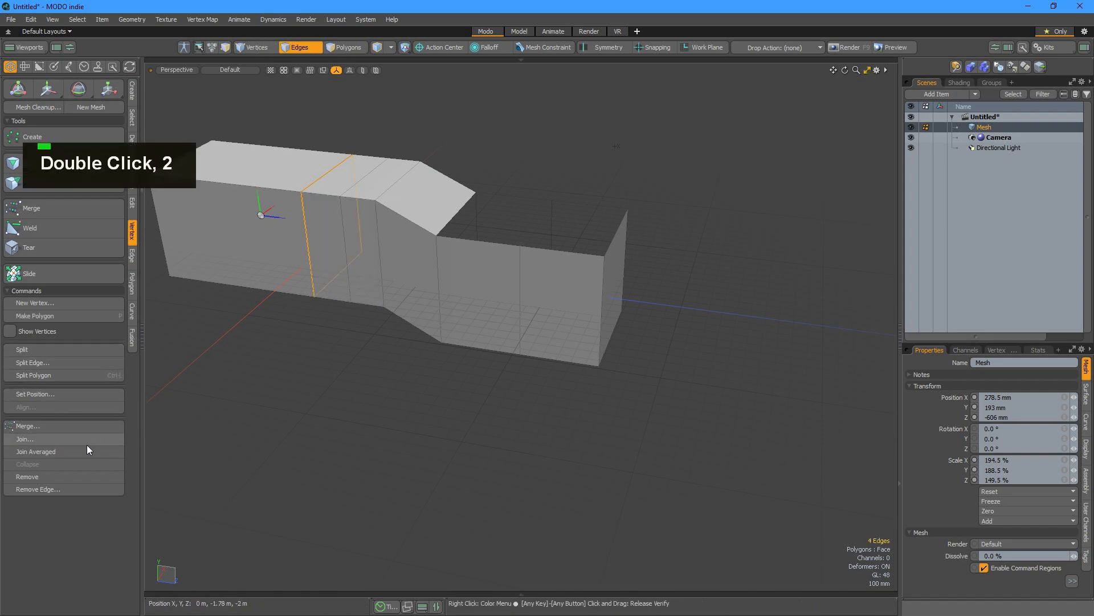
click(71, 475)
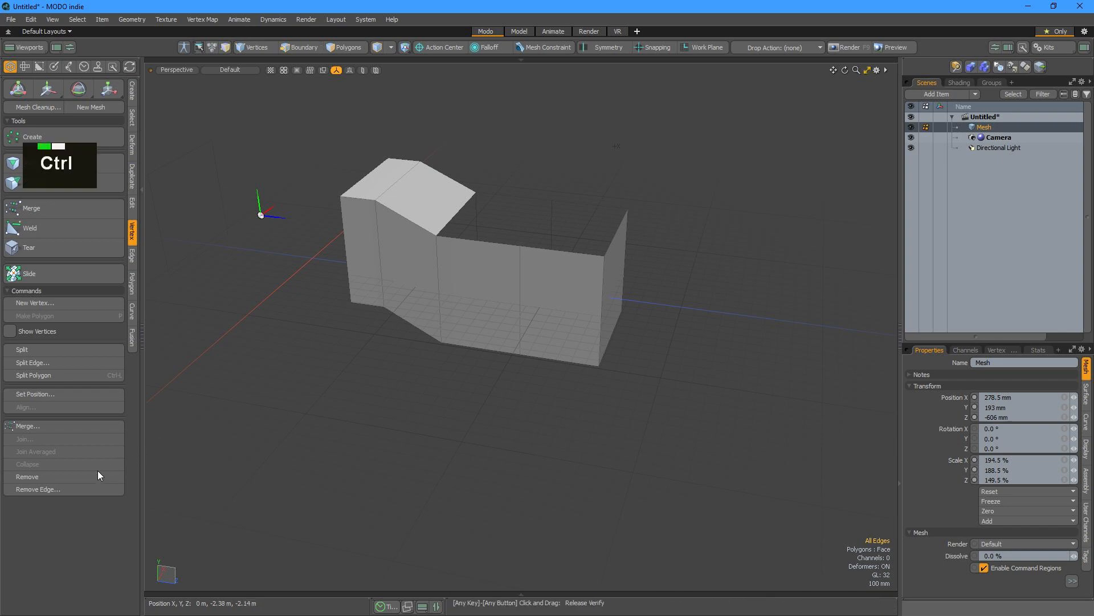
key(ctrl+z)
click(72, 488)
click(645, 369)
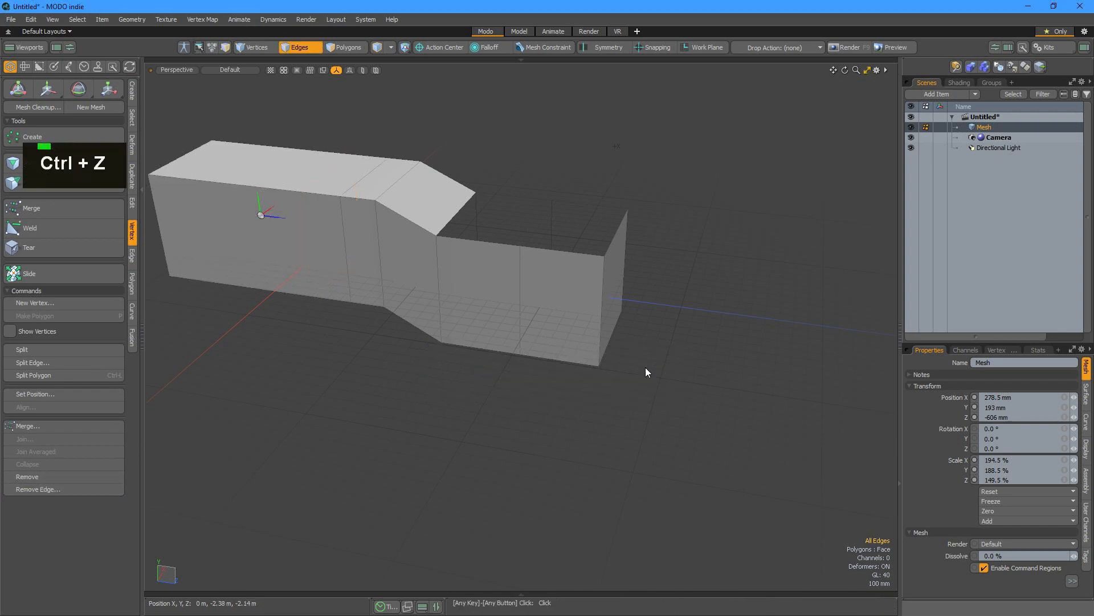
Step: Bridge the two opposing top edges of the open segment beside the slope using the edge Bridge tool
alt+shift+drag(371, 182, 439, 191)
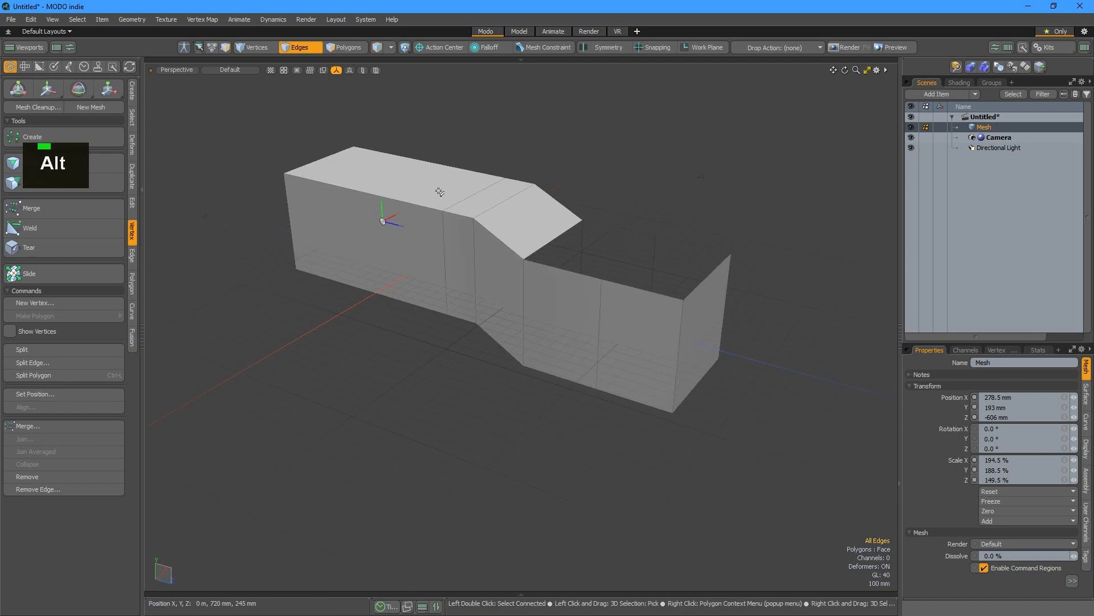
key(2)
click(621, 229)
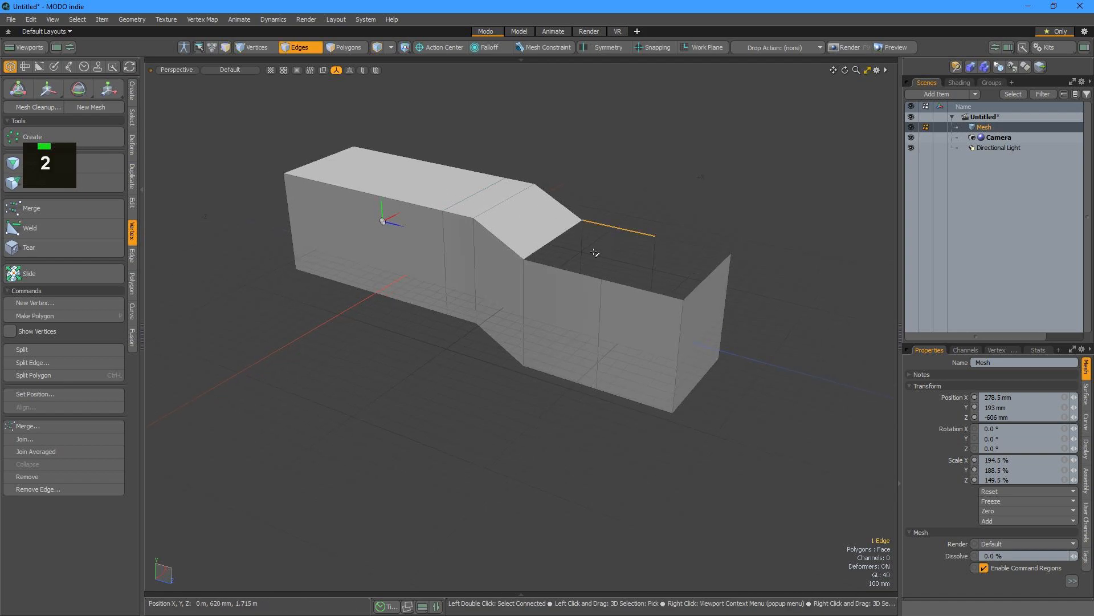
shift+click(555, 270)
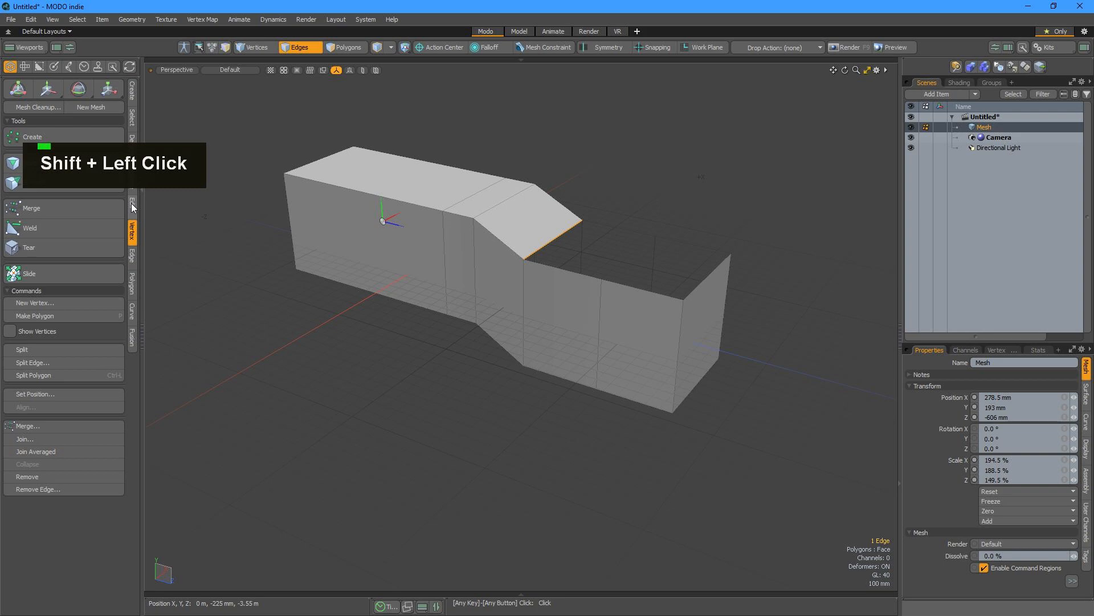
click(132, 257)
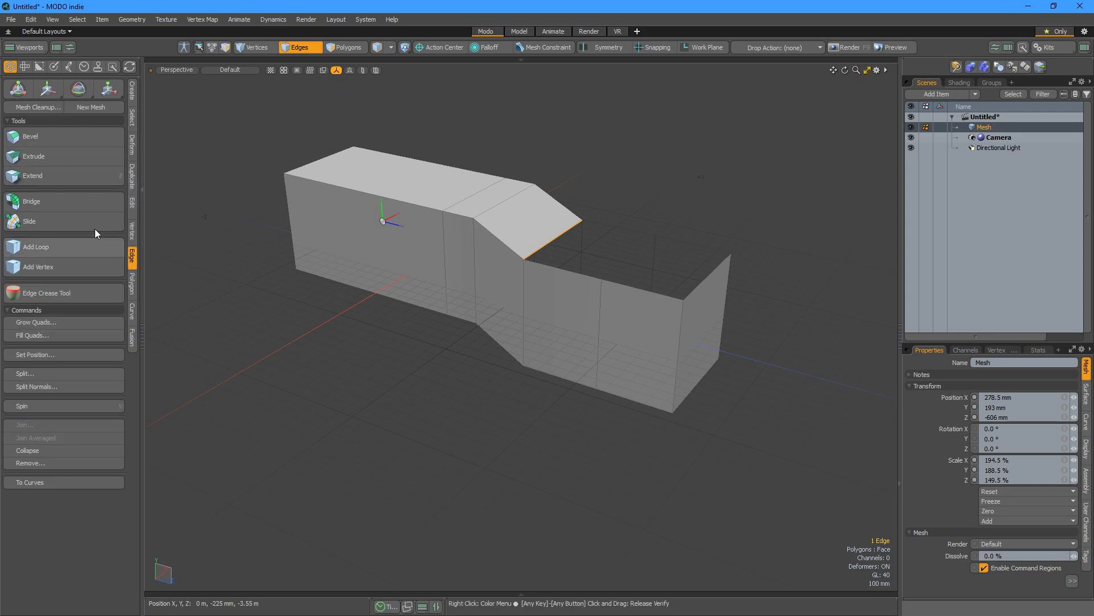
click(85, 202)
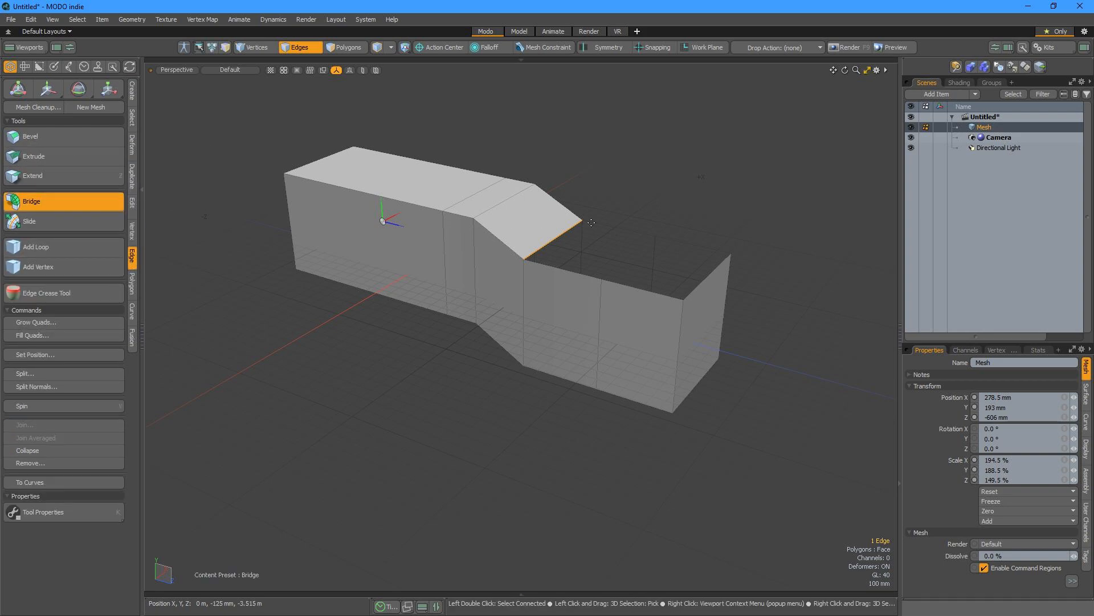
key(2)
drag(618, 229, 559, 269)
click(49, 203)
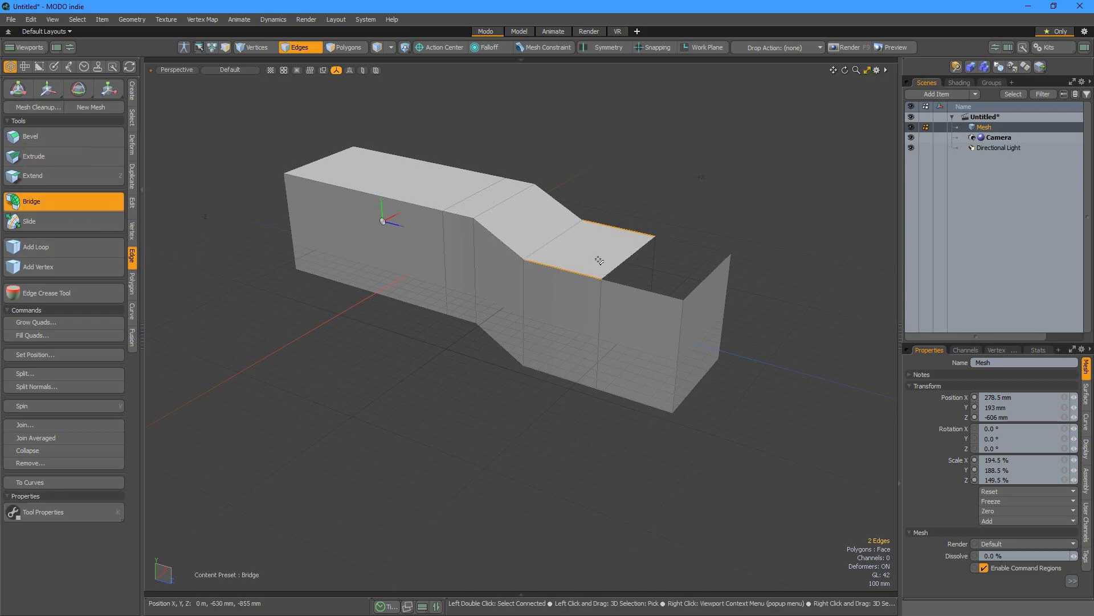
Step: Delete the bridged top polygon beside the slope in polygon mode
key(2)
key(2)
key(3)
key(Delete)
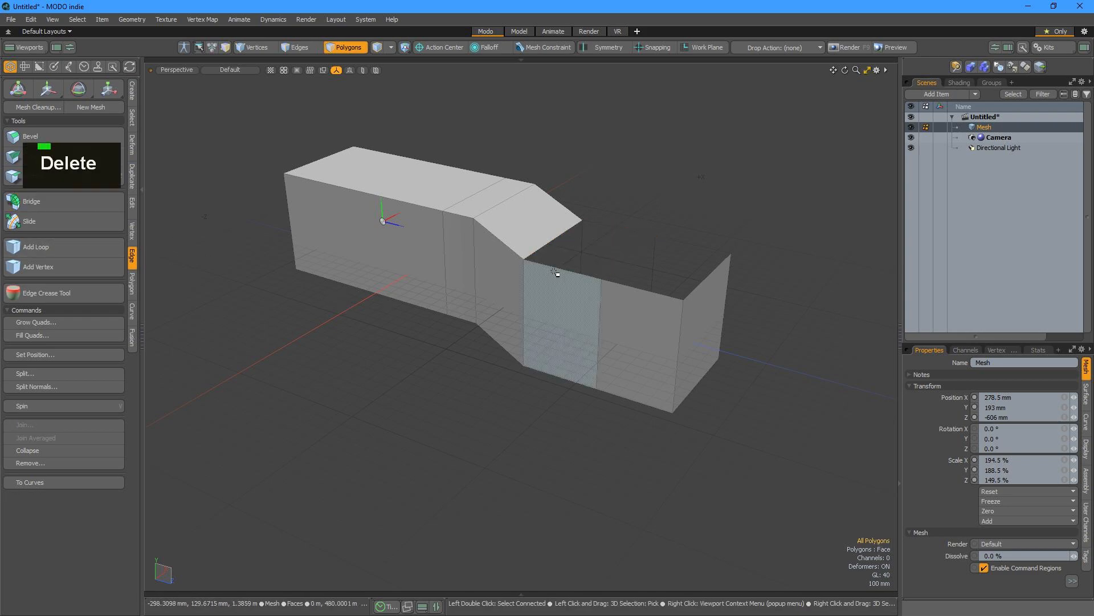
Step: Reselect the two opposing top edges beside the slope, activate Bridge, and display its tool properties
key(2)
click(71, 202)
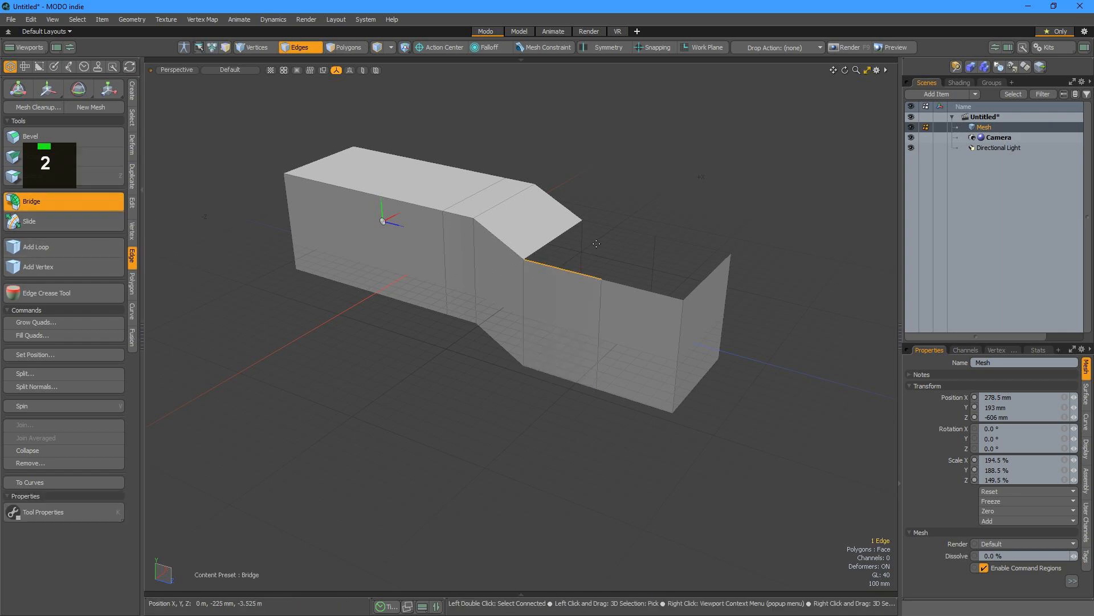
key(q)
shift+click(615, 227)
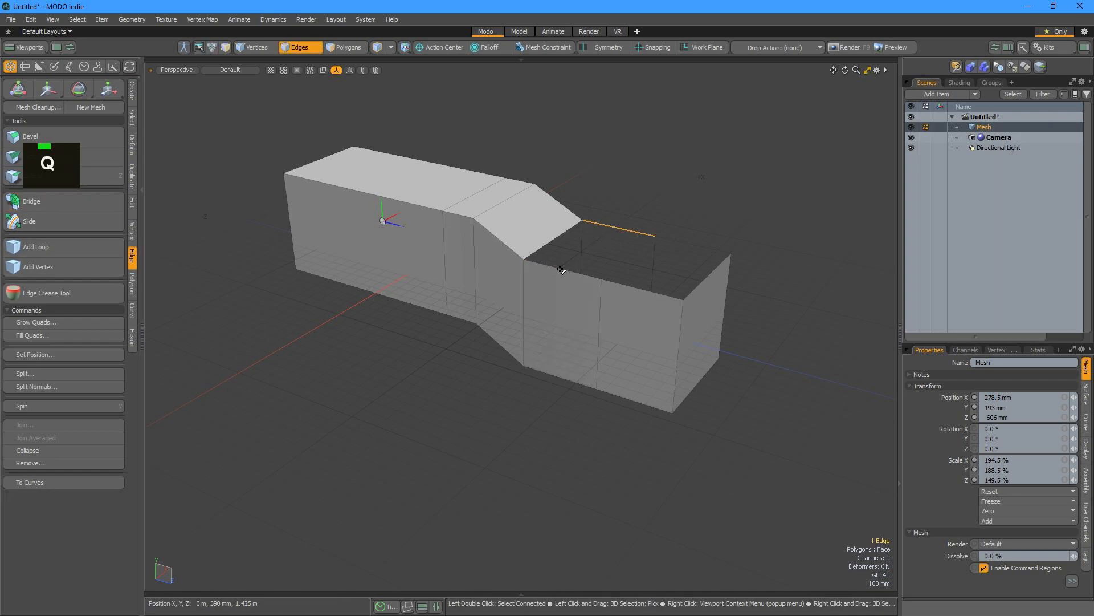
click(108, 204)
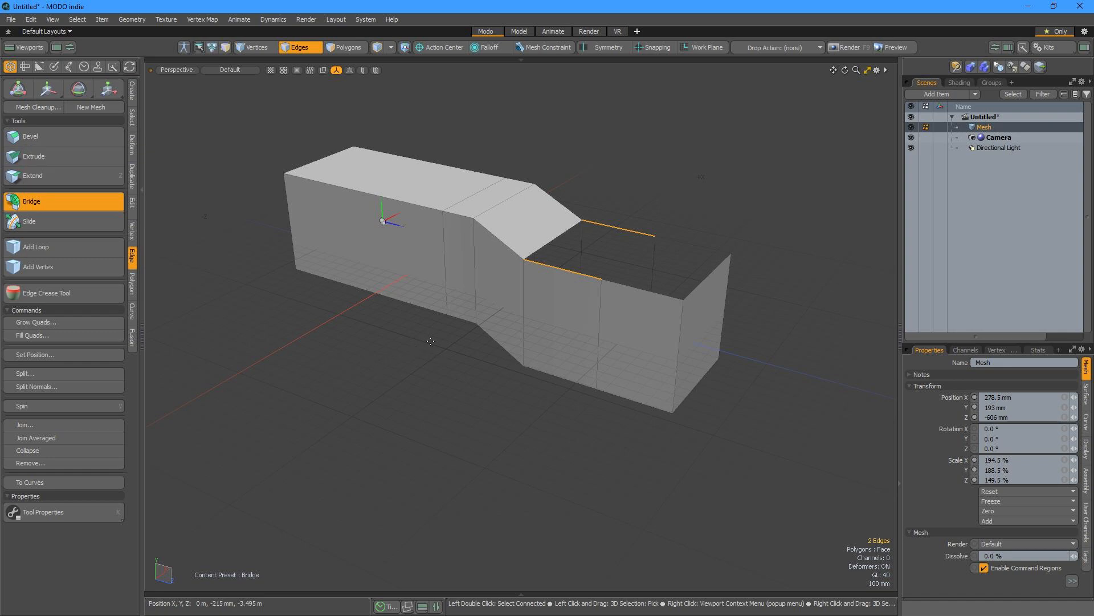
click(101, 511)
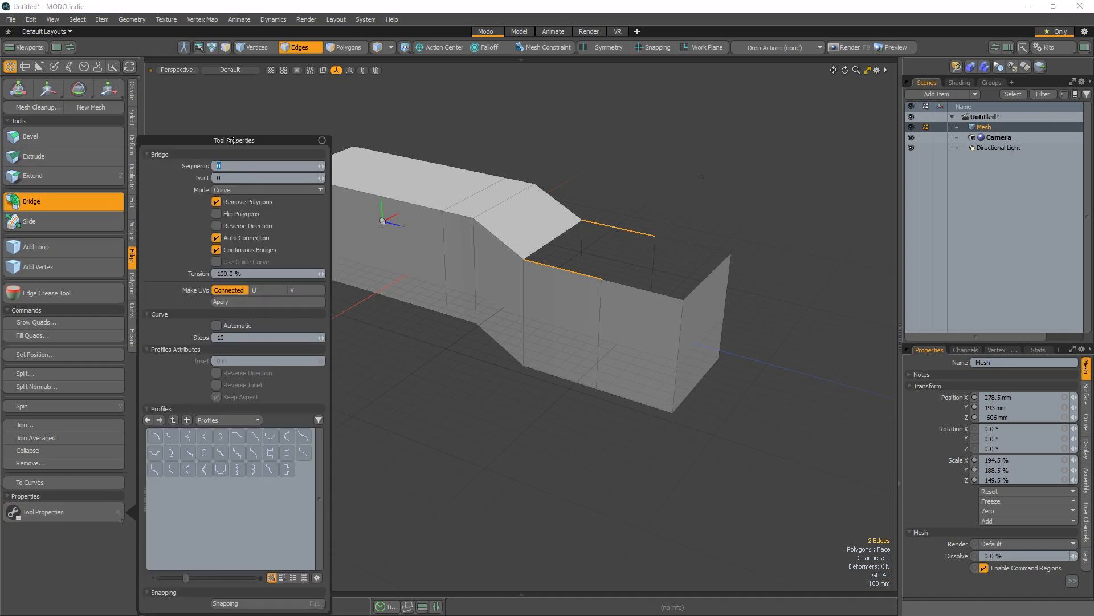
drag(242, 134, 271, 72)
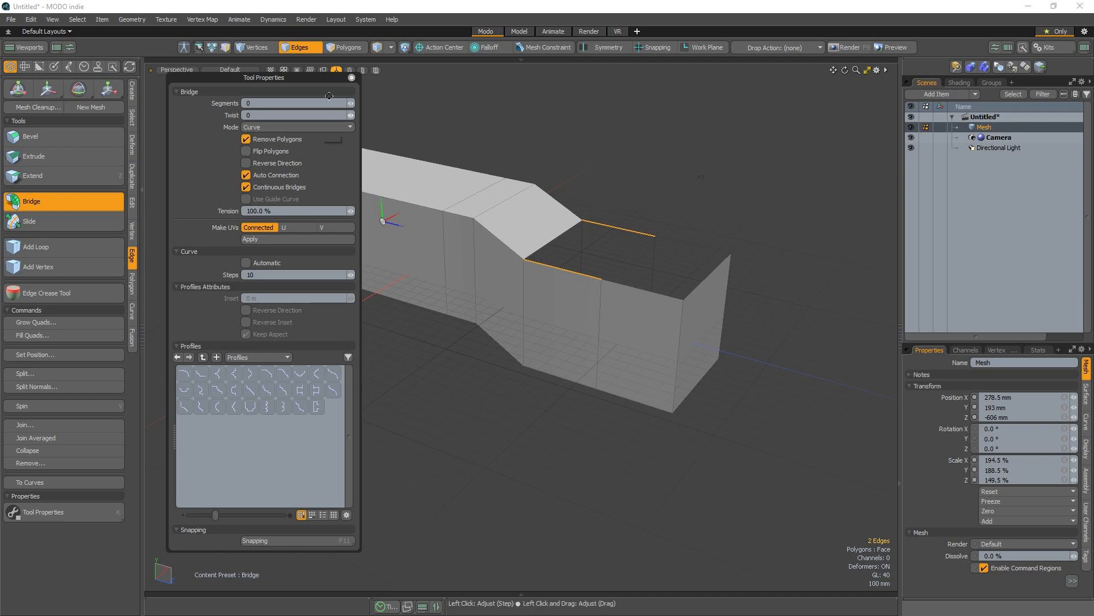
Step: Map the Bridge command from the command history to the F key, overwriting its poly.flip assignment
key(F5)
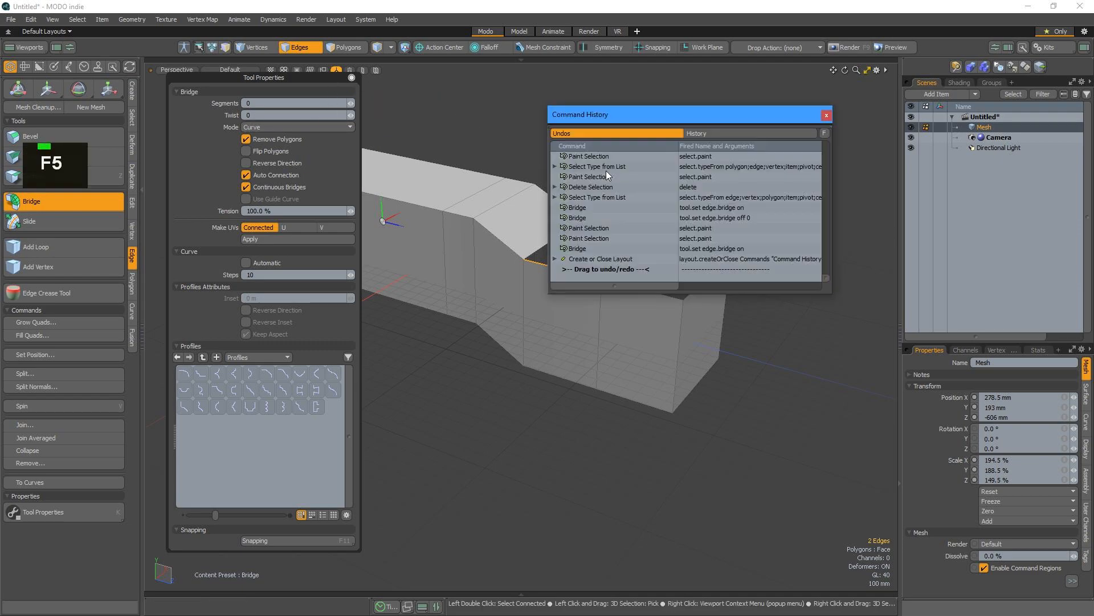
drag(632, 117, 835, 71)
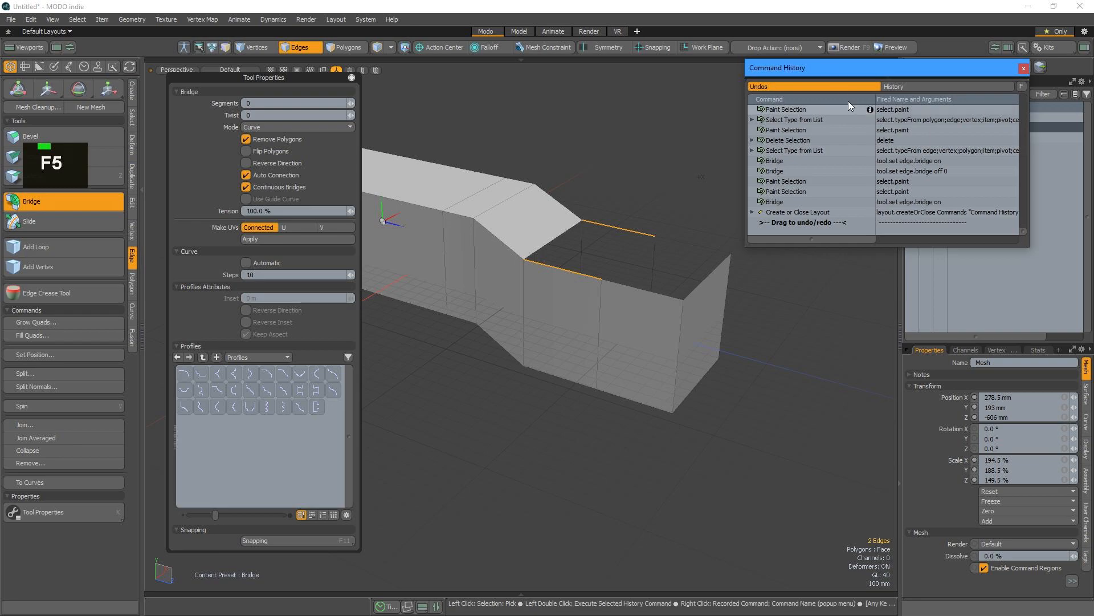
right_click(912, 200)
click(914, 248)
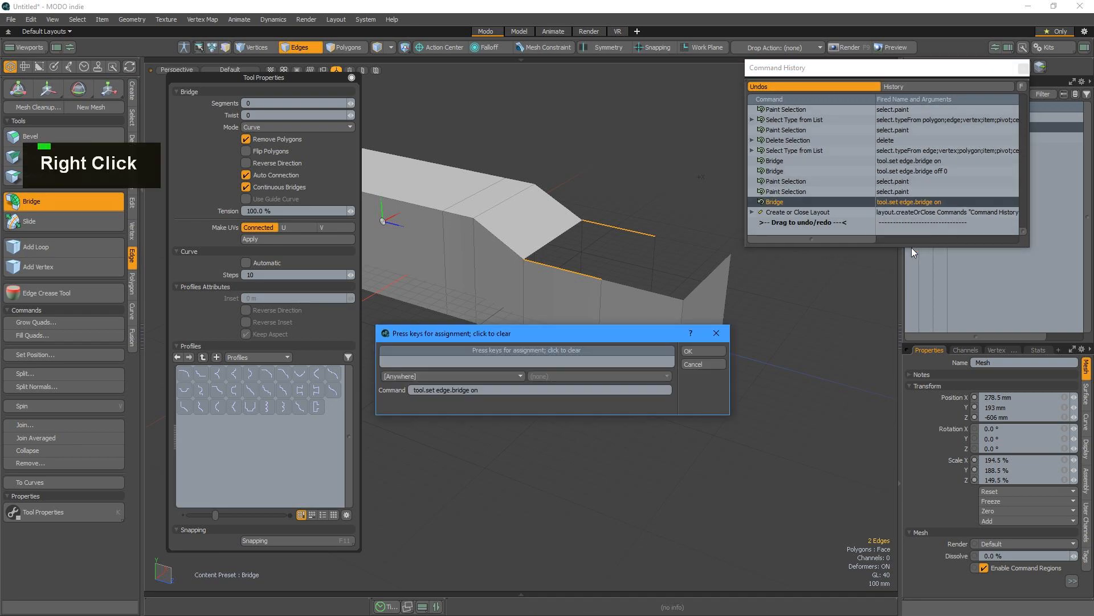
key(f)
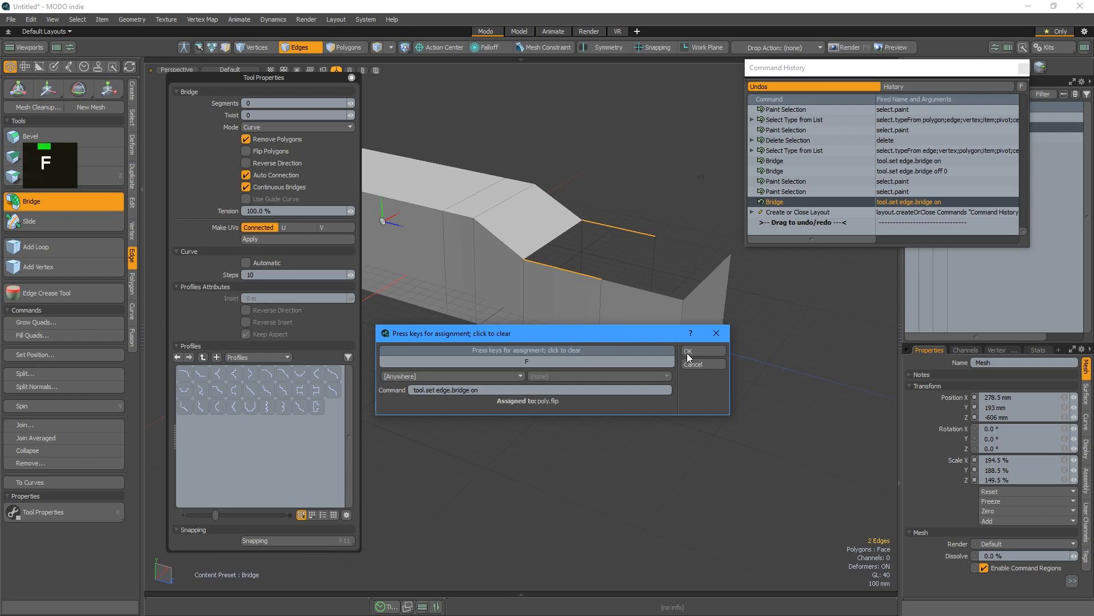
click(705, 350)
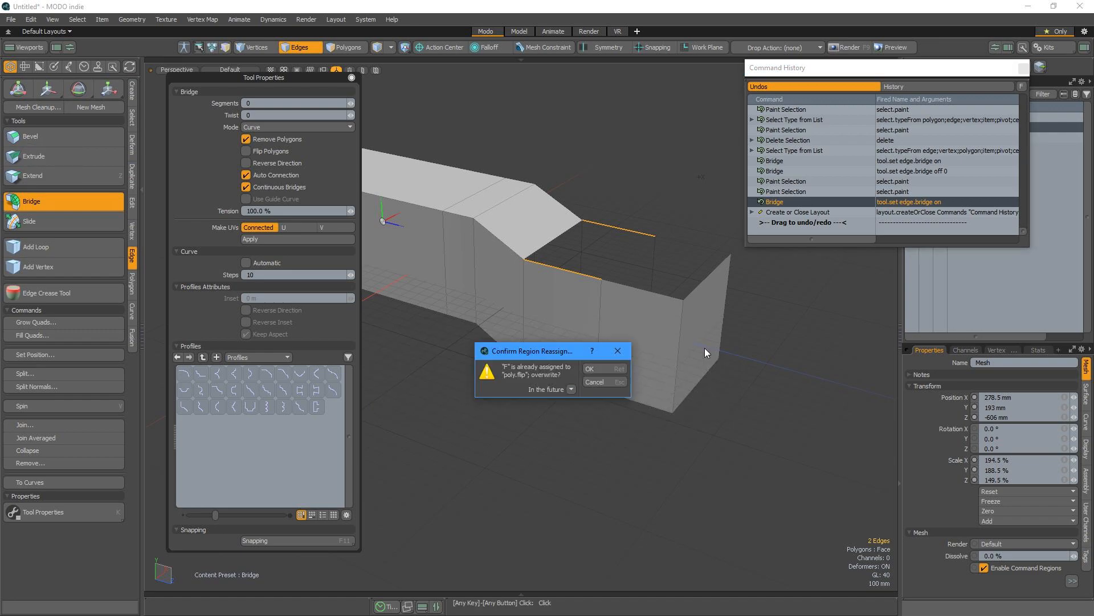
click(608, 369)
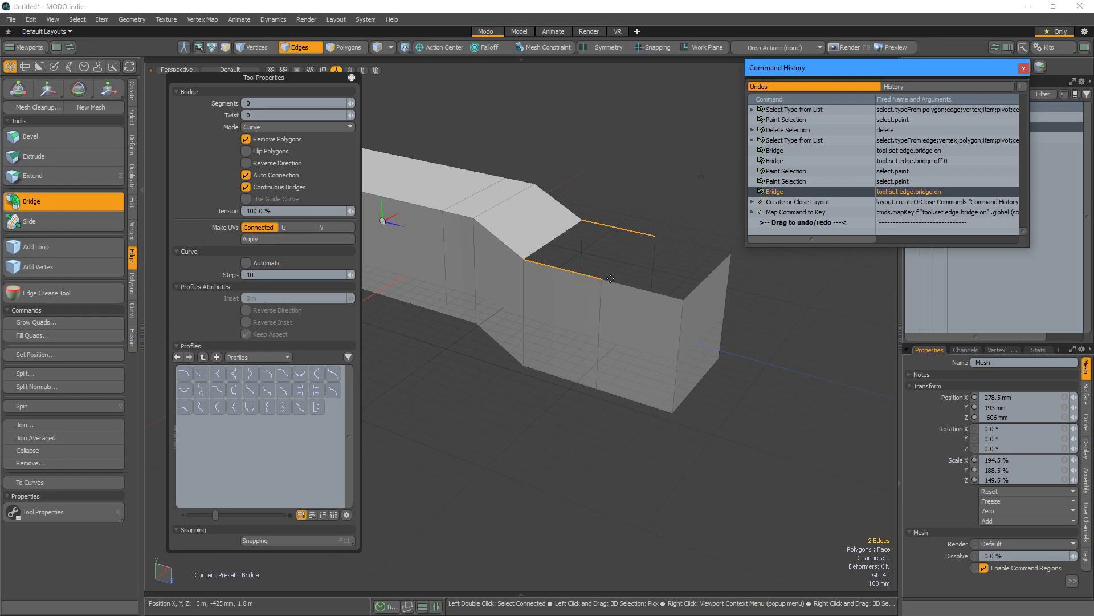
Step: Bridge the opposing top edges beside the slope using the new key mapping, and close the tool properties
key(2)
double_click(630, 226)
shift+click(649, 275)
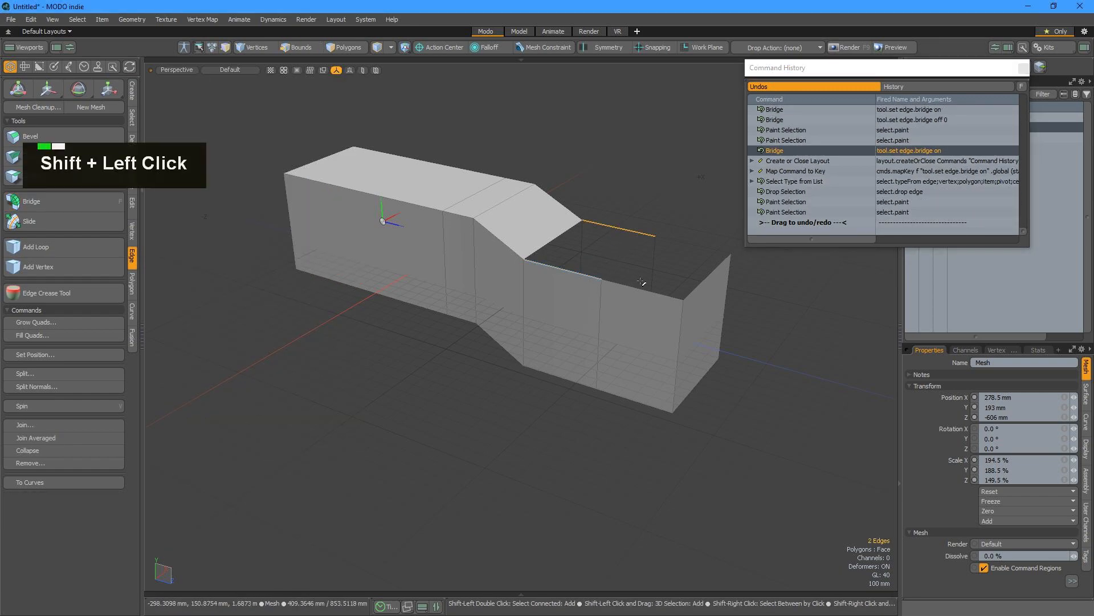
key(f)
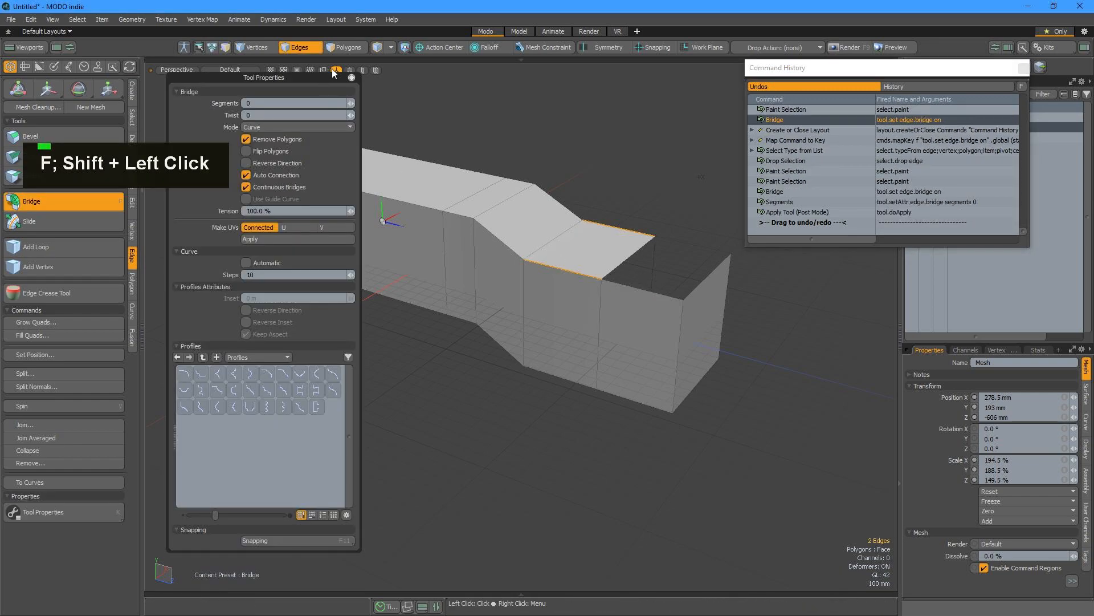
click(351, 76)
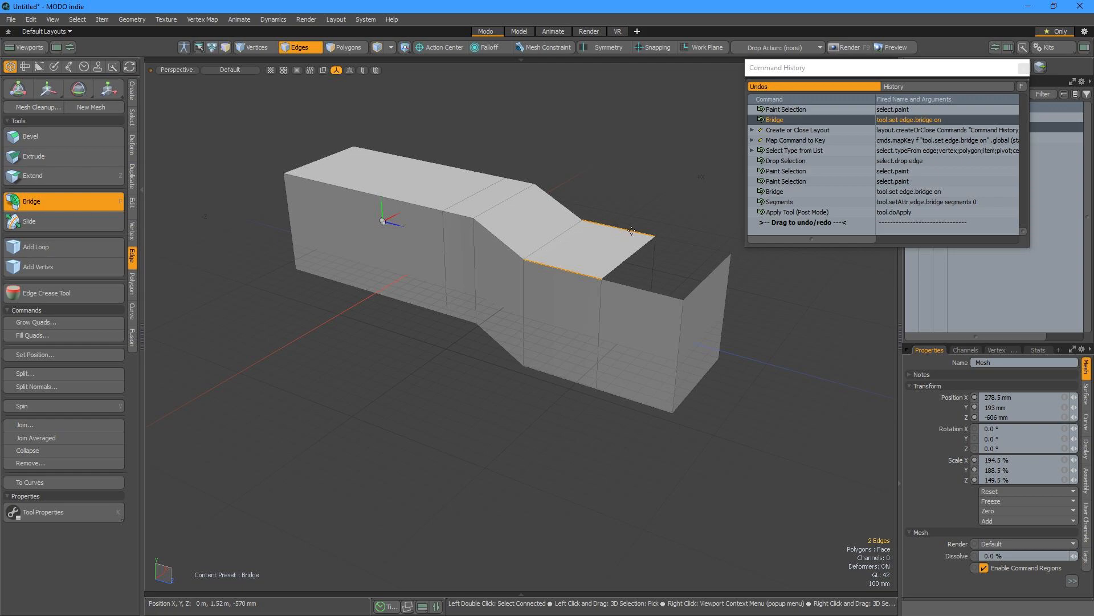
Step: Bridge the opposing top edges of the end segment to close the remaining opening, and drop the edge selection
key(2)
click(692, 244)
shift+click(643, 288)
key(f)
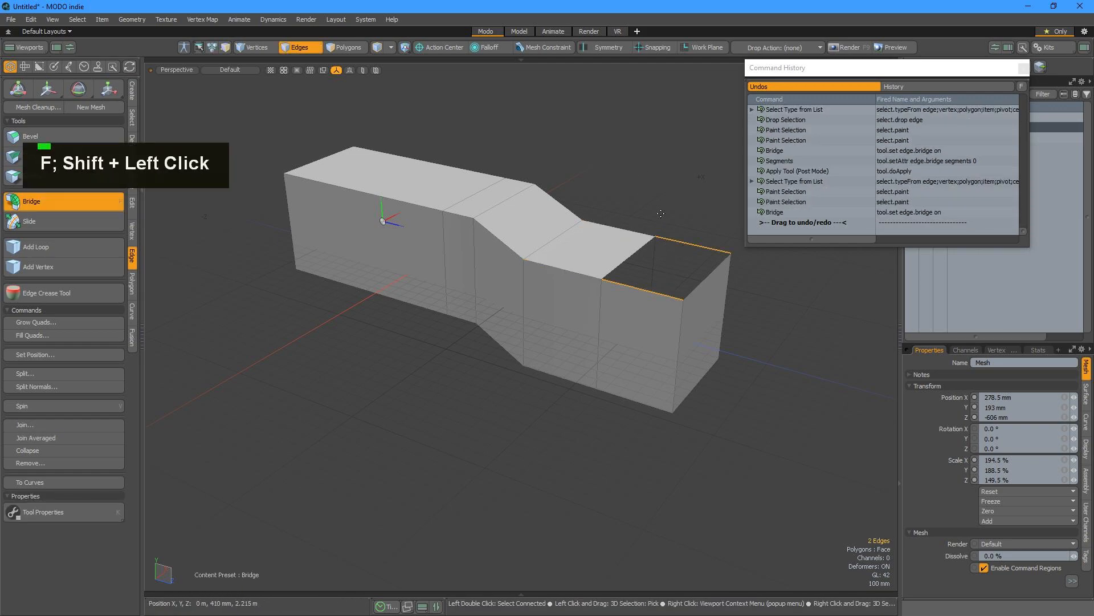
key(2)
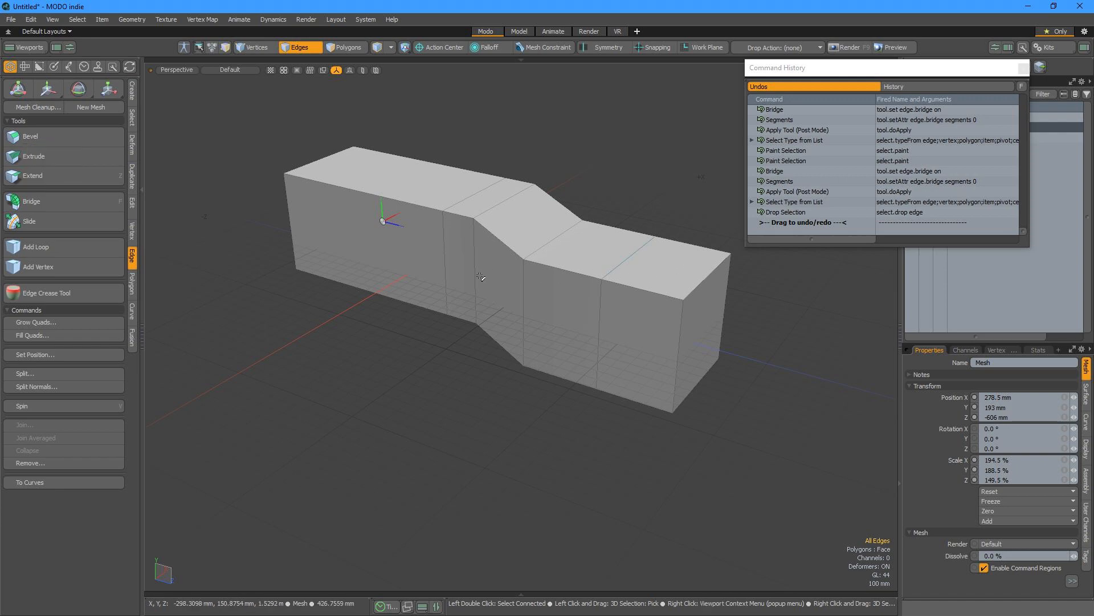
Step: Insert an edge loop around the box's long section with Add Loop, sliding it to position 0.5859
click(71, 246)
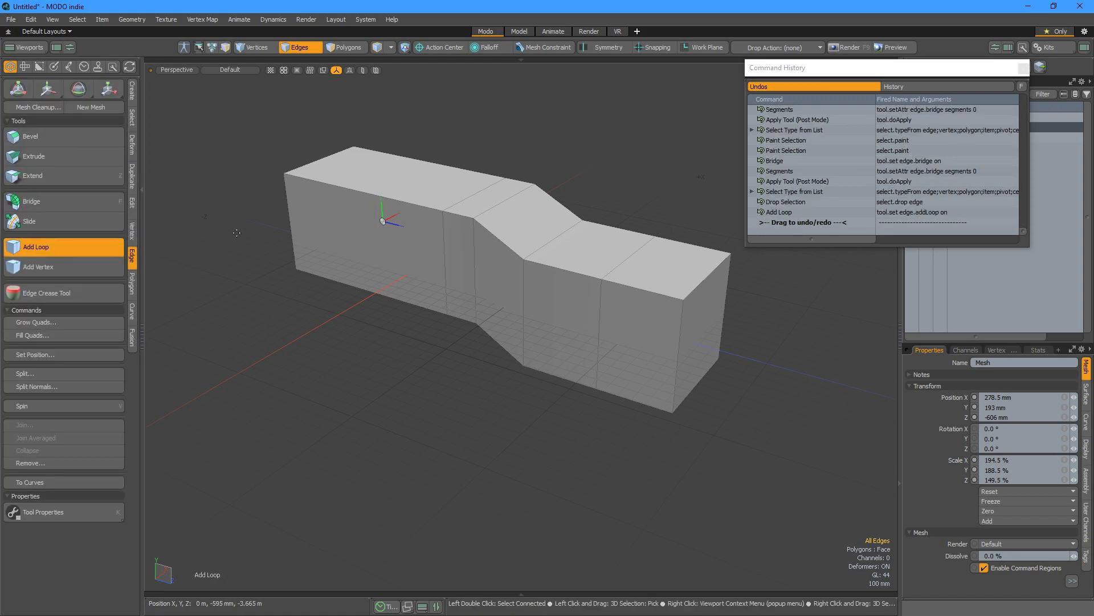
click(361, 192)
drag(387, 197, 341, 187)
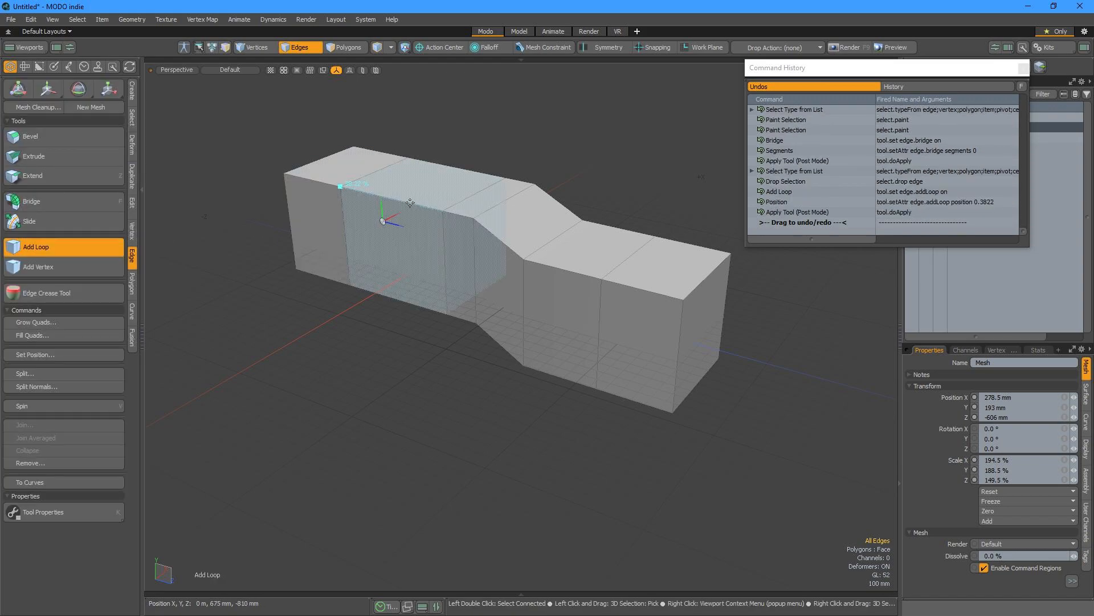
drag(408, 203, 330, 184)
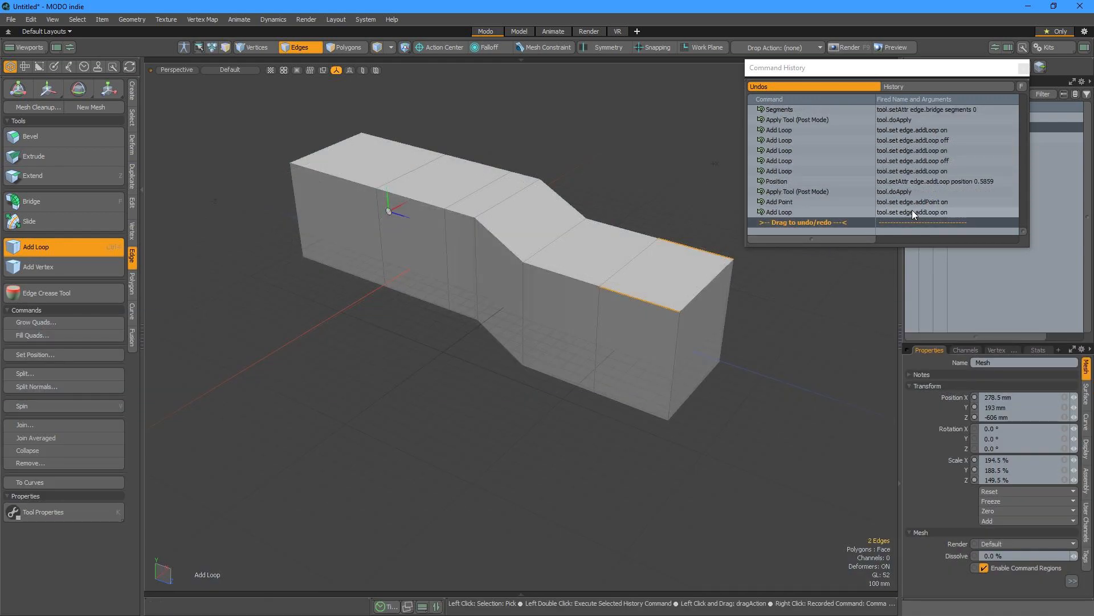
Step: Map the Add Loop command from the command history to Ctrl-R for use anywhere
click(912, 211)
right_click(910, 213)
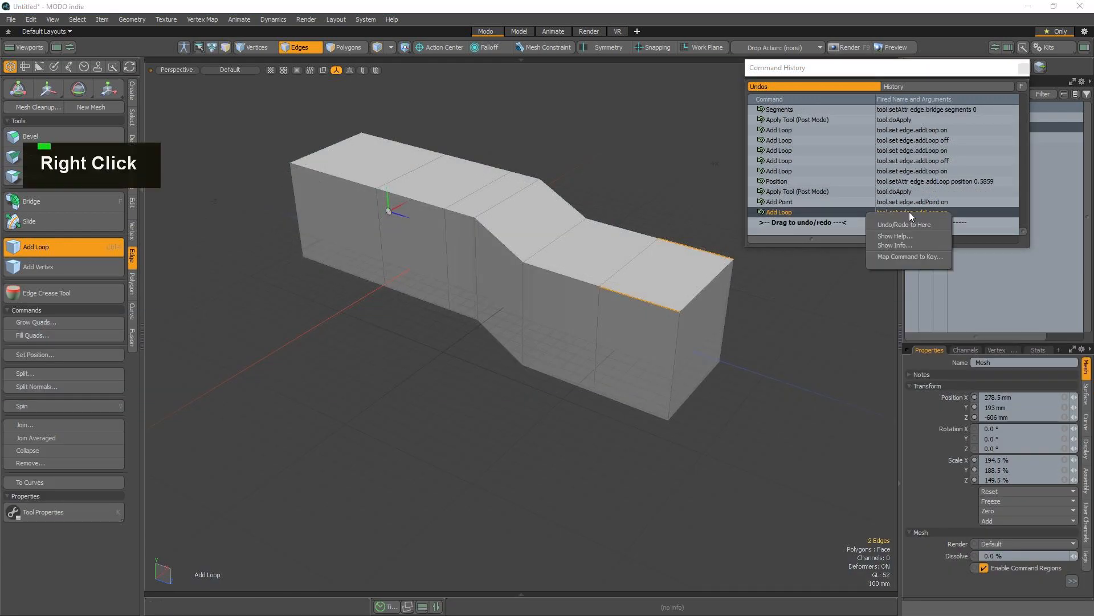
click(905, 256)
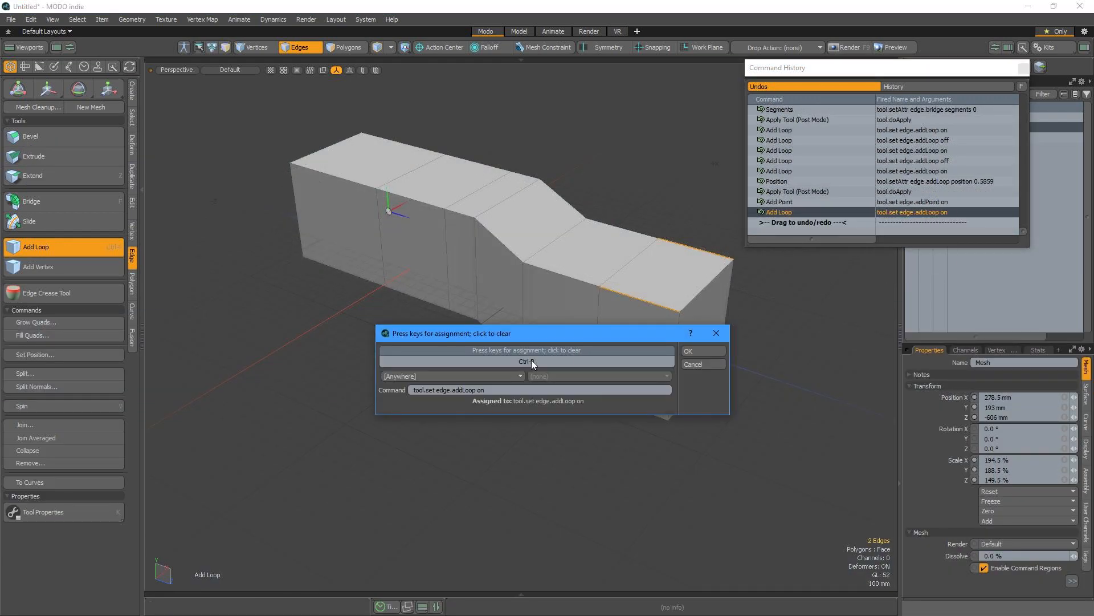
key(ctrl+r)
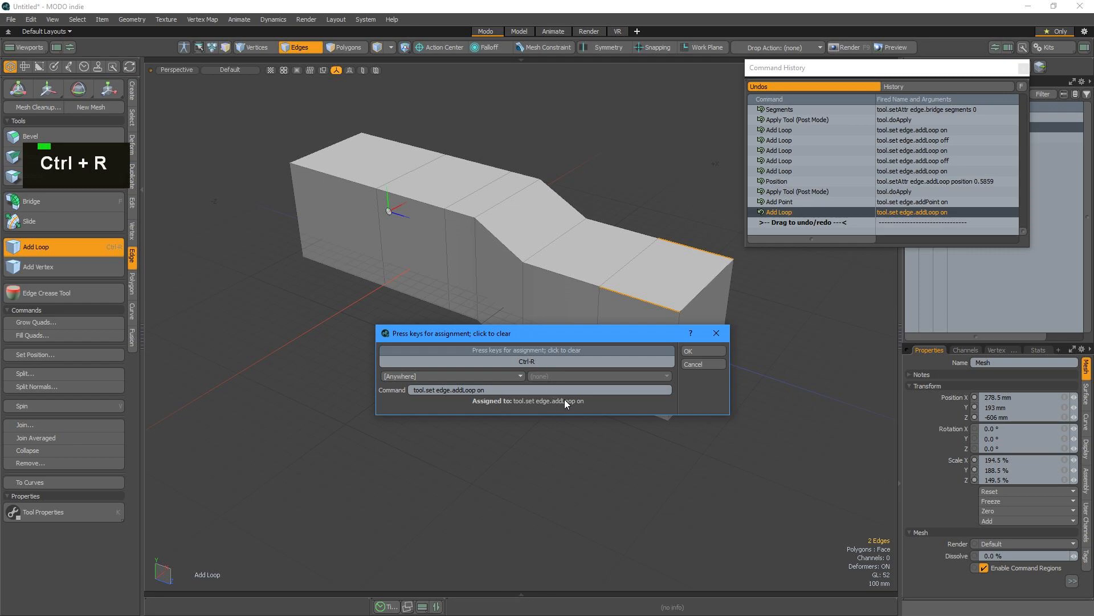
click(705, 350)
click(625, 368)
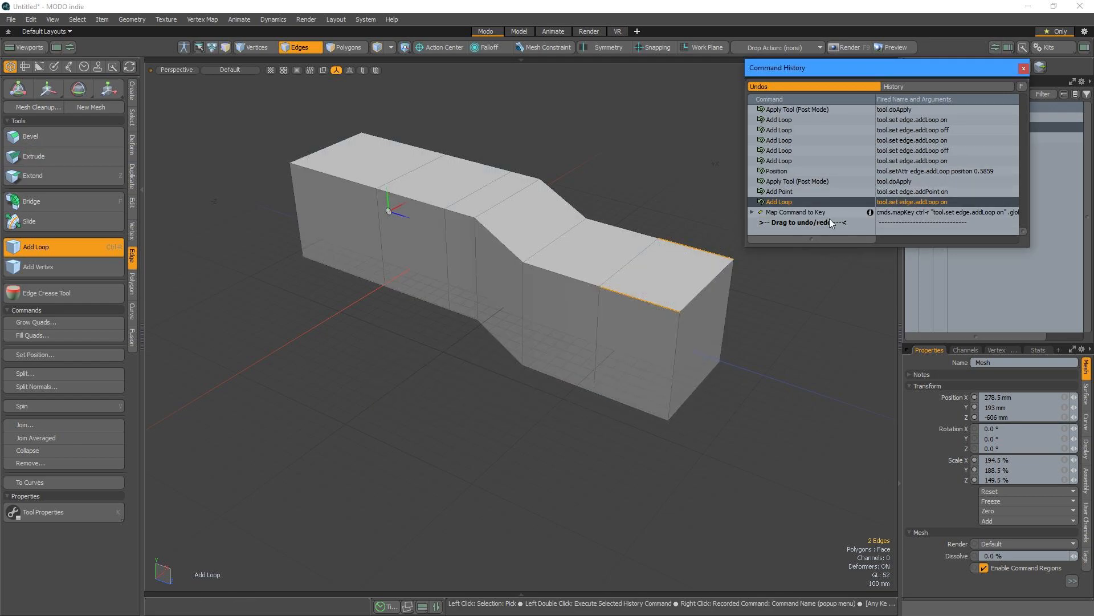
Step: Insert an edge loop in the box's far upper end segment with Add Loop, sliding it to position 0.7087
key(ctrl+r)
click(332, 172)
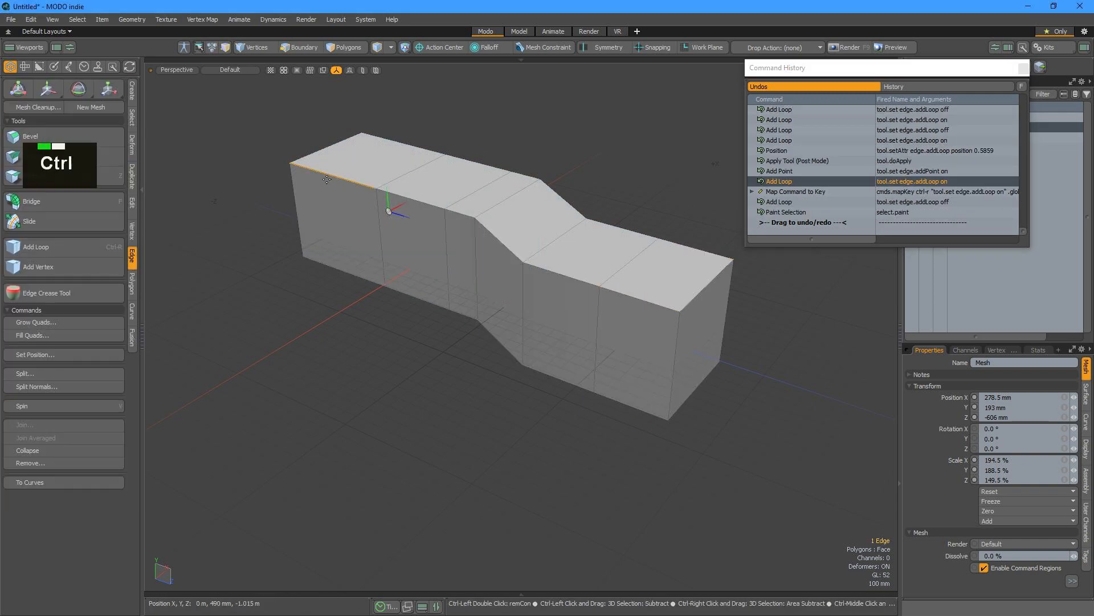
key(ctrl+r)
click(355, 182)
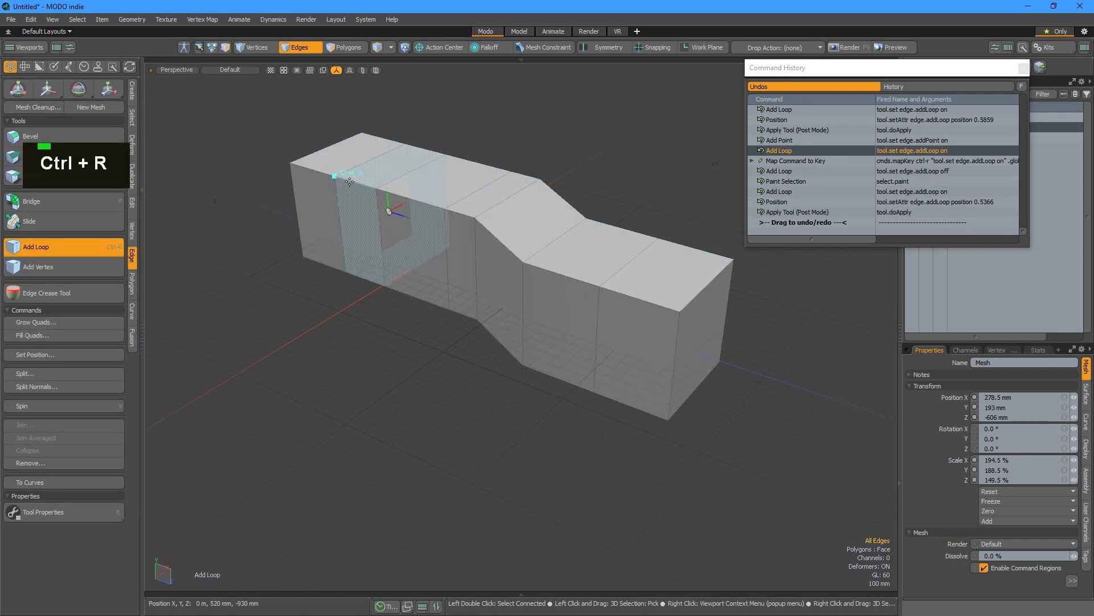
drag(360, 184, 343, 179)
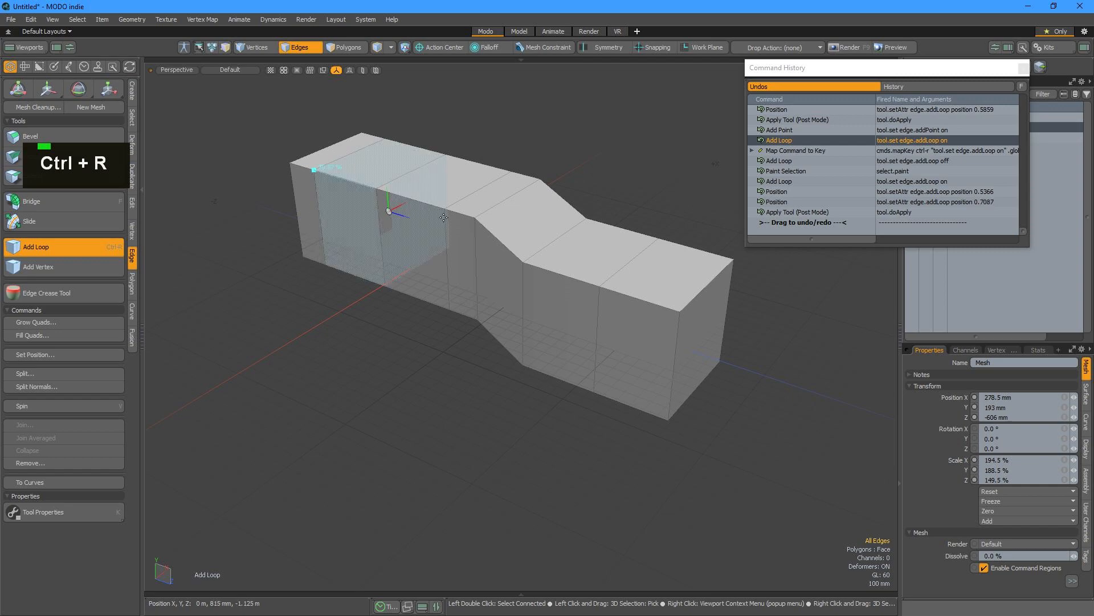
Step: Add a loop at position 0.6707 just before the slope and centred loops at 0.5 in both segments beyond it, and drop the tool
middle_click(419, 201)
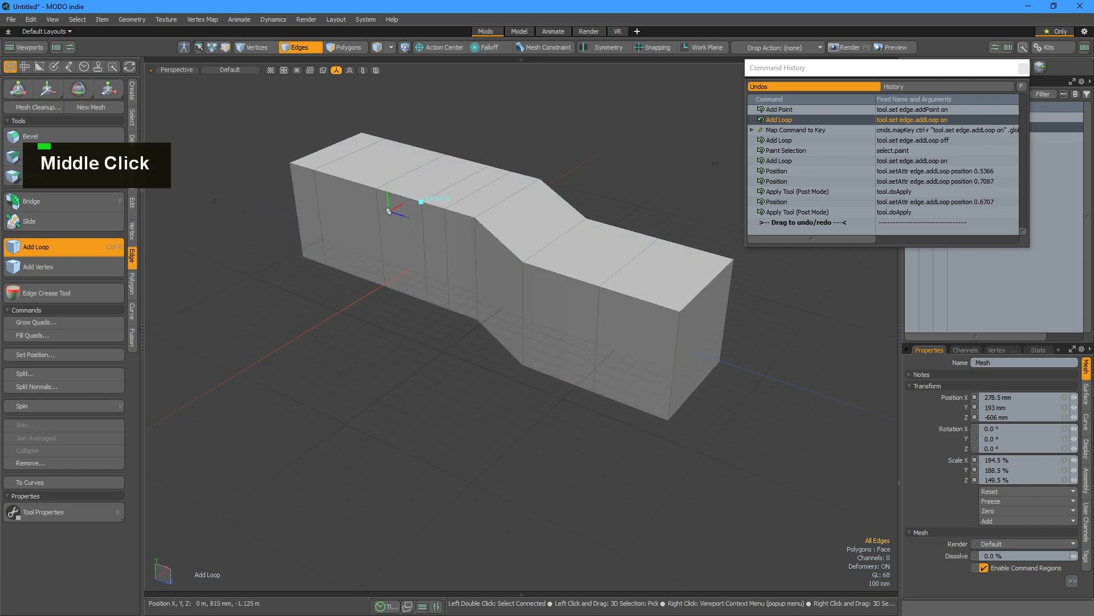
middle_click(585, 281)
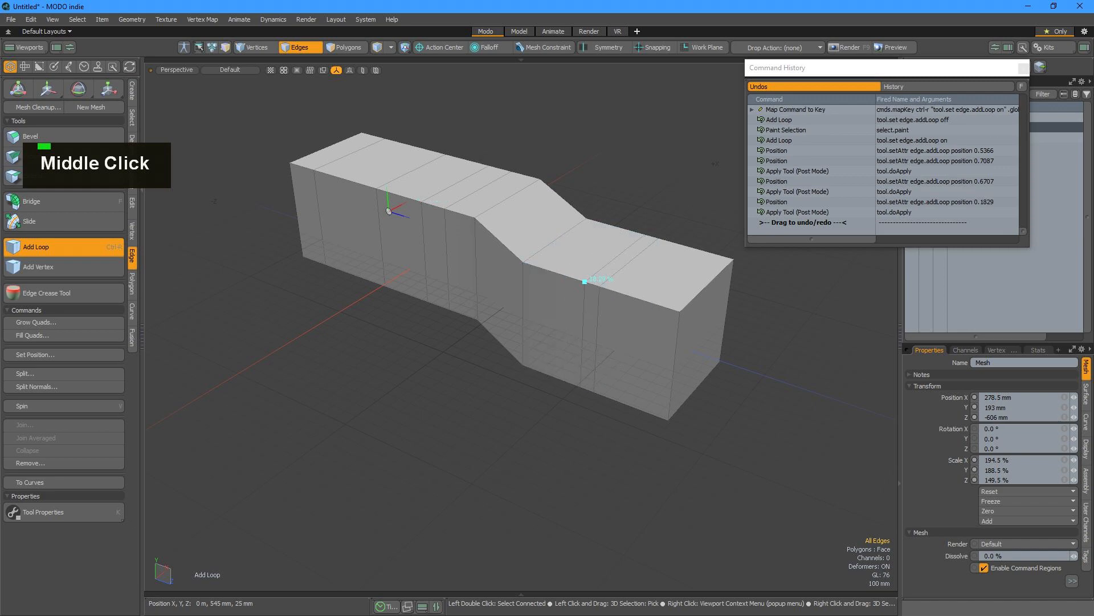
ctrl+click(584, 281)
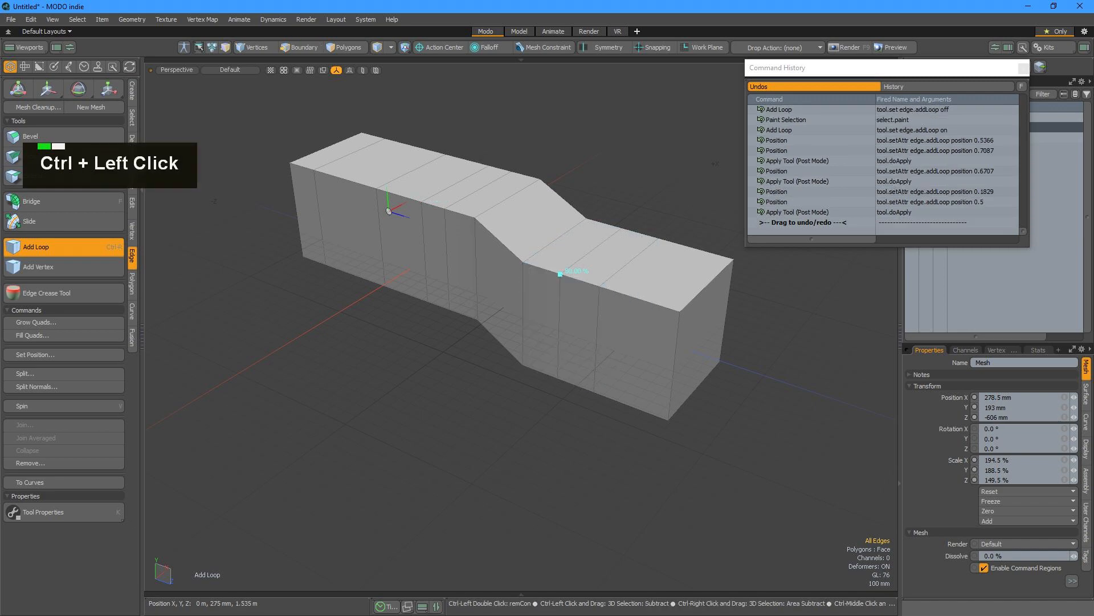
ctrl+middle_click(637, 299)
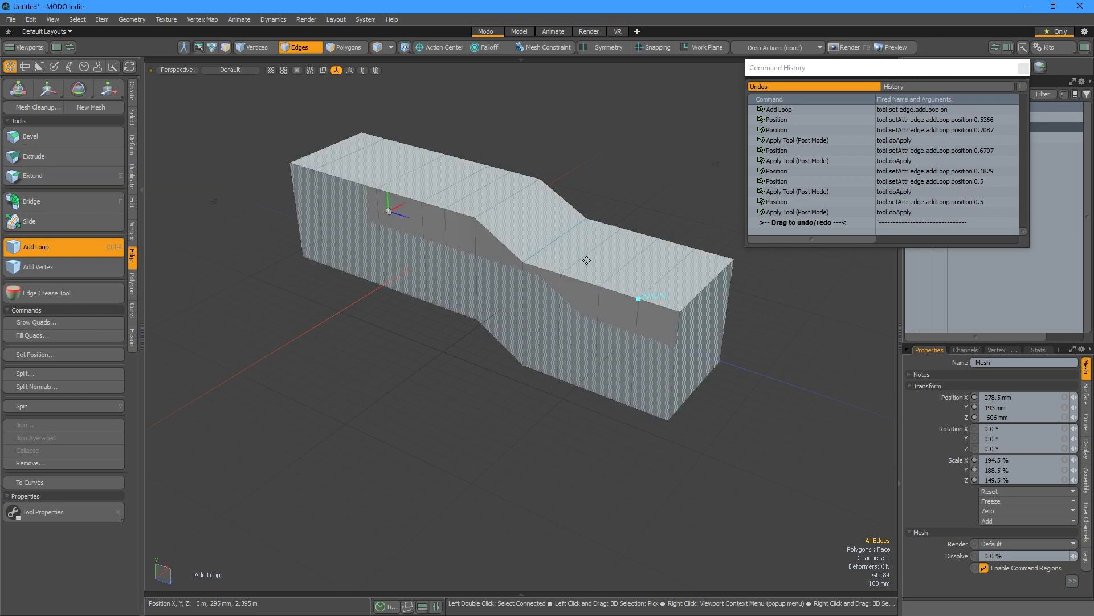
key(2)
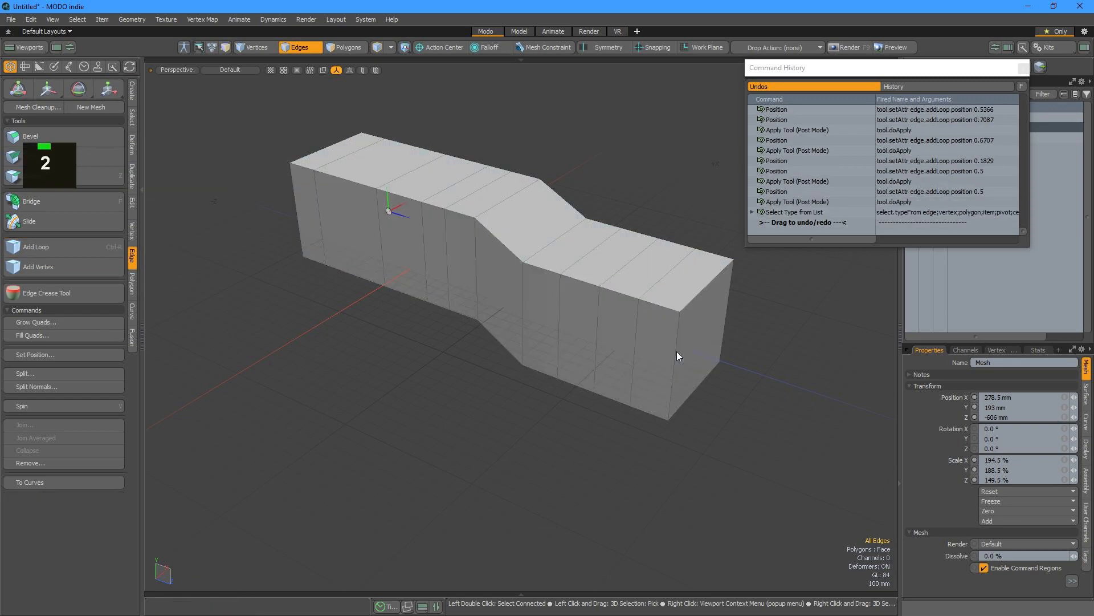
Step: Loop Slice the mesh horizontally along its full length at 50% from a vertical corner edge, and drop the tool
click(676, 351)
key(alt)
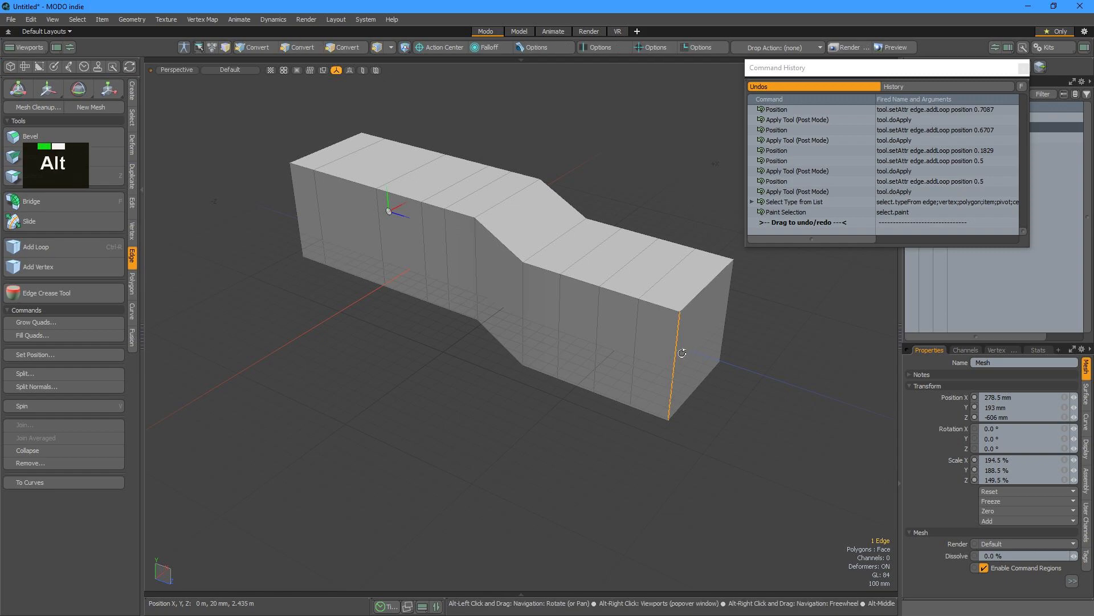
key(alt+c)
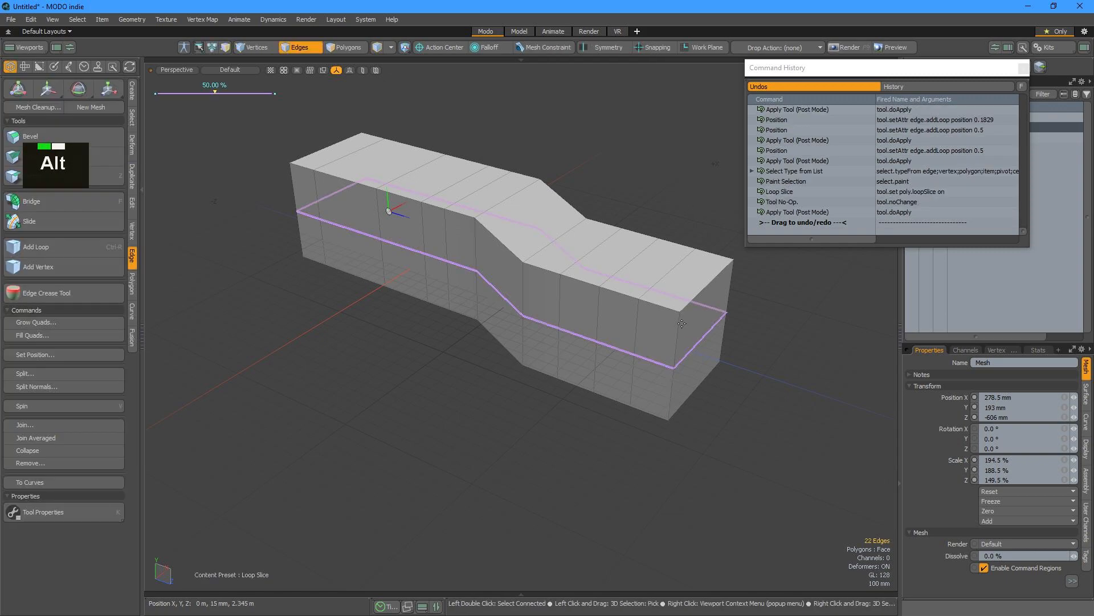
key(2)
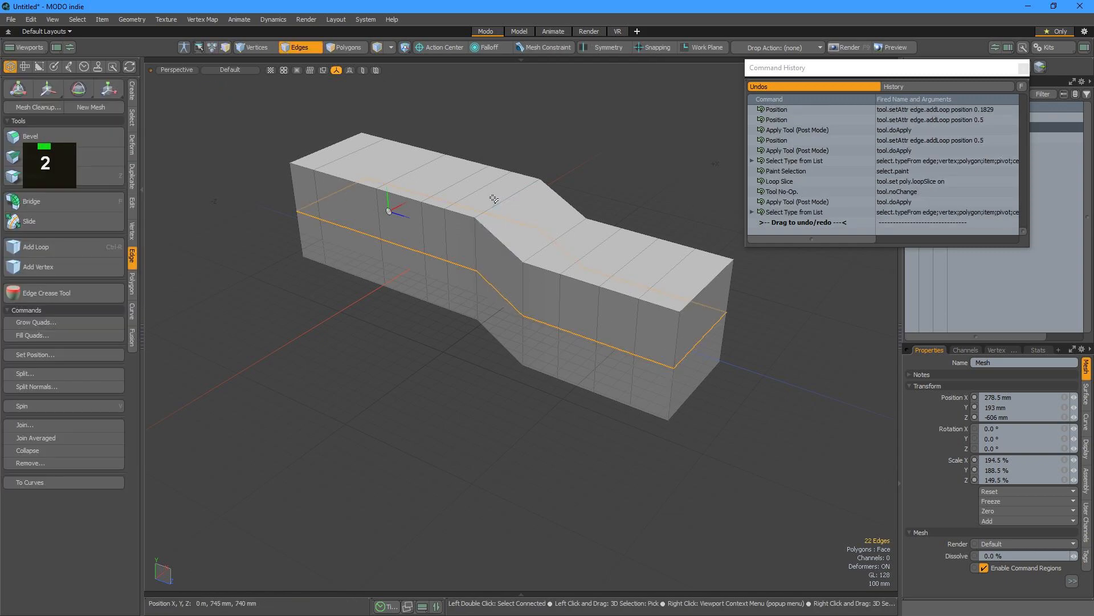
Step: Loop Slice the mesh lengthwise across its top with a count of 3, starting from a crosswise top edge, and drop the tool
click(494, 198)
key(alt+c)
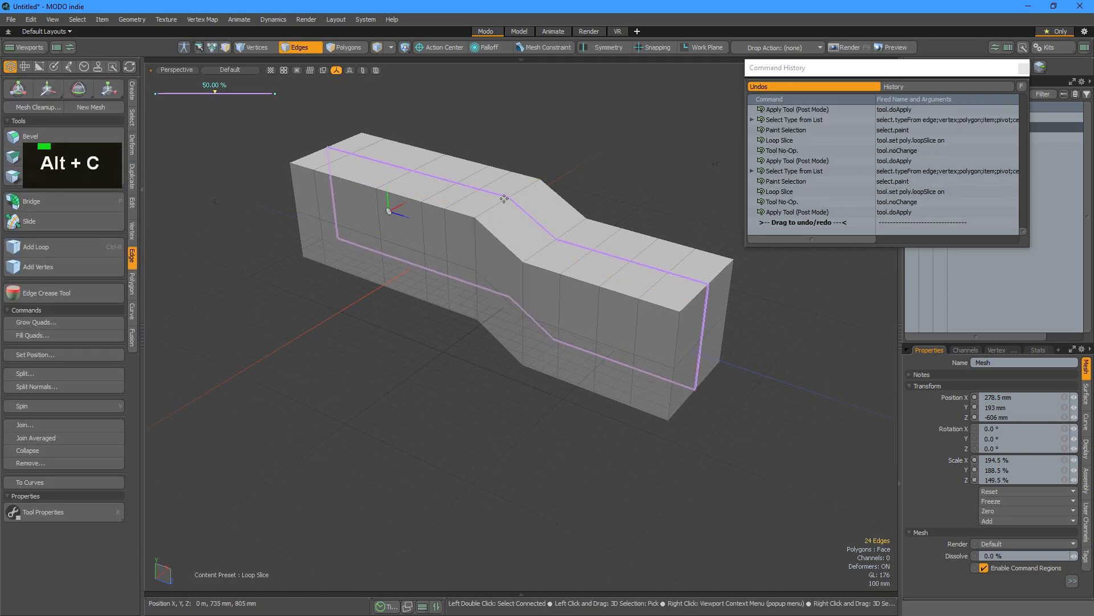
click(82, 518)
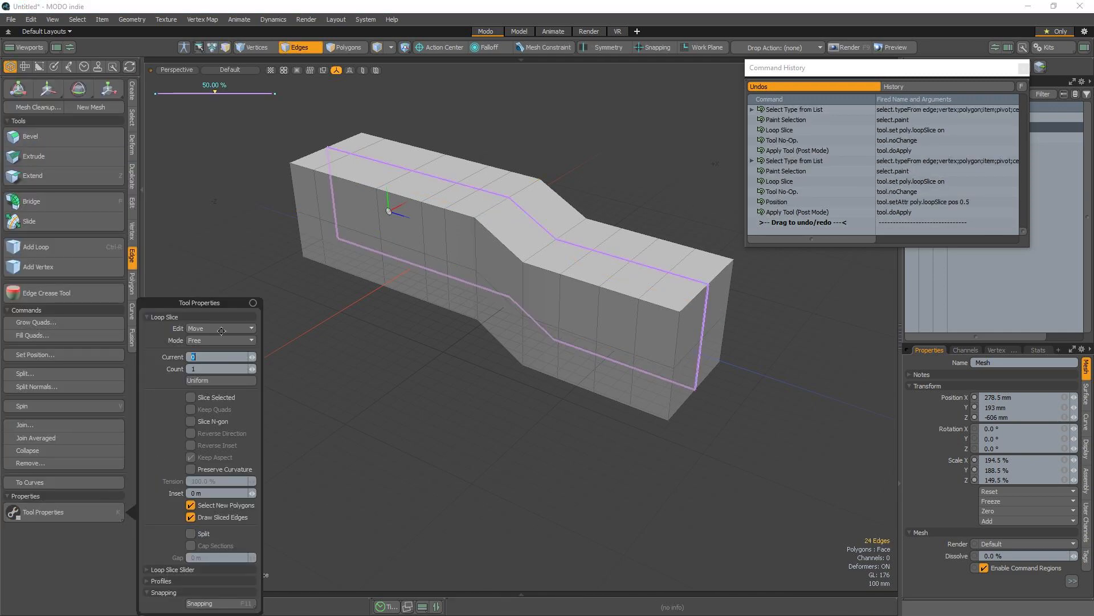
click(254, 372)
click(254, 371)
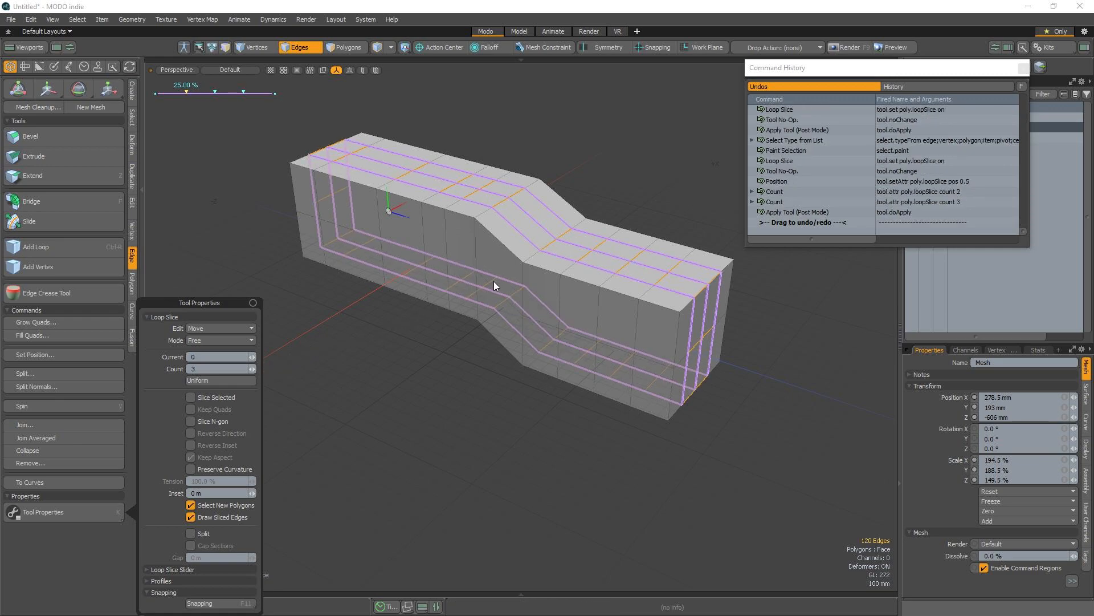
key(2)
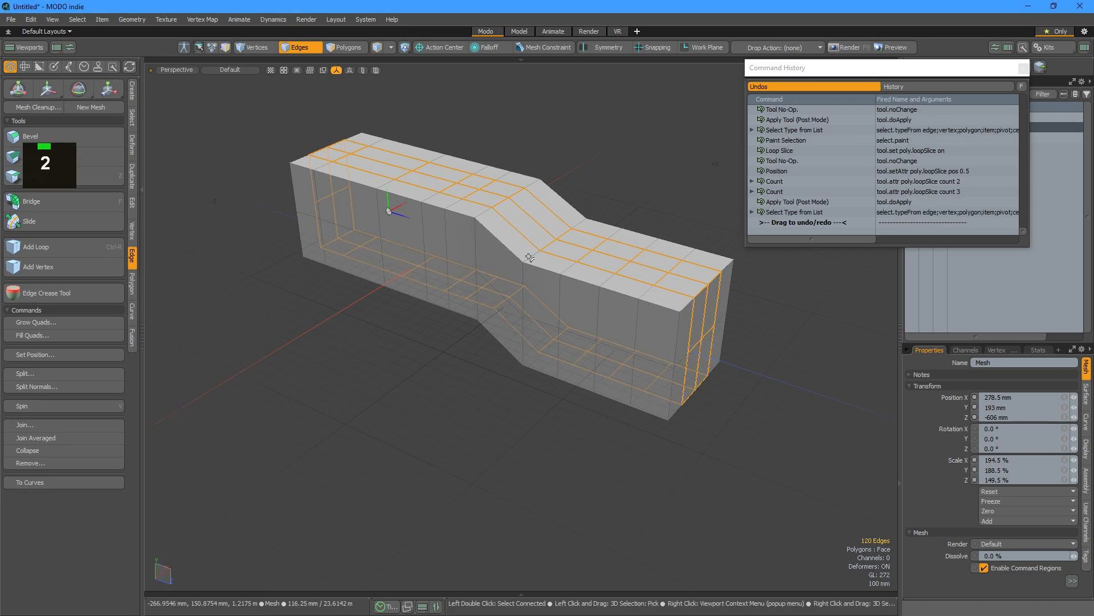
Step: Select the crosswise edge loop just beyond the foot of the slope and slide it by about -21.4%
double_click(573, 267)
key(s)
drag(573, 266, 596, 275)
Step: Open the Slide tool's properties, move them clear of the mesh, and enable Slip UVs
key(k)
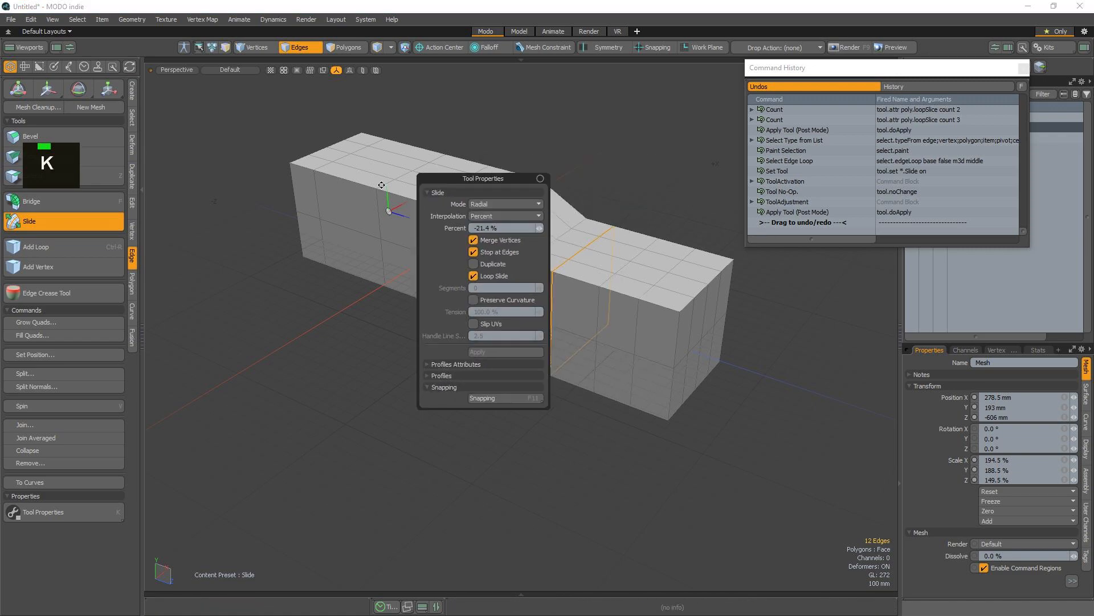
drag(381, 185, 285, 197)
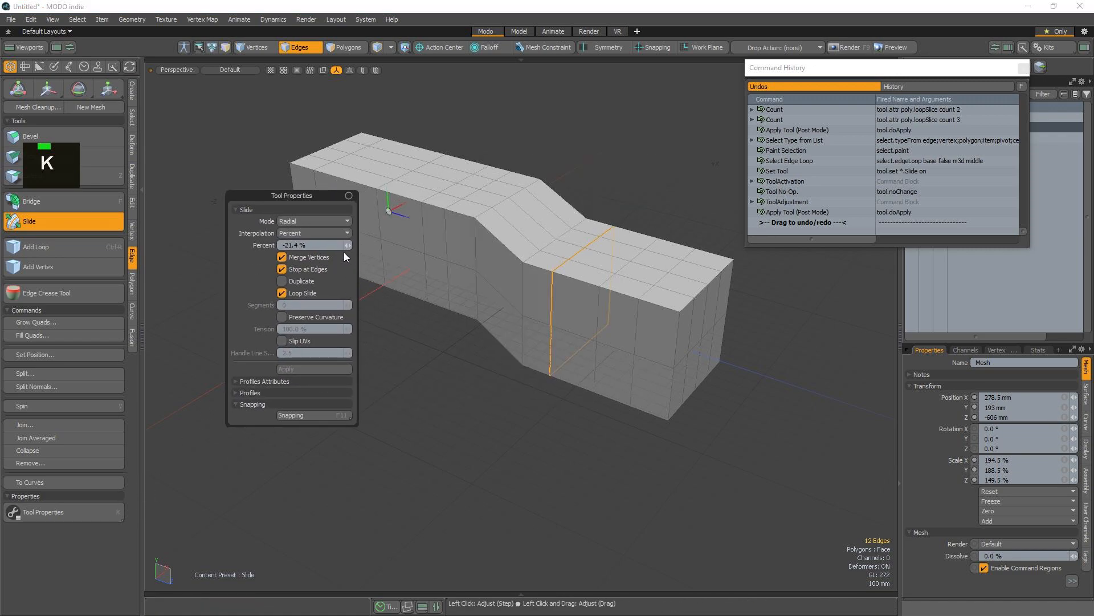
click(282, 340)
click(281, 340)
click(282, 341)
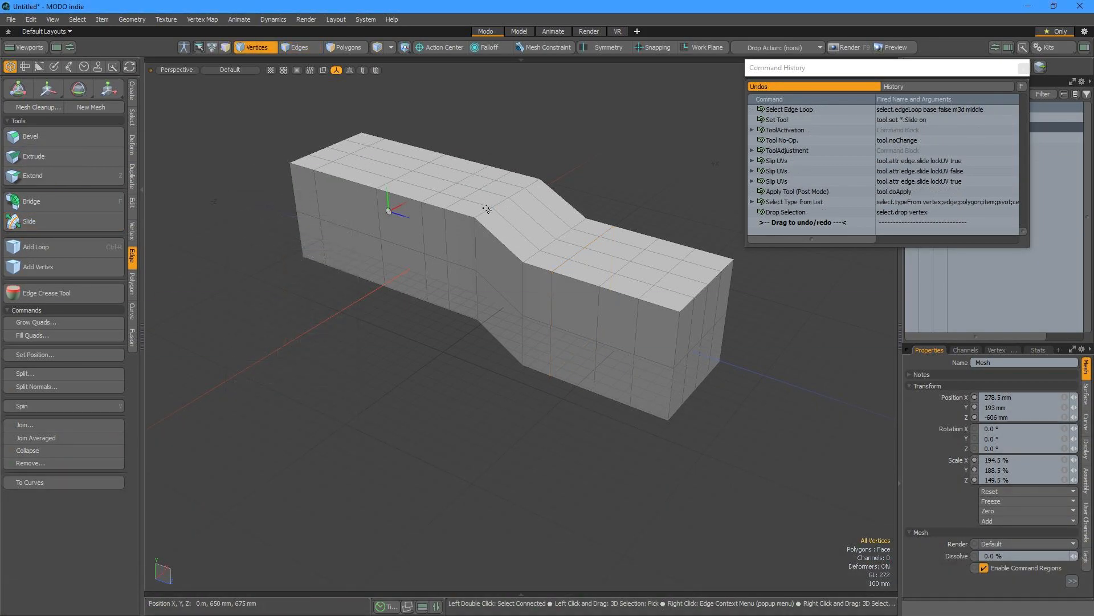
Step: Select two neighbouring vertices on the top bend of the slope and run Merge Vertices with the Automatic range
click(491, 208)
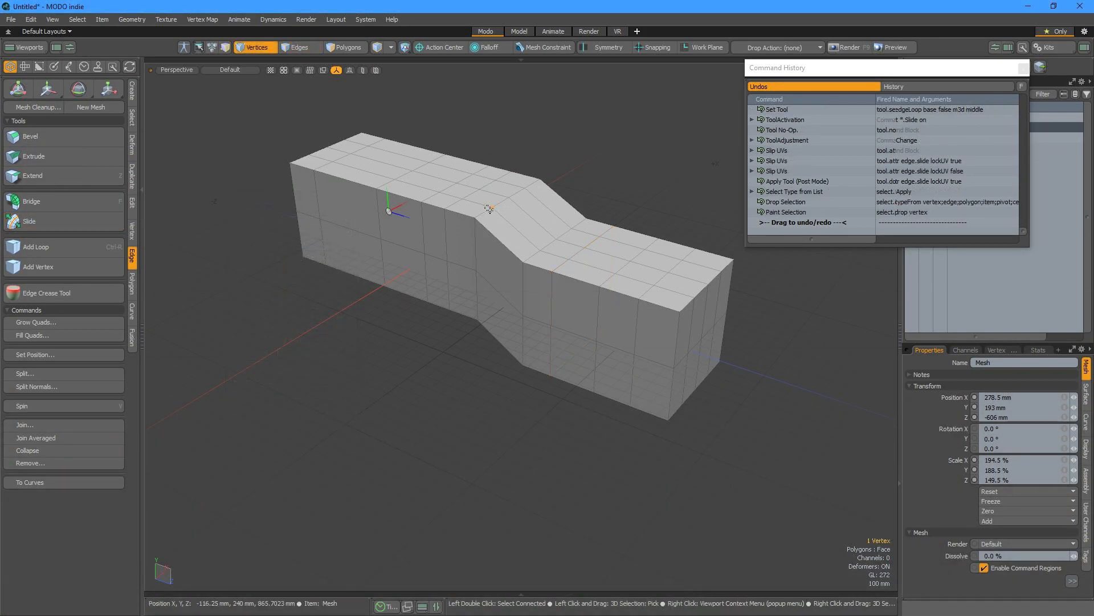
click(132, 225)
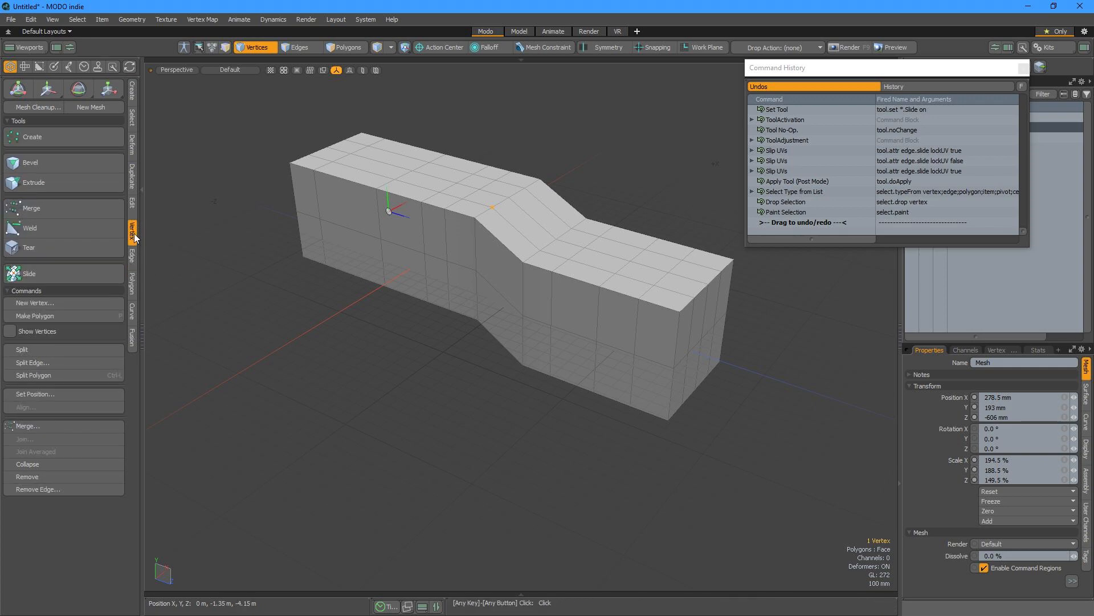
shift+click(509, 198)
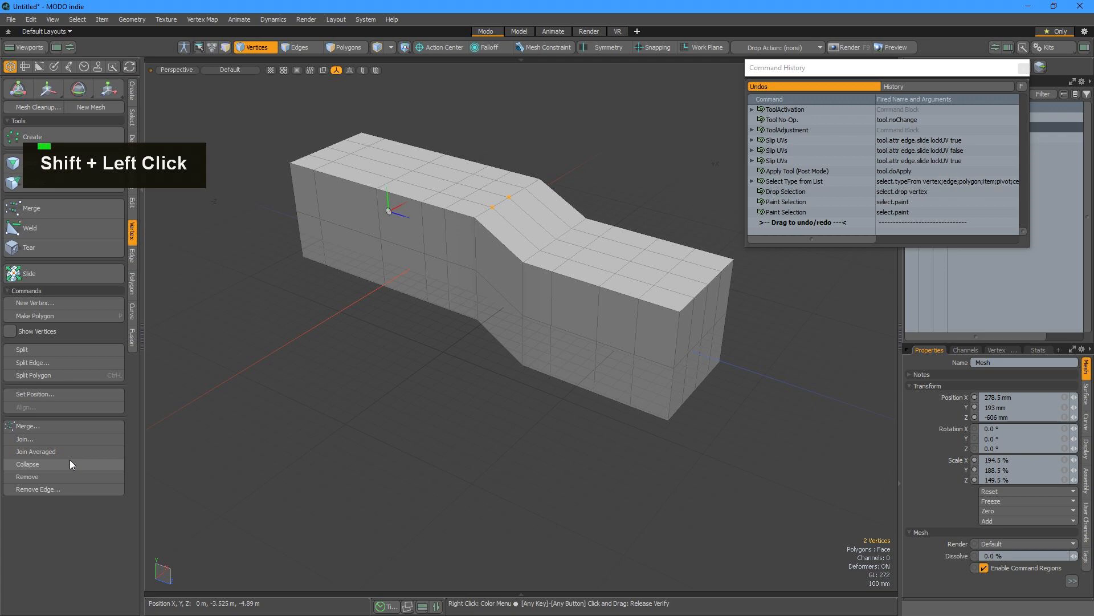
click(76, 429)
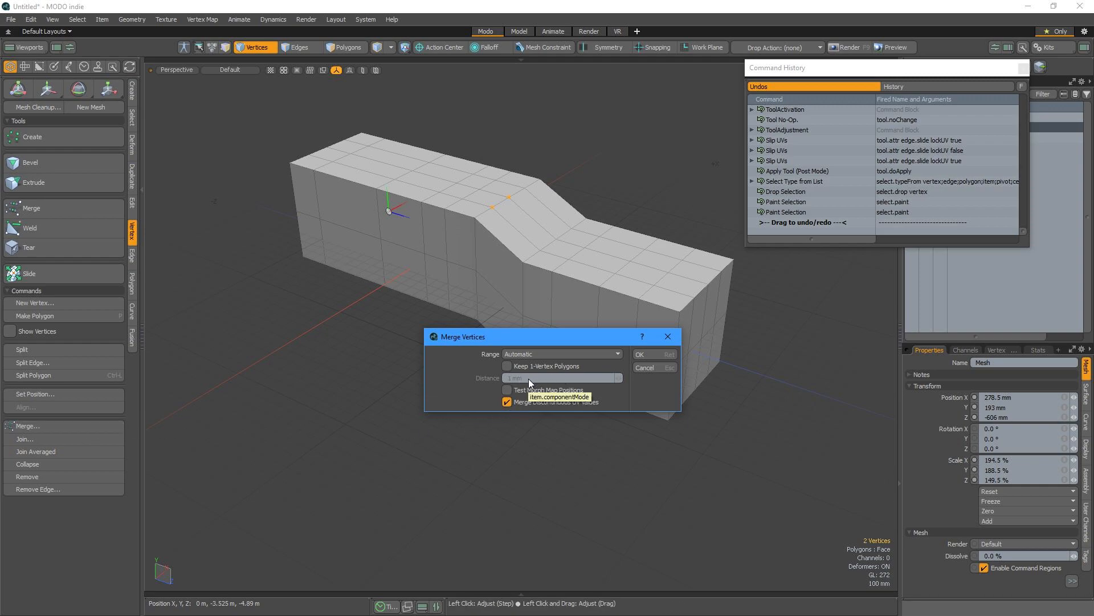
click(650, 354)
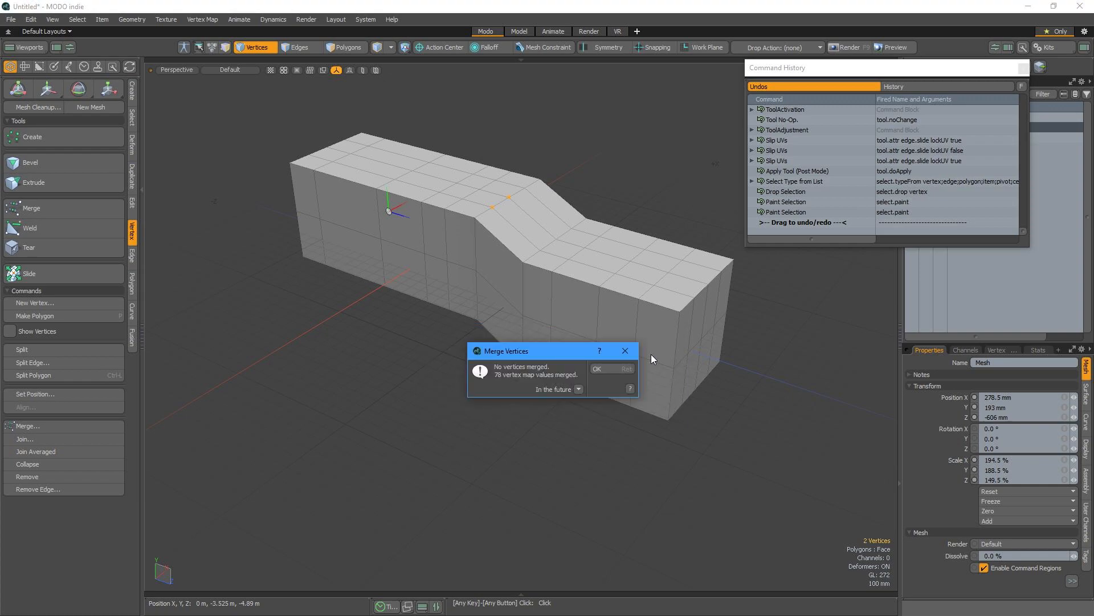
click(605, 371)
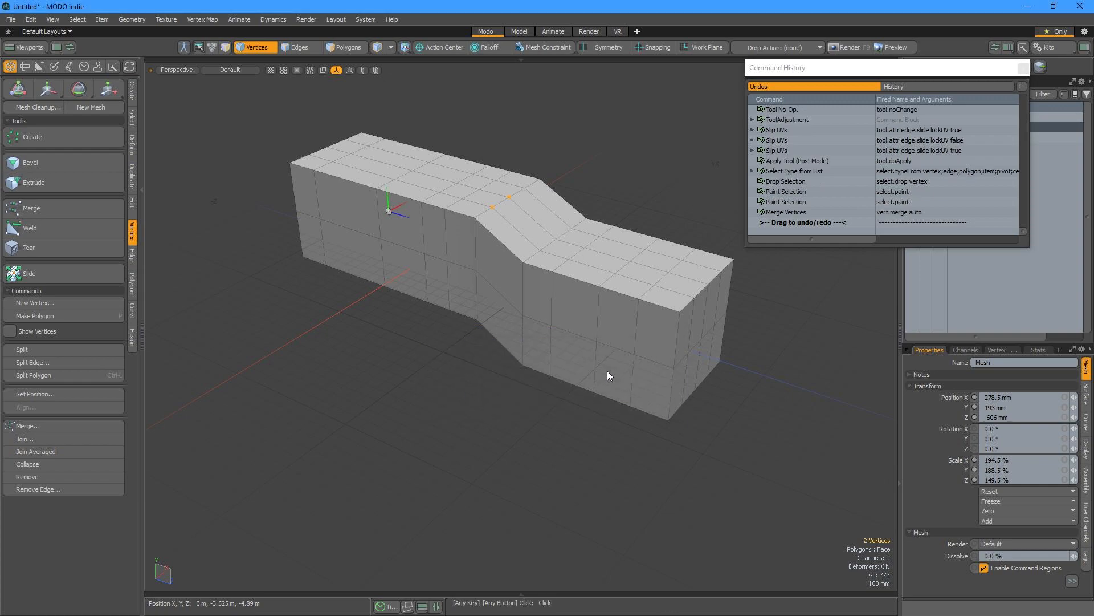
Step: Join the two selected vertices without averaging, keeping Join Discontinuous UVs enabled, and dismiss the message
click(87, 439)
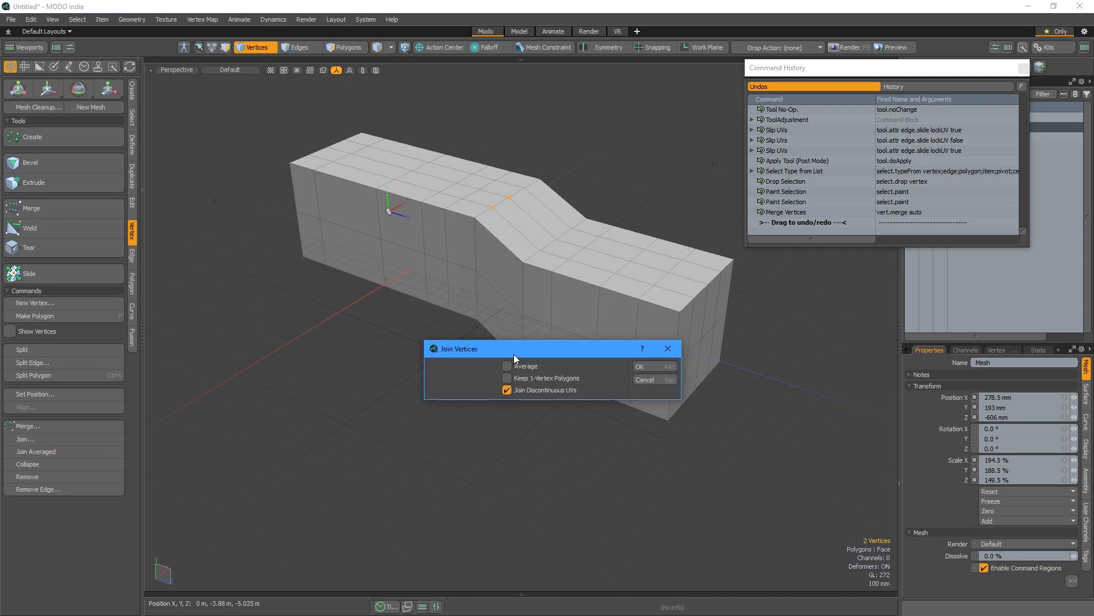
drag(514, 354, 408, 333)
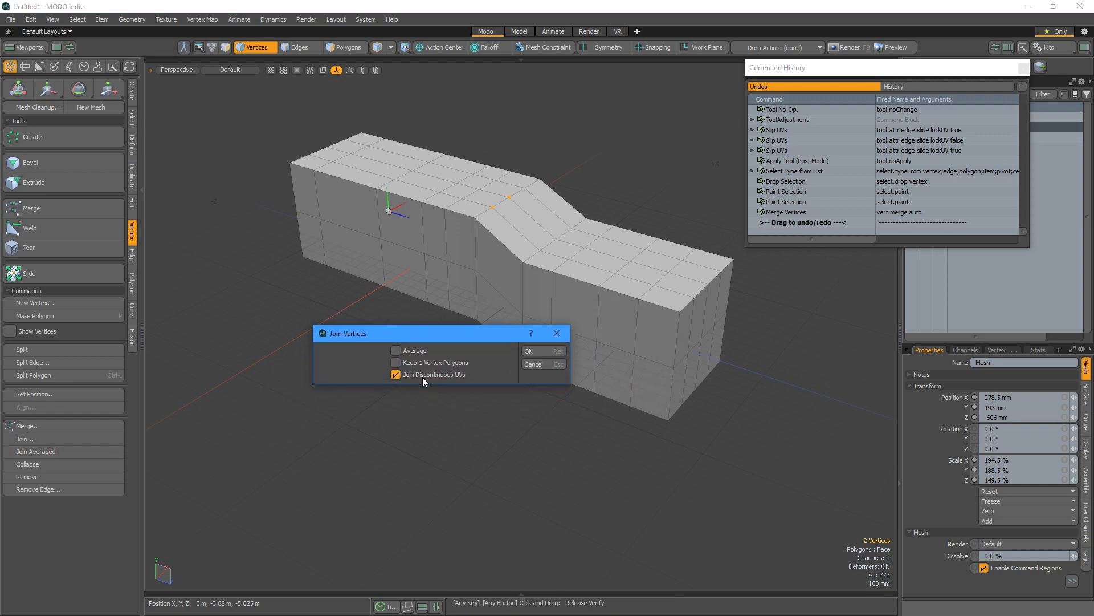
click(547, 354)
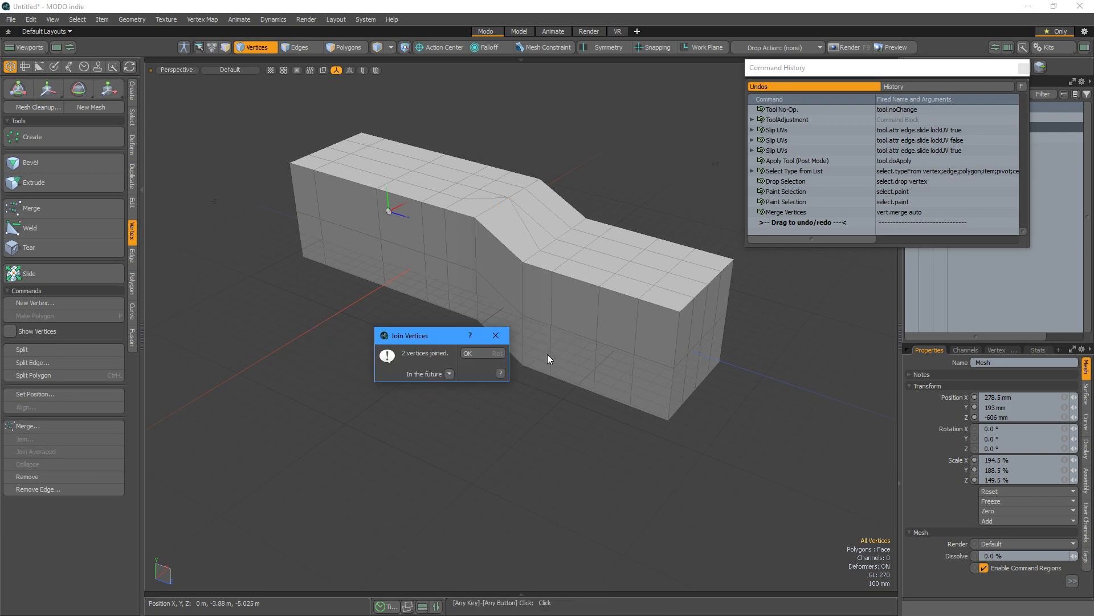
click(480, 353)
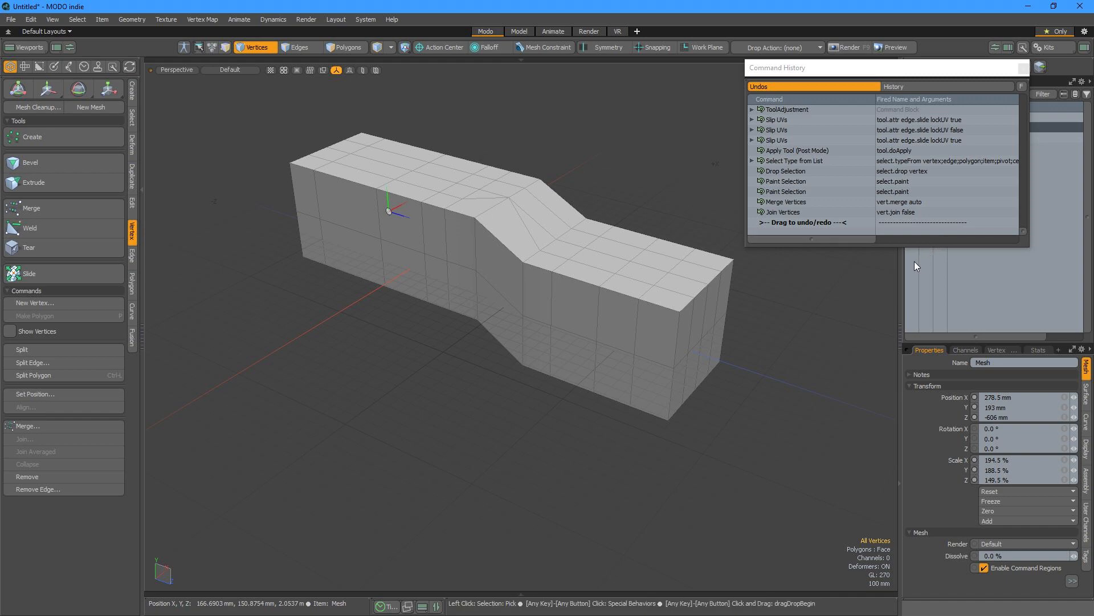
Step: Map the Join Vertices command from the command history to Alt-M for use anywhere
right_click(901, 212)
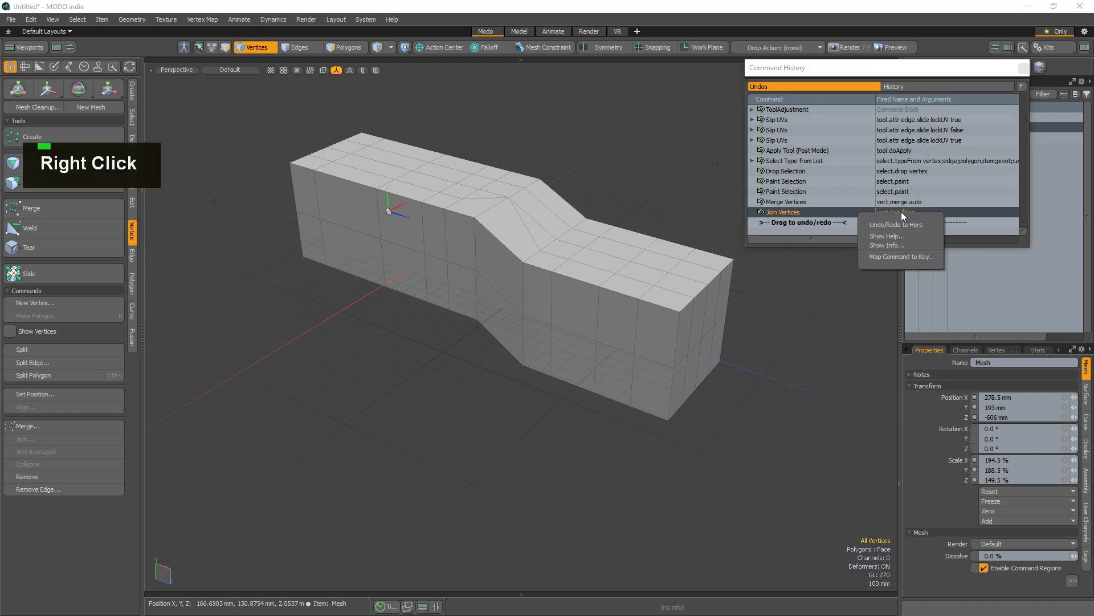
click(895, 256)
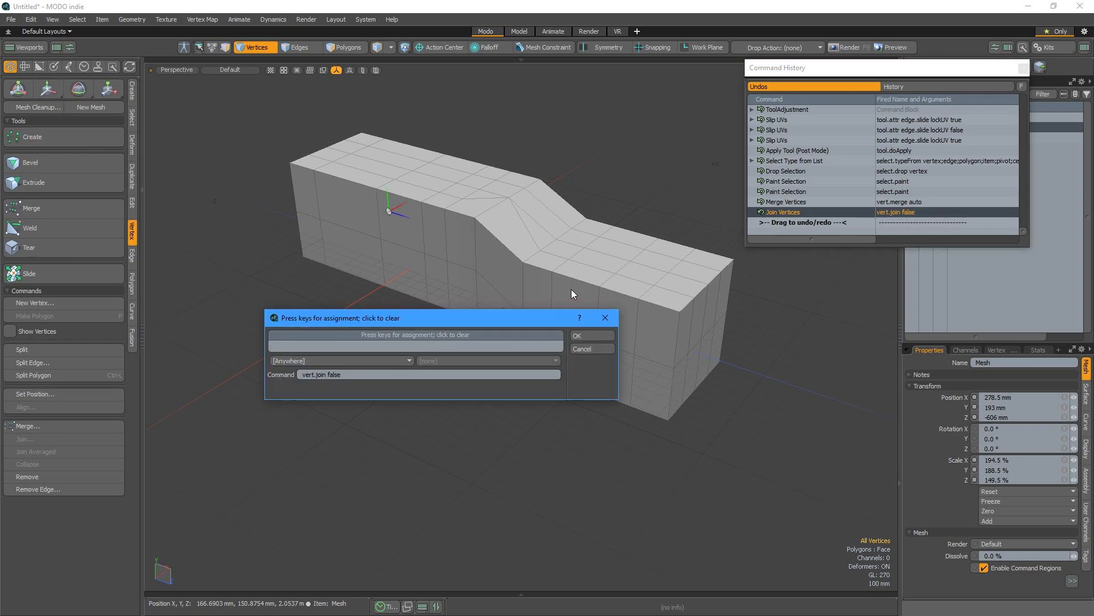
key(alt)
key(alt+m)
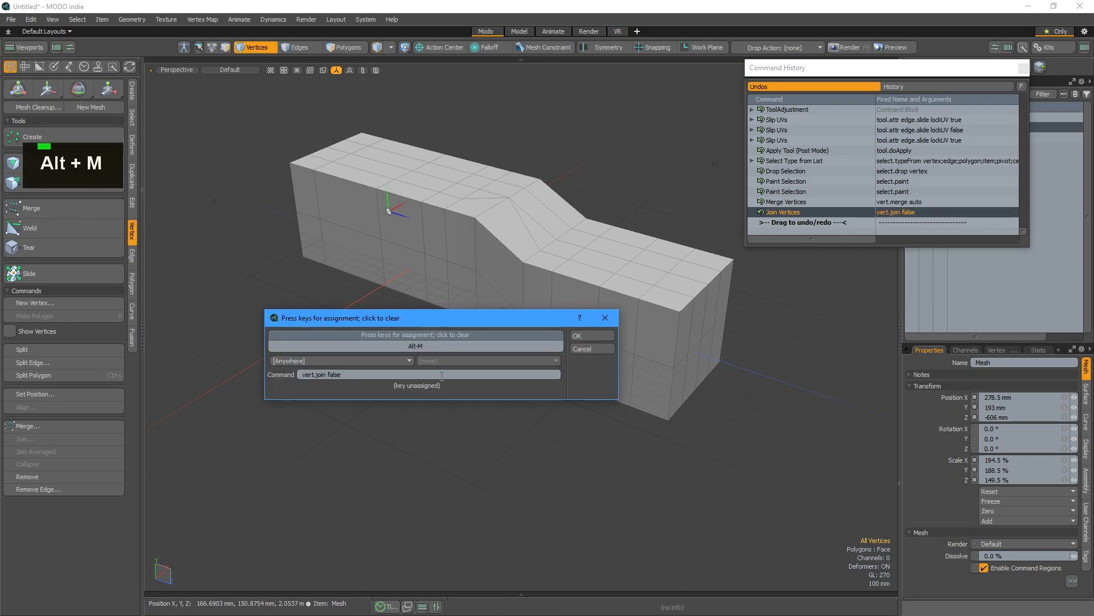
click(593, 336)
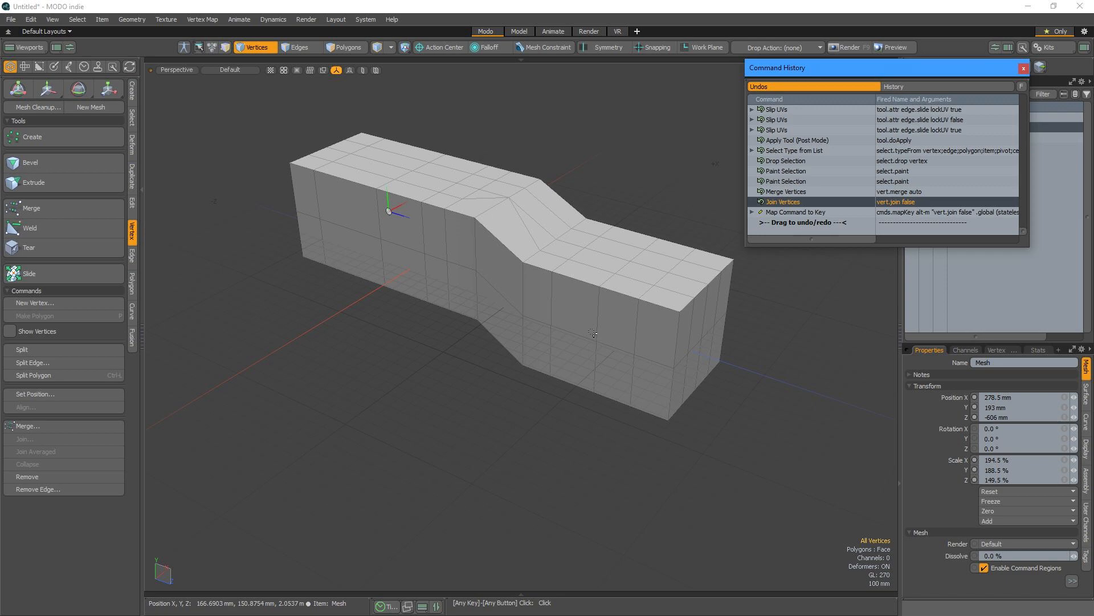
Step: Join two neighbouring vertices on top at the foot of the slope using the new key mapping, and hide the join message in future
key(1)
click(585, 249)
key(alt+m)
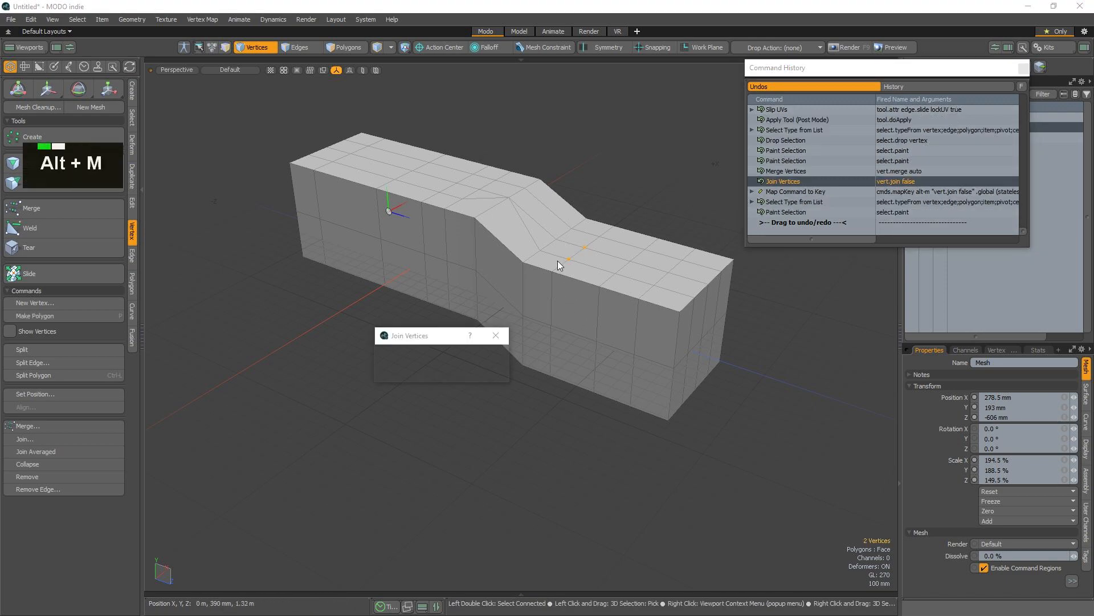
click(444, 369)
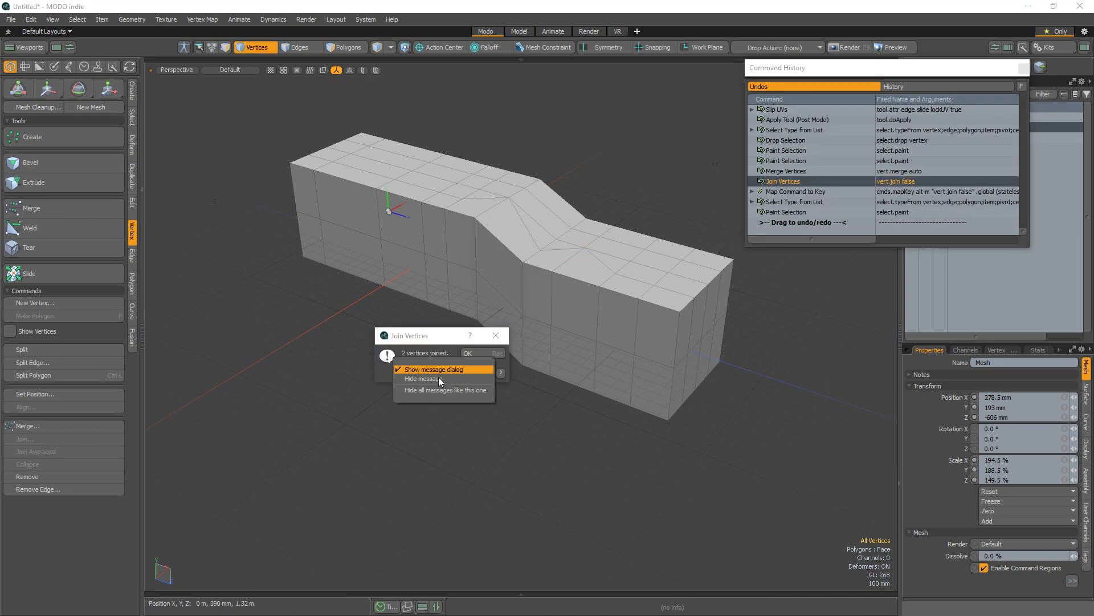
click(435, 379)
click(483, 352)
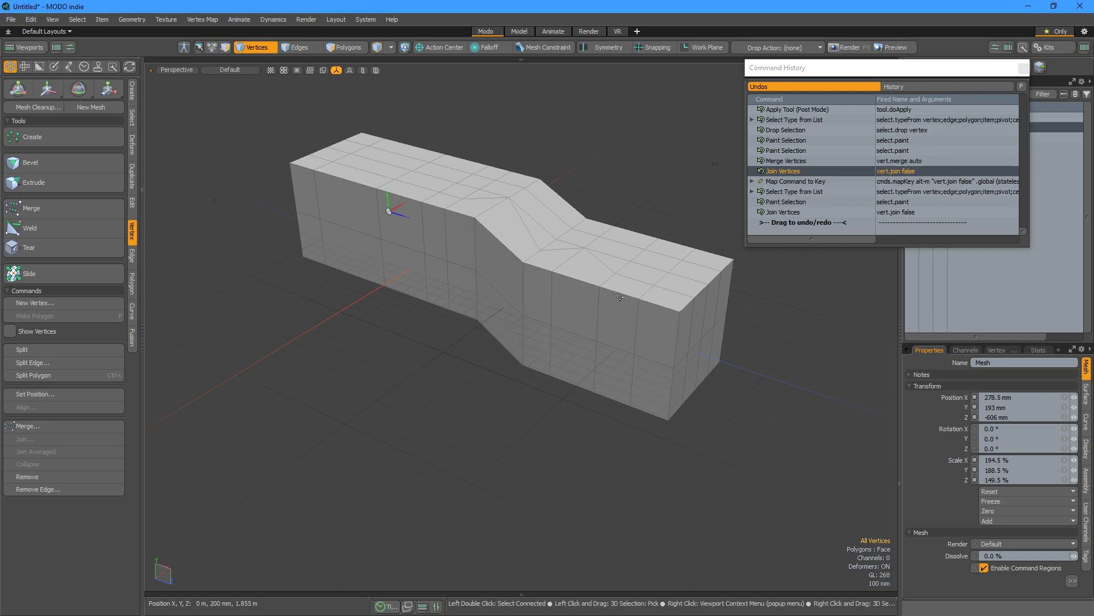
Step: Join two more pairs of neighbouring vertices on the lower top surface without averaging, using the new key mapping
key(1)
click(620, 284)
key(alt+m)
key(1)
click(623, 282)
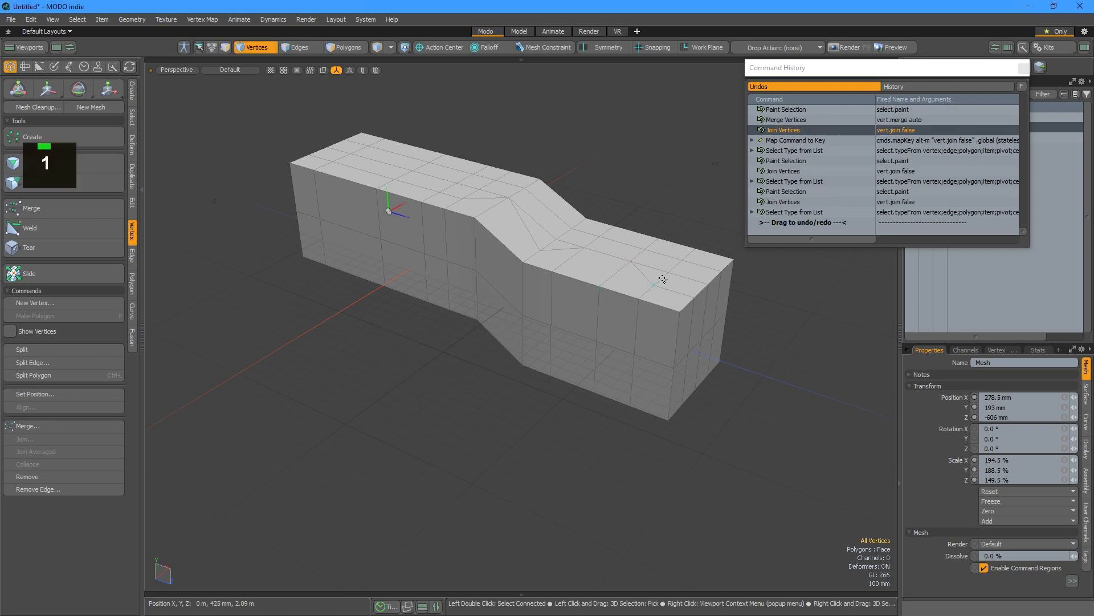
key(alt+m)
Step: Select two neighbouring vertices in the middle of the upper top surface and join them with Join Averaged
key(1)
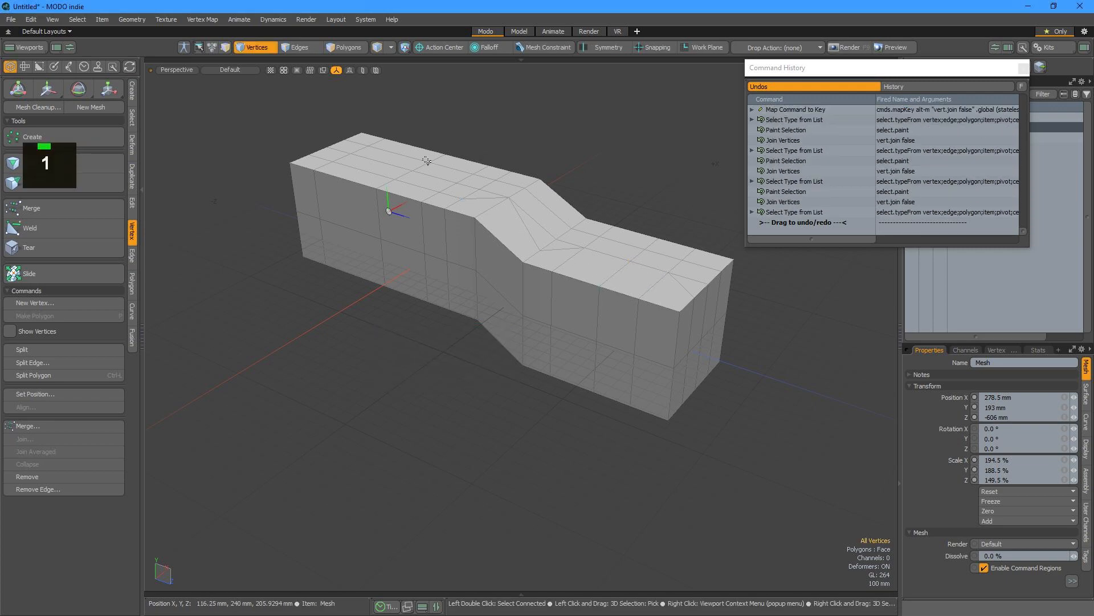
click(473, 173)
shift+click(428, 162)
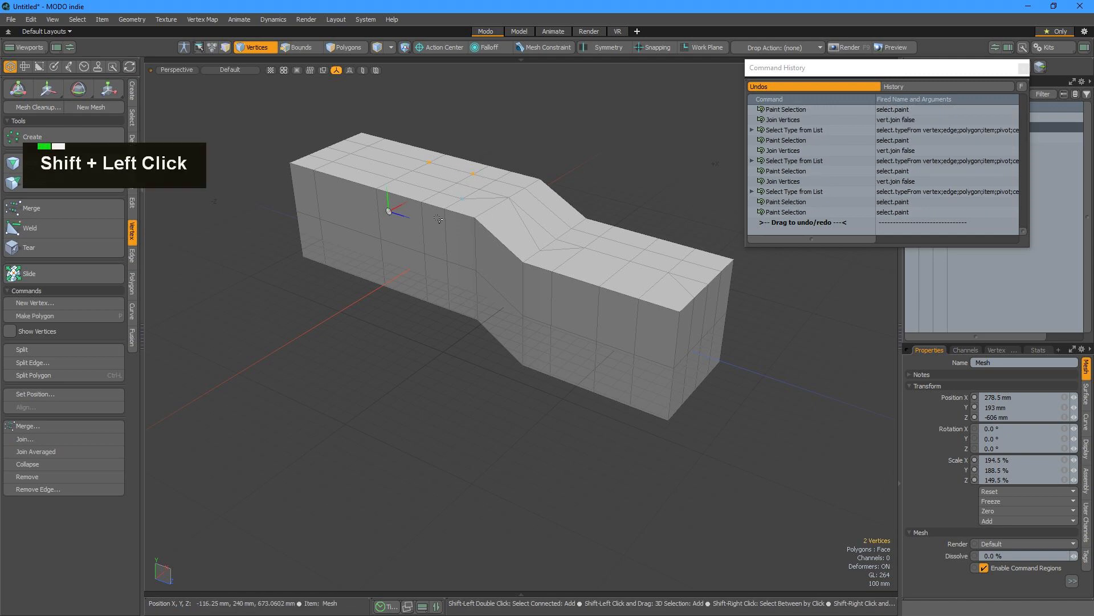
click(72, 450)
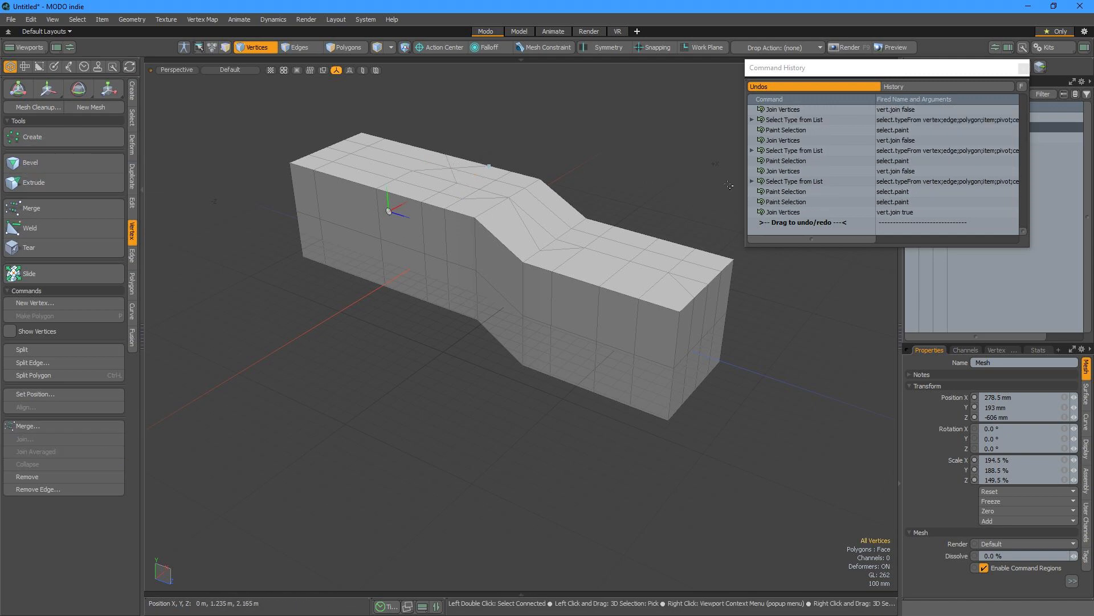
Step: Map the averaged Join Vertices command from the command history to Alt-Shift-M for use anywhere
right_click(891, 212)
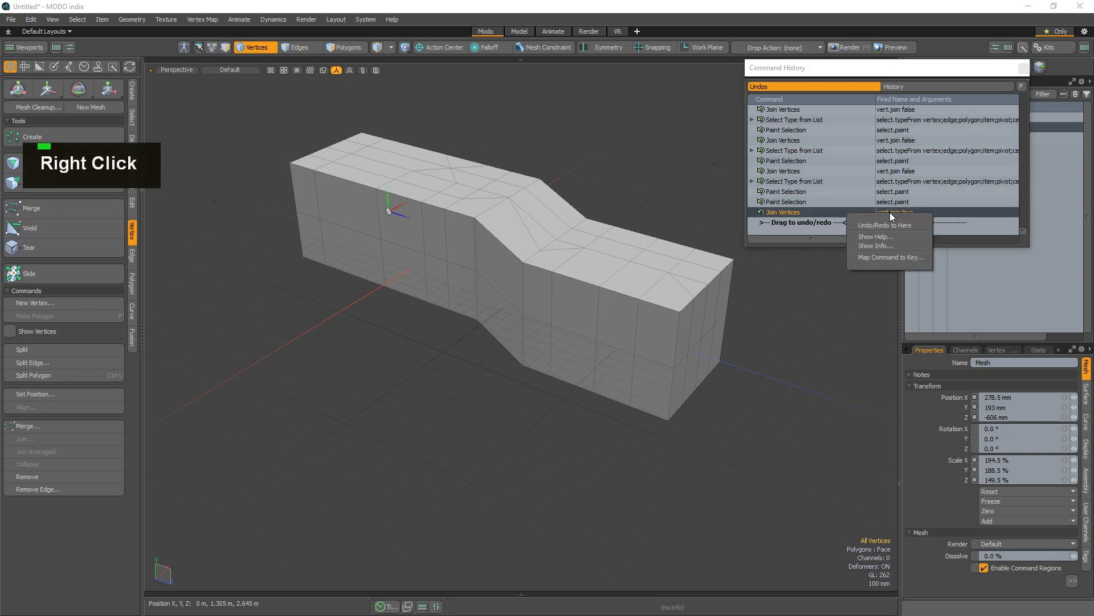
click(883, 259)
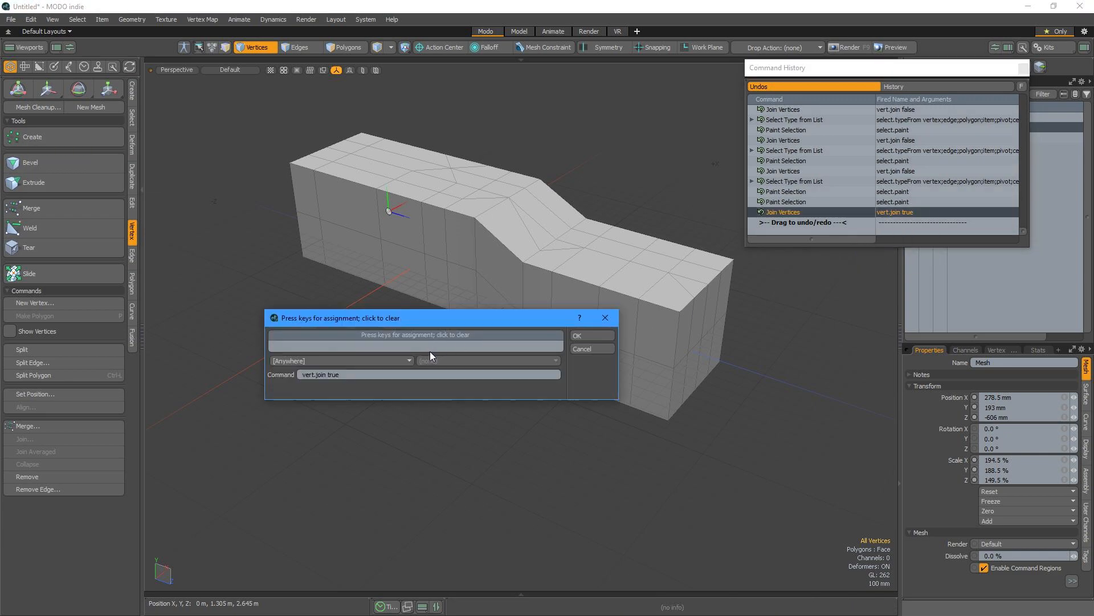
key(alt+shift+m)
click(581, 335)
Step: Join an edge on the side of the lower section and two vertices on the side of the upper section, averaged
key(1)
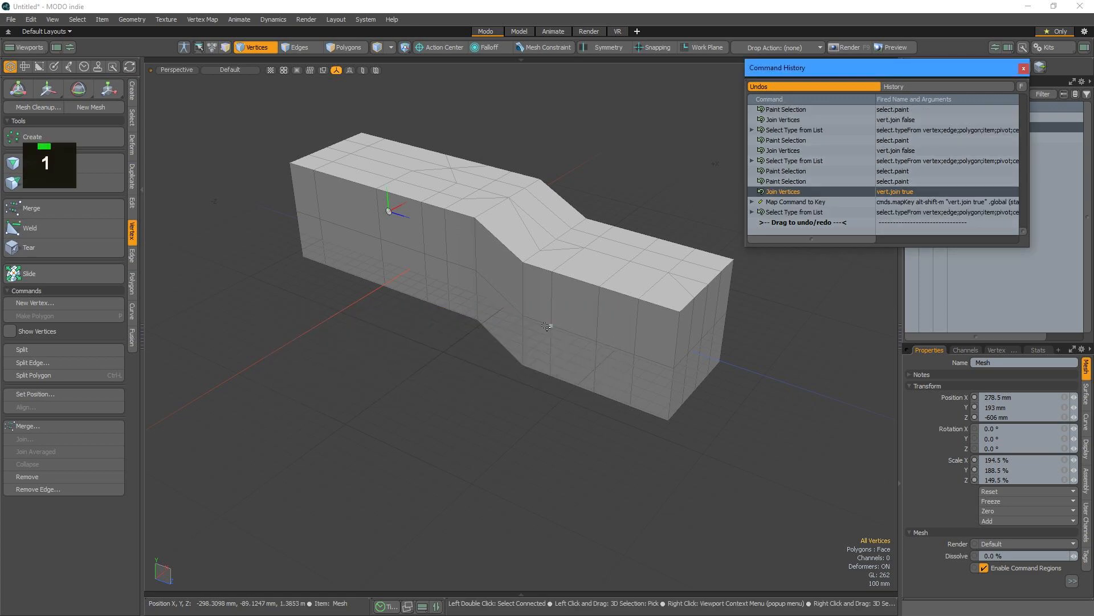
key(2)
click(572, 332)
key(alt+shift+m)
key(1)
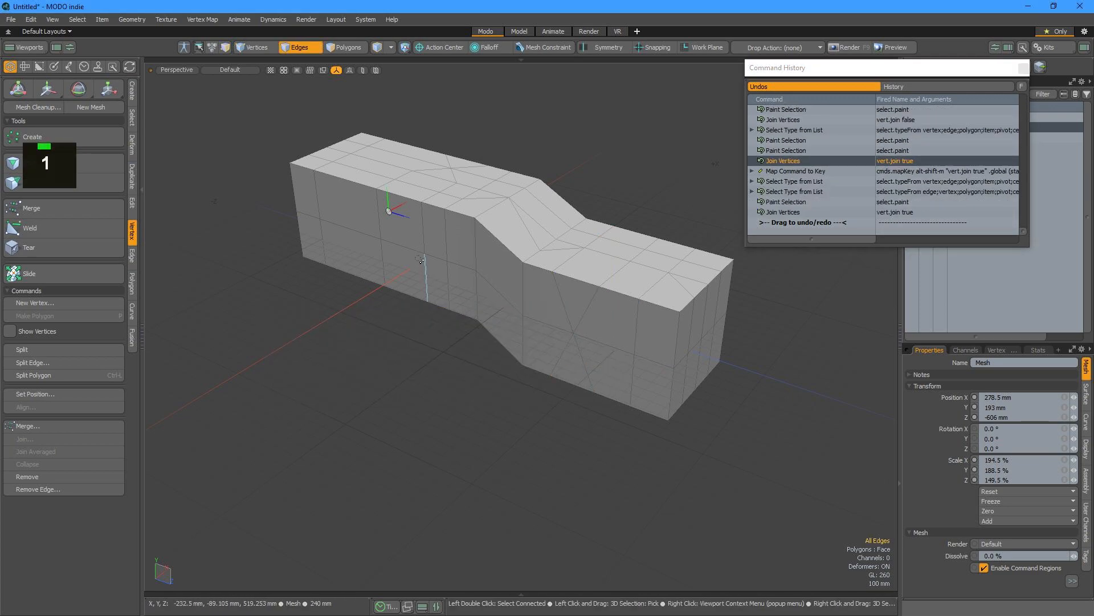
drag(424, 253, 454, 264)
key(shift)
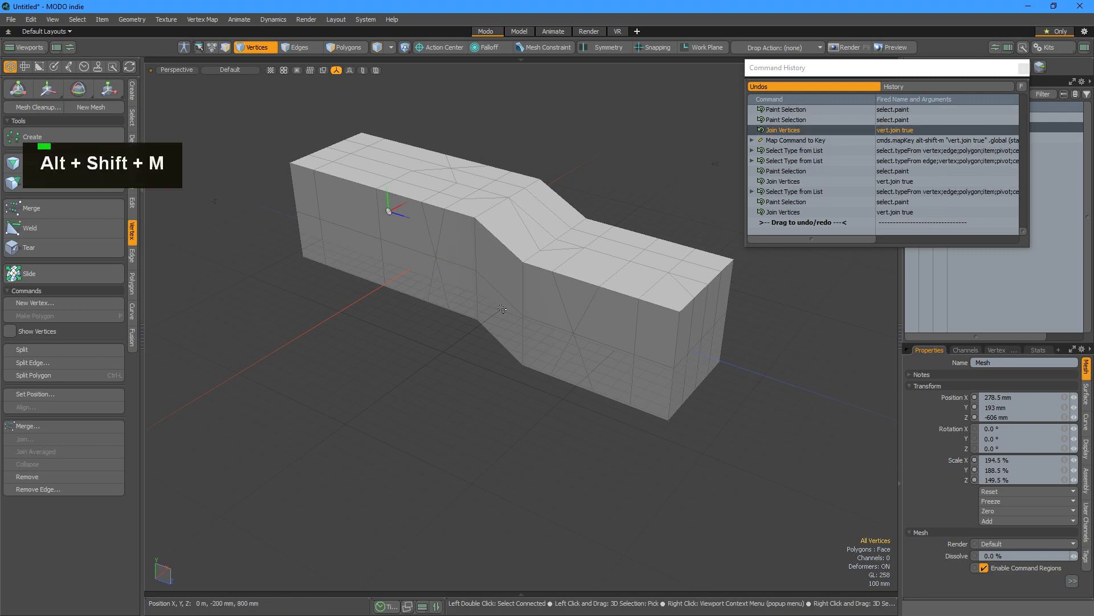
Step: Select an edge along the upper section's top border and collapse it with the averaged join mapping
key(1)
key(2)
click(434, 205)
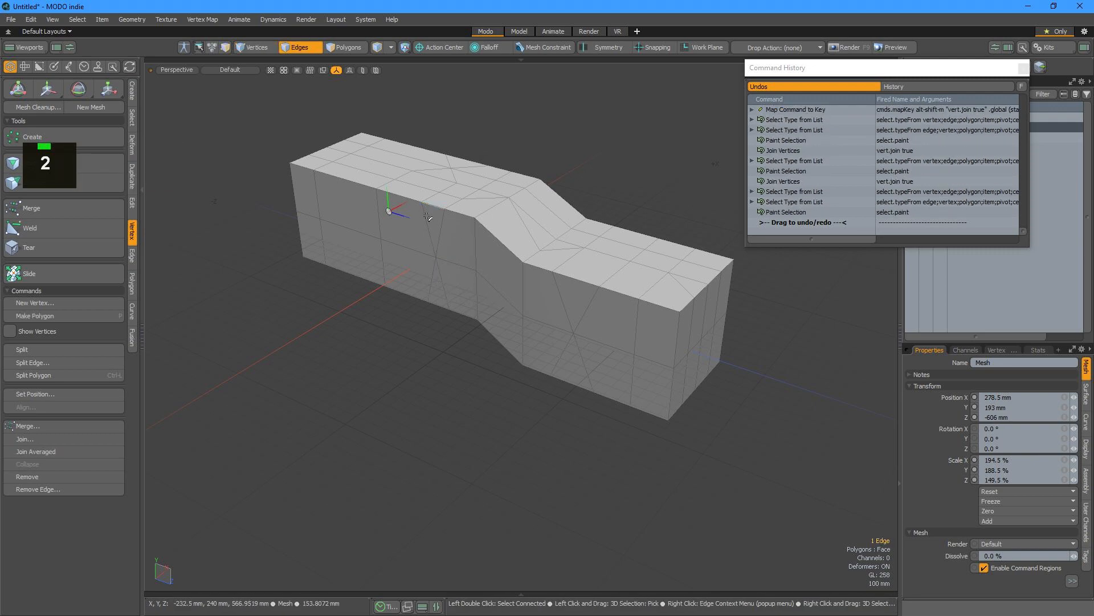
key(alt+shift+m)
Step: Collapse polygons on the upper and lower top surfaces using the averaged join mapping
key(3)
shift+click(406, 226)
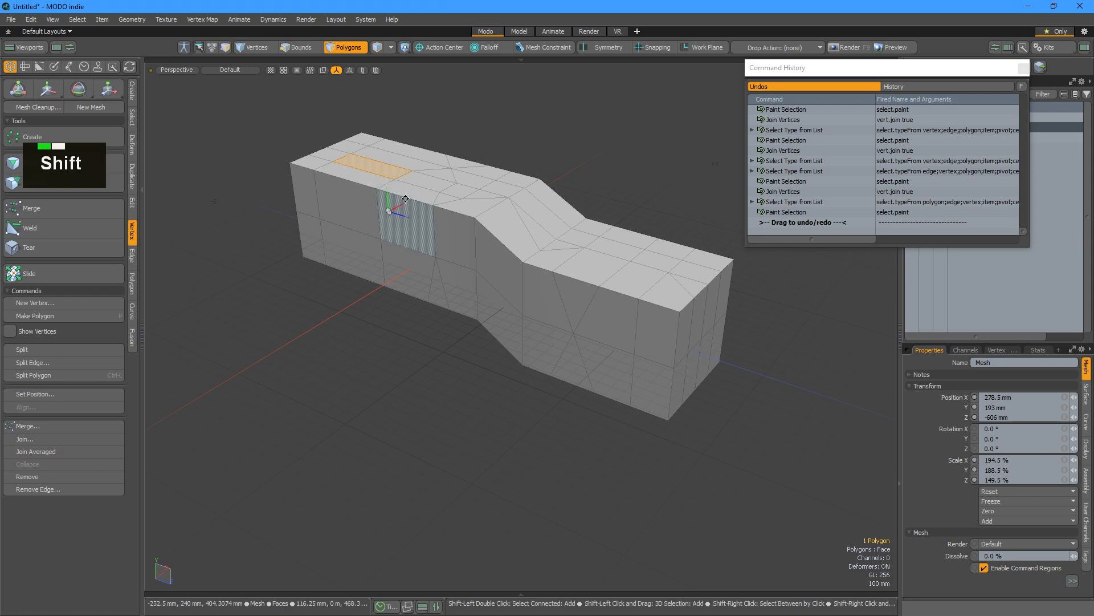
key(alt+shift+m)
key(3)
shift+click(609, 277)
key(alt+shift+m)
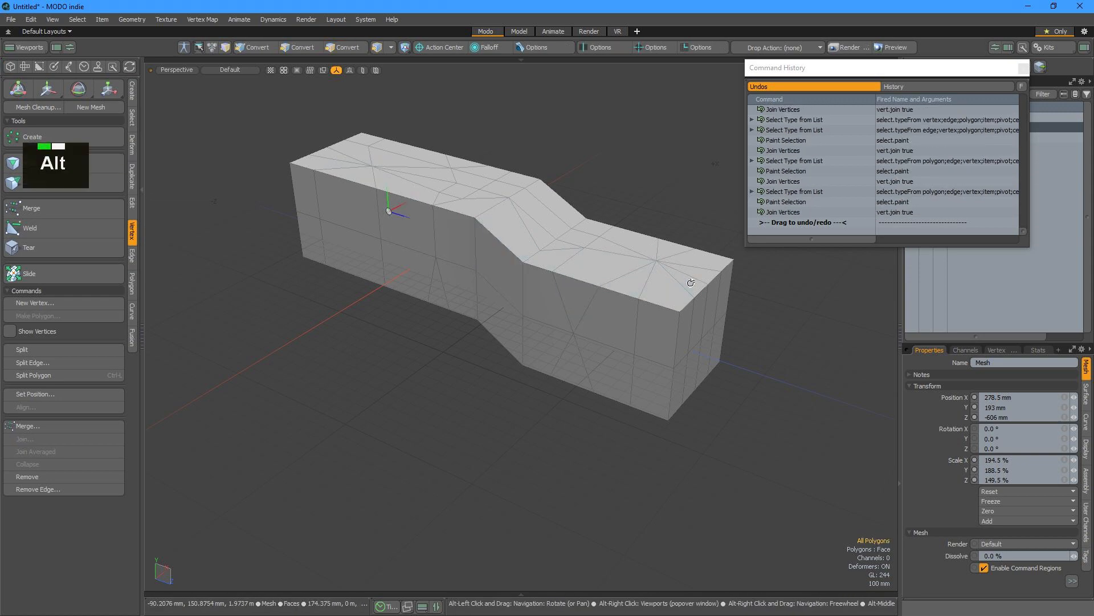
Step: Select the horizontal edge loop running around the middle of the block and bevel it into a wide band
alt+drag(610, 277, 305, 239)
alt+drag(570, 258, 416, 272)
key(2)
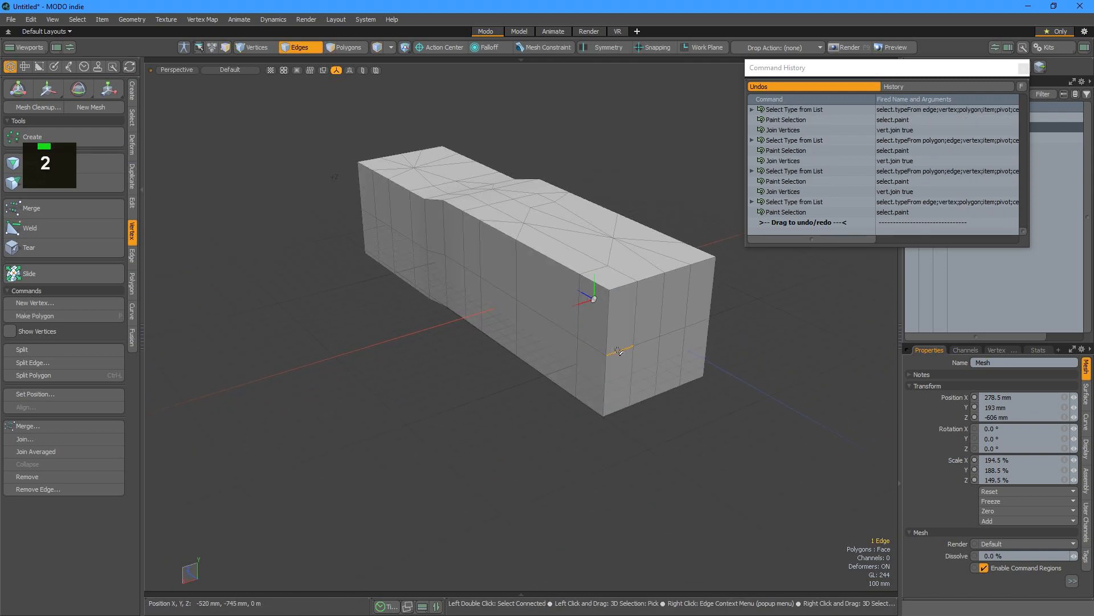
double_click(577, 324)
click(557, 262)
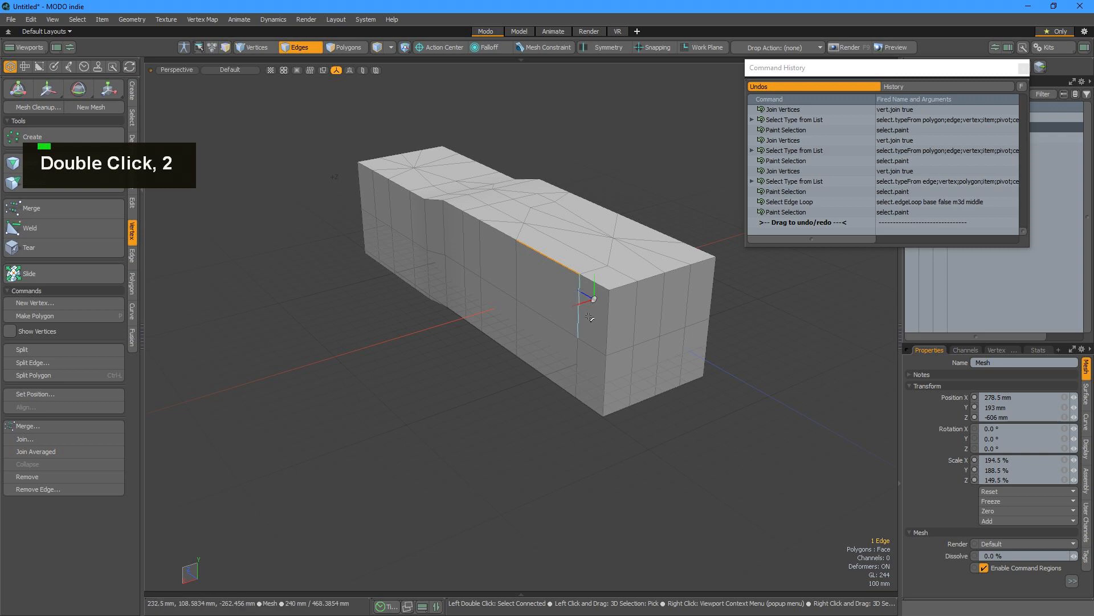
double_click(617, 353)
key(b)
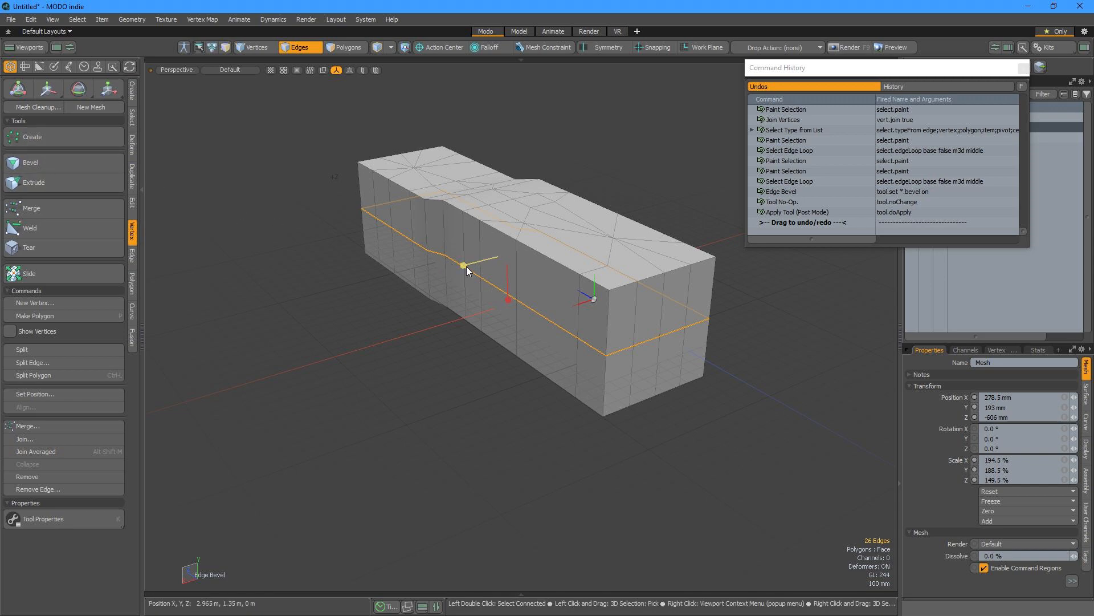
drag(466, 270, 485, 265)
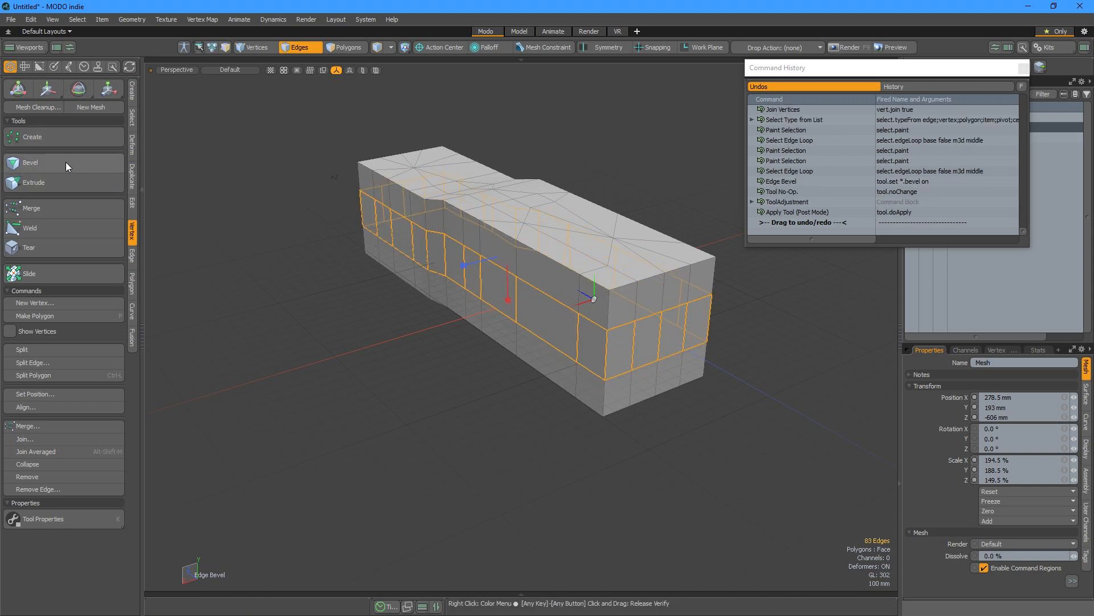
Step: Select the vertical corner edges at the block's end and bevel them into a narrow chamfer
key(2)
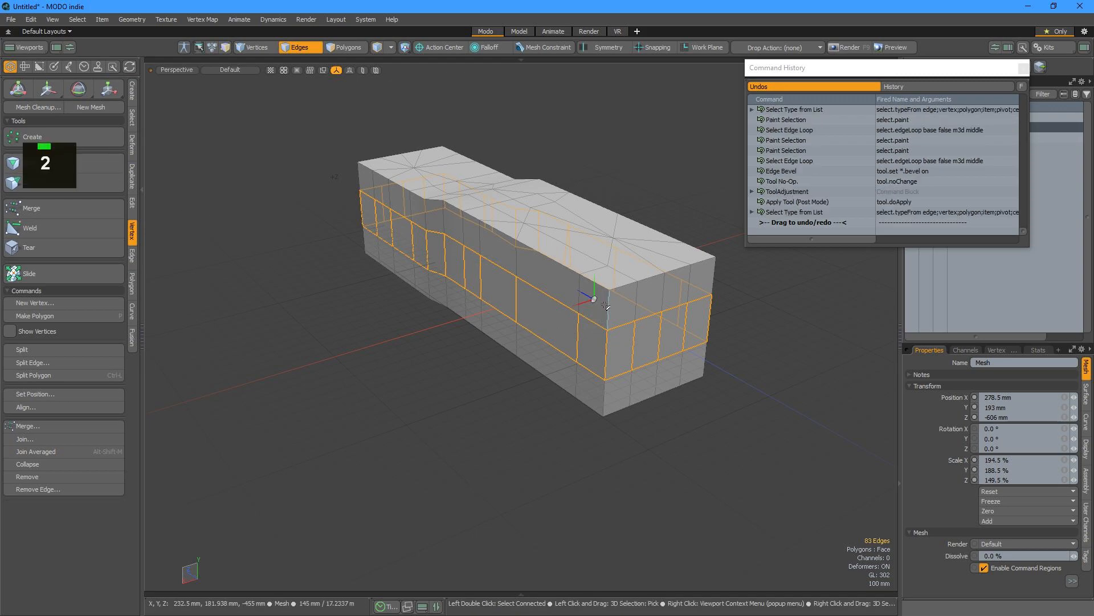
double_click(608, 314)
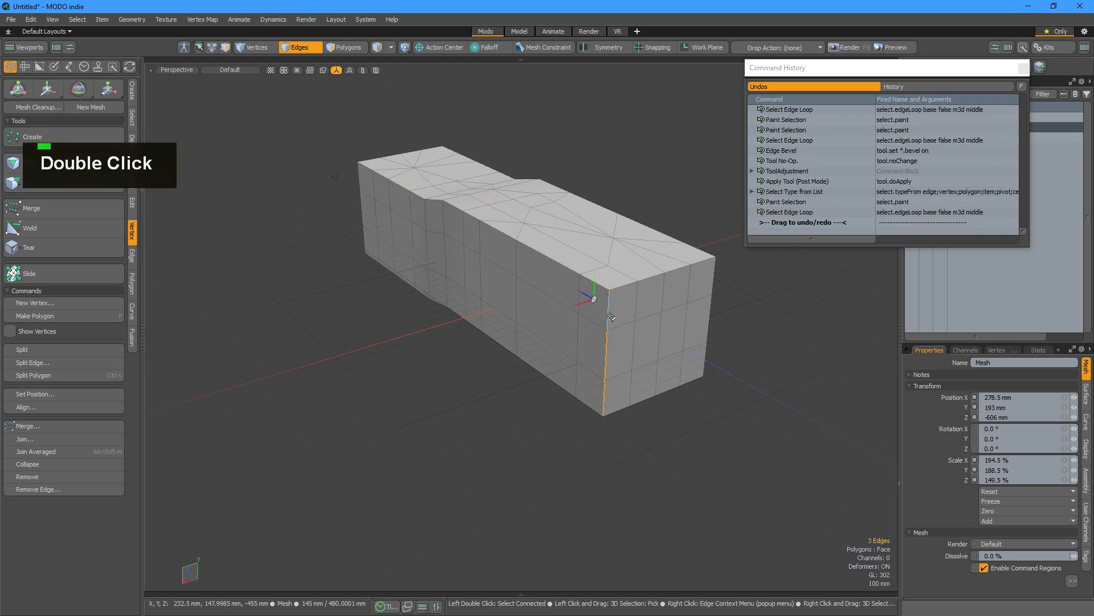
key(b)
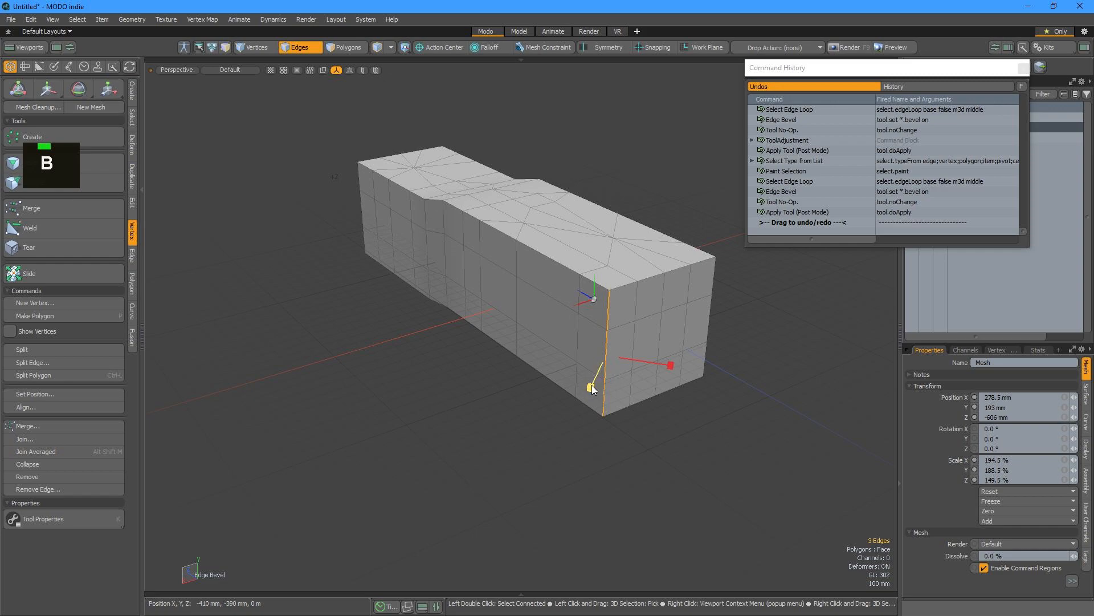
drag(592, 389, 584, 405)
drag(673, 364, 672, 365)
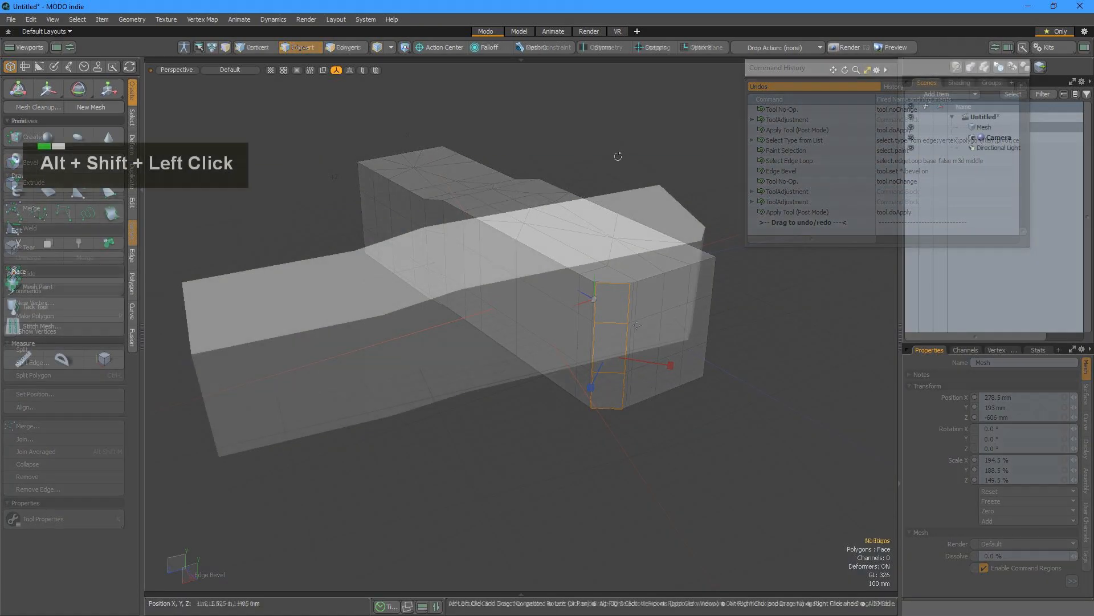
Step: Select the block's mesh item, draw a small box beside its chamfered end in the same mesh, and lower it to the block's level
click(631, 214)
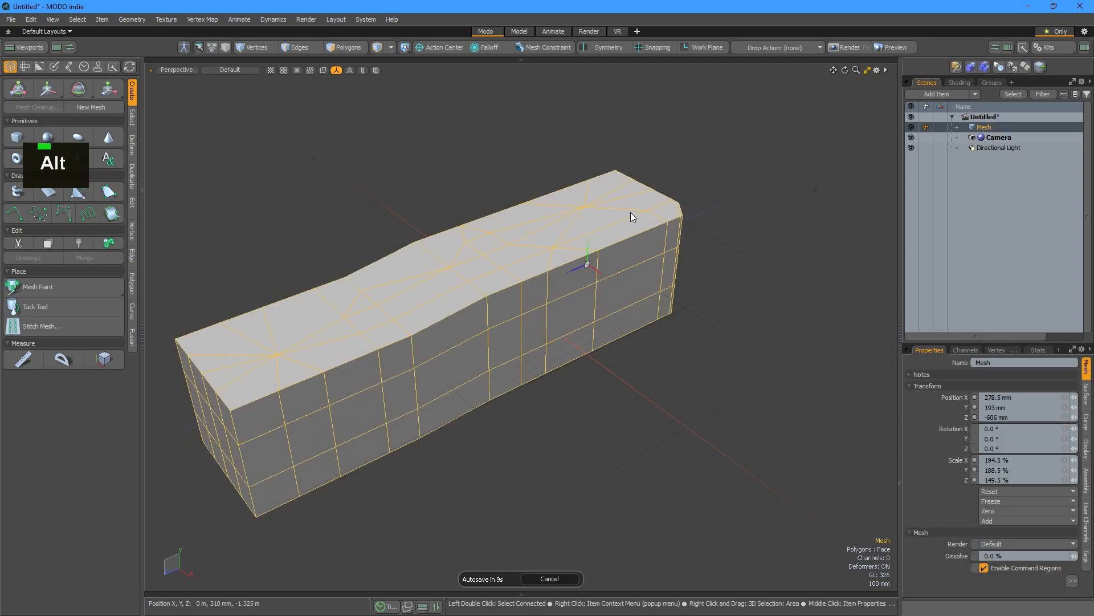
alt+drag(748, 183, 610, 189)
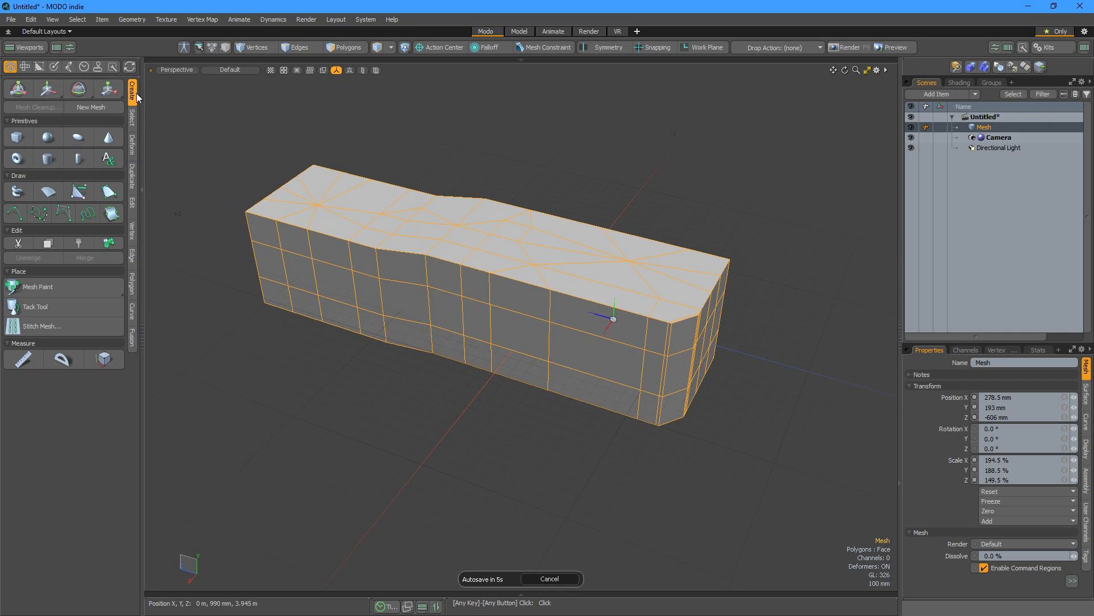
click(17, 138)
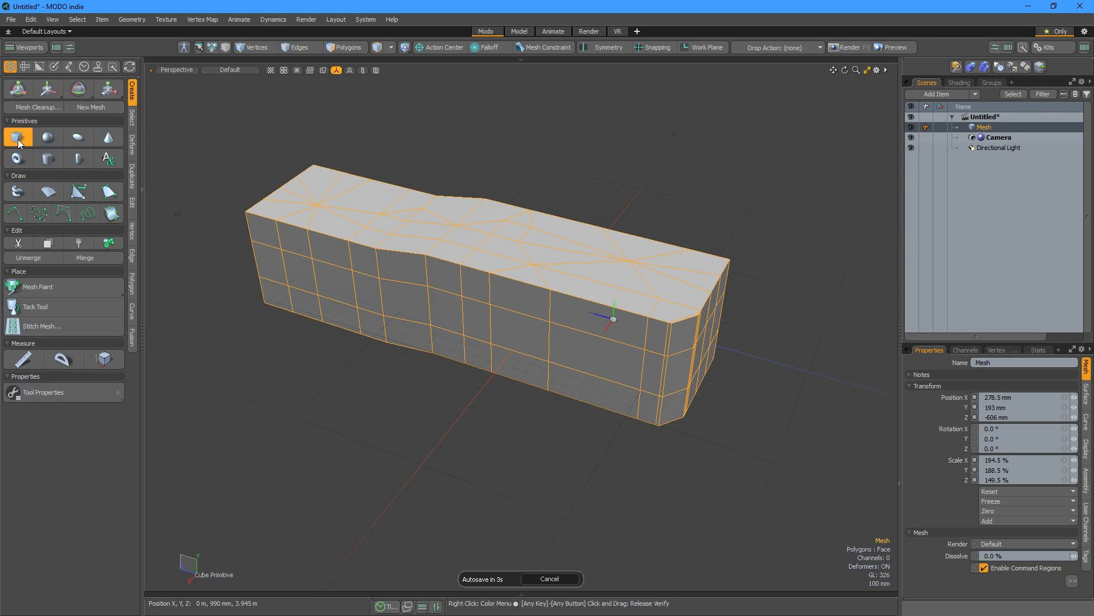
drag(762, 201, 742, 332)
alt+drag(673, 243, 724, 175)
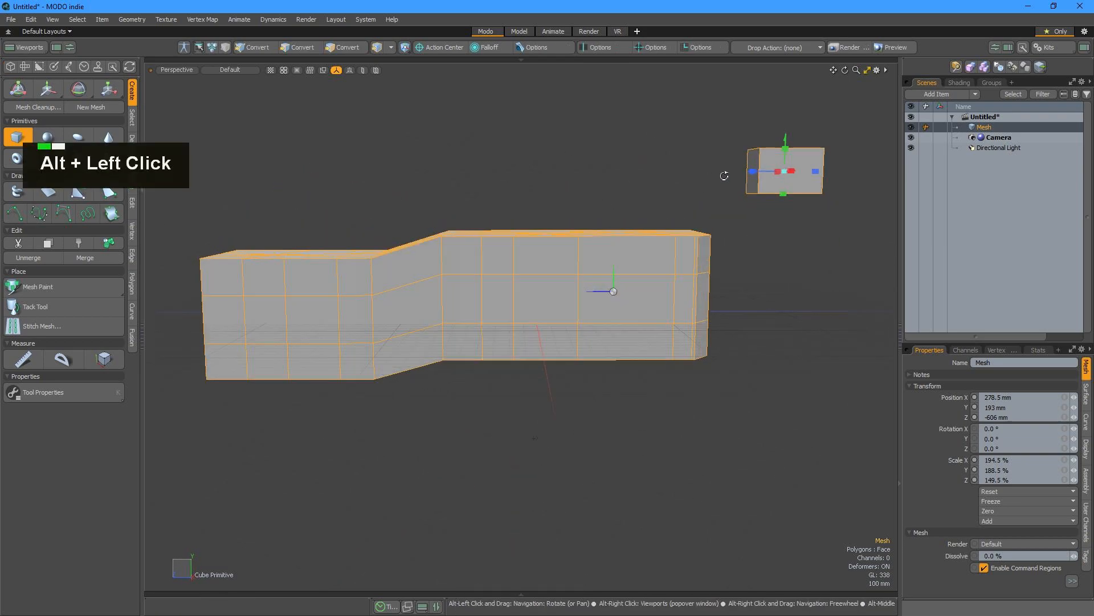
drag(783, 194, 779, 288)
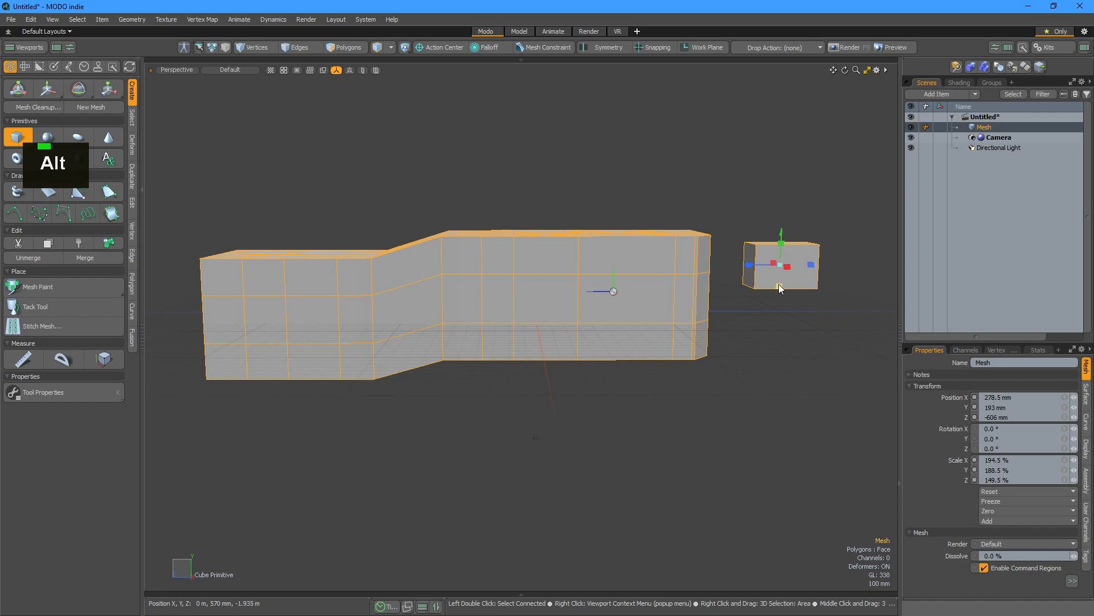
key(q)
Step: Check by selecting and deselecting in item mode whether the block and the small box belong to the same mesh item
click(760, 180)
alt+drag(667, 137, 764, 240)
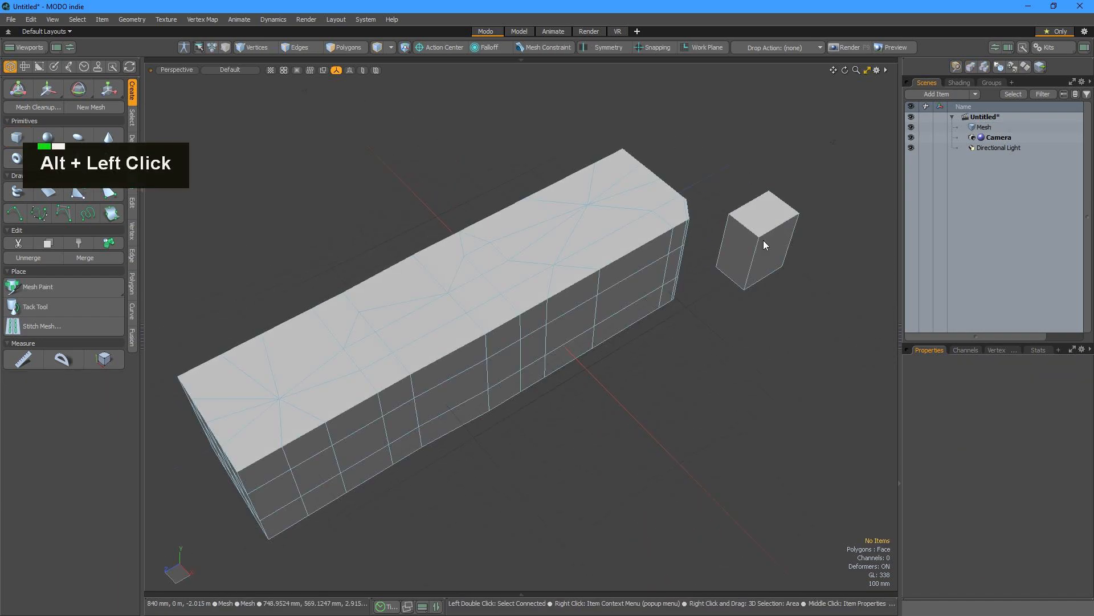
click(764, 241)
double_click(751, 176)
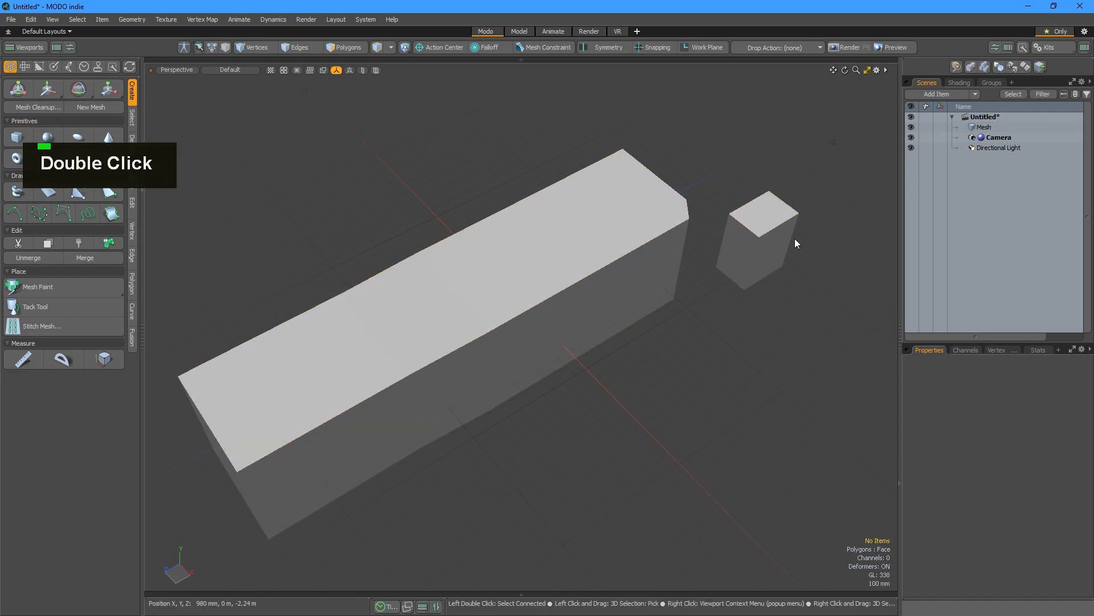
click(796, 243)
alt+drag(861, 210, 715, 217)
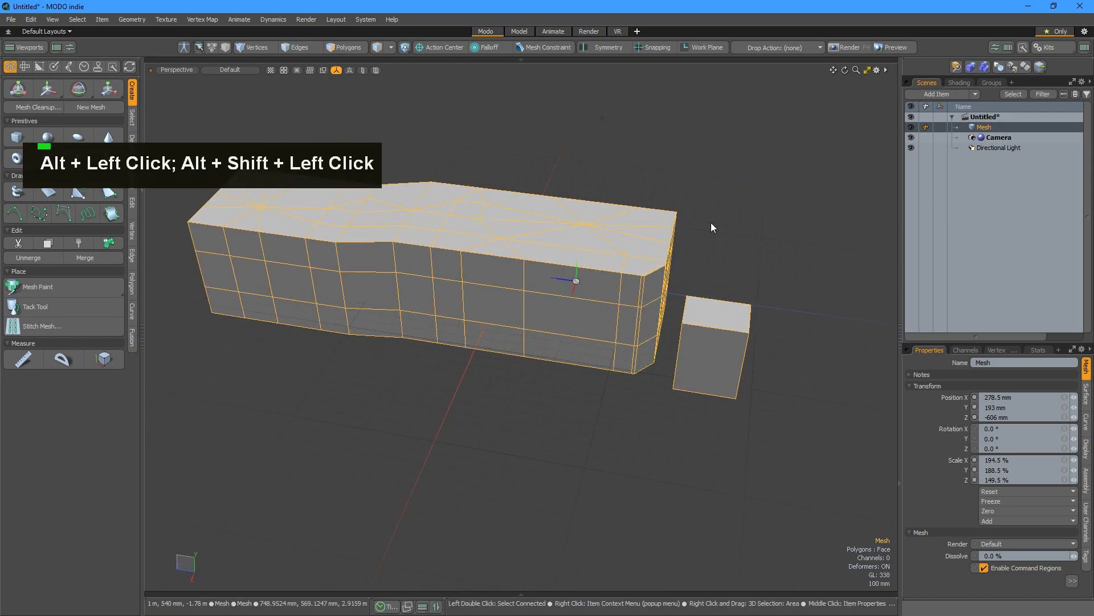
click(711, 223)
click(625, 208)
click(726, 267)
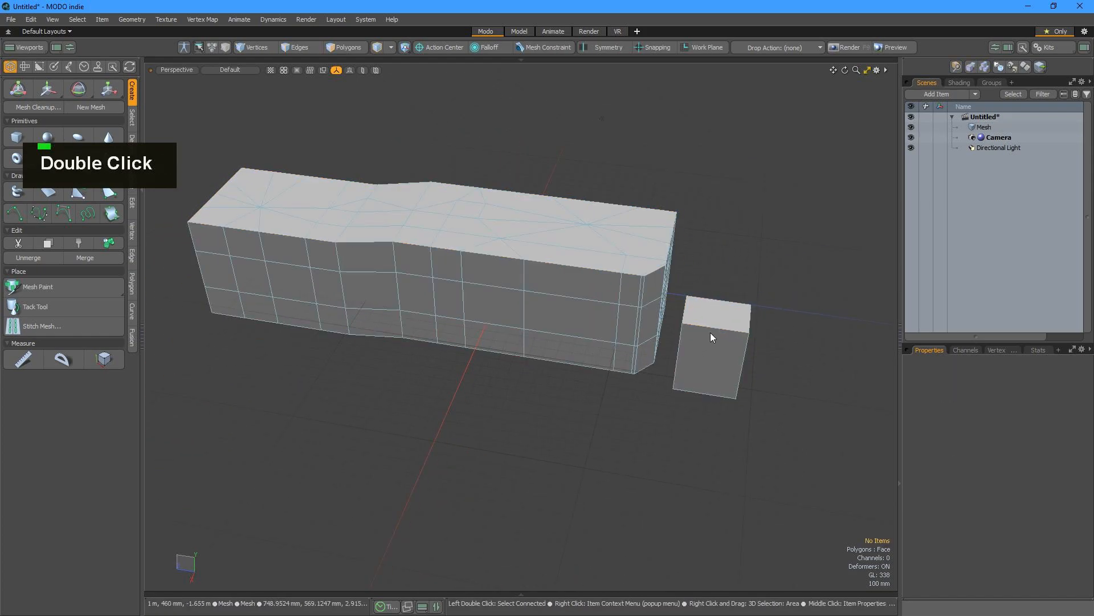
double_click(710, 332)
alt+drag(696, 220, 731, 224)
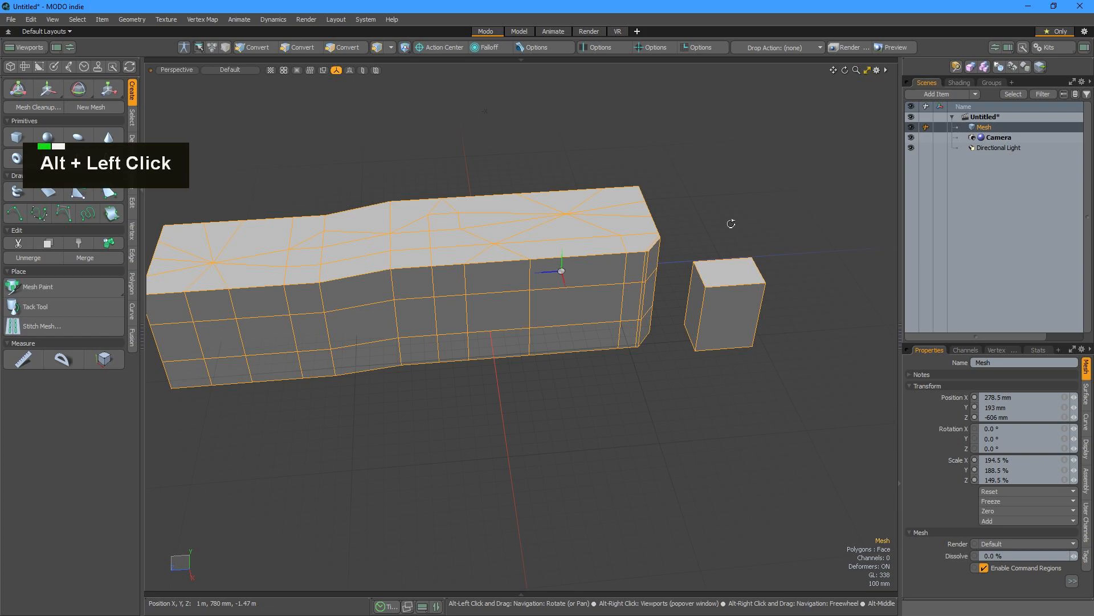
Step: Add a new mesh item and draw five separate boxes in it around the wireframe block, four of them uniform cubes
key(n)
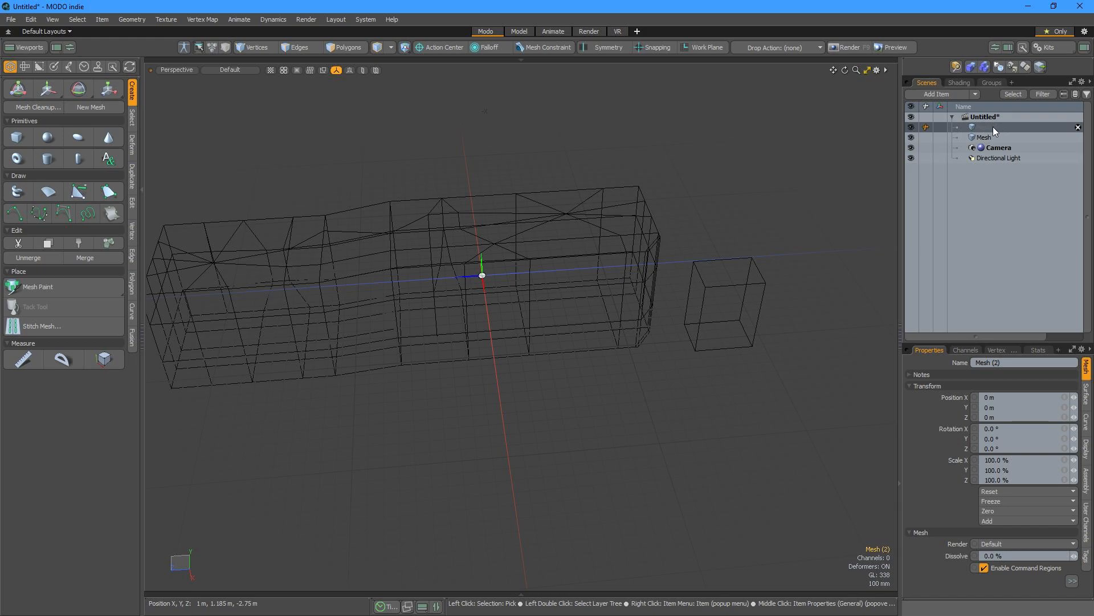
alt+shift+drag(677, 180, 627, 228)
click(15, 138)
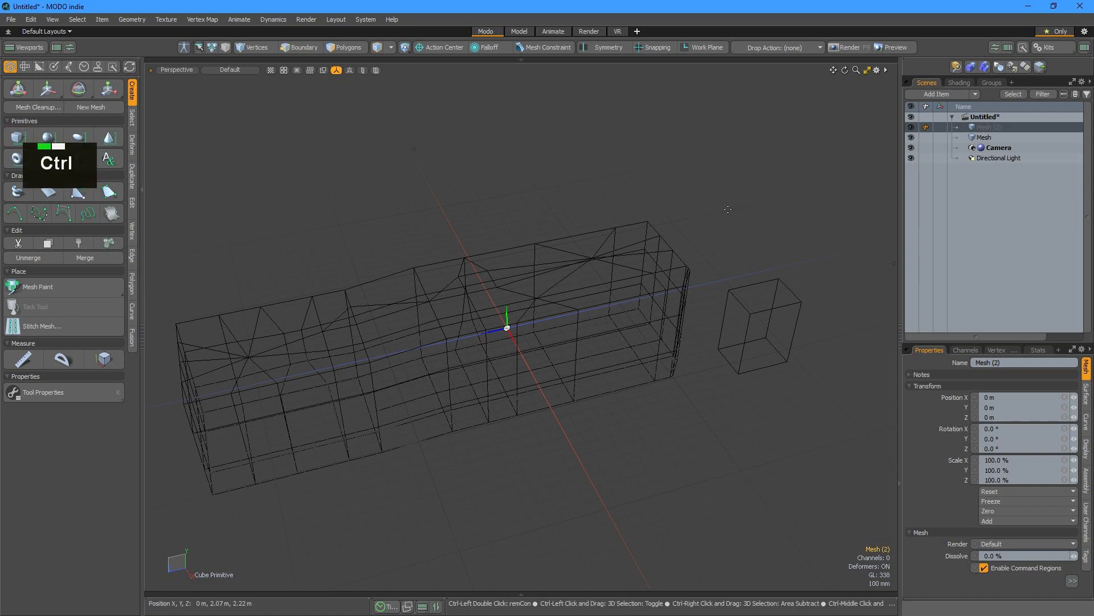
ctrl+drag(728, 209, 731, 212)
ctrl+shift+drag(507, 158, 545, 204)
ctrl+shift+drag(377, 209, 409, 246)
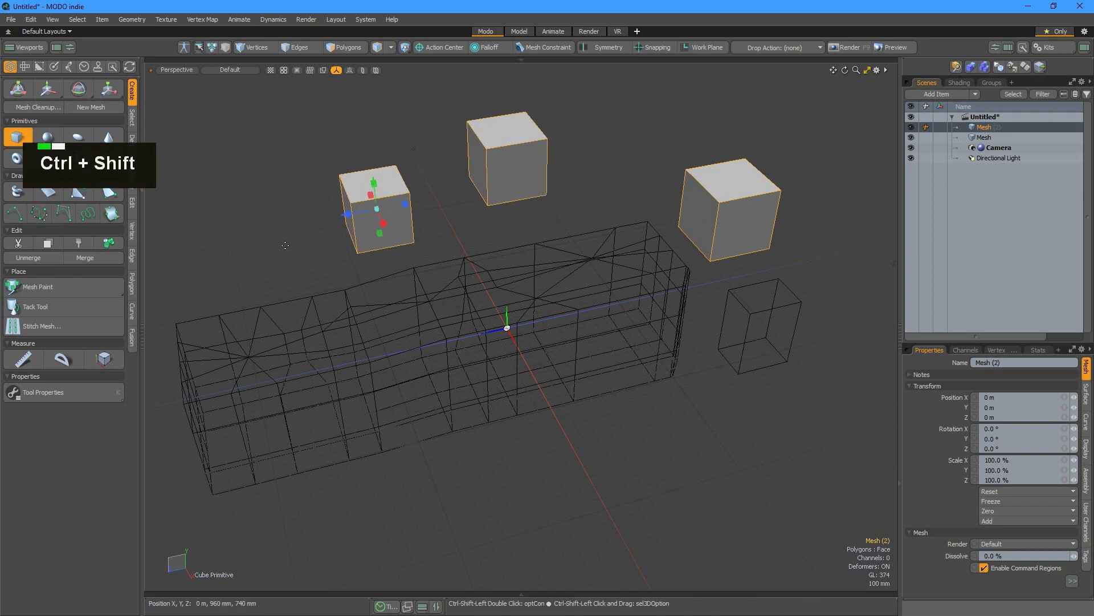
ctrl+shift+drag(284, 245, 308, 272)
shift+drag(629, 185, 648, 207)
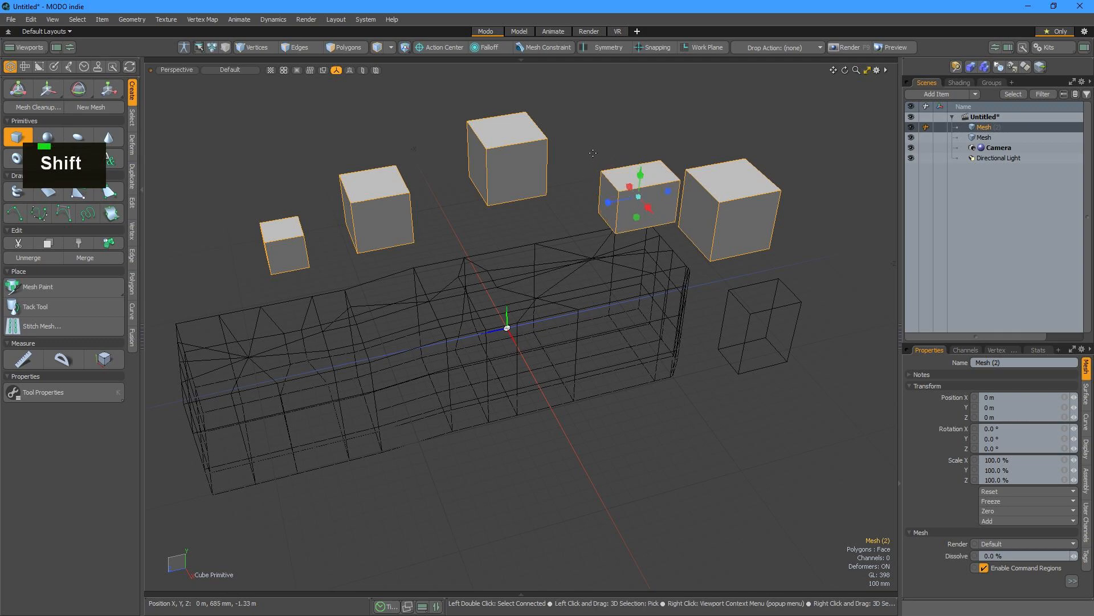
key(q)
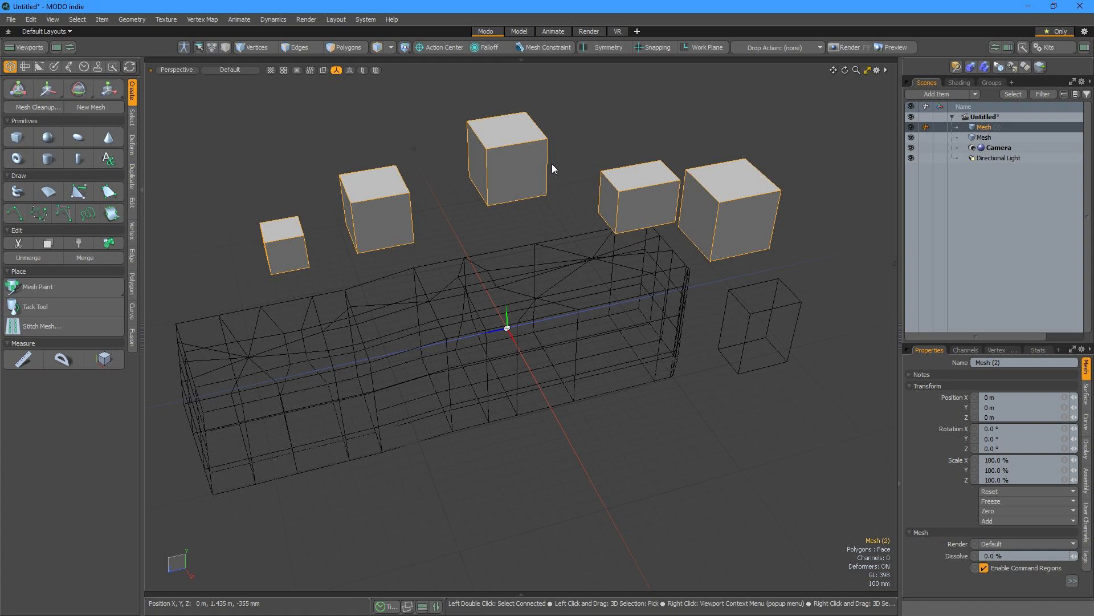
Step: Add a default cube and a default sphere as new mesh items at the origin, and move the sphere to X 1.51 m
key(shift)
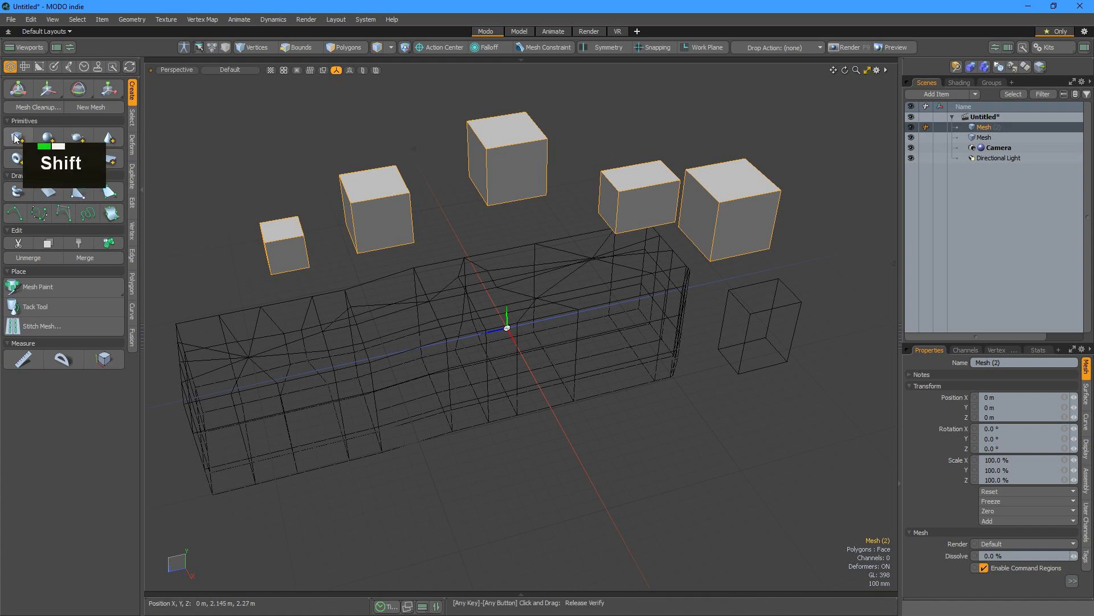
shift+click(13, 137)
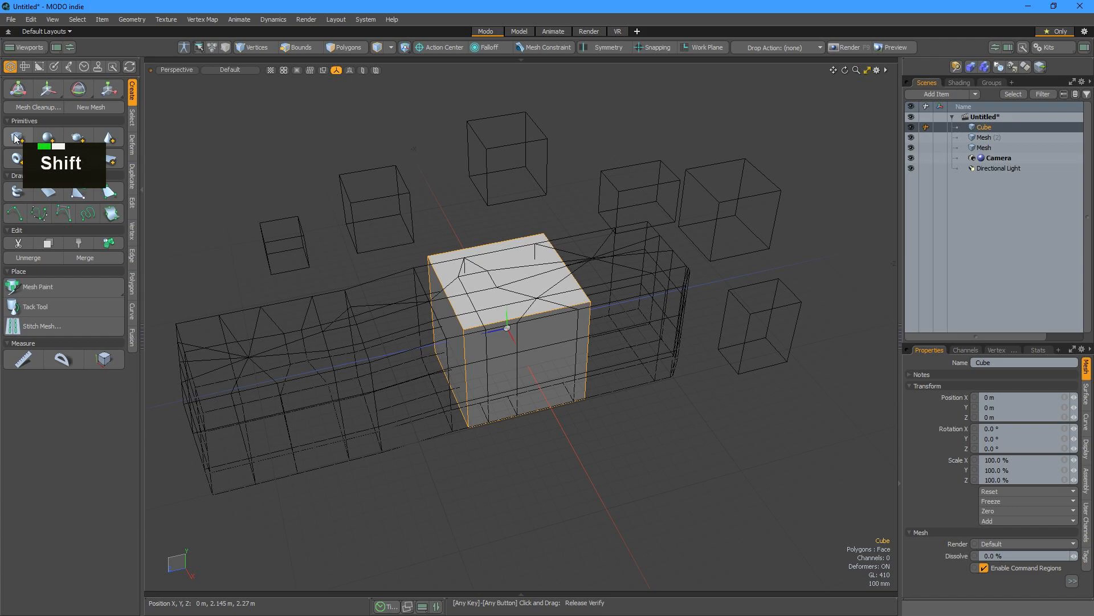
shift+click(40, 133)
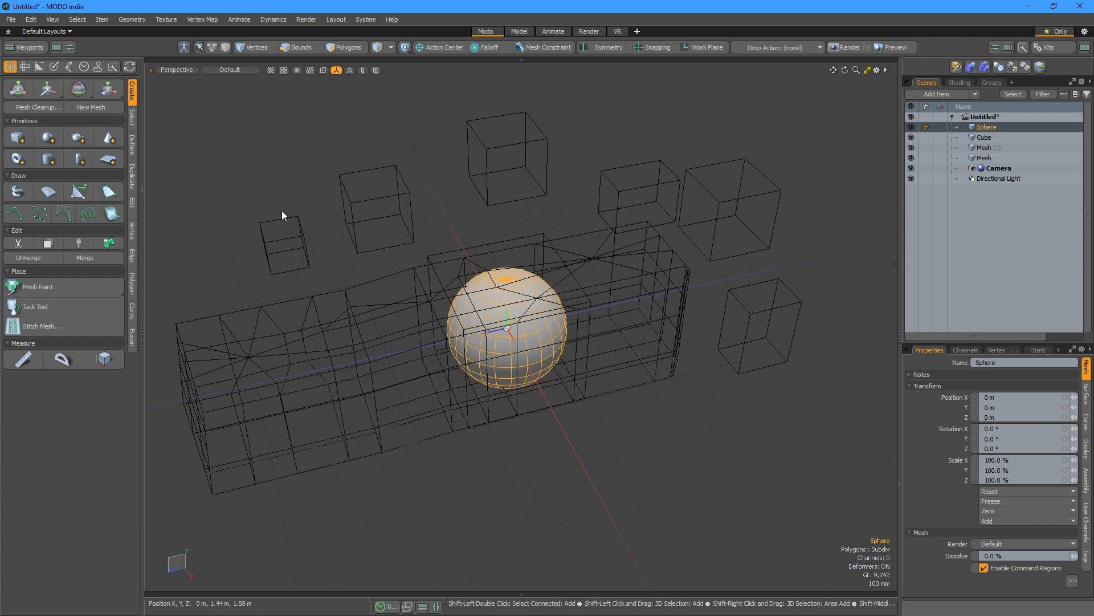
key(w)
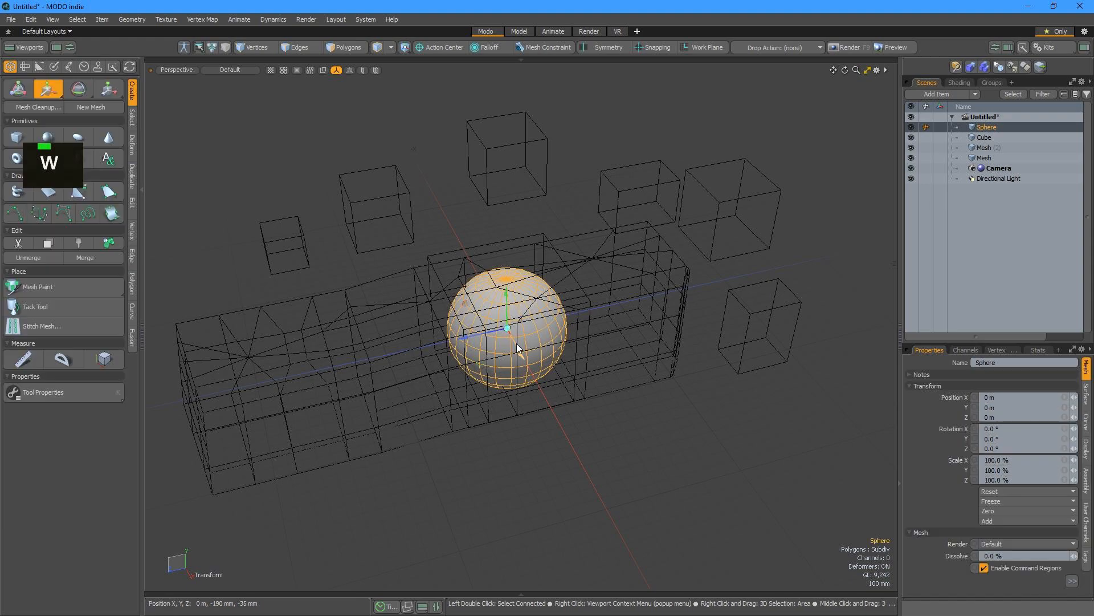
drag(521, 355, 599, 493)
alt+drag(507, 301, 588, 218)
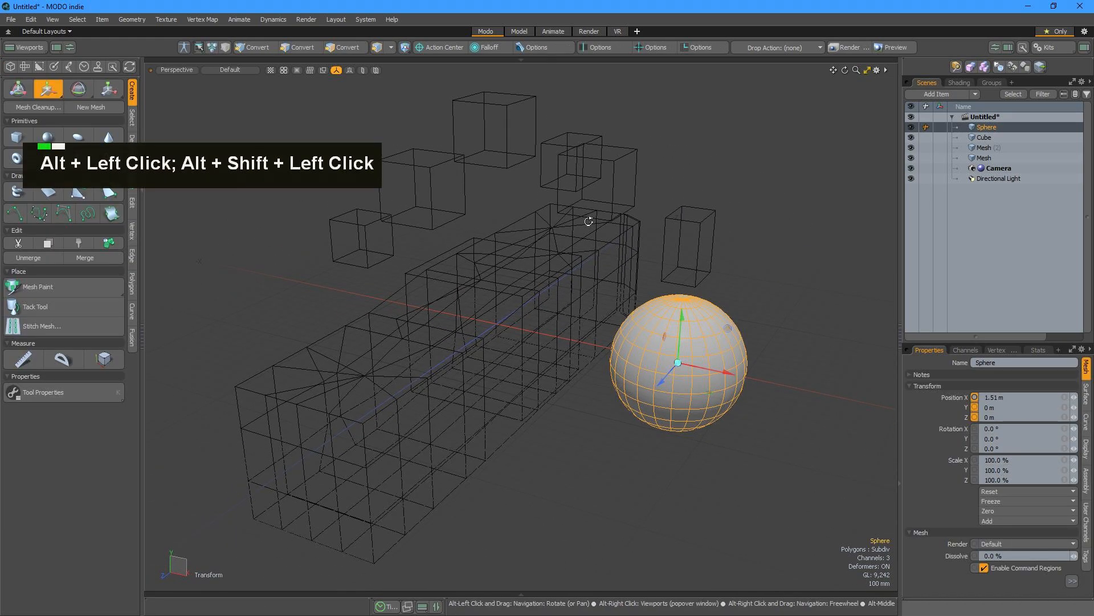
Step: Add a new mesh item and draw a uniform cube in it above and beyond the sphere, then return to item mode
key(n)
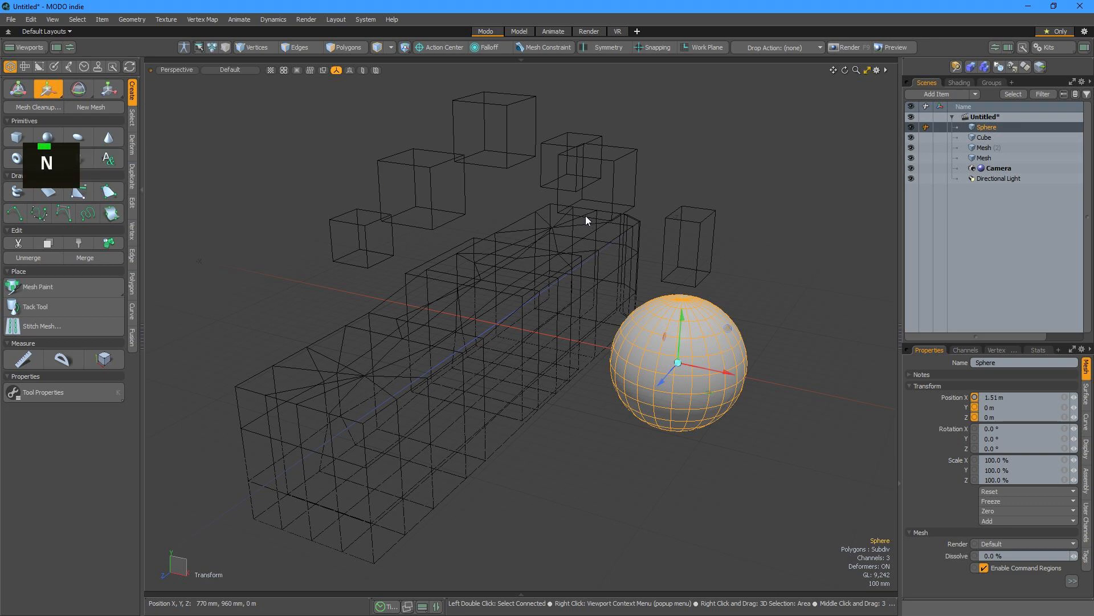
click(15, 135)
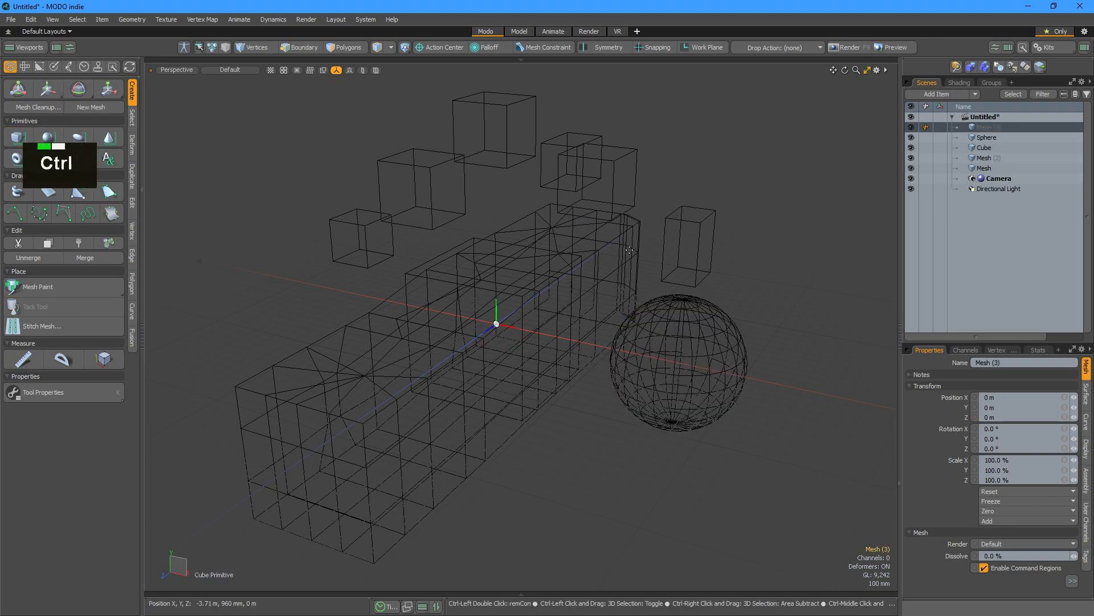
ctrl+click(741, 259)
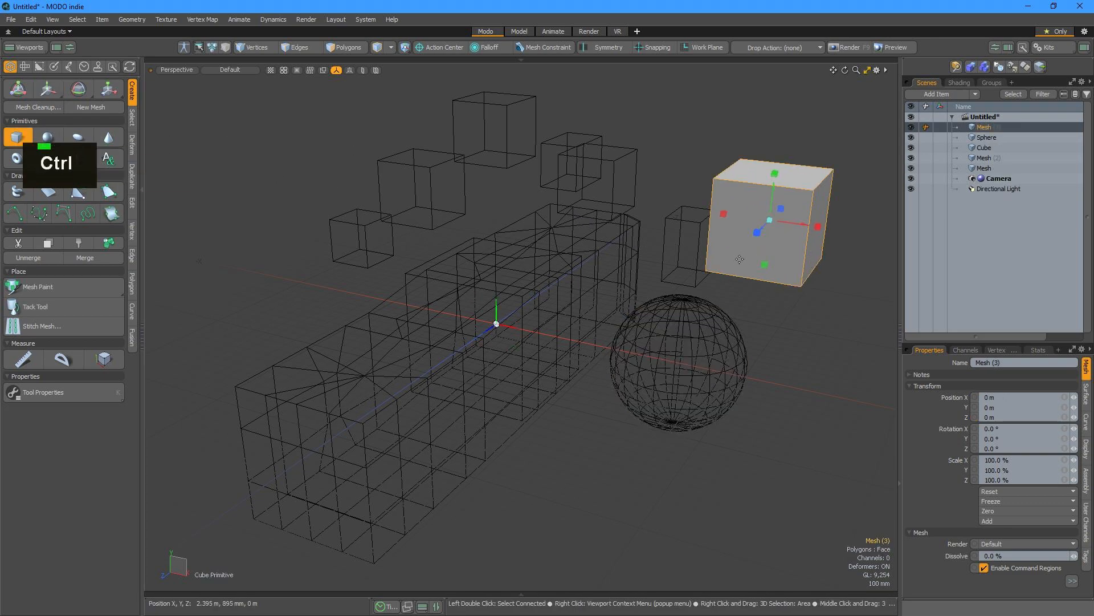
key(5)
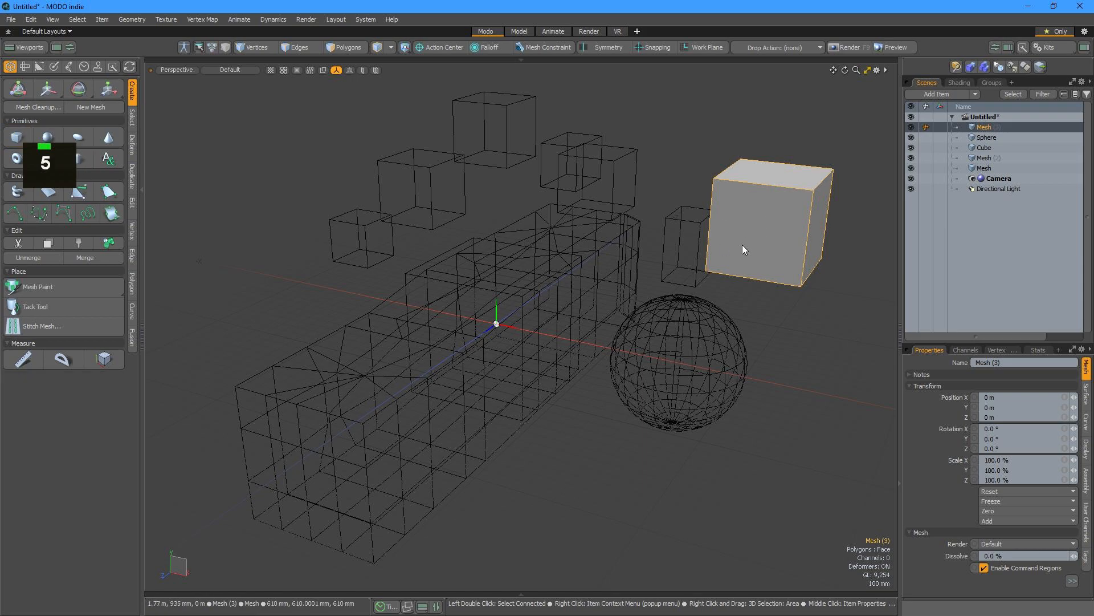
alt+shift+drag(742, 245, 707, 206)
scroll(707, 207, down, 3)
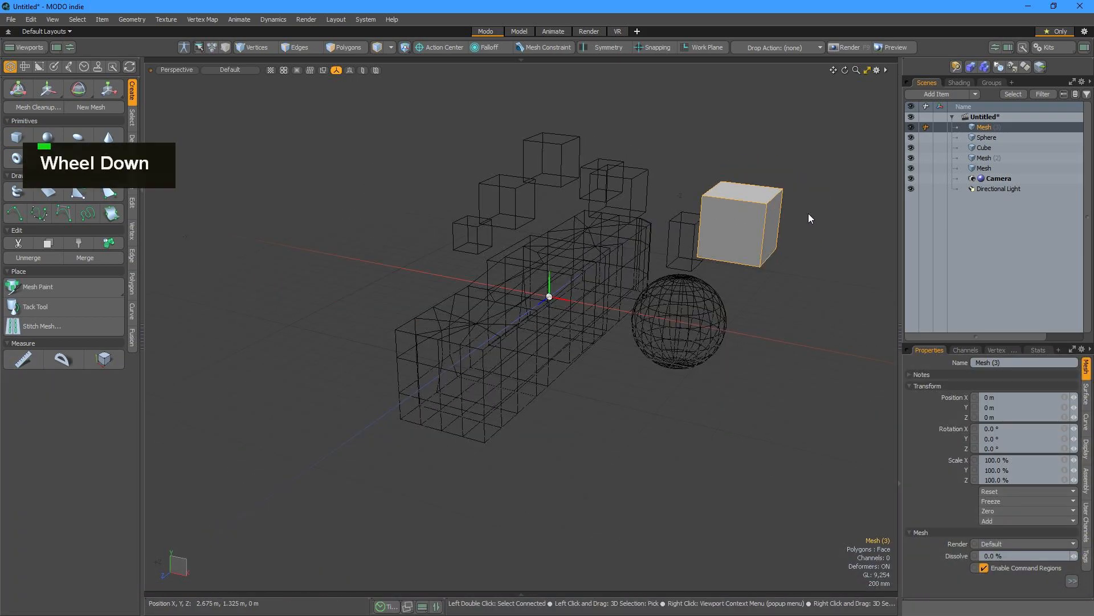
Step: Centre the new cube's item centre on its geometry, and create an instance of it moved to X 2.96 m, Y 1 m
key(w)
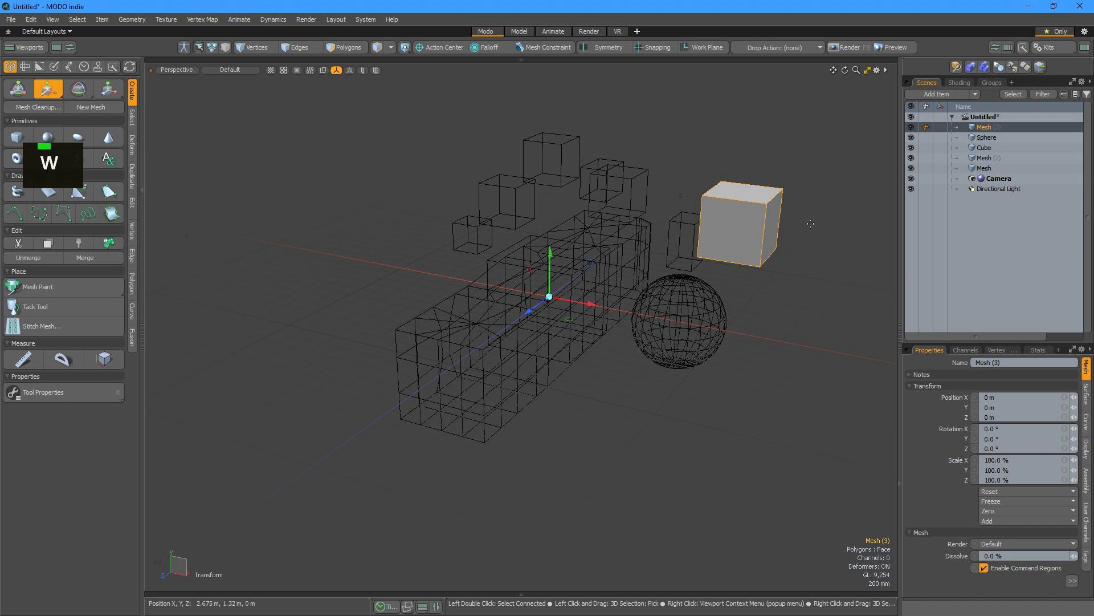
key(shift)
key(5)
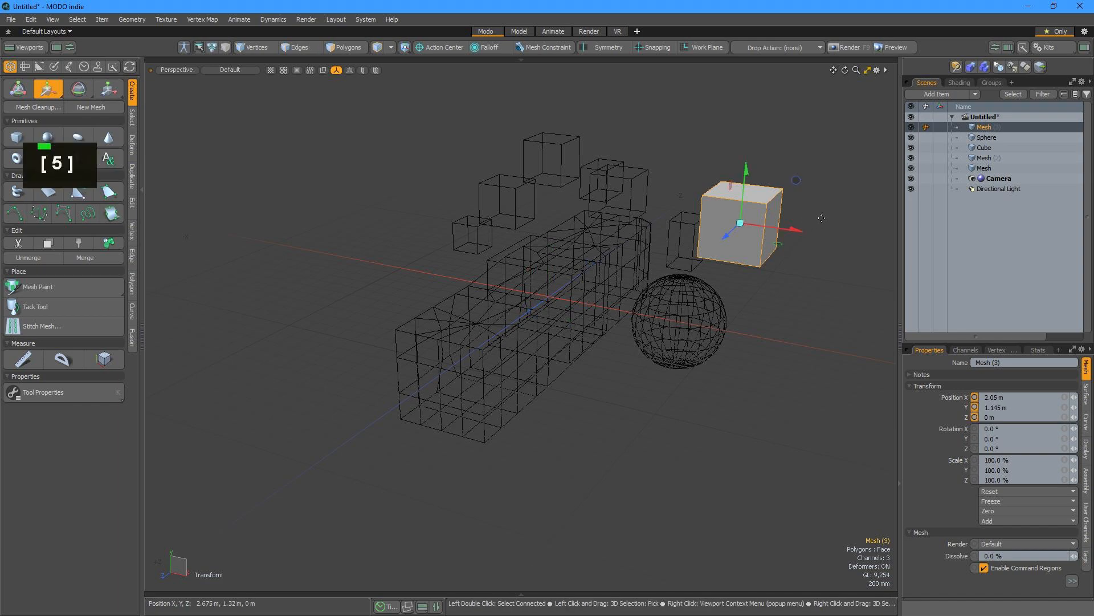
key(shift+d)
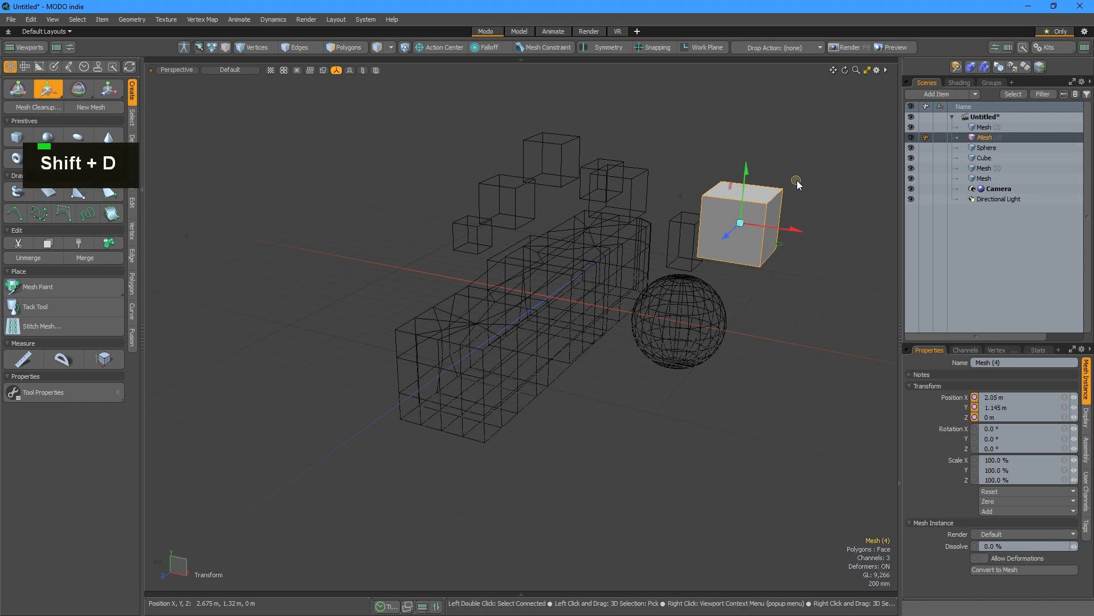
drag(797, 184, 835, 221)
Step: Move the source cube's upper outer edge inward and down to slope its side, then return to item mode
key(2)
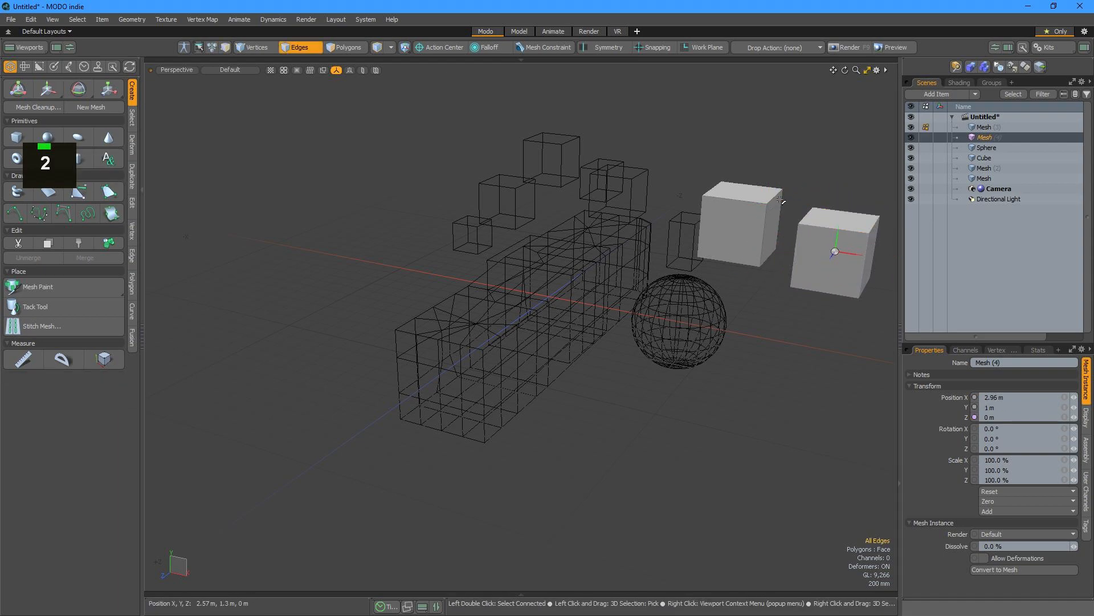
click(774, 210)
key(w)
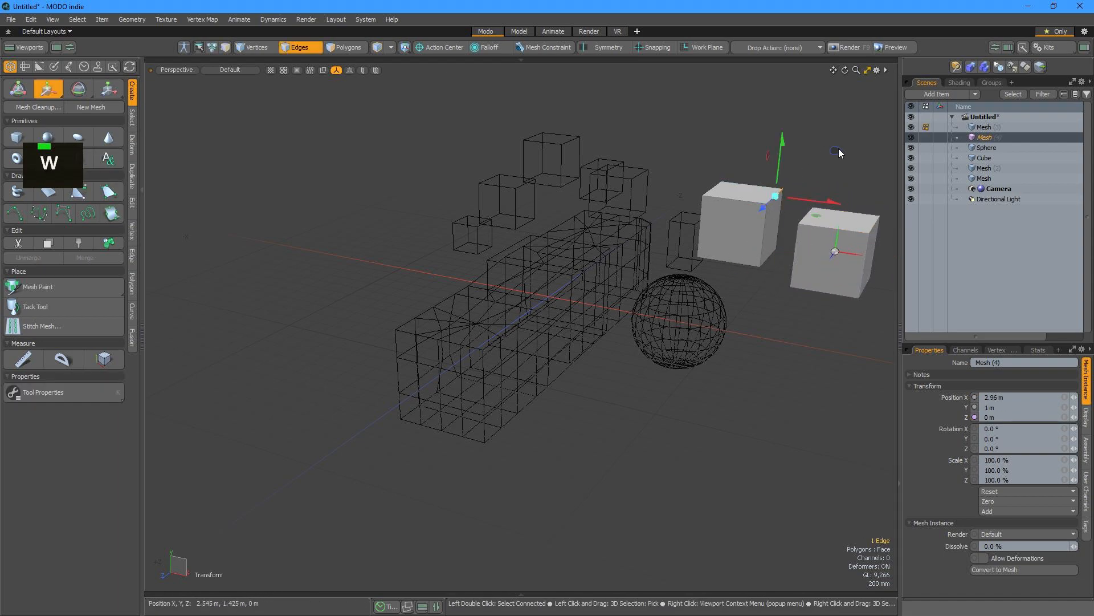
drag(834, 150, 803, 167)
key(5)
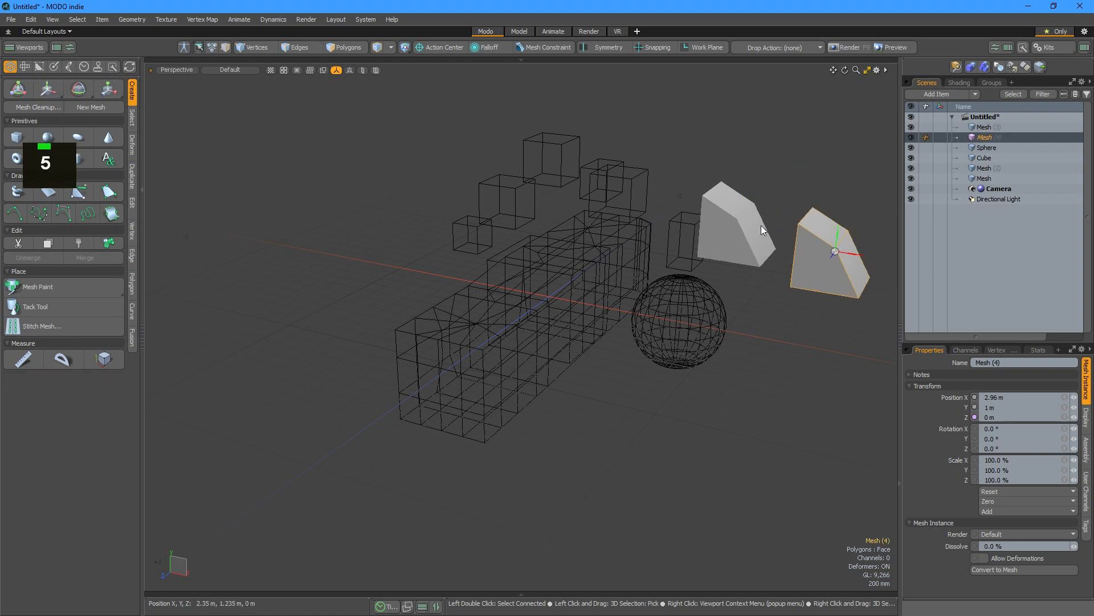
Step: Duplicate the sloped source cube as an independent mesh and move the copy to X 2.245 m, Y 2.045 m
click(733, 224)
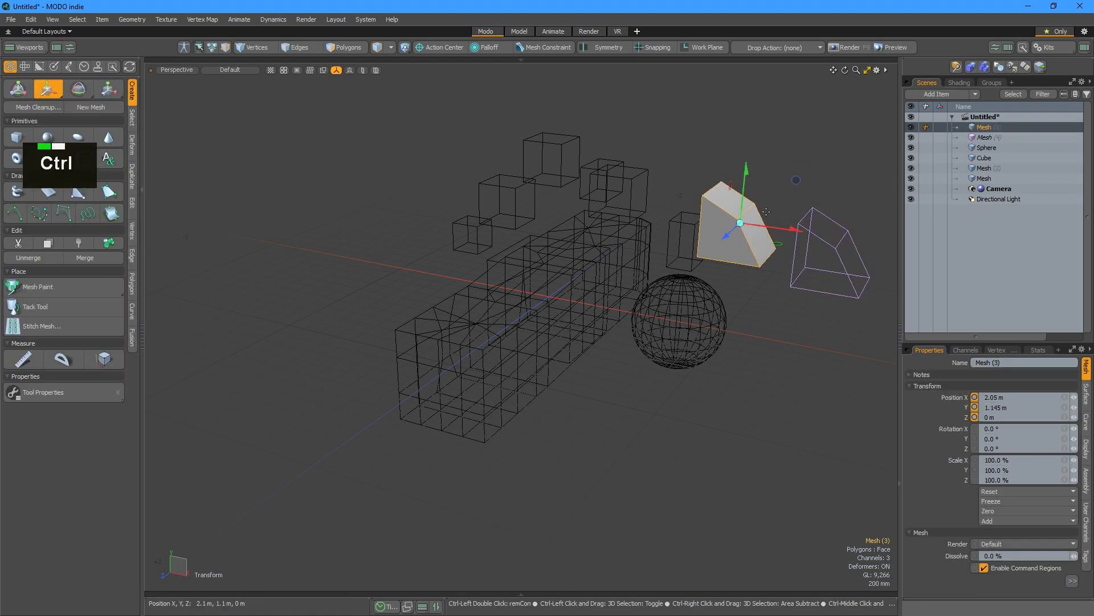
key(ctrl+d)
drag(799, 182, 830, 81)
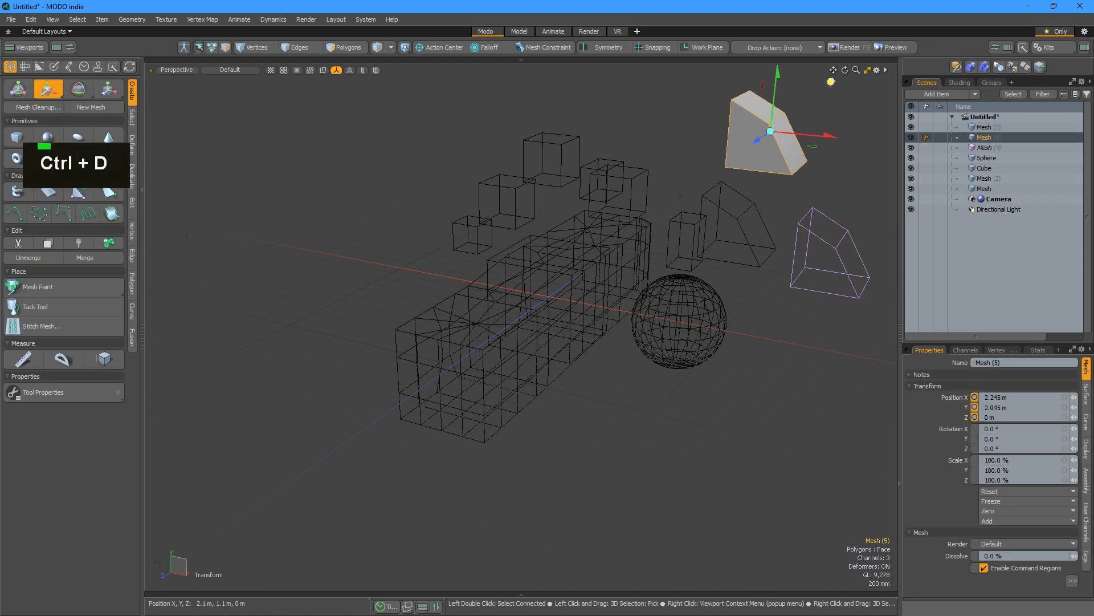
key(q)
Step: Move the source cube's displaced upper edge back outward to restore its cube shape, then return to item mode
click(748, 209)
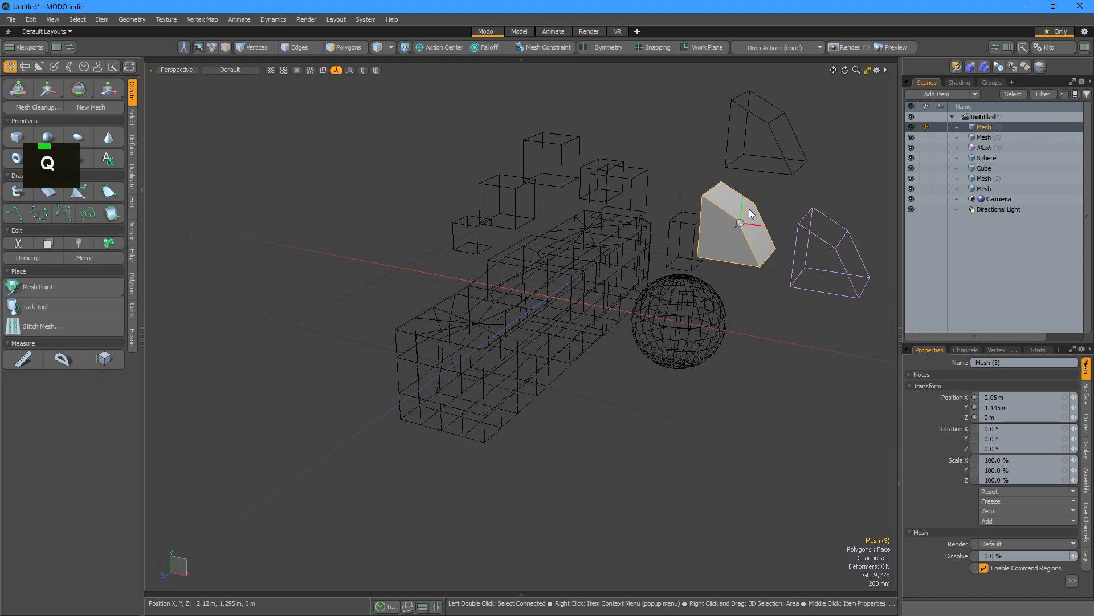
key(2)
key(w)
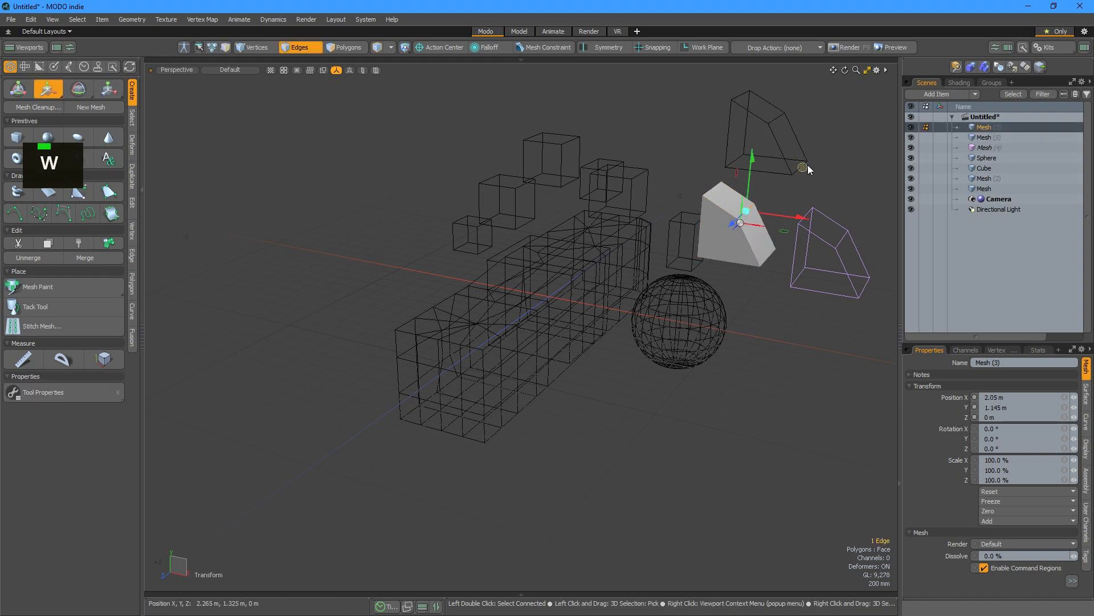
drag(807, 167, 830, 158)
key(5)
Step: Match the sloped duplicate's position to the source cube, then raise the duplicate to Y 1.97 m
double_click(766, 123)
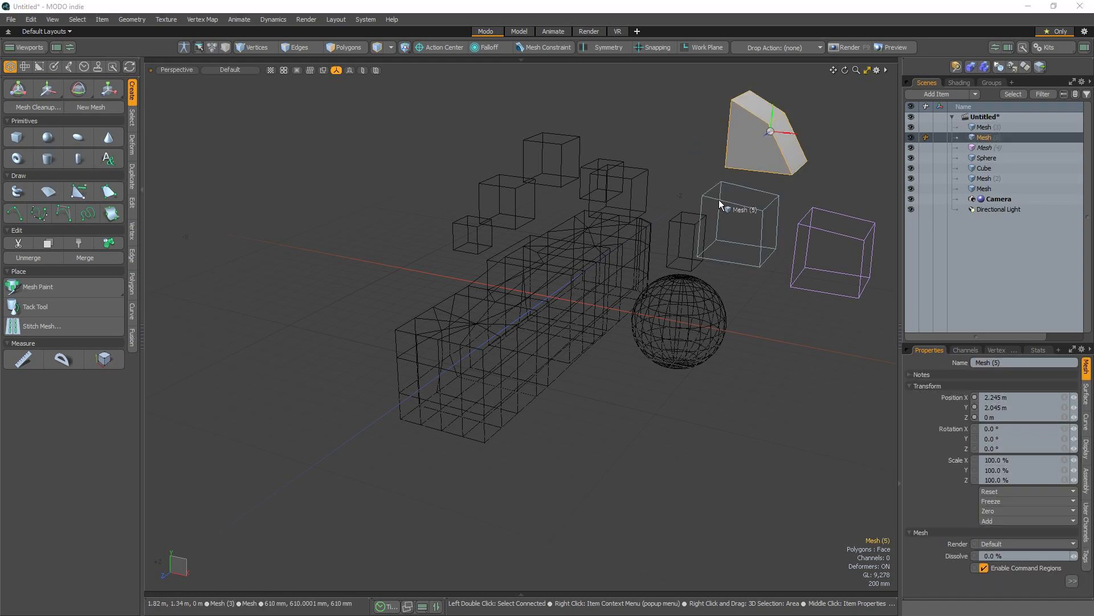
drag(720, 200, 666, 122)
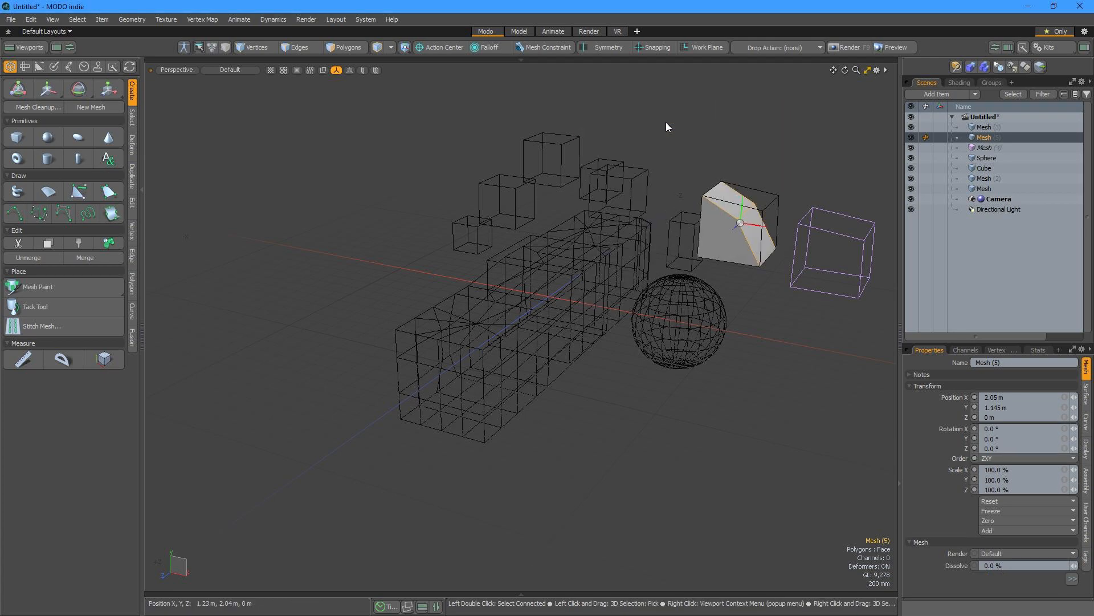
key(w)
drag(745, 174, 754, 88)
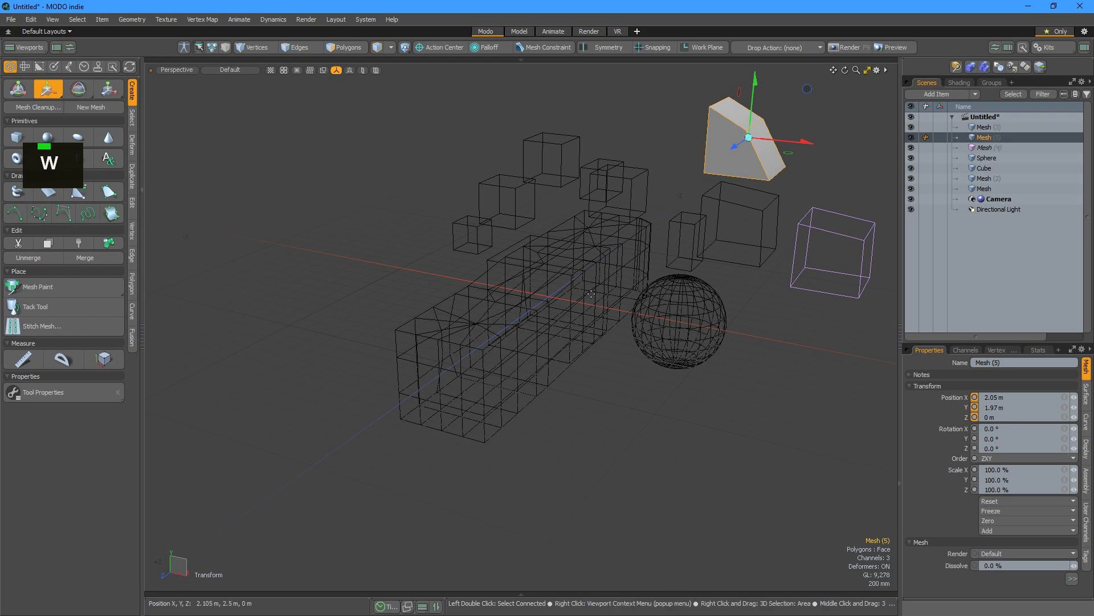
key(q)
Step: In the 3D viewport properties, set the inactive meshes' shading style to Default and their wireframe overlay to None
alt+shift+drag(684, 171, 624, 189)
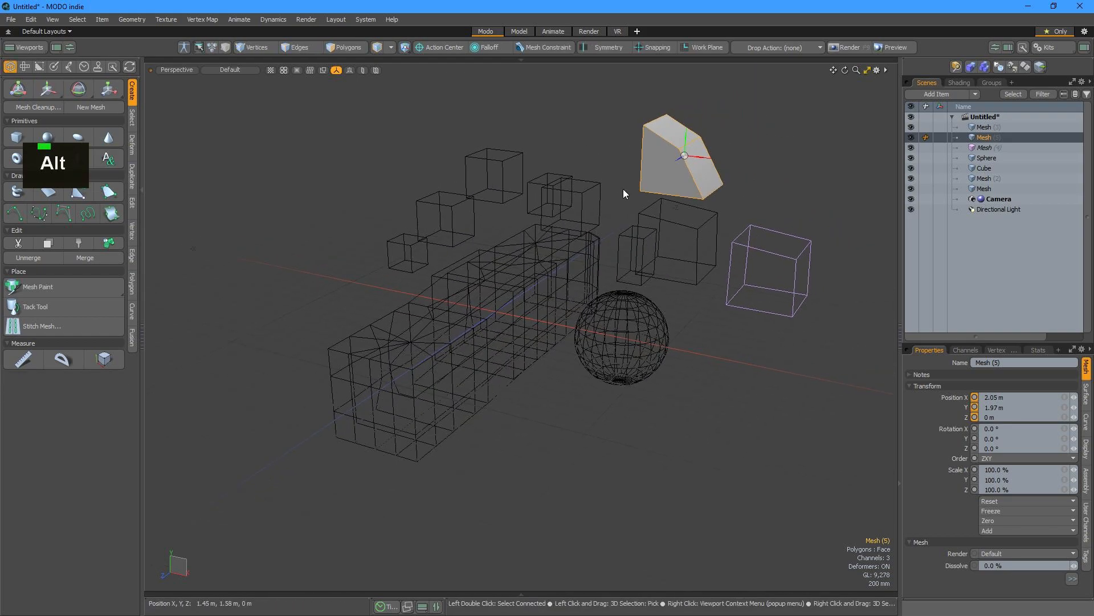
key(o)
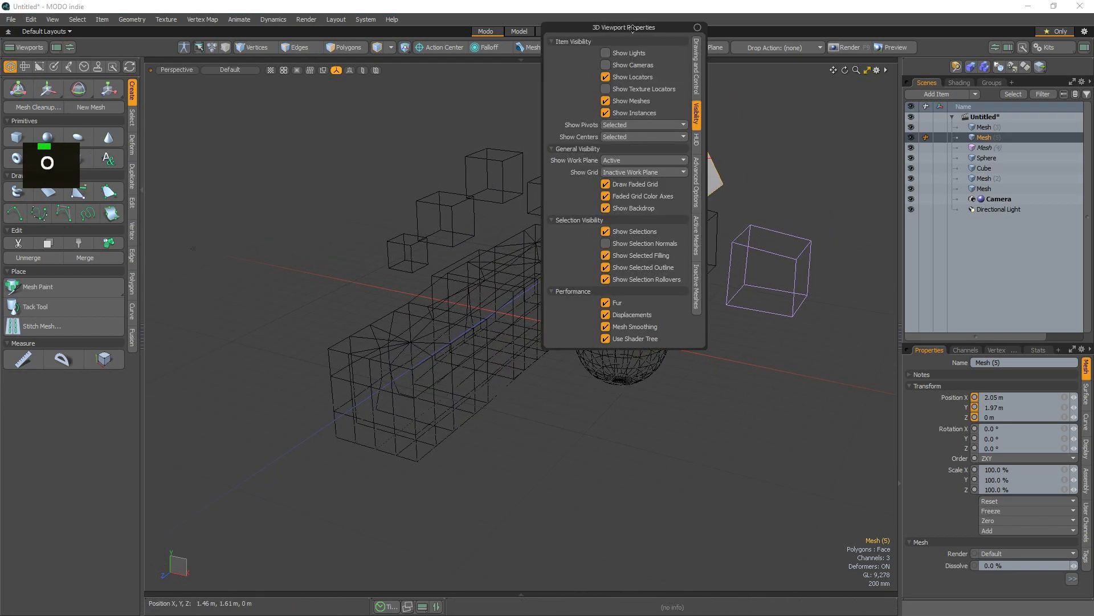
drag(577, 37, 231, 111)
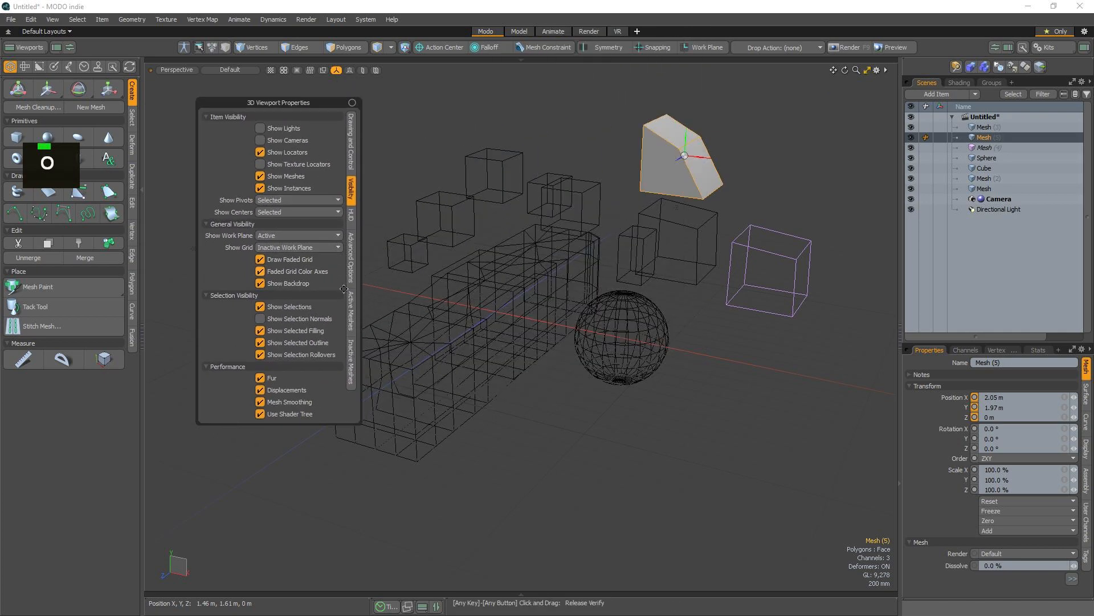
click(352, 352)
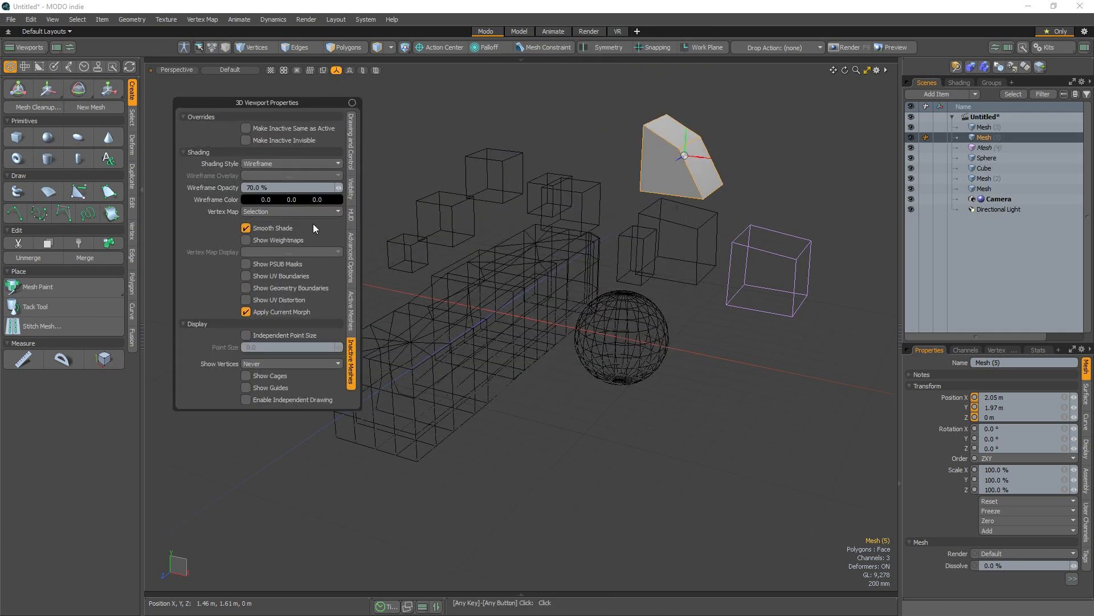
click(299, 163)
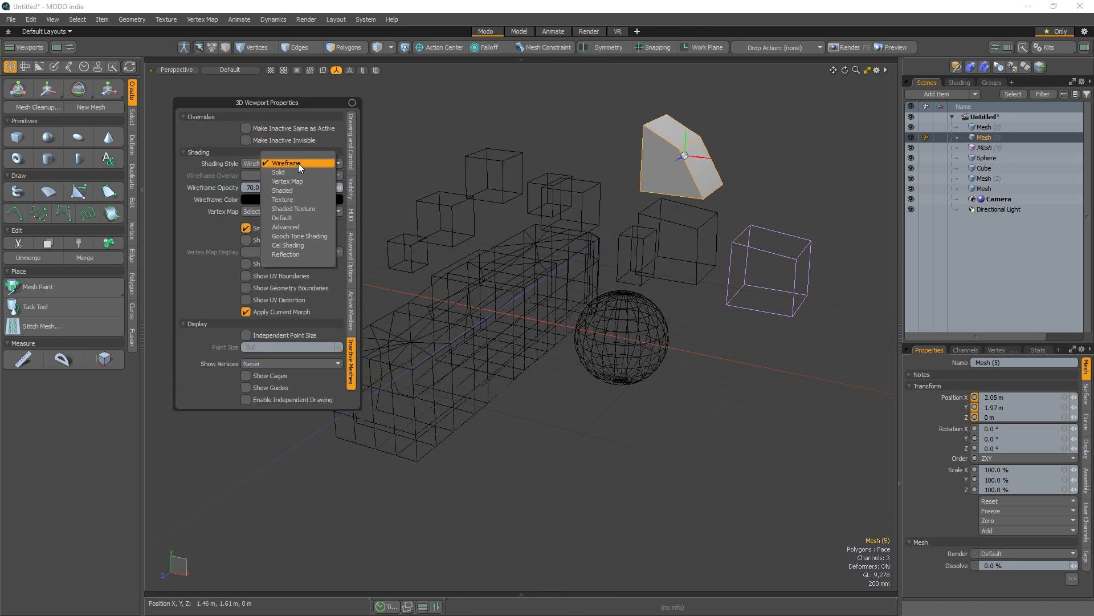
click(284, 217)
click(271, 175)
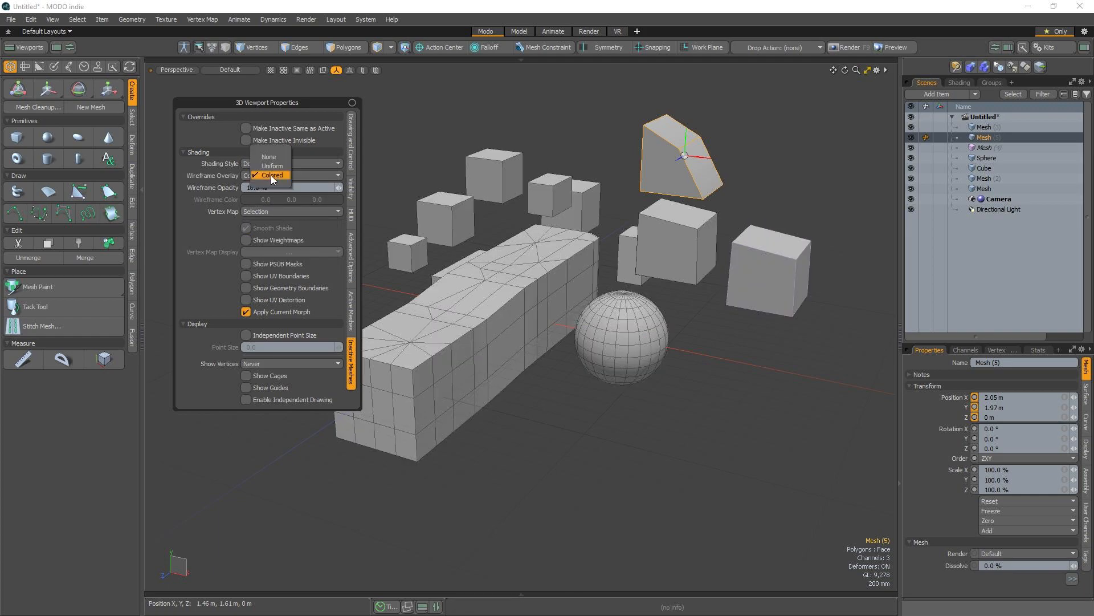
click(276, 156)
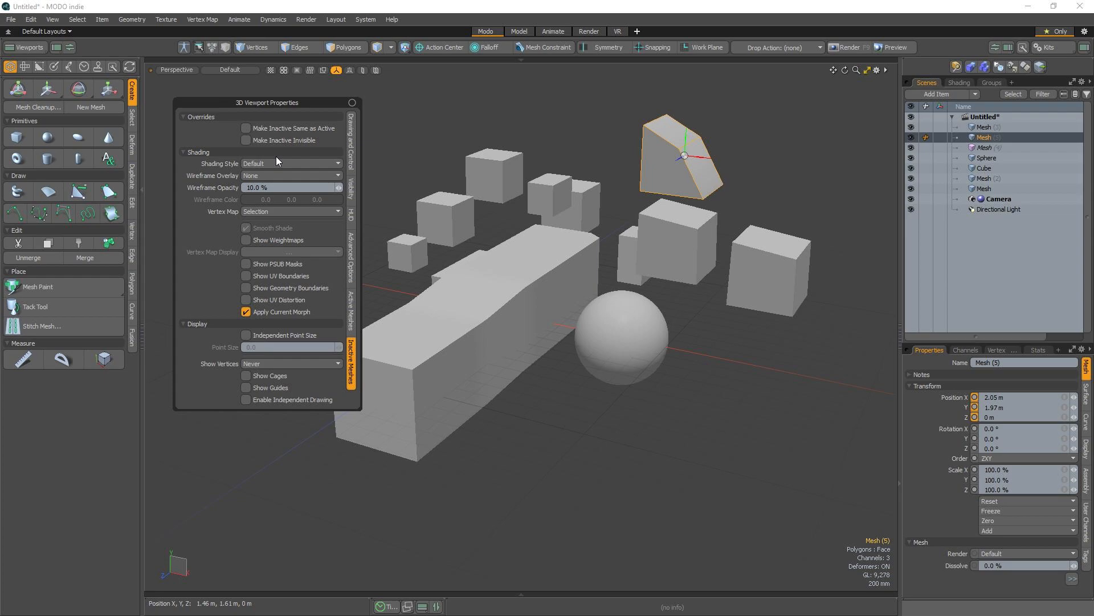
Step: Review the Advanced Options, HUD, Visibility, and Drawing and Control viewport settings, and examine the solid-shaded scene around the block
click(350, 251)
click(351, 213)
click(352, 186)
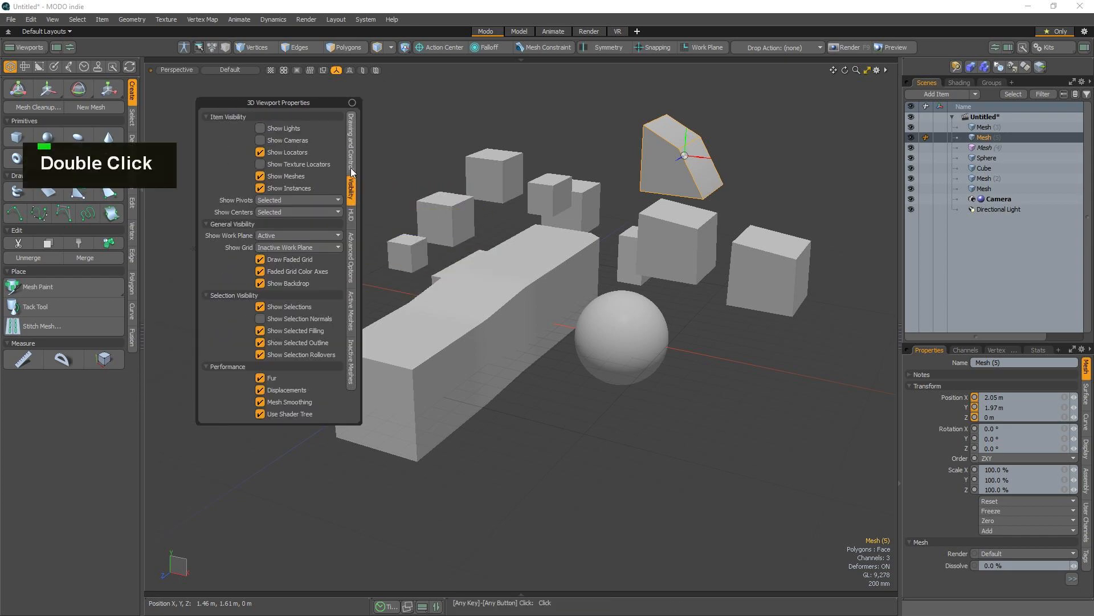
click(351, 168)
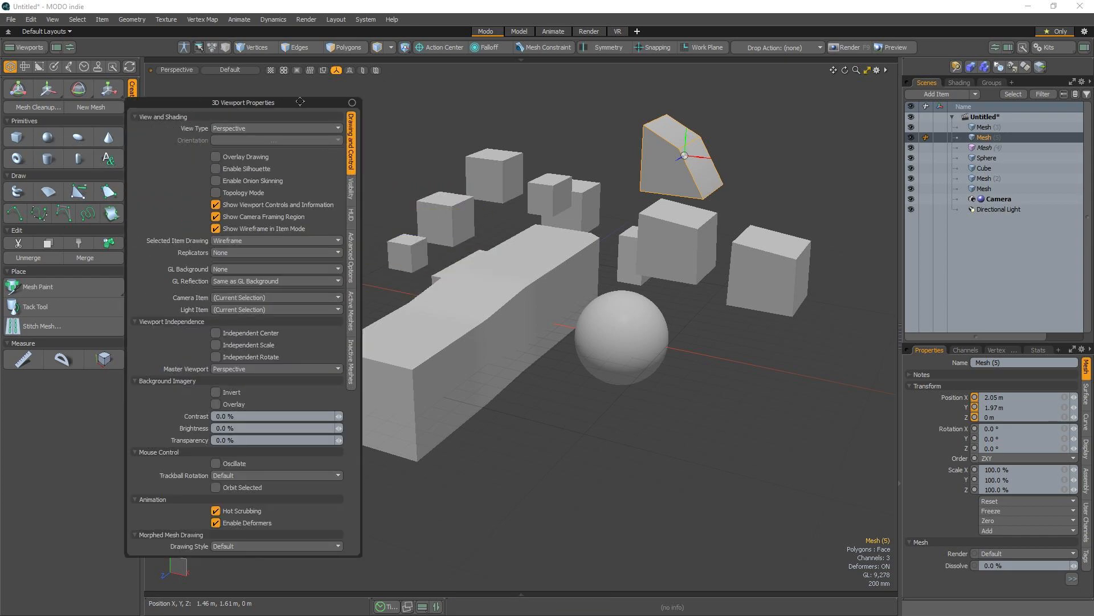
drag(301, 102, 336, 87)
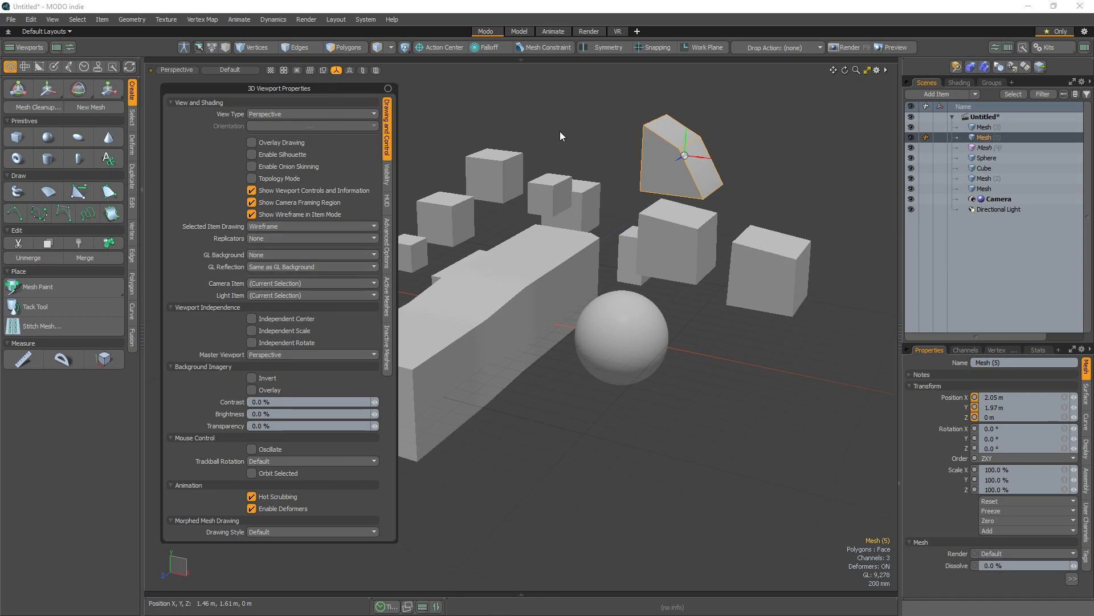
key(q)
alt+drag(613, 146, 459, 205)
scroll(634, 370, up, 5)
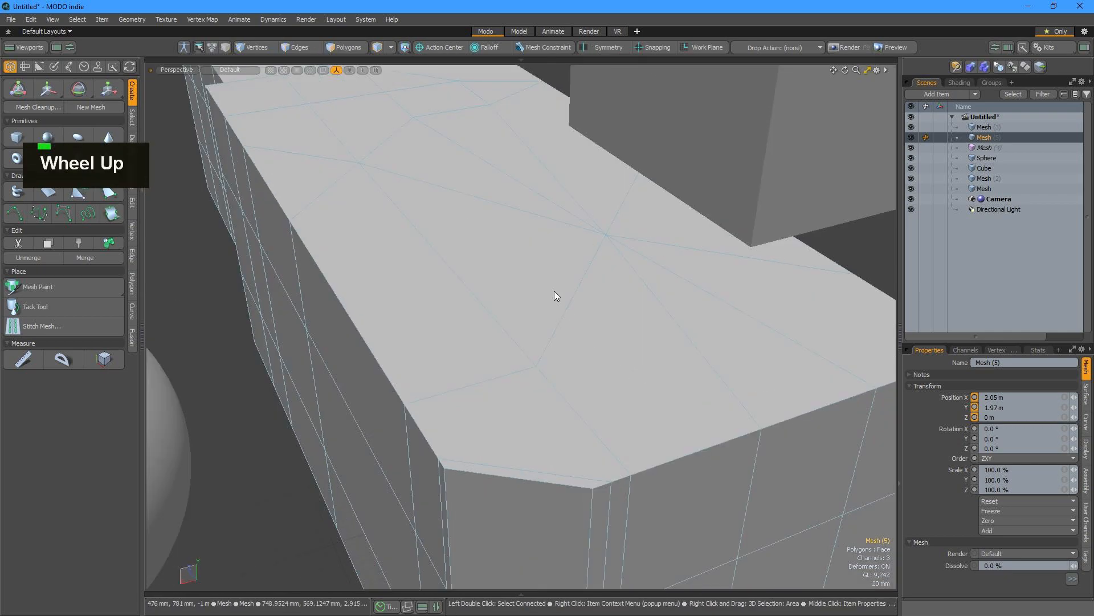
key(a)
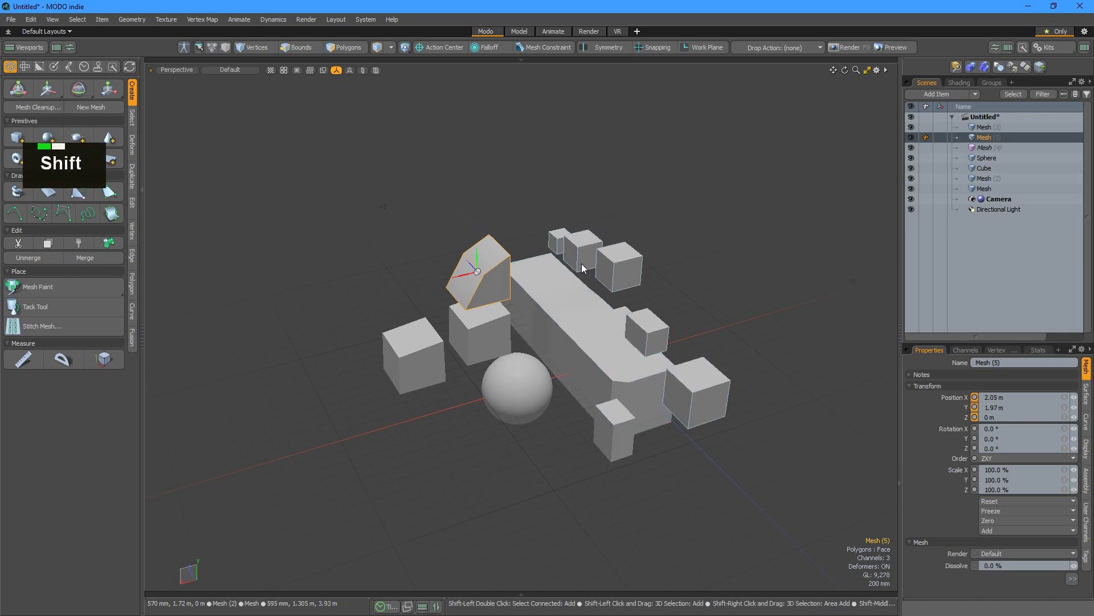
Step: Preview the sloped mesh with subdivision smoothing from a close view and turn it off again, switching to edge mode
key(shift+a)
alt+drag(367, 257, 615, 232)
alt+scroll(581, 261, down, 3)
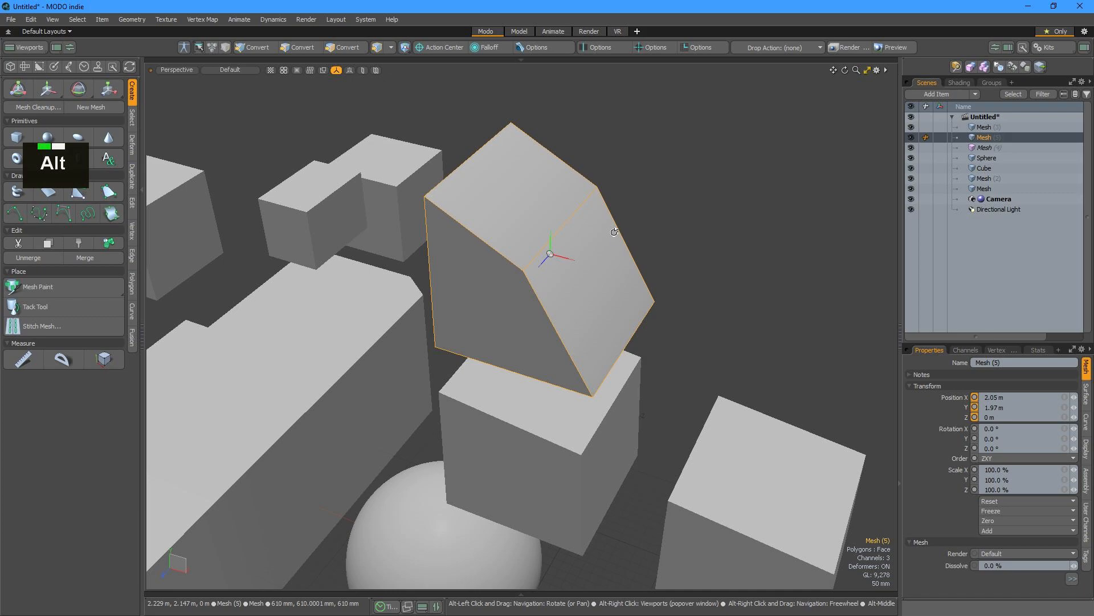
key(f)
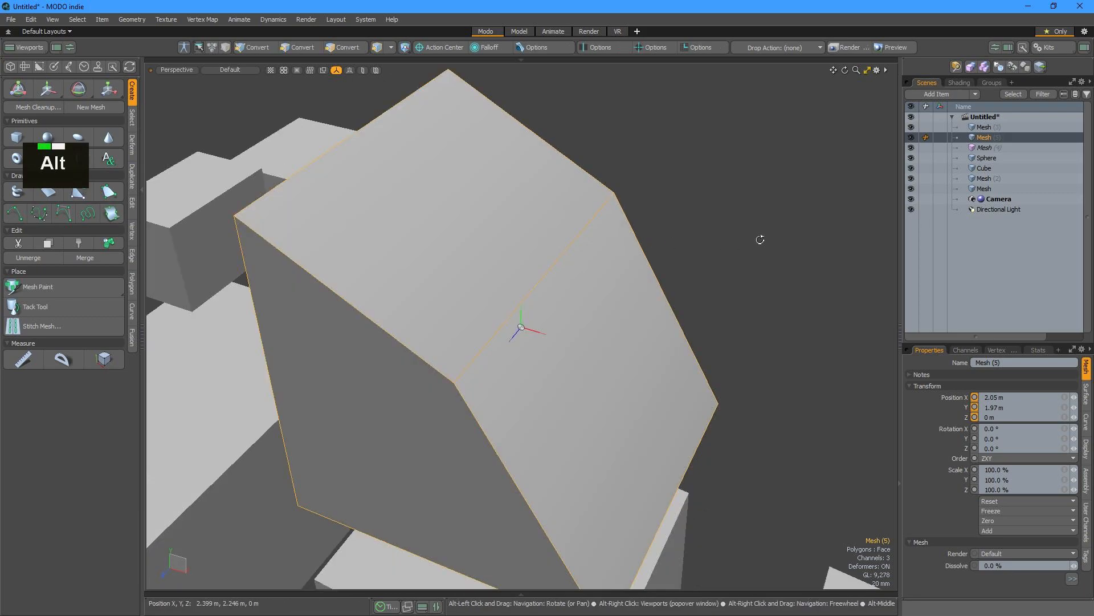
alt+drag(760, 238, 521, 230)
key(f)
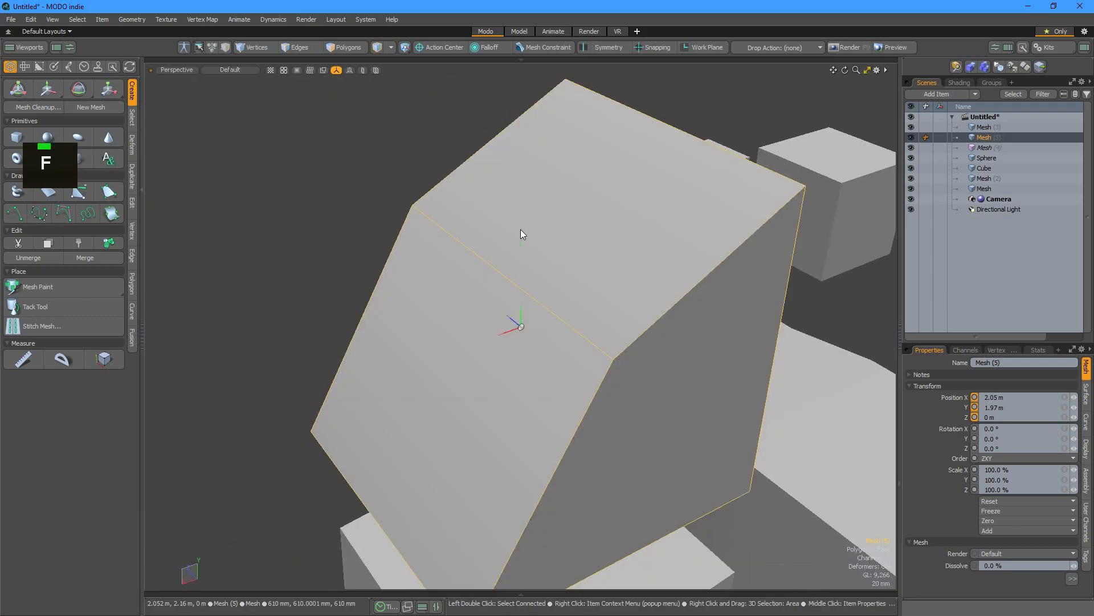
key(Tab)
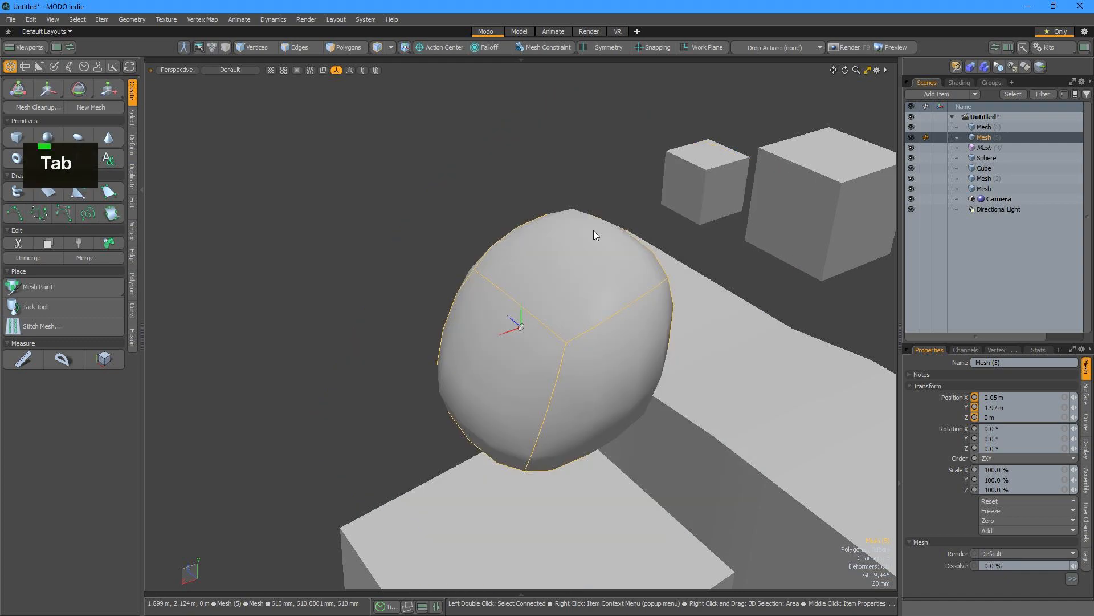
key(2)
key(Tab)
Step: Frame the view on the sloped mesh's selected upper edge, inspect it from another side, and return to item mode
key(f)
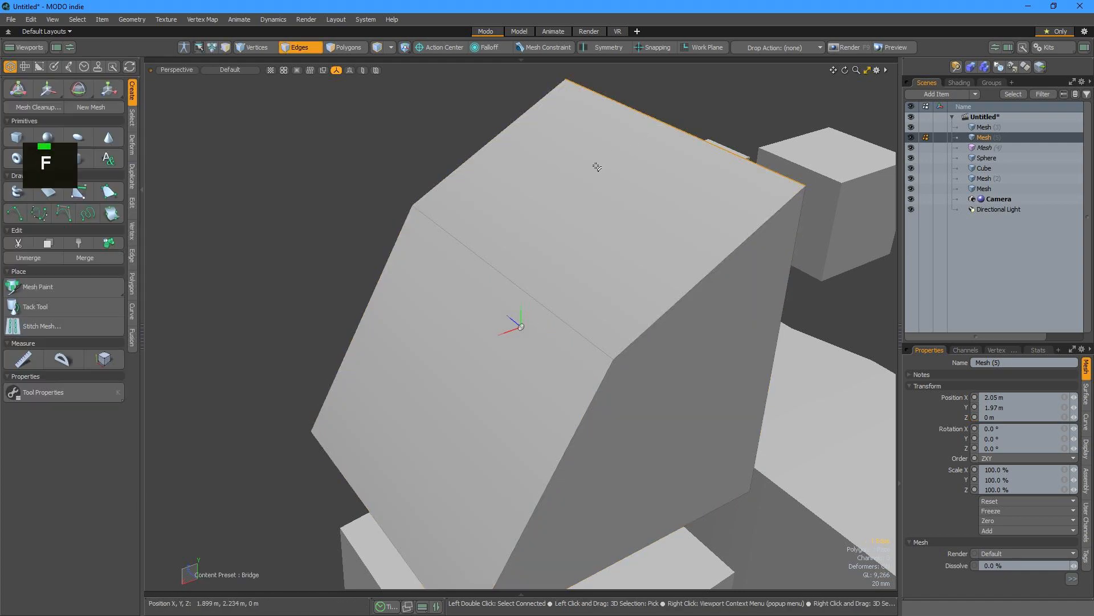
scroll(571, 198, down, 5)
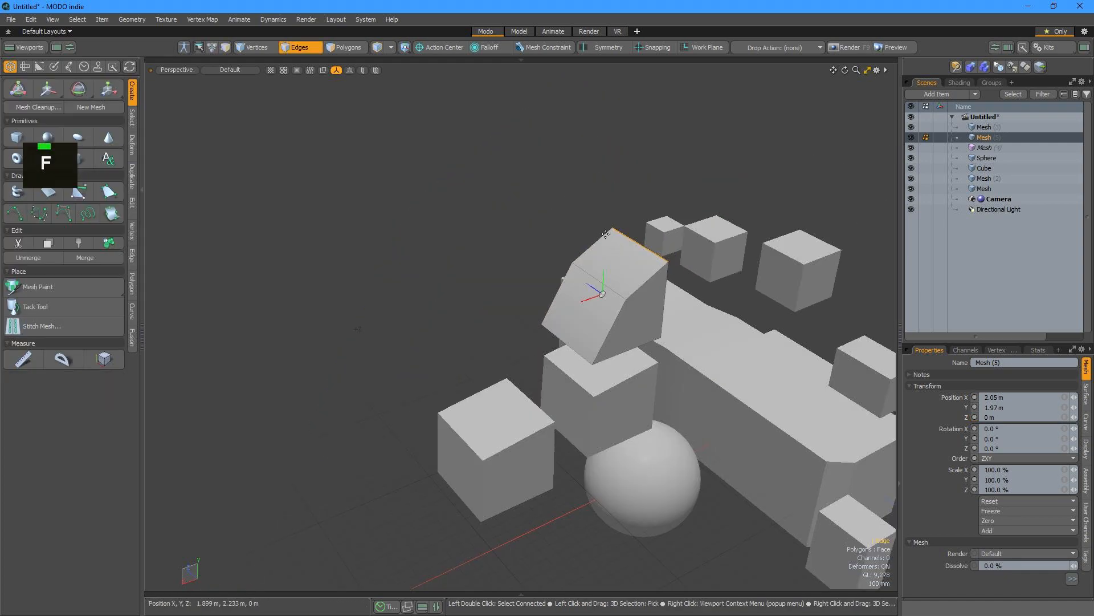
key(shift+a)
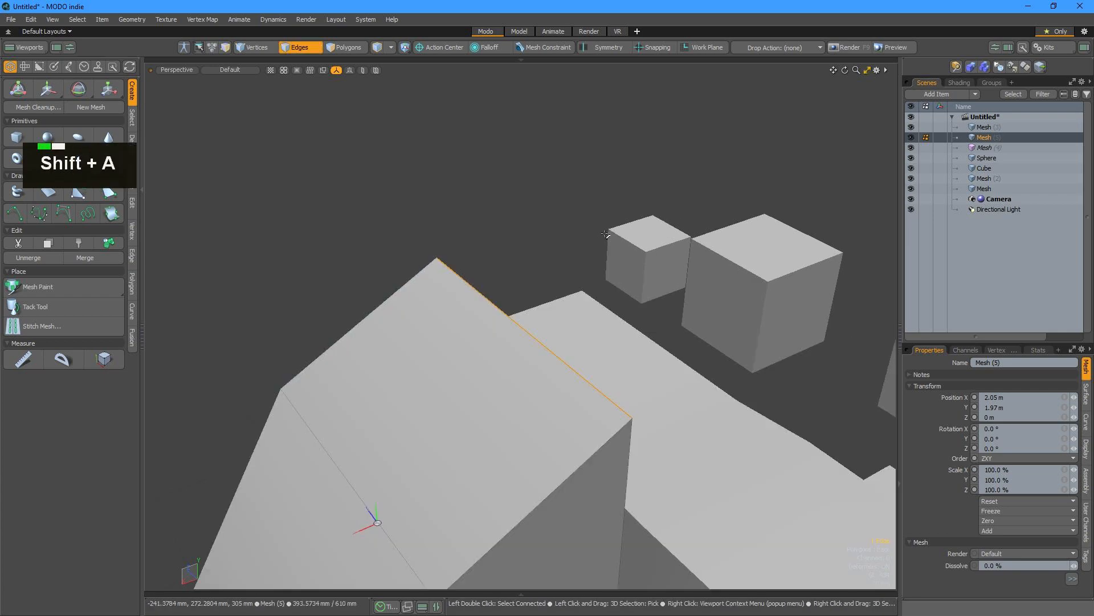
alt+drag(618, 234, 455, 205)
key(5)
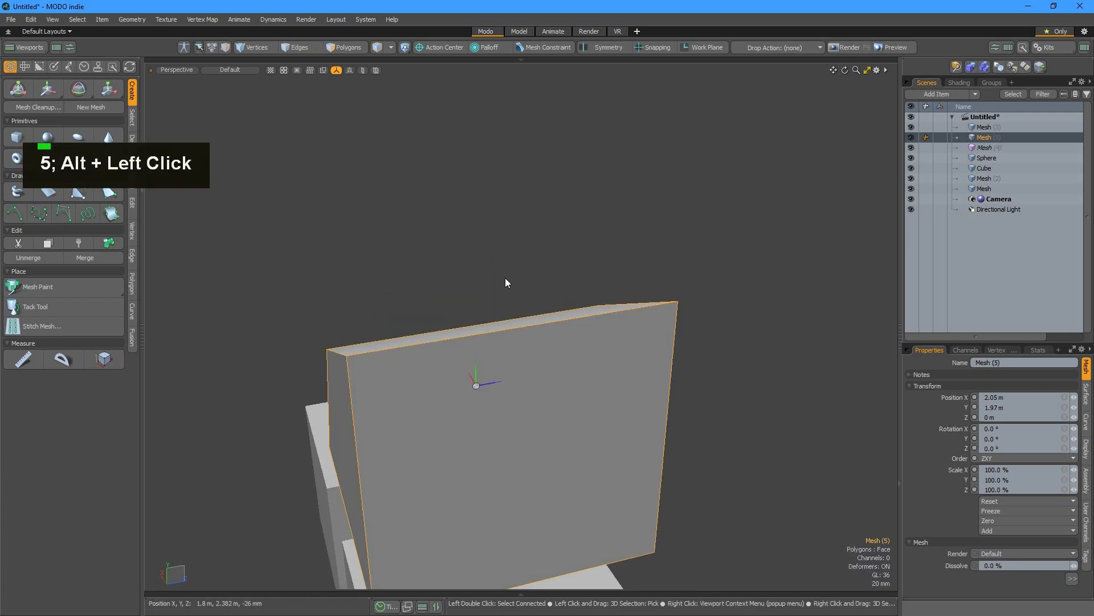
alt+drag(507, 281, 445, 302)
Step: Select the sloped mesh's upper polygon in polygon mode and align the view squarely to it
key(3)
click(487, 291)
alt+drag(758, 302, 681, 313)
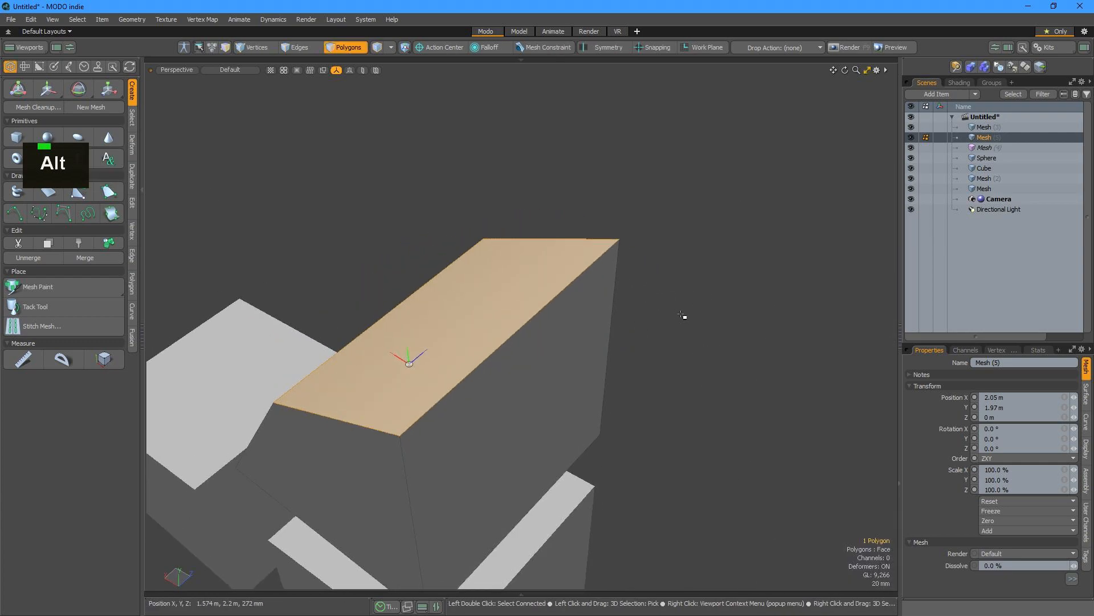
key(ctrl+a)
key(shift+a)
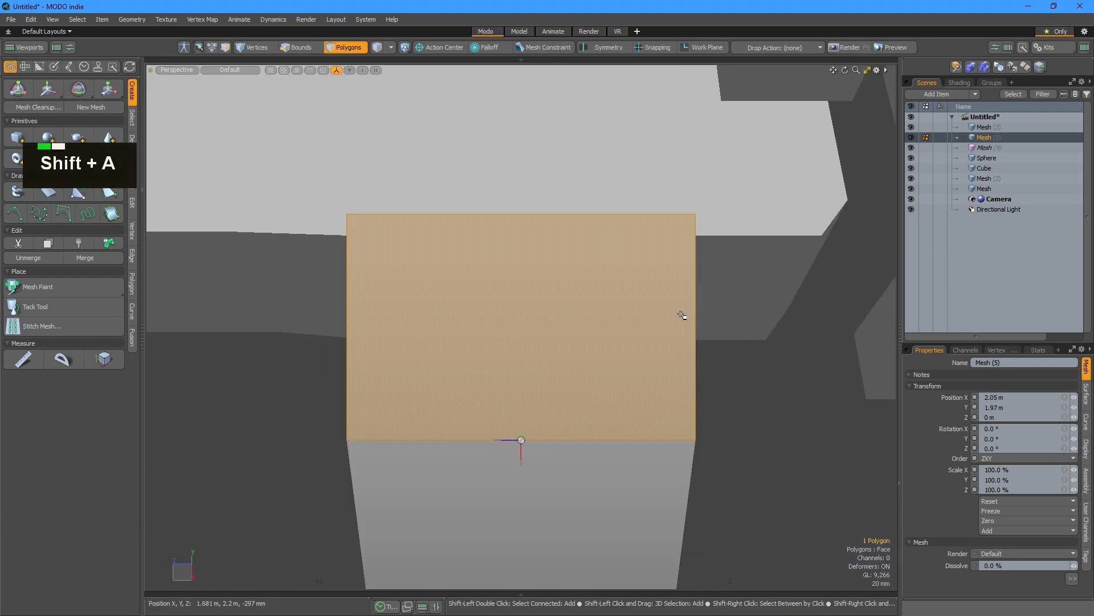
key(ctrl+a)
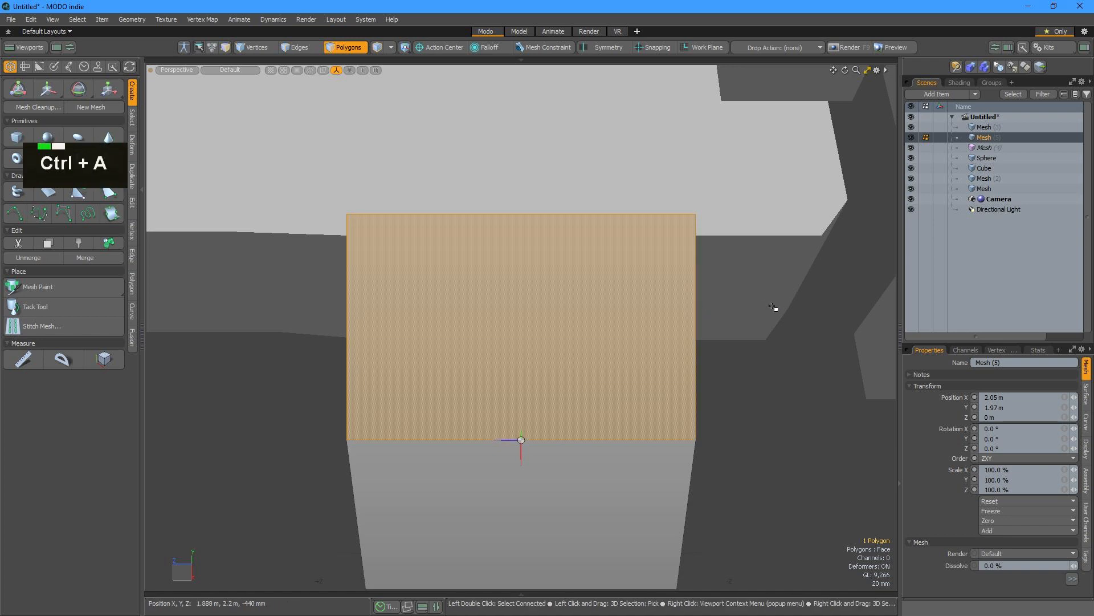
Step: Select the steep front polygon of the sloped mesh, align the view squarely to it, and activate the Move tool
key(shift+a)
alt+drag(750, 330, 631, 471)
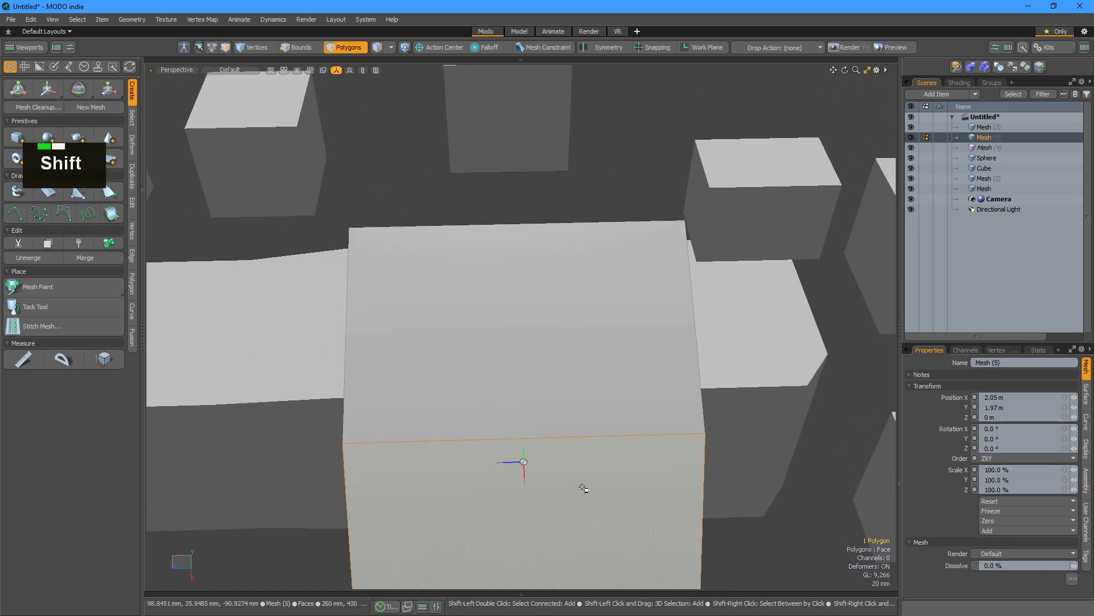
key(shift+a)
key(shift+a)
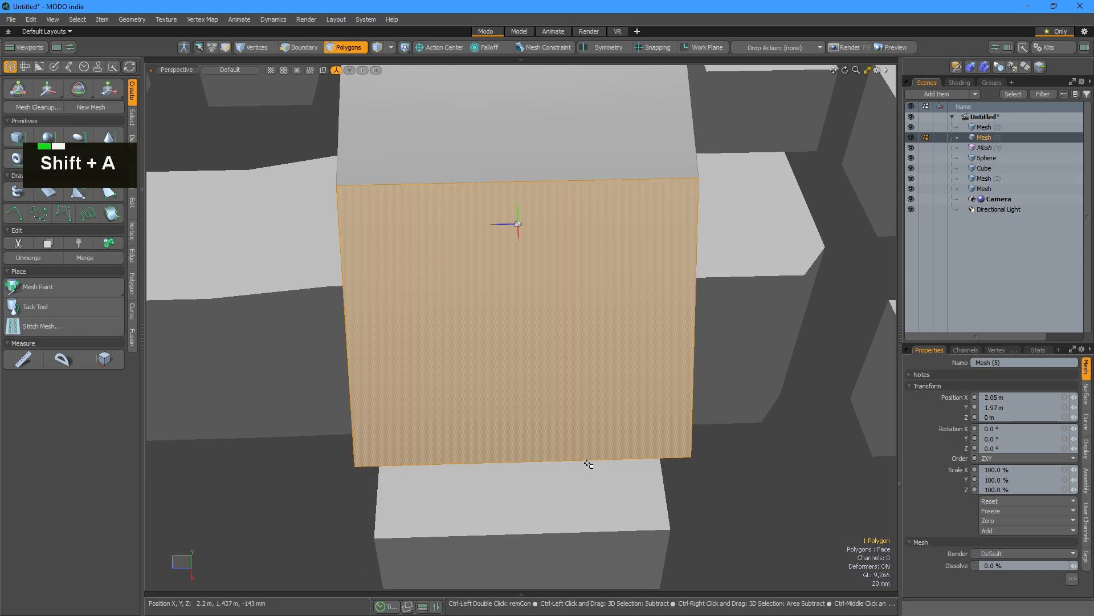
key(ctrl+a)
key(w)
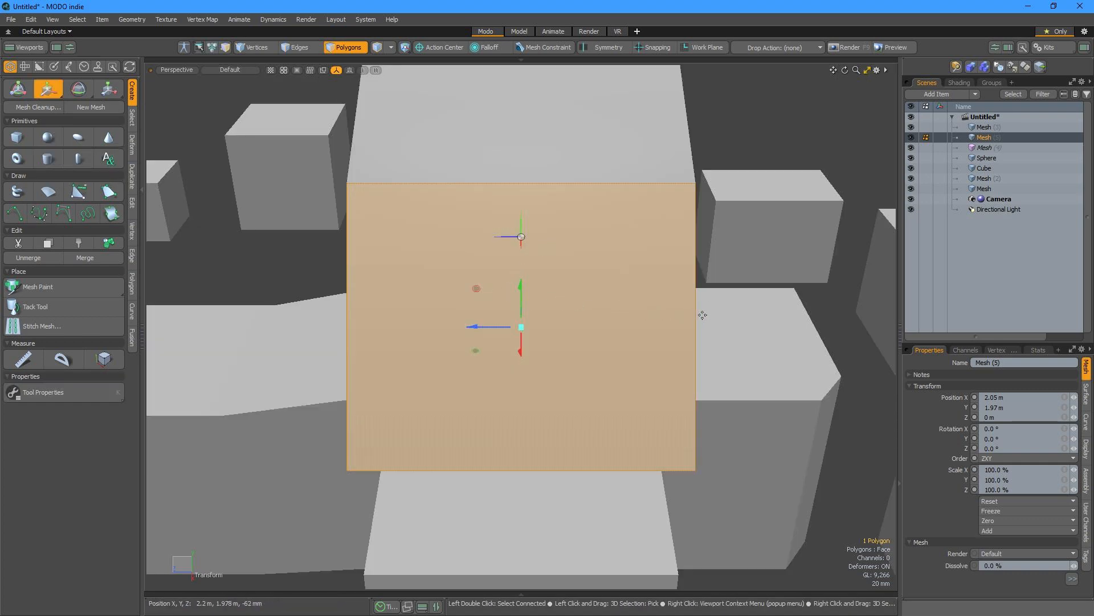
Step: Examine the selected polygon by fitting the whole scene, framing the selection, and recentring the view on points around the mesh
alt+drag(701, 310, 612, 294)
key(a)
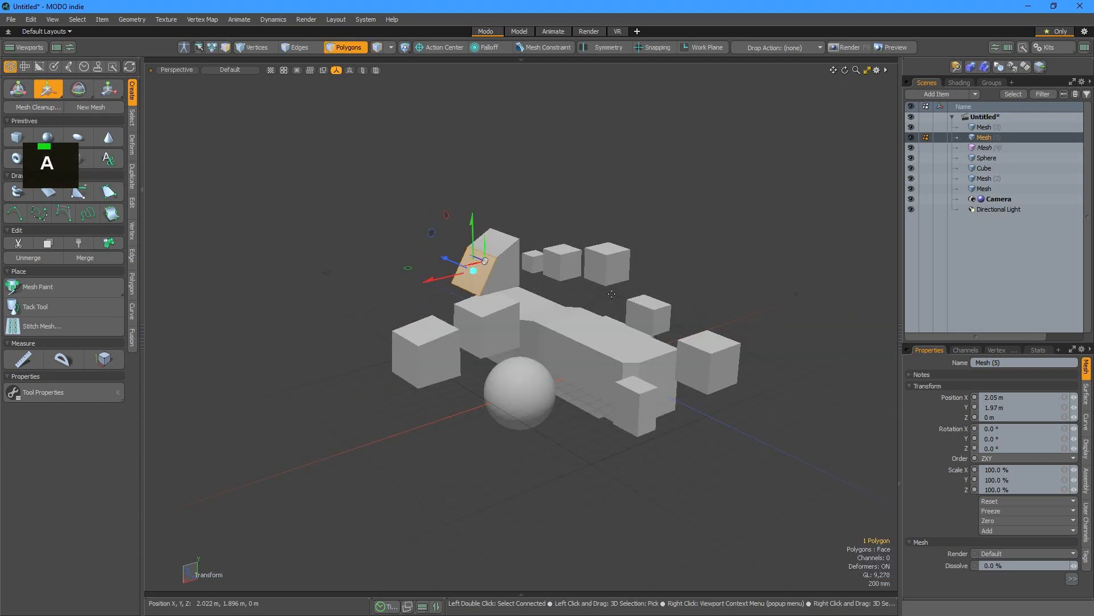
key(shift+a)
key(a)
key(g)
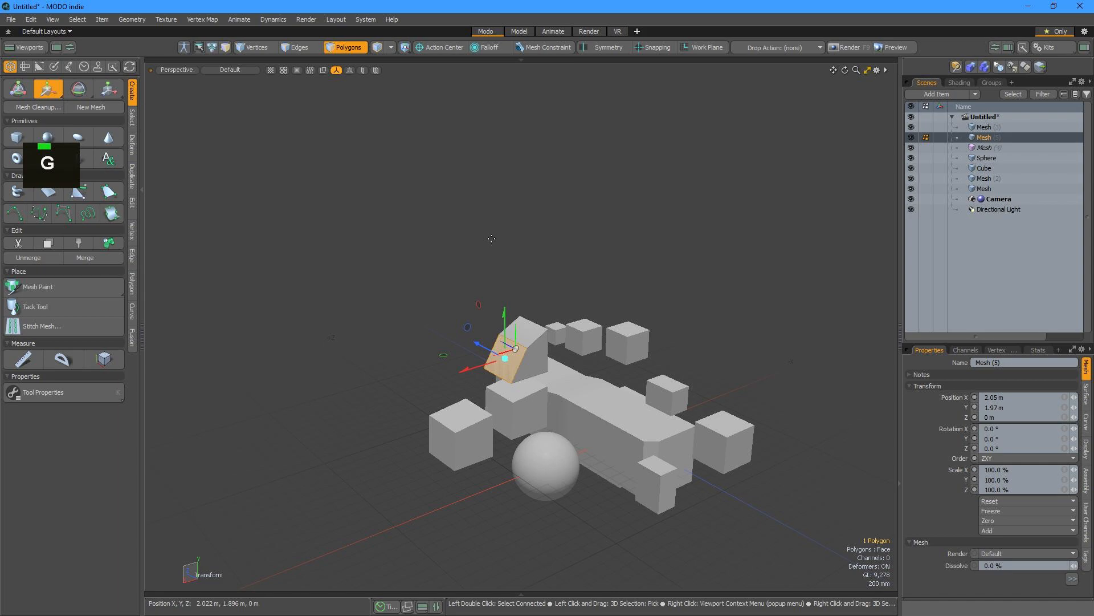
scroll(572, 325, up, 5)
key(g)
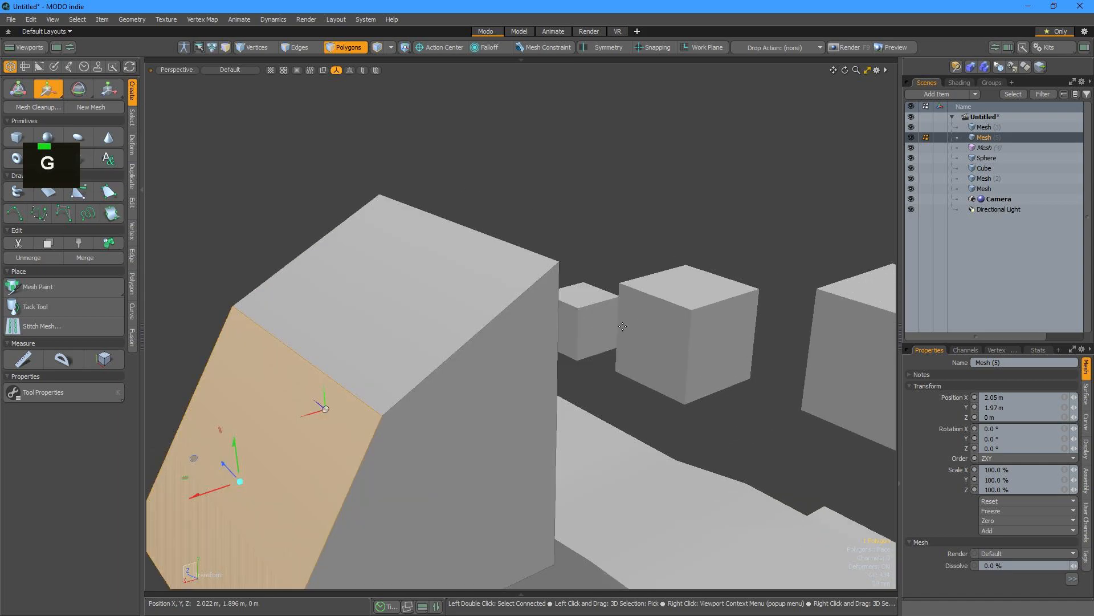
alt+drag(642, 314, 555, 276)
alt+drag(728, 411, 353, 240)
key(g)
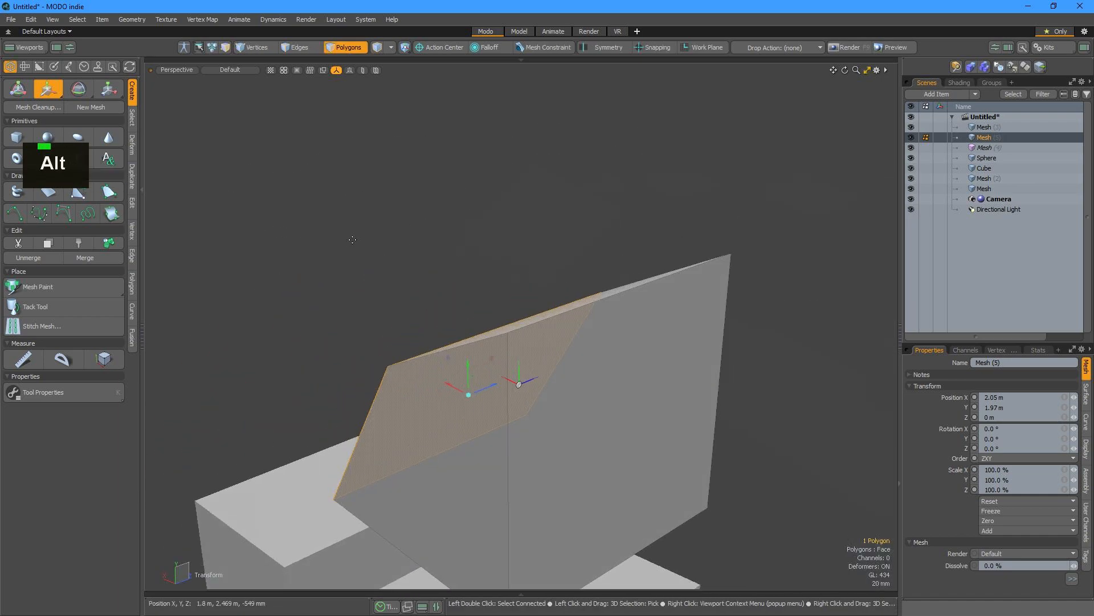
Step: Scale the sloped mesh item uniformly to 153% and freeze its scale
key(r)
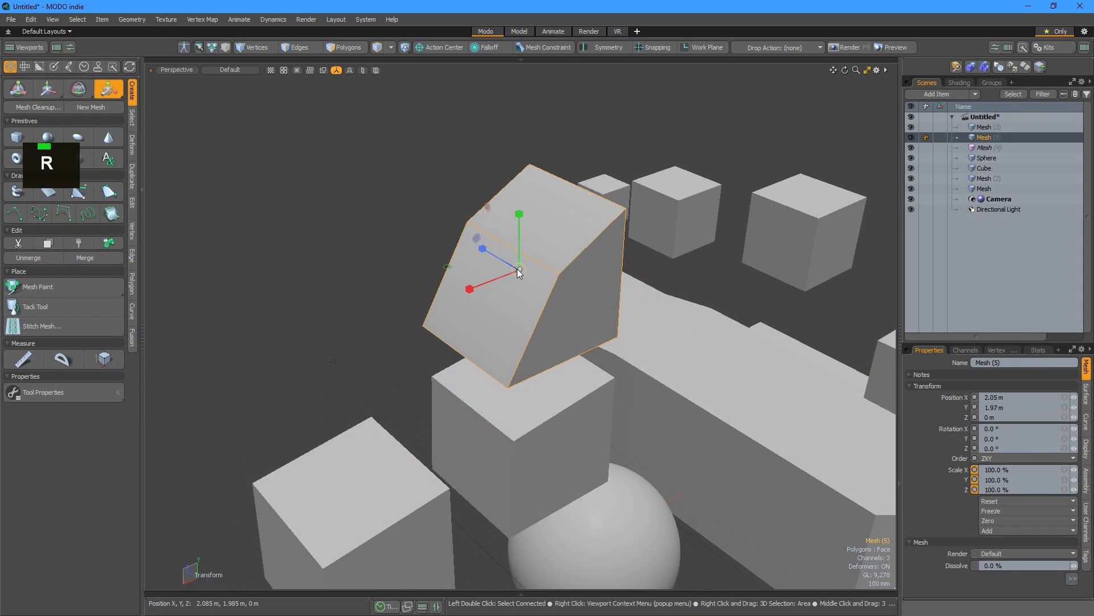
drag(518, 269, 518, 269)
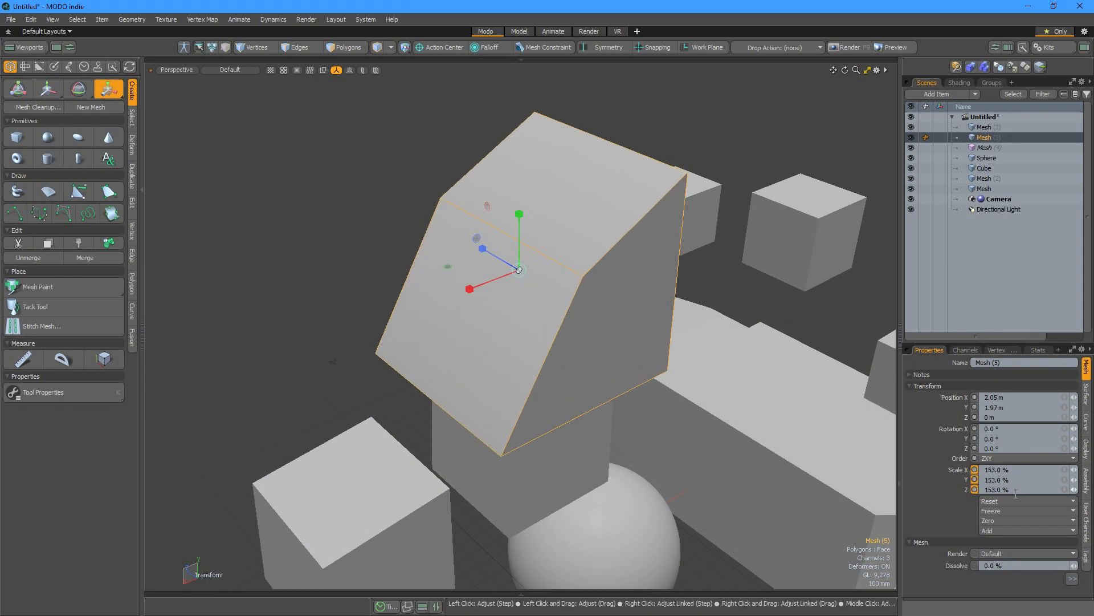
click(1008, 511)
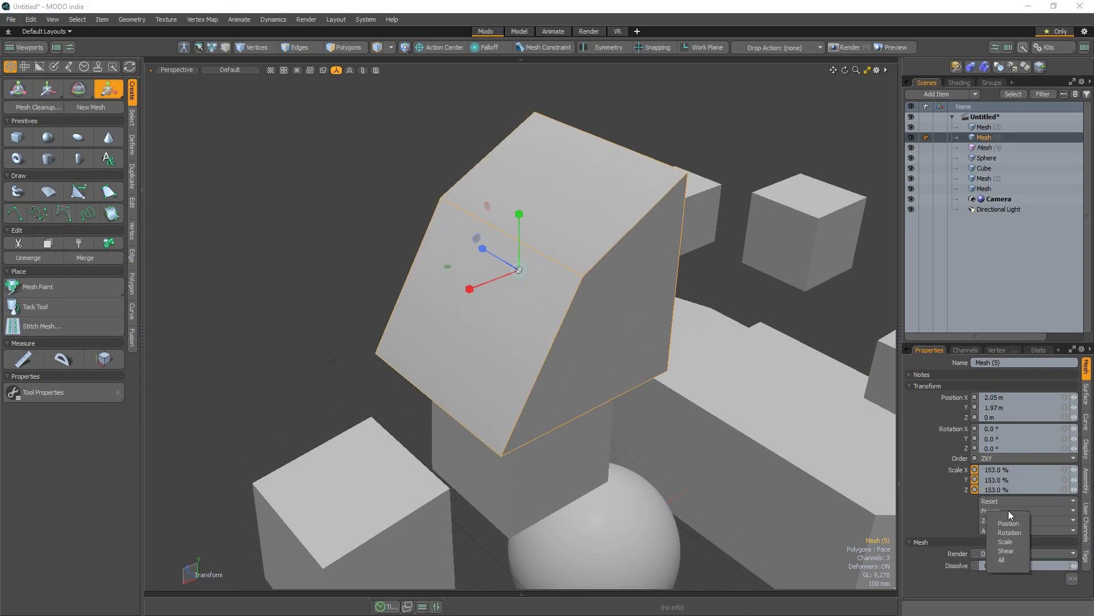
click(1010, 542)
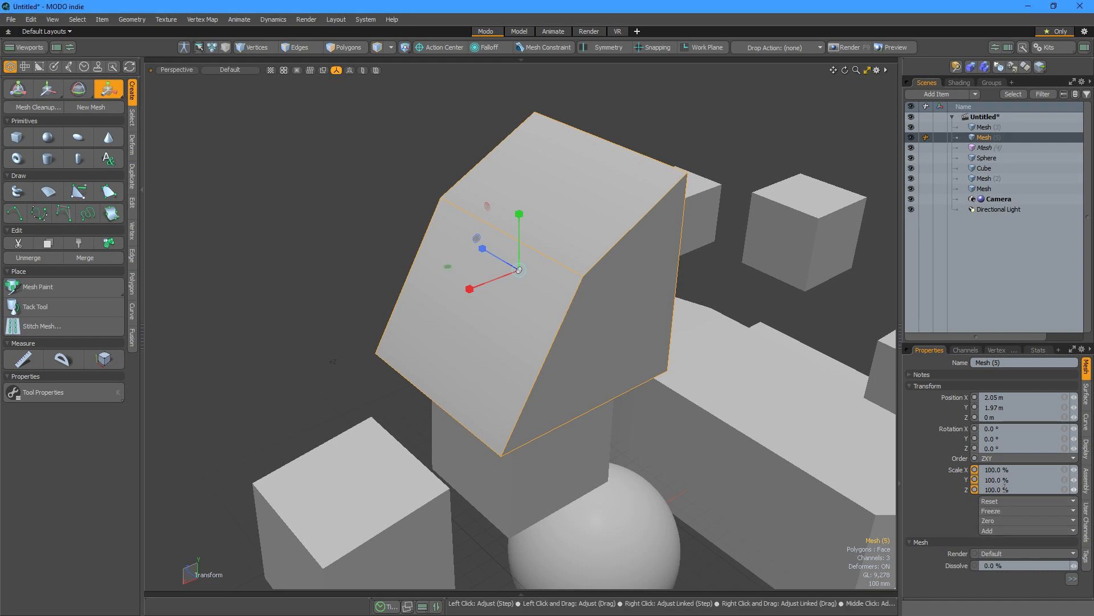
Step: Reset all transforms of the sloped mesh, then move it to X -1.48 m, Y 540 mm
click(1001, 509)
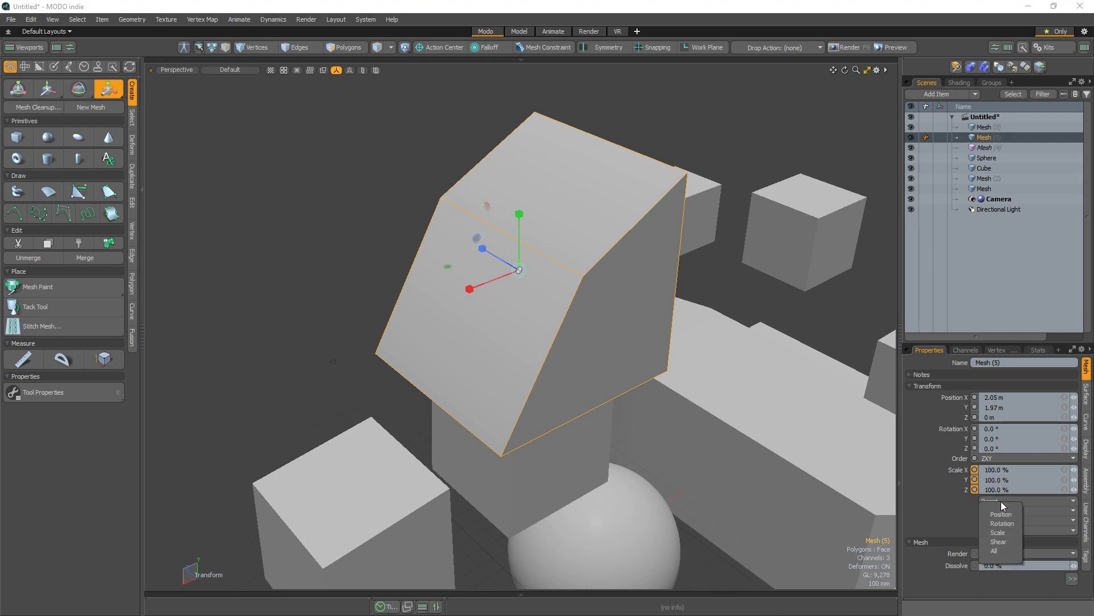
click(1000, 551)
scroll(627, 342, down, 3)
mouse_move(627, 342)
alt+mouse_down()
mouse_move(652, 335)
mouse_move(621, 362)
alt+mouse_up()
key(w)
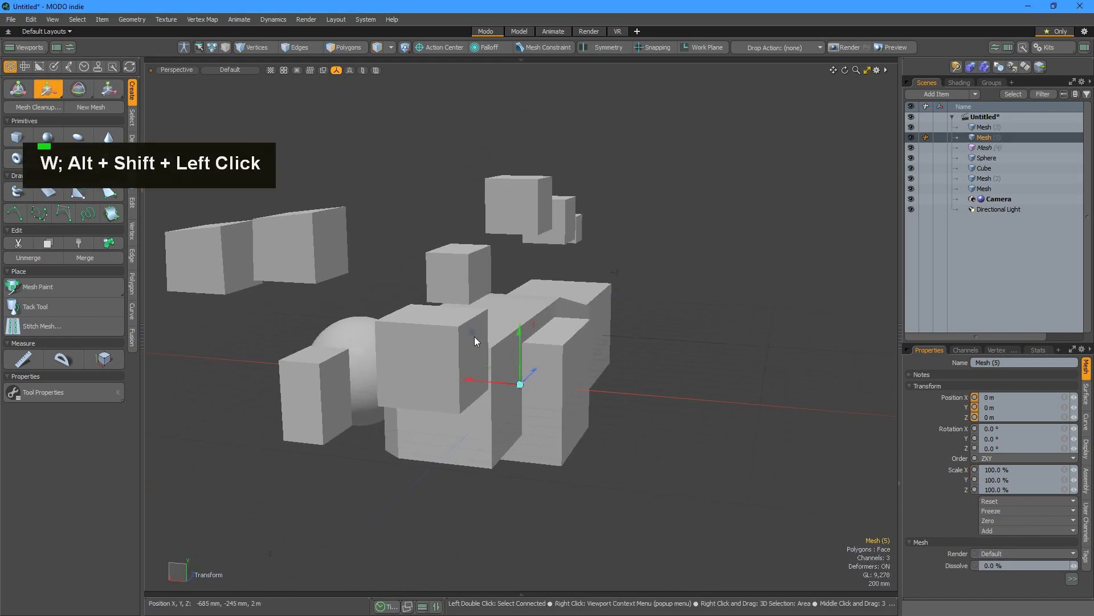
drag(475, 341, 680, 360)
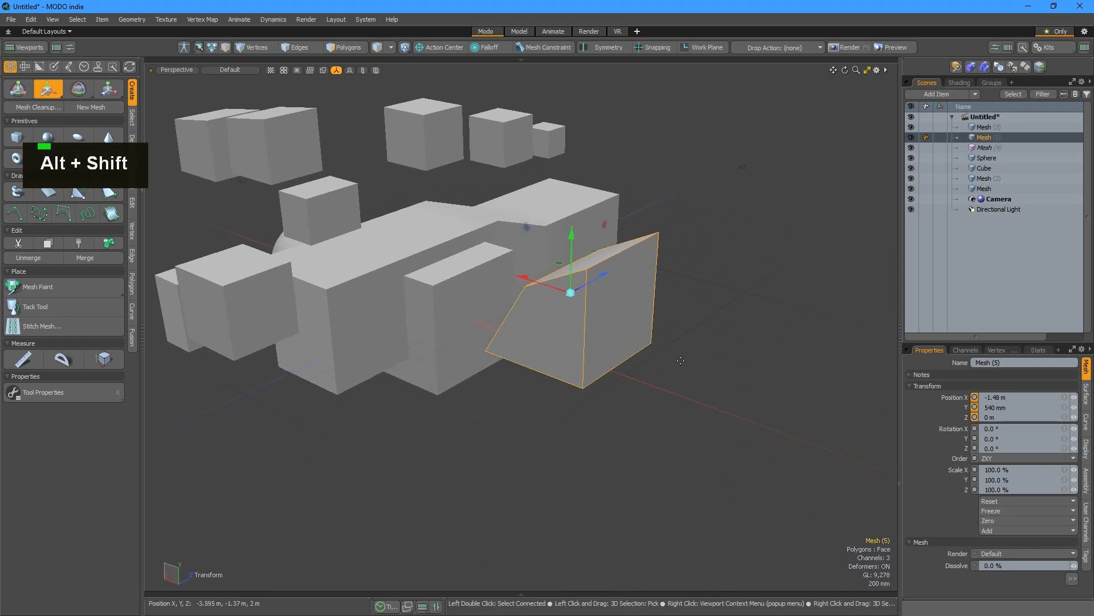
Step: Rotate the sloped mesh to X 35.7° and Y 29.5°, then zero all its transforms
key(e)
drag(577, 277, 606, 290)
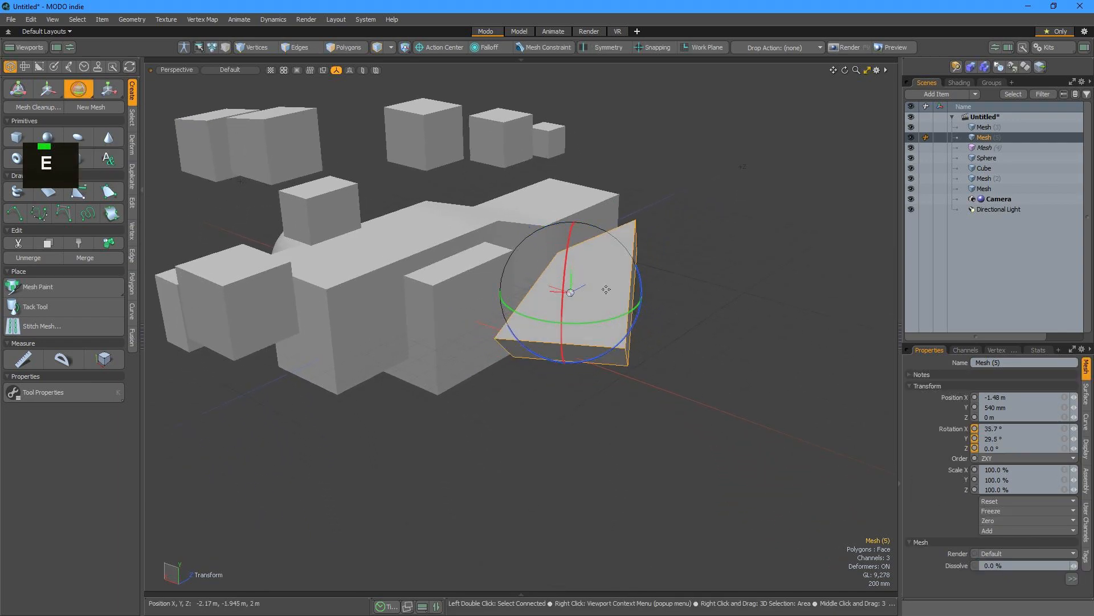
click(1015, 521)
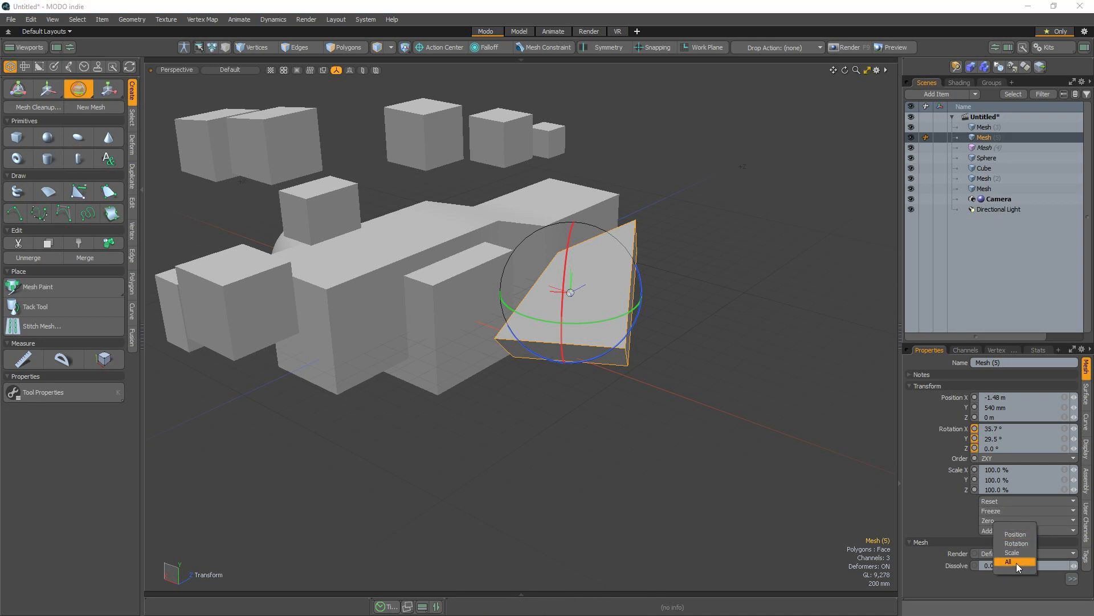
click(1017, 563)
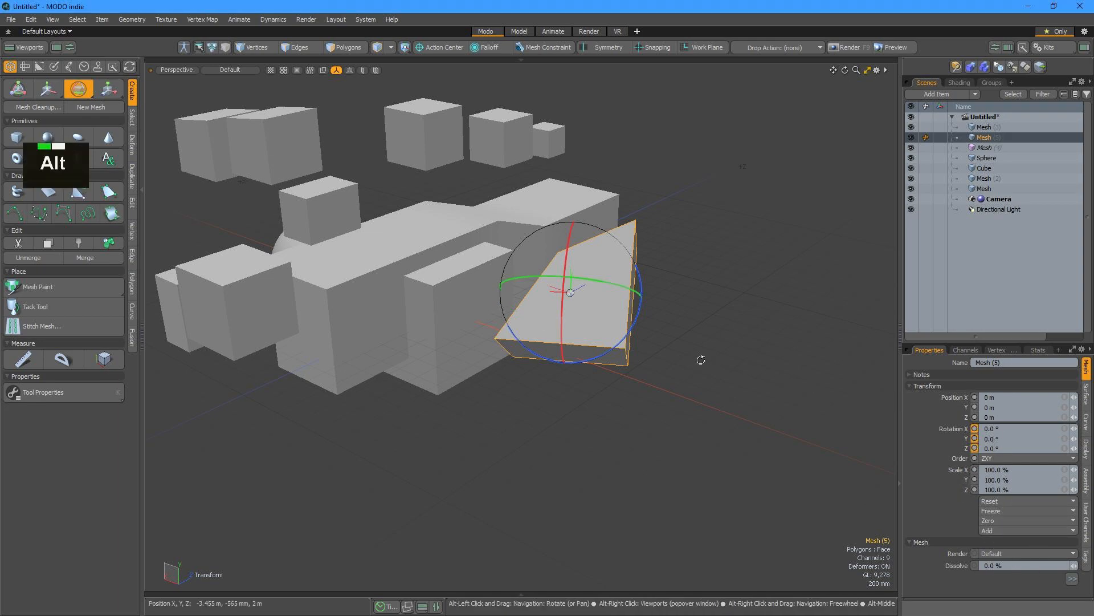
Step: Frame the sloped mesh and delete its Rotation Zero transform from the mesh's channels
alt+drag(701, 359, 806, 357)
key(shift+a)
click(969, 350)
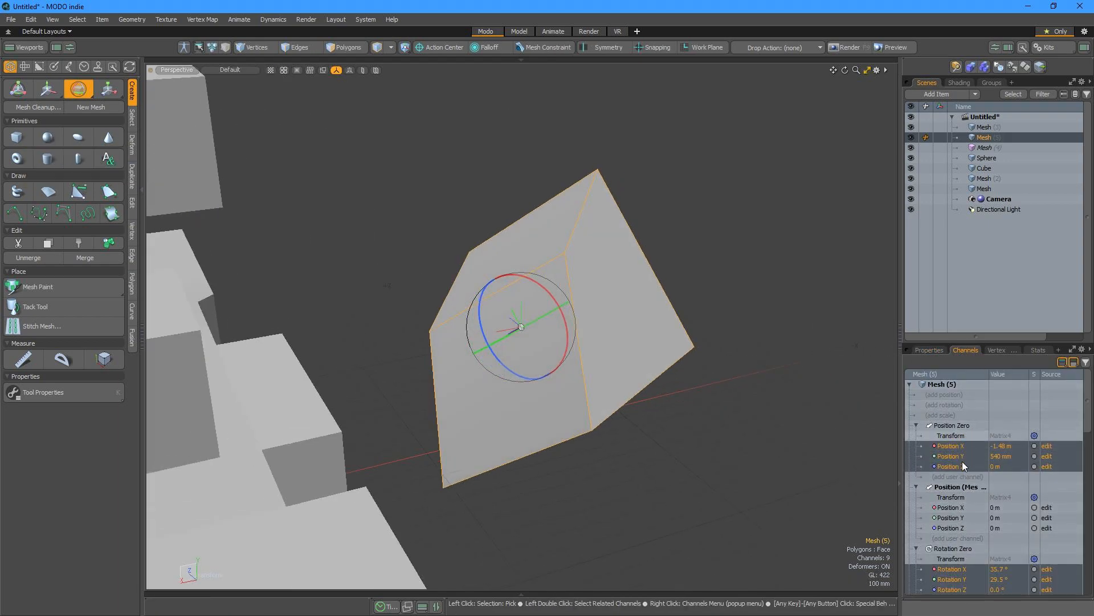
scroll(961, 550, down, 1)
scroll(960, 546, down, 1)
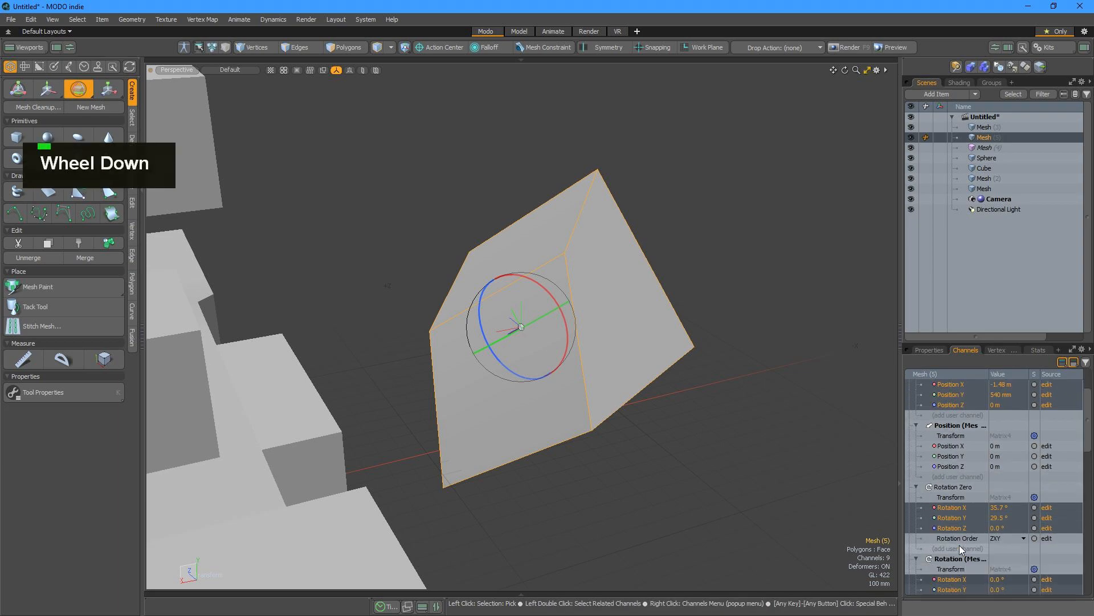
key(Delete)
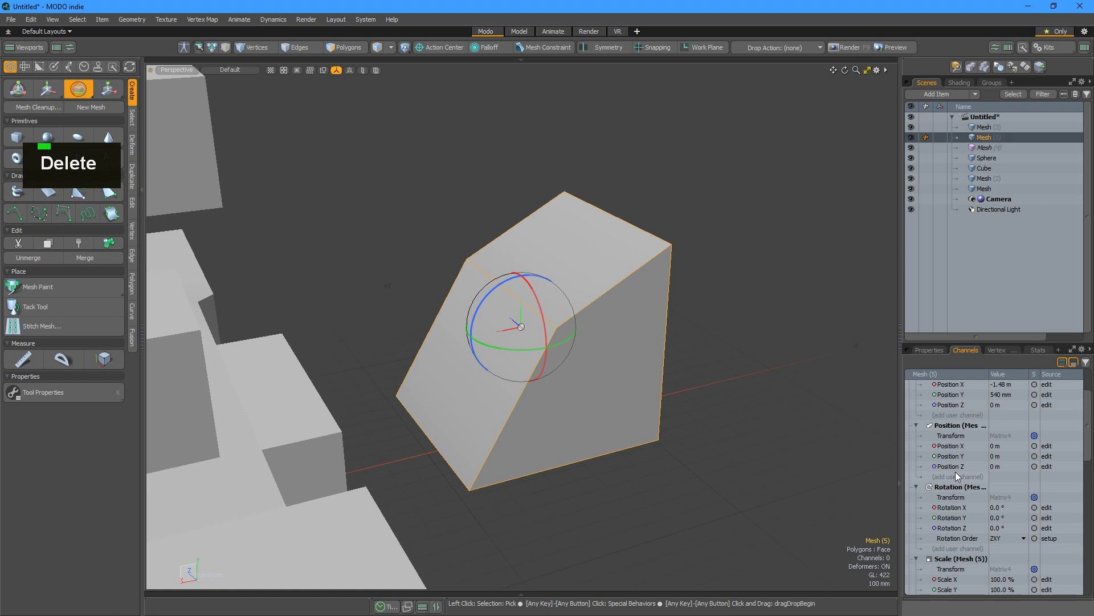
Step: Delete the Position Zero transform from the sloped mesh's channels
scroll(955, 471, up, 2)
click(959, 425)
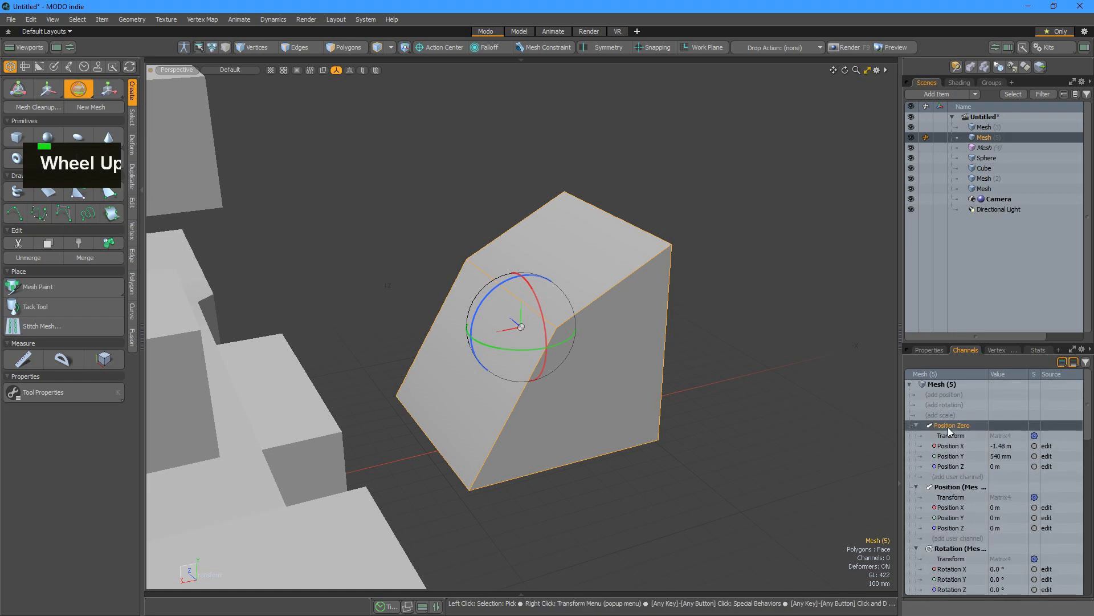
key(Delete)
Step: Move the sloped mesh to X -2.32 m, Y 875 mm and show its properties again
scroll(421, 417, down, 2)
key(w)
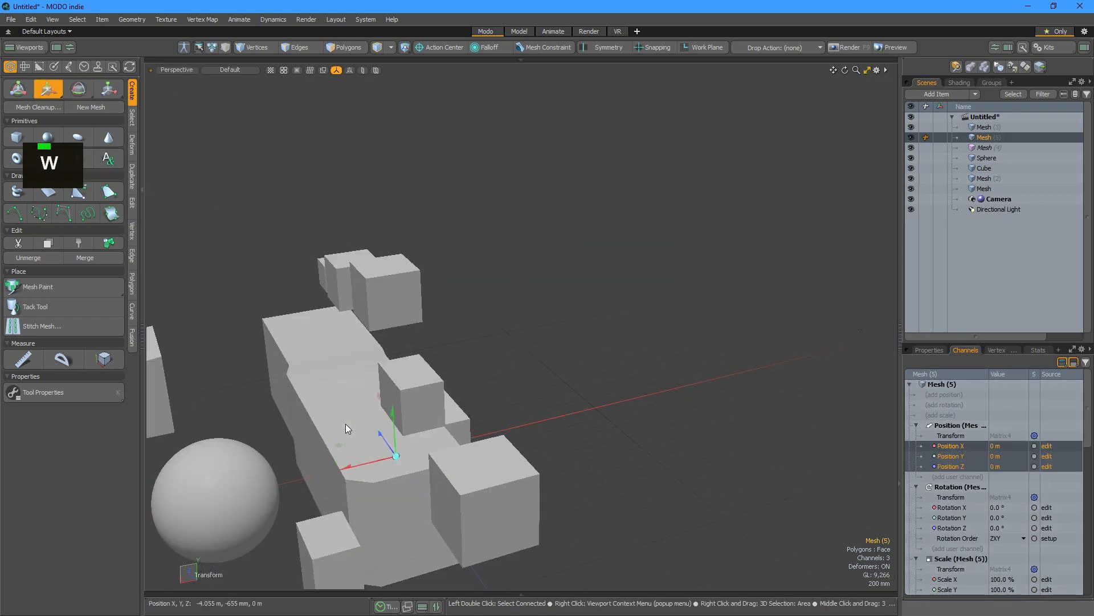
drag(347, 427, 578, 289)
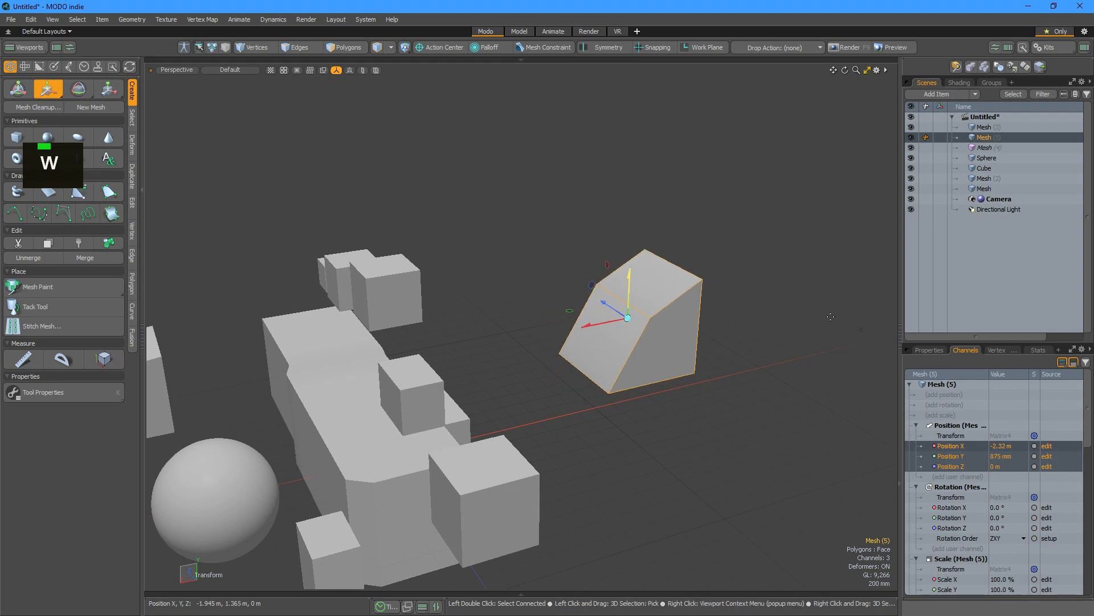
click(929, 350)
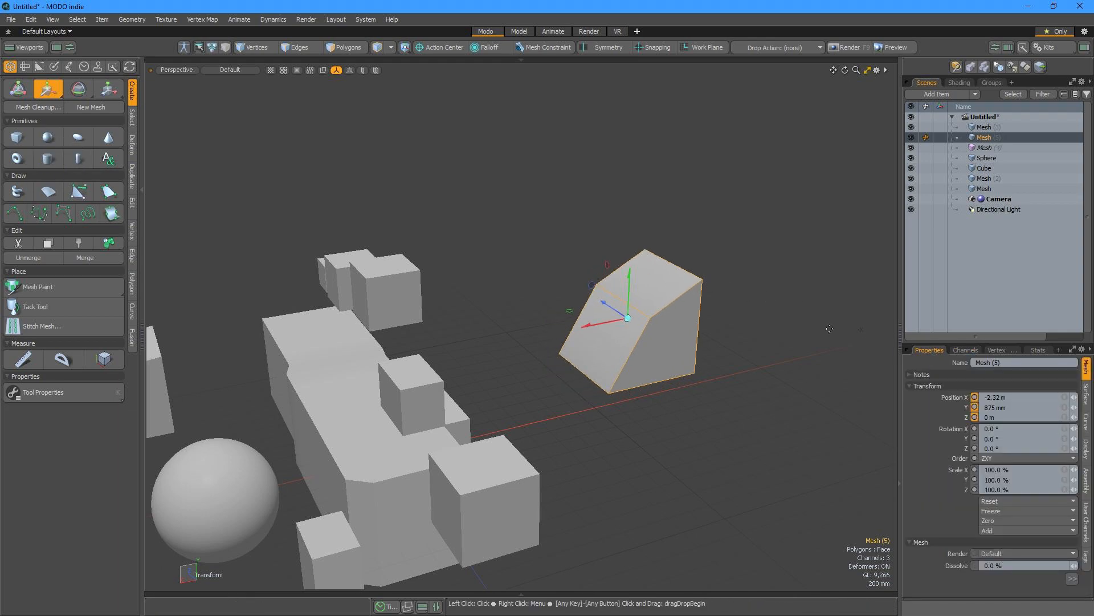
Step: Set the action center to Automatic and move the sloped mesh to X -1.97 m, Y 735 mm
alt+shift+drag(692, 322, 576, 306)
ctrl+alt+drag(576, 305, 605, 305)
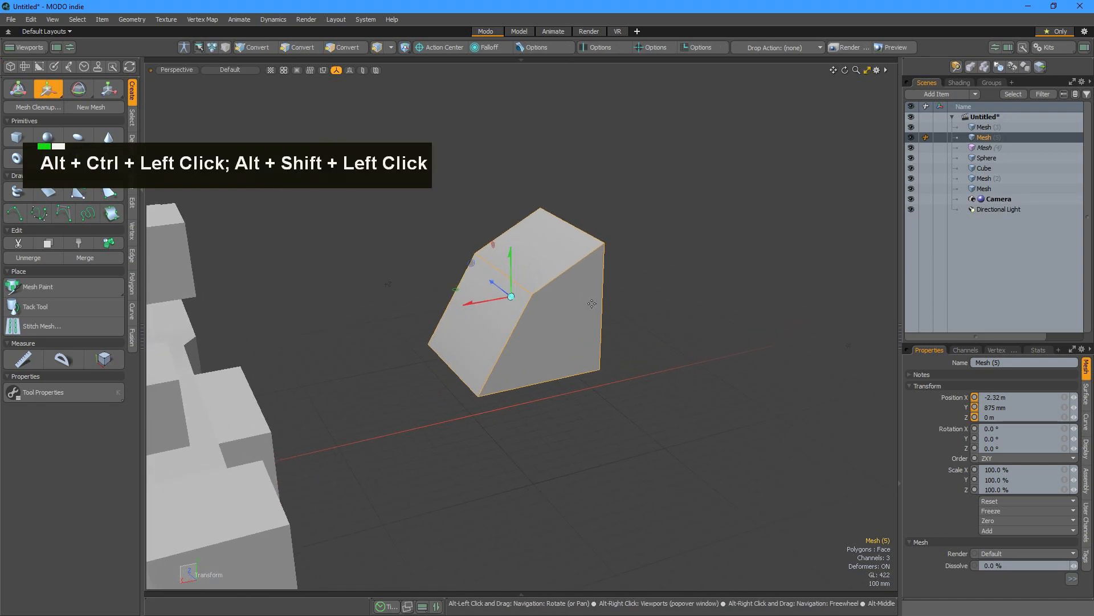
click(443, 48)
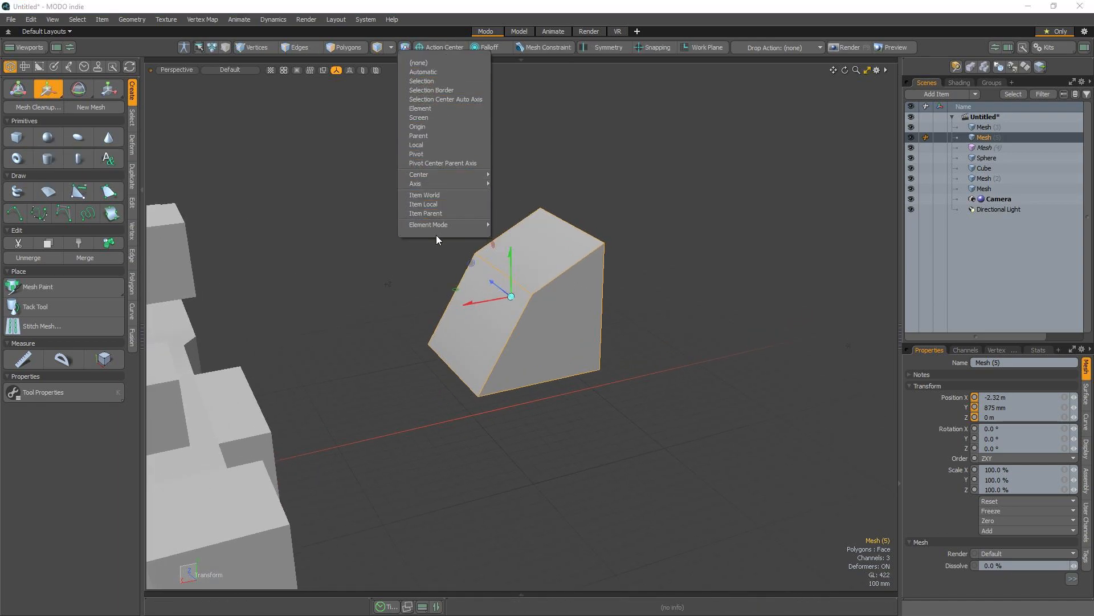
click(440, 71)
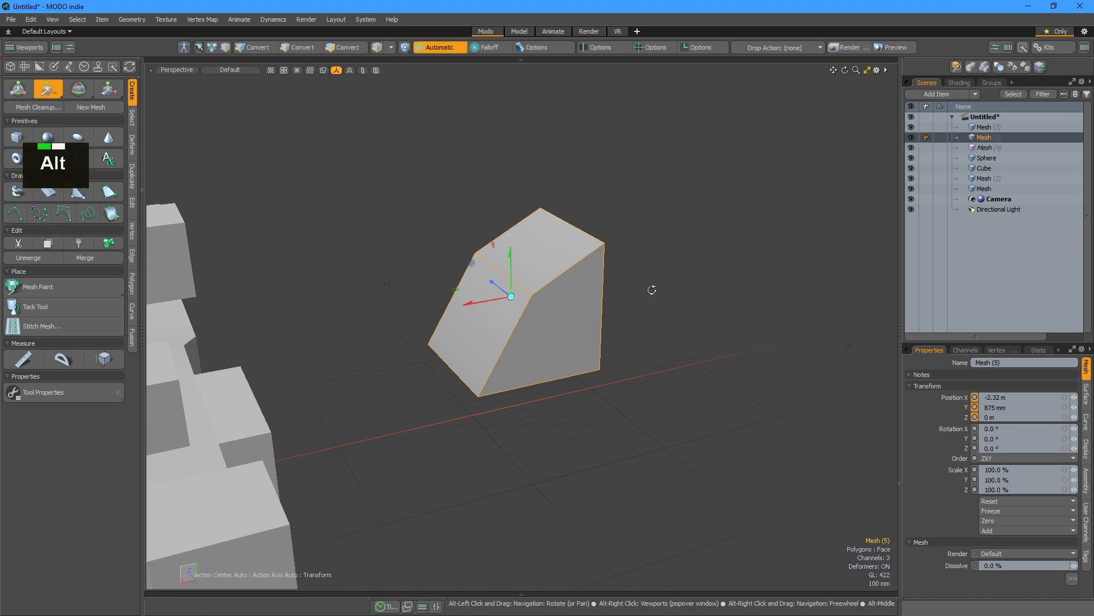
key(alt+a)
key(alt+a)
key(alt)
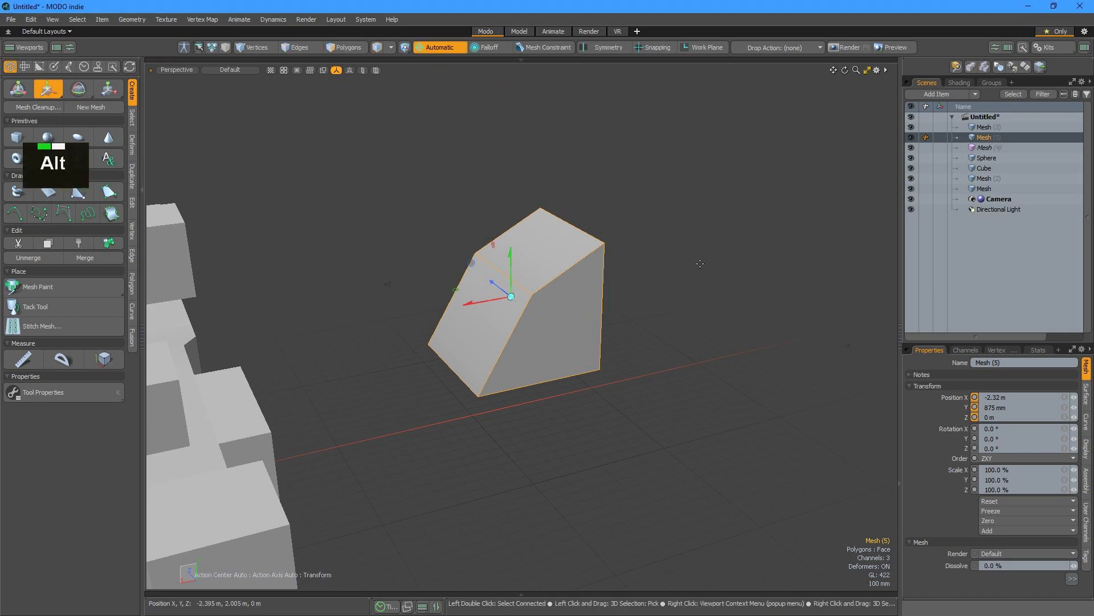
drag(670, 232, 630, 257)
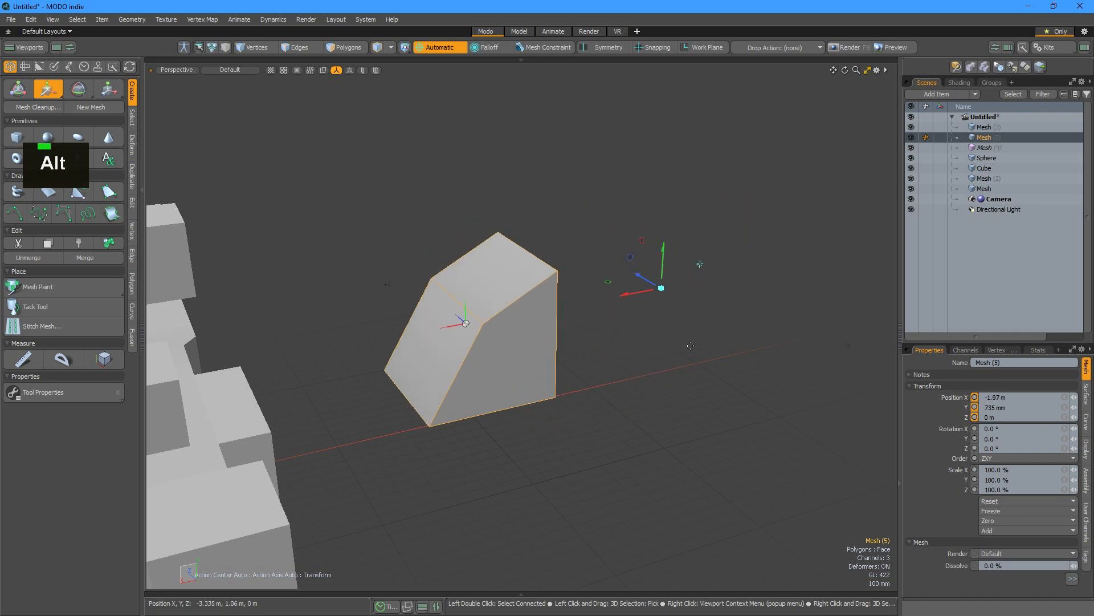
Step: Relocate the transform handle in empty space and move the sloped mesh to Y 935 mm, Z 10 mm
click(545, 505)
click(386, 225)
alt+drag(373, 271, 527, 292)
click(617, 228)
drag(573, 182, 570, 147)
key(alt)
Step: Set the action center to Element and place the Move handle on different elements of the sloped mesh
click(436, 46)
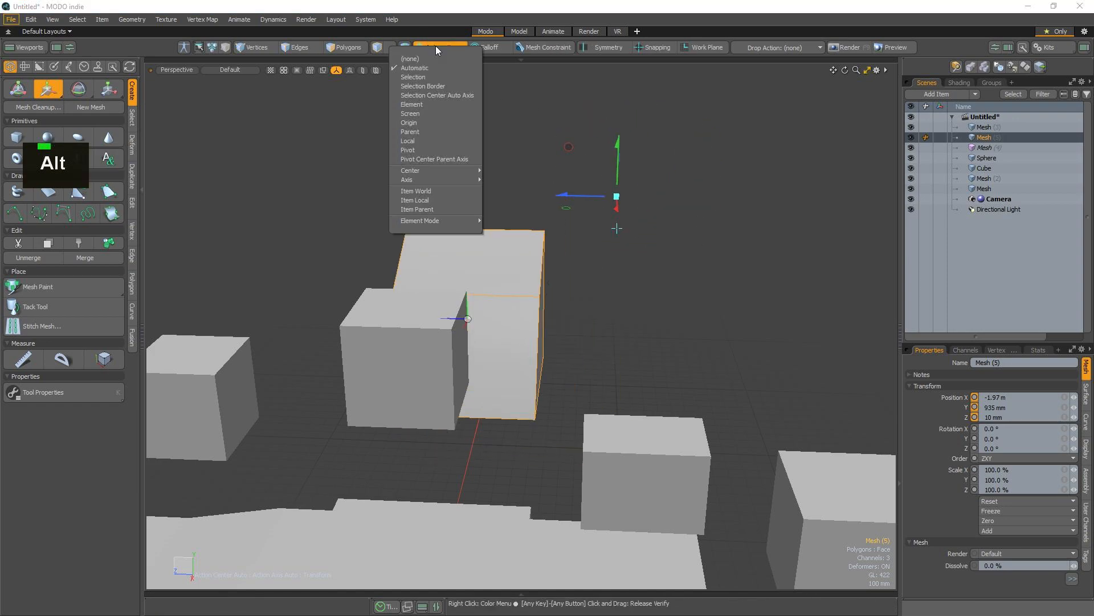
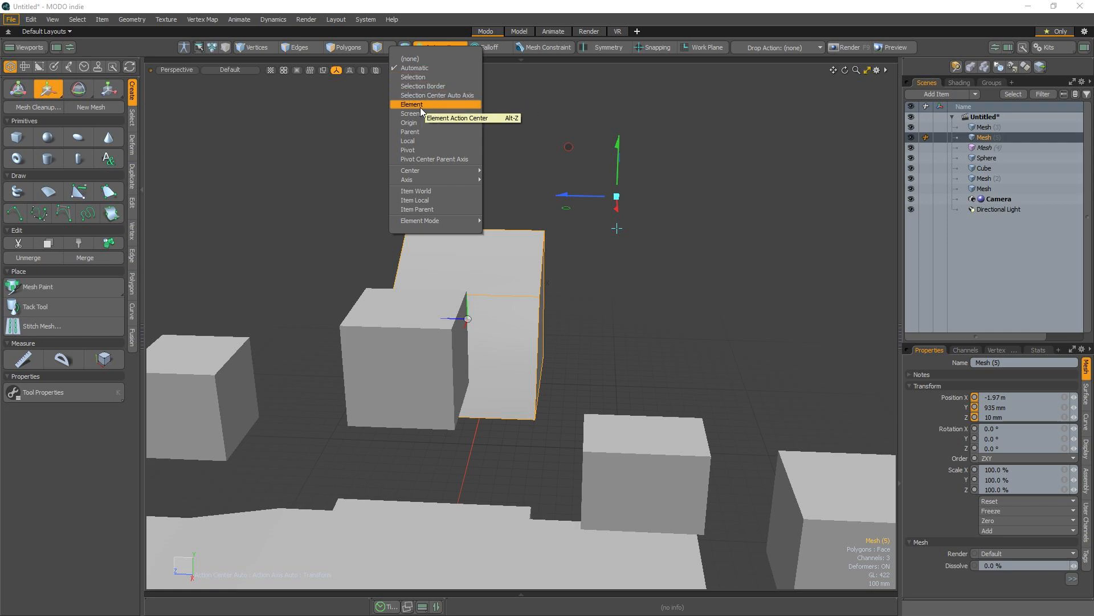
key(alt+z)
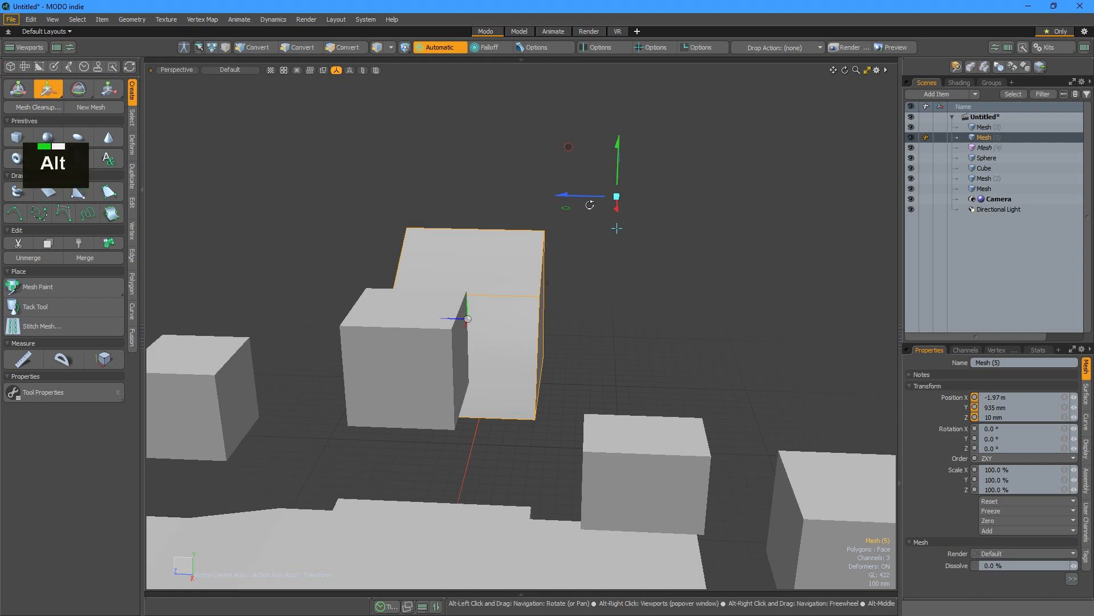
alt+drag(705, 248, 667, 279)
key(3)
click(479, 269)
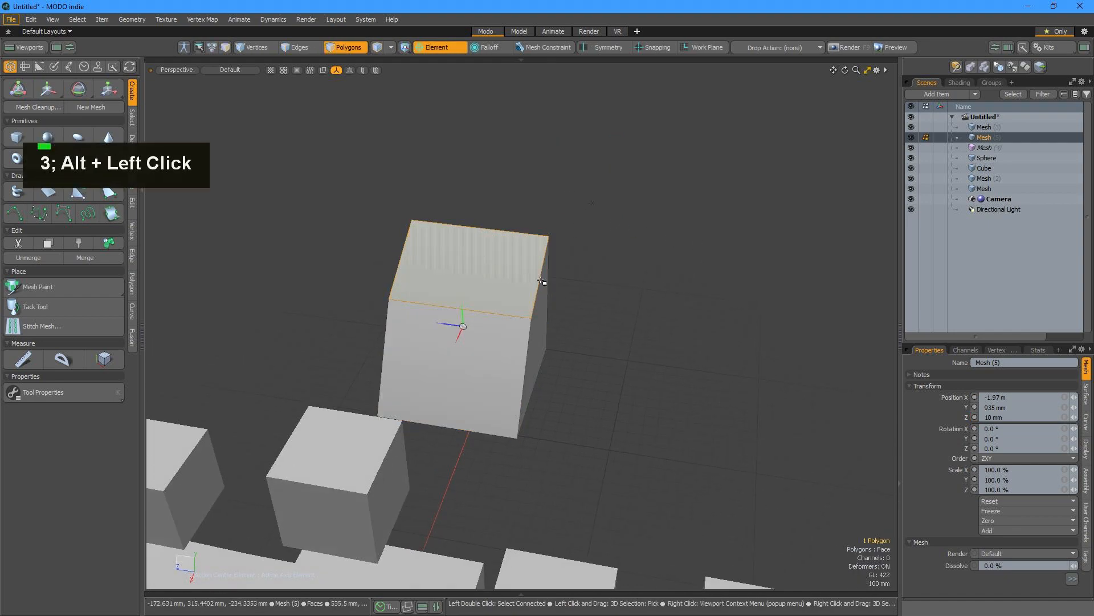
key(w)
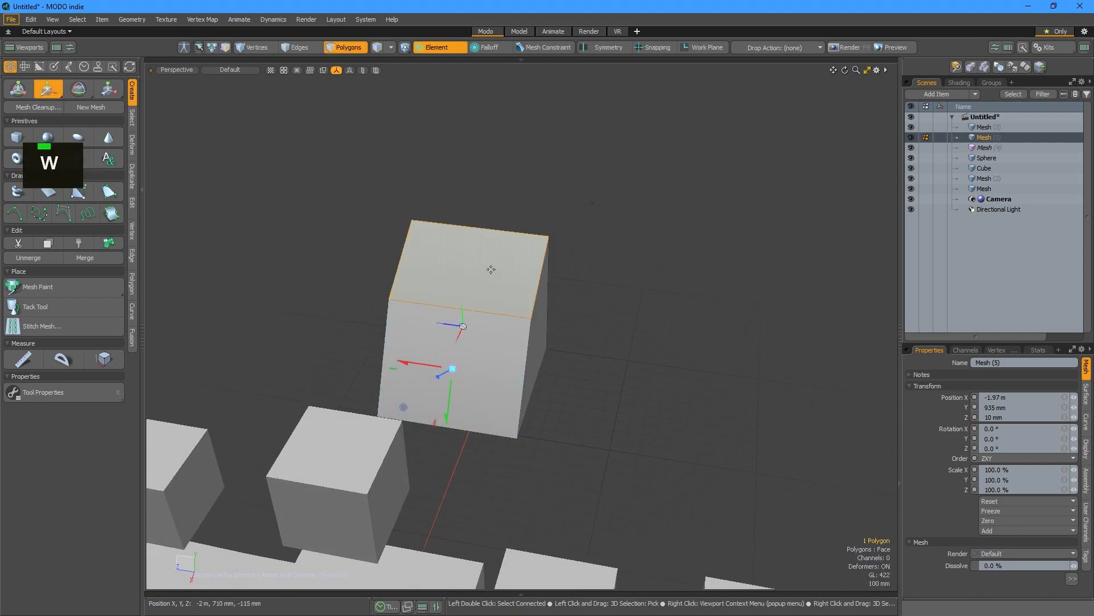
alt+drag(675, 281, 636, 230)
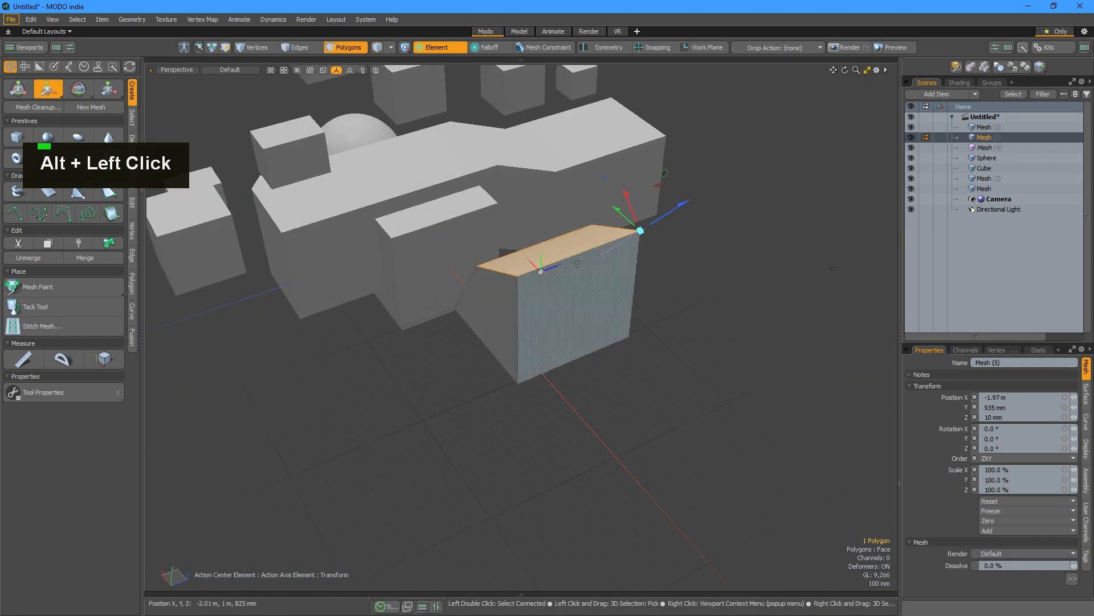
alt+drag(564, 260, 696, 269)
mouse_move(574, 195)
mouse_down()
mouse_move(562, 213)
mouse_move(648, 264)
mouse_move(562, 302)
mouse_up()
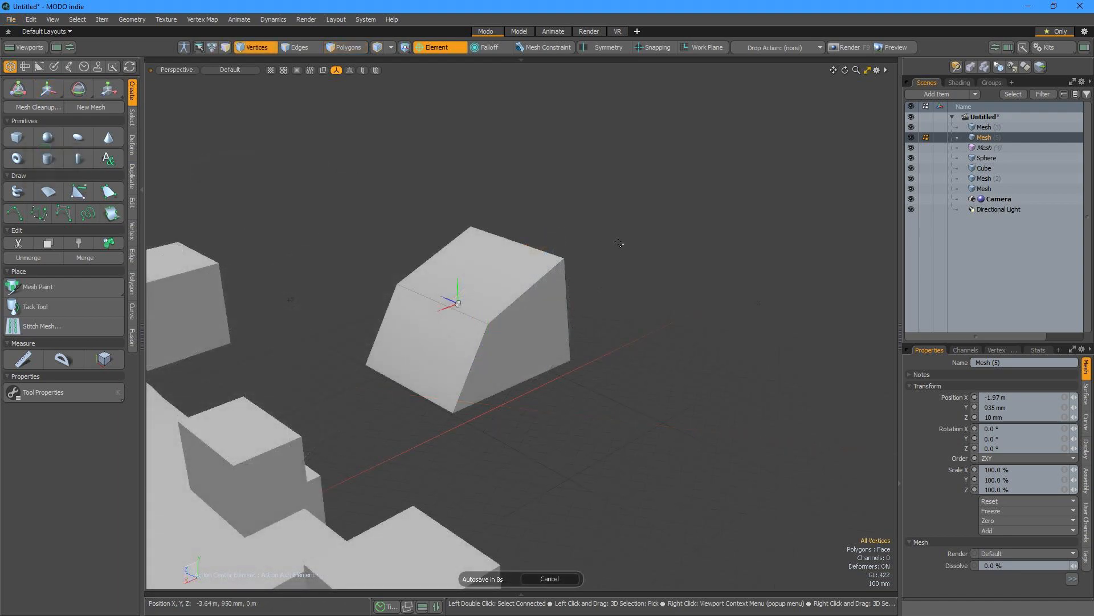
Step: Set the action center to Selection and select the sloped mesh's end face and top face for moving
alt+drag(619, 243, 538, 250)
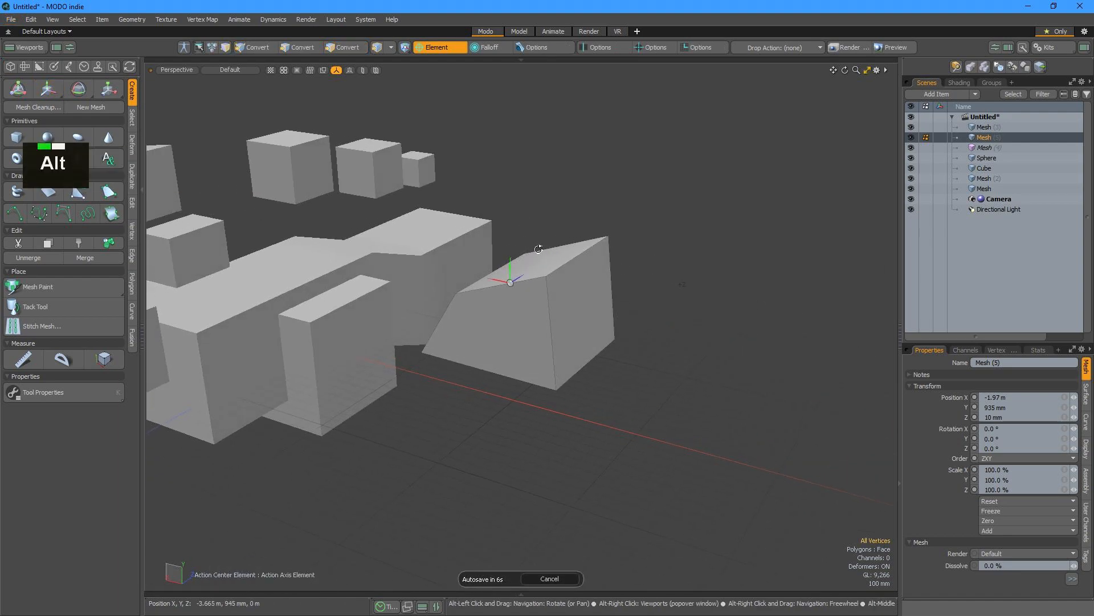
key(alt+s)
key(3)
key(w)
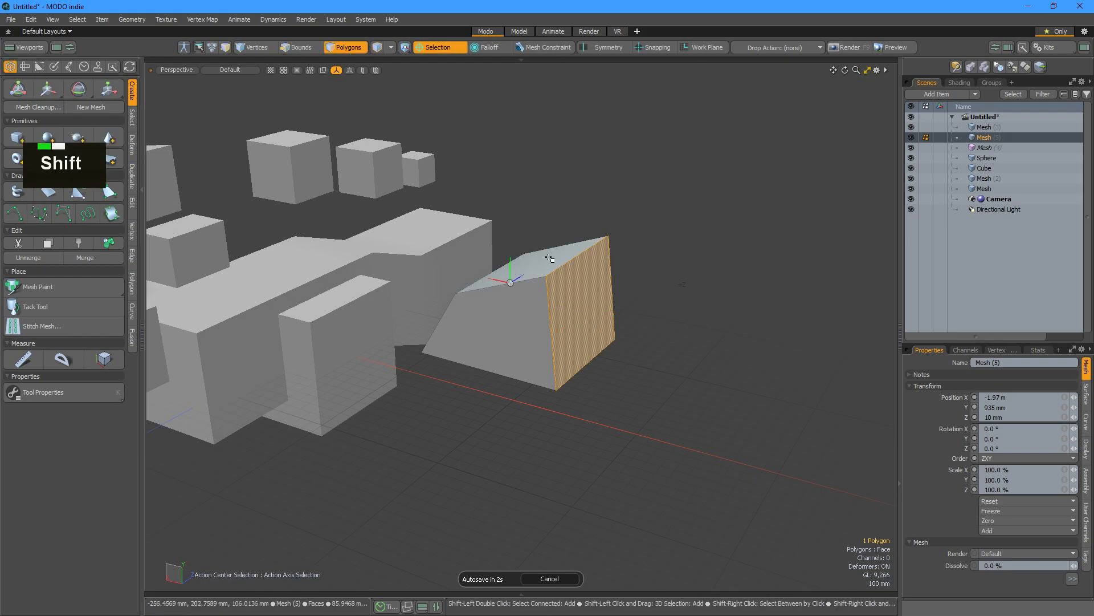
shift+click(530, 262)
alt+drag(653, 275, 711, 259)
Step: With the action center set to Local, rotate separate polygon groups on the subdivided mesh's top and lower end about their own centers
key(alt+x)
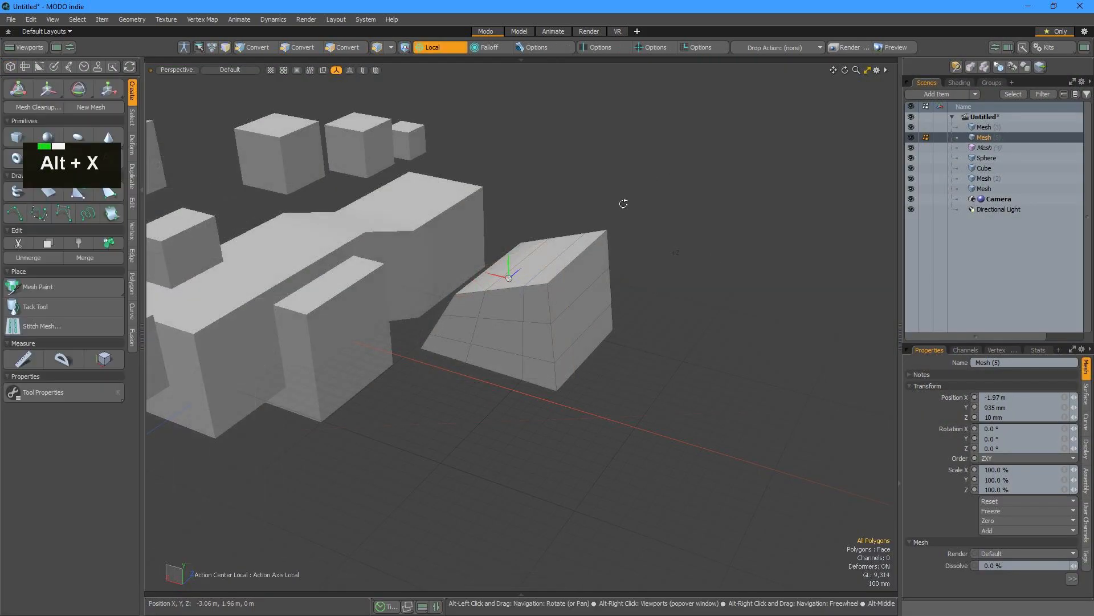
alt+drag(548, 200, 544, 228)
key(3)
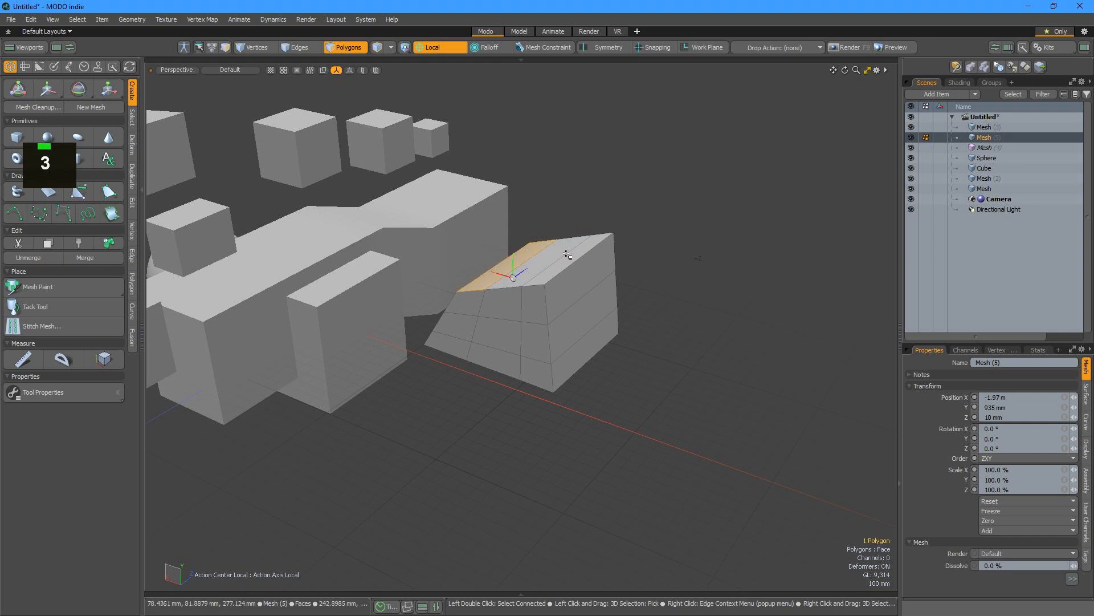
alt+drag(570, 262, 650, 228)
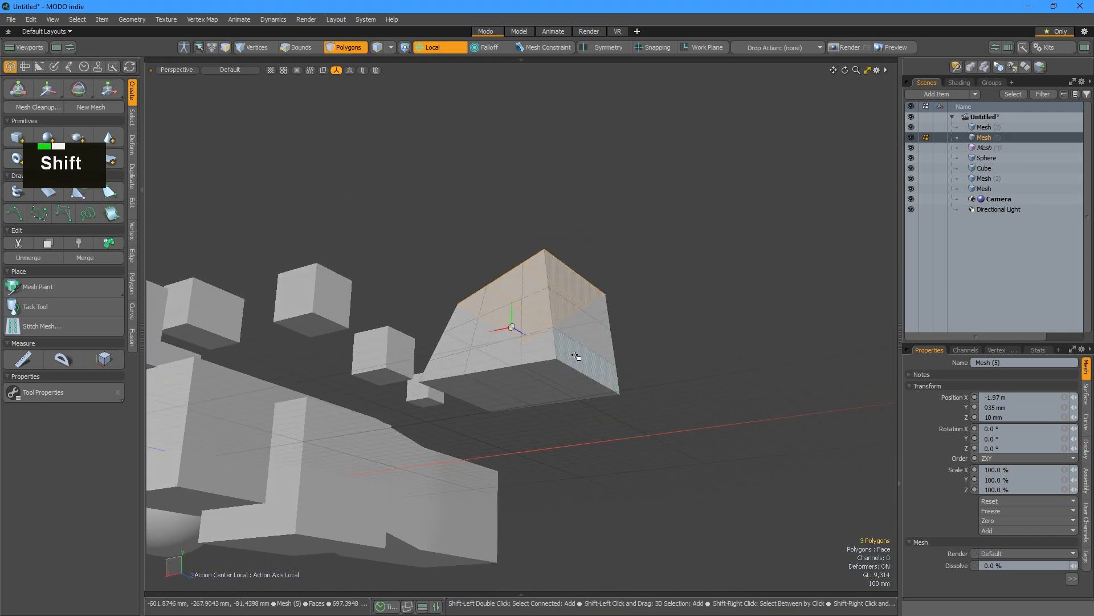
shift+click(569, 385)
alt+drag(569, 385, 595, 325)
key(e)
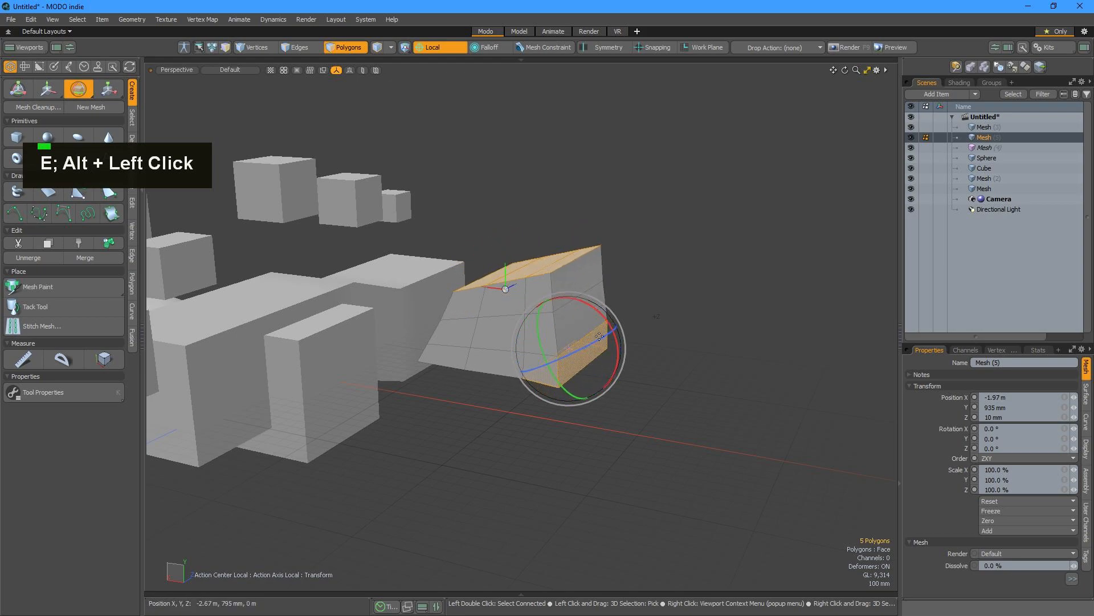
Step: Set the action center to Origin, and rotate and scale the selected polygons about the world origin
key(alt+w)
key(alt+w)
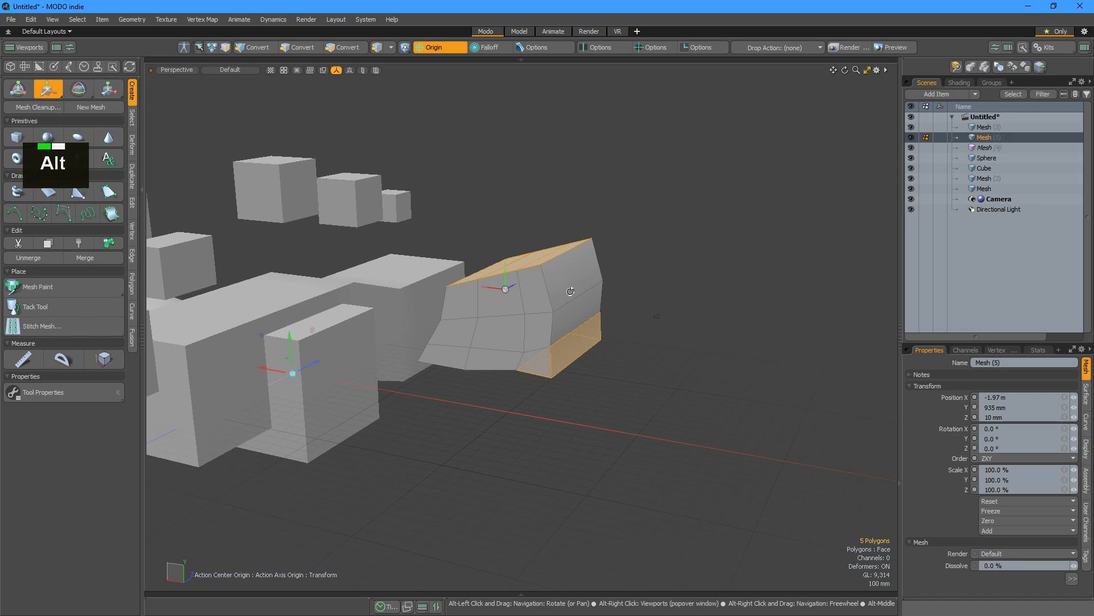
key(e)
drag(316, 349, 319, 374)
key(r)
drag(319, 373, 287, 373)
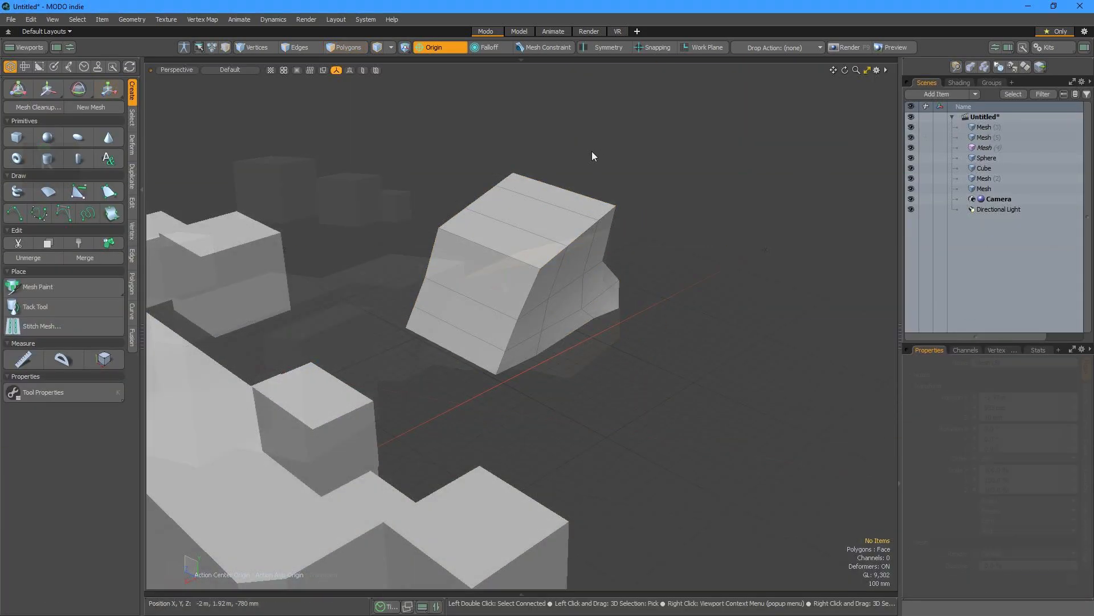
Step: Select the deformed sloped mesh as an item, hide it and unhide it again
click(533, 236)
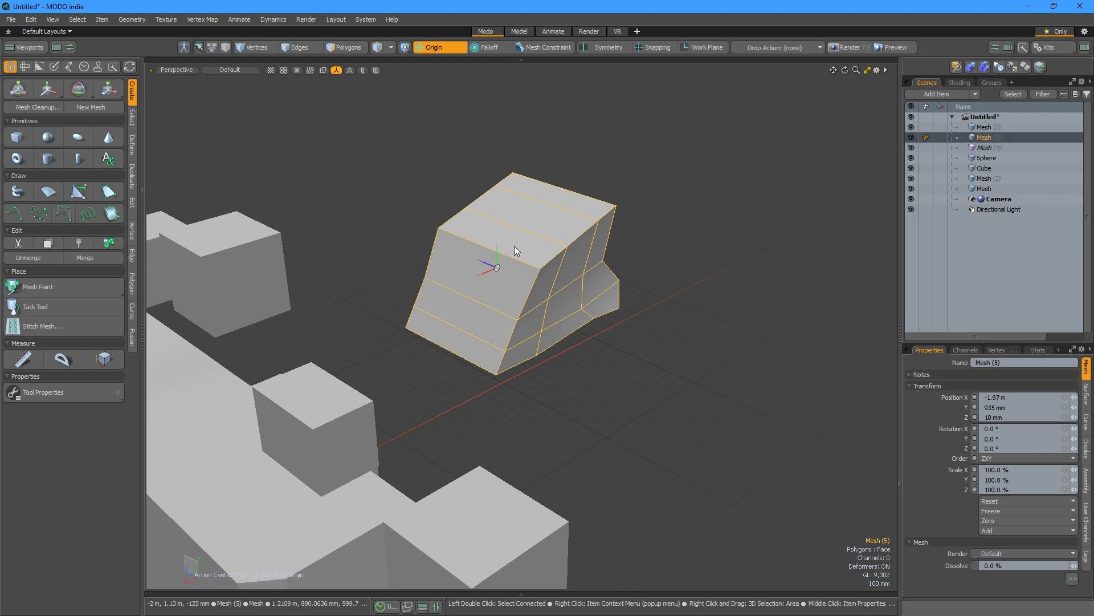
key(h)
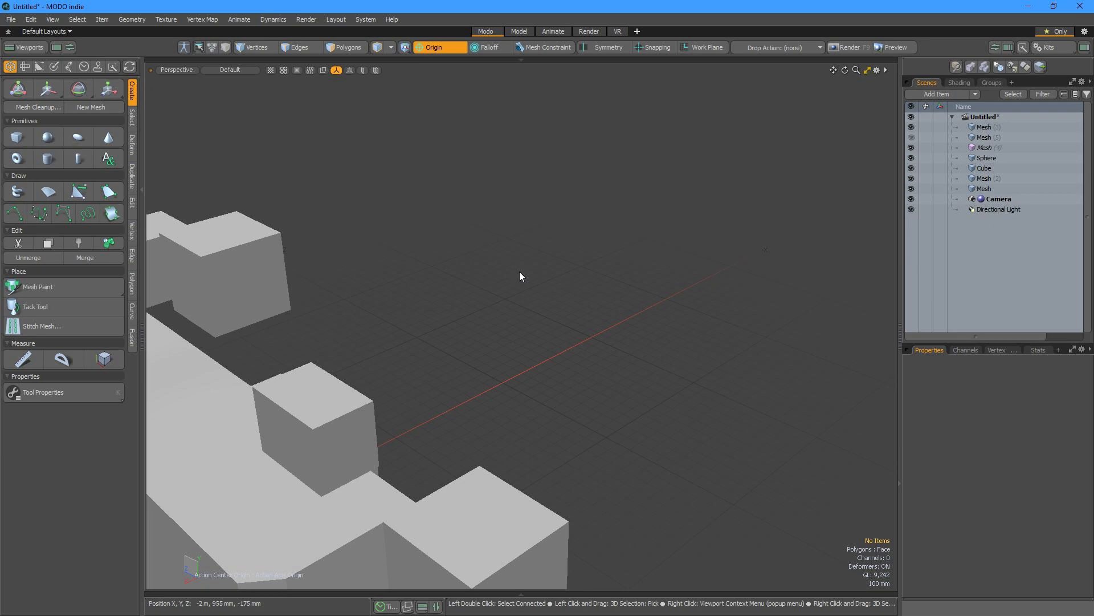
key(u)
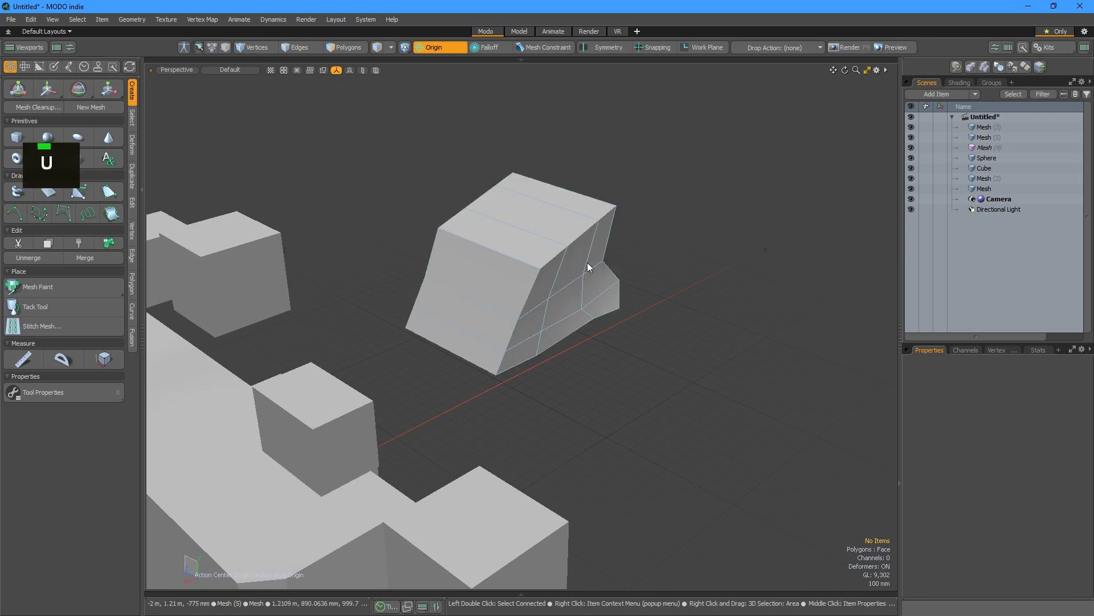
Step: Hide the mesh item containing the small cubes behind and beside the long block
click(534, 275)
scroll(493, 314, down, 3)
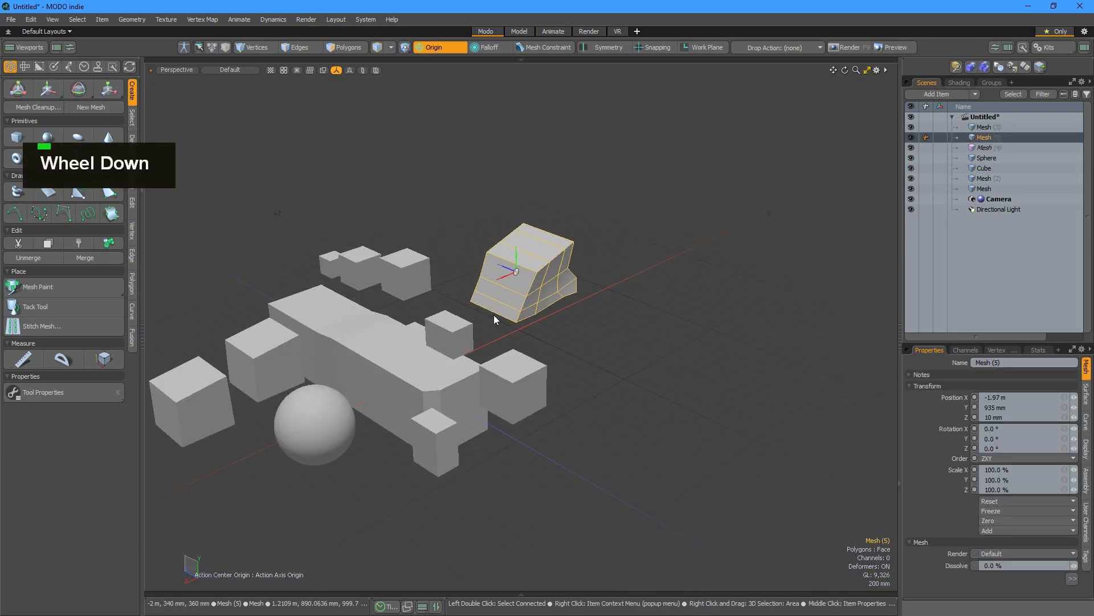
click(441, 343)
key(h)
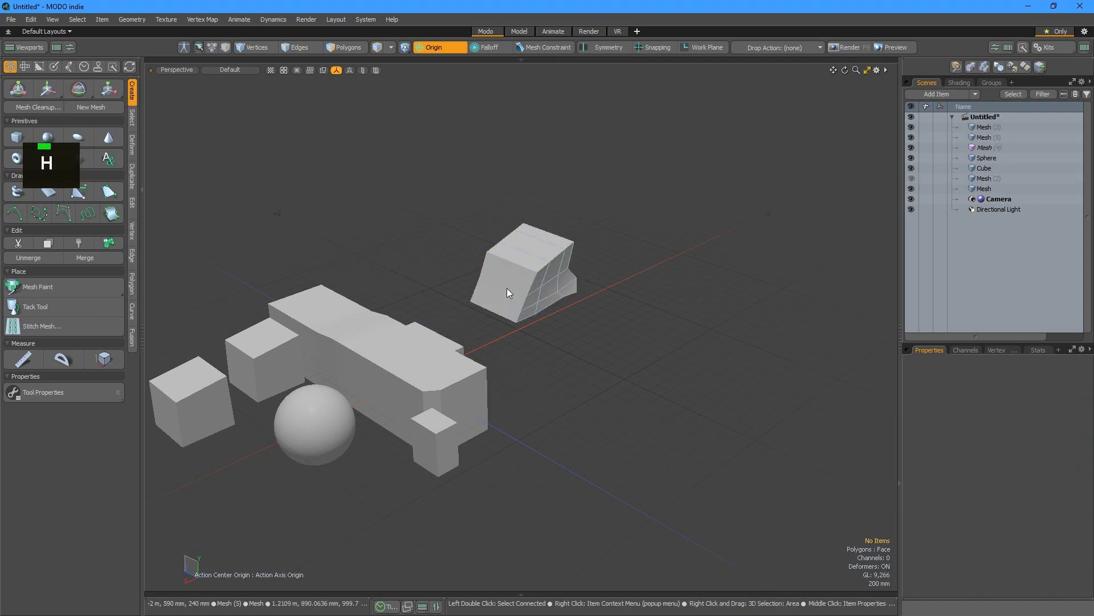
Step: Hide everything except the sloped mesh, then unhide all items and reselect the sloped mesh
click(508, 292)
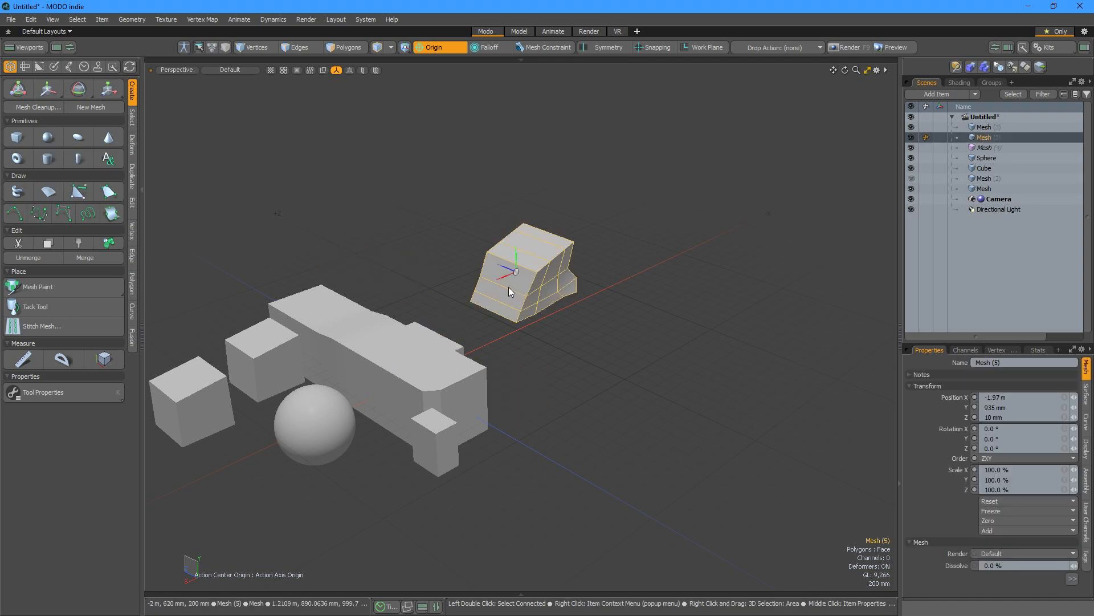
key(shift+h)
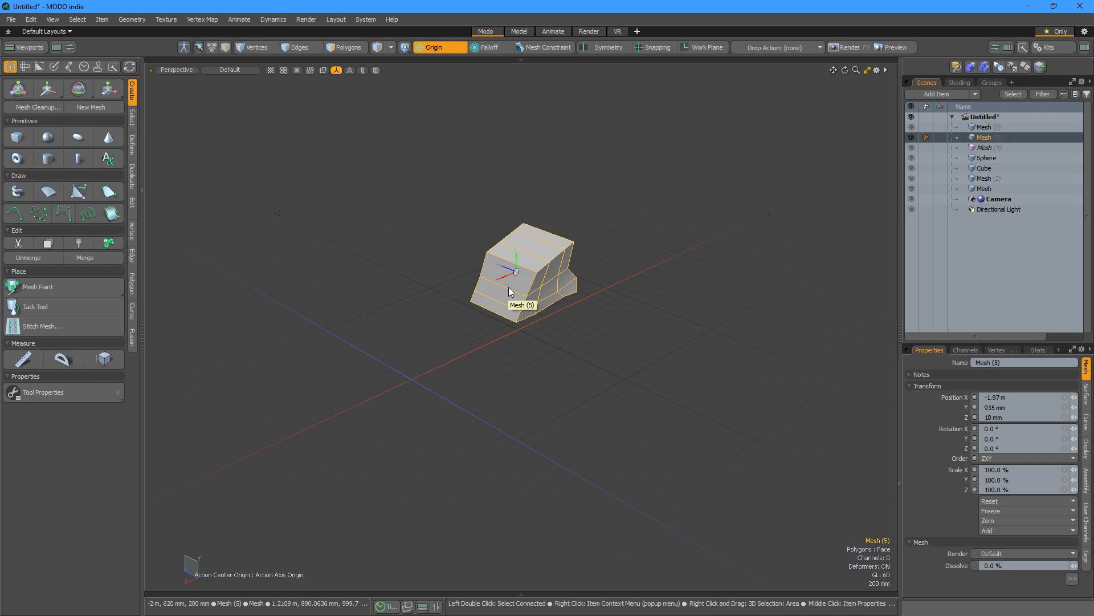
key(u)
double_click(468, 330)
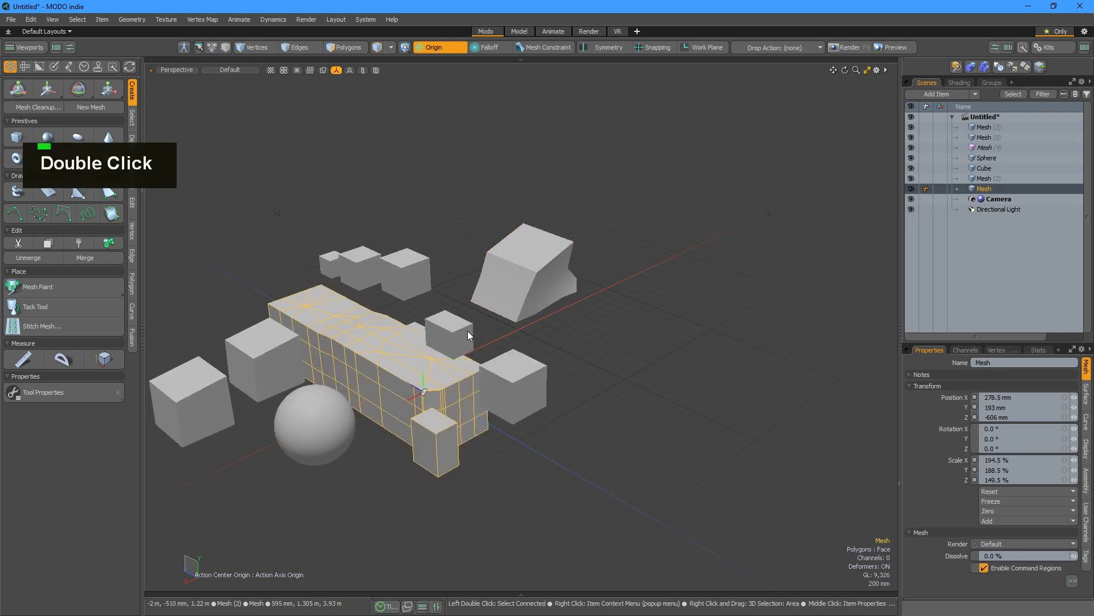
double_click(529, 293)
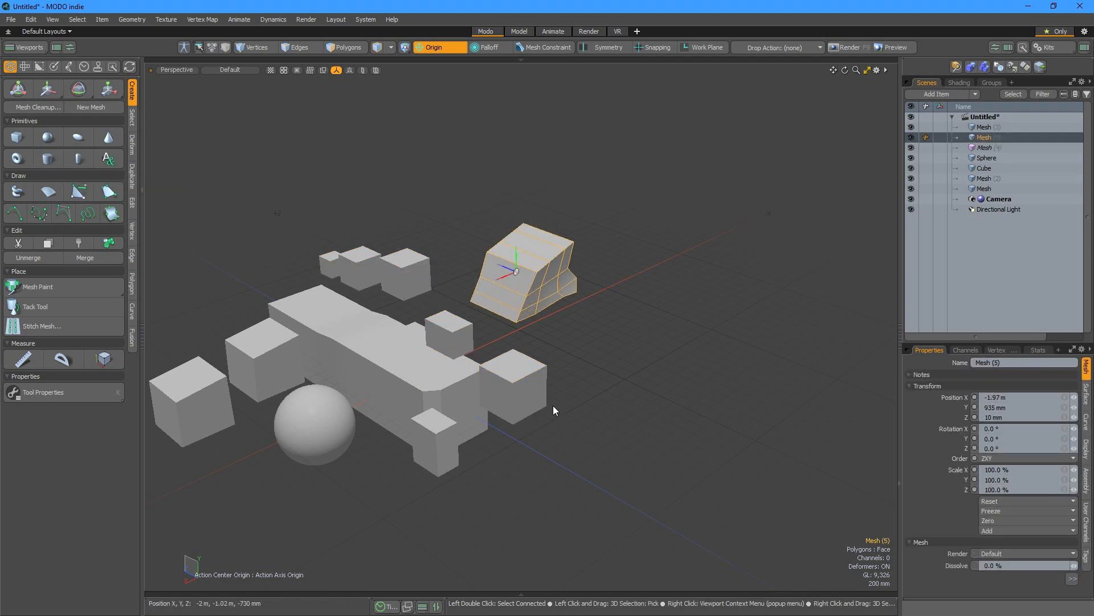
Step: Open the Command History beside the sloped mesh and run Unhide to record it in the list
key(F5)
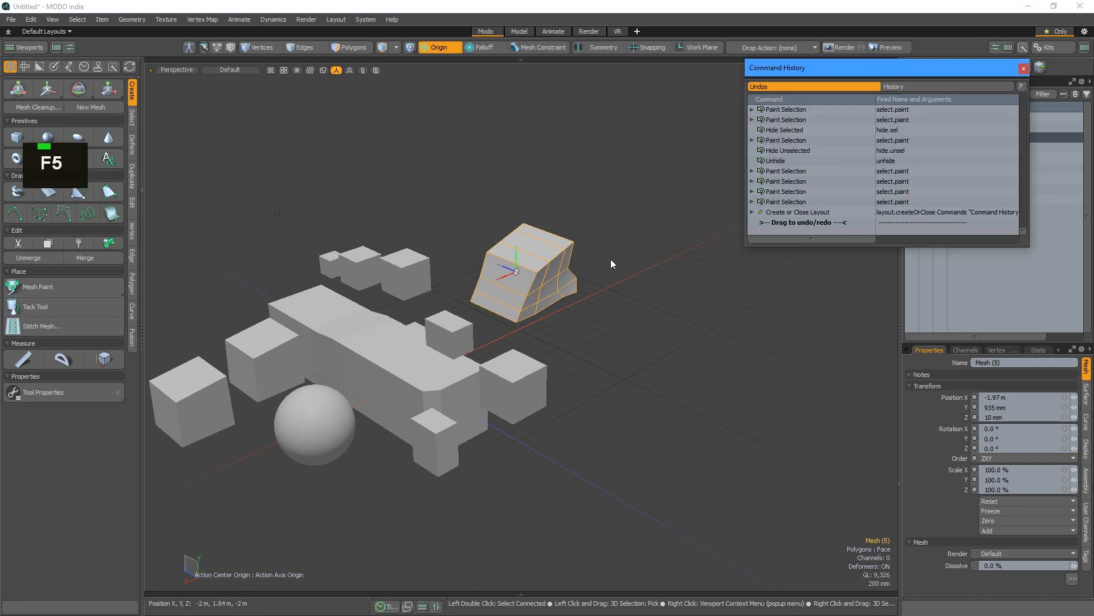
drag(772, 63, 729, 85)
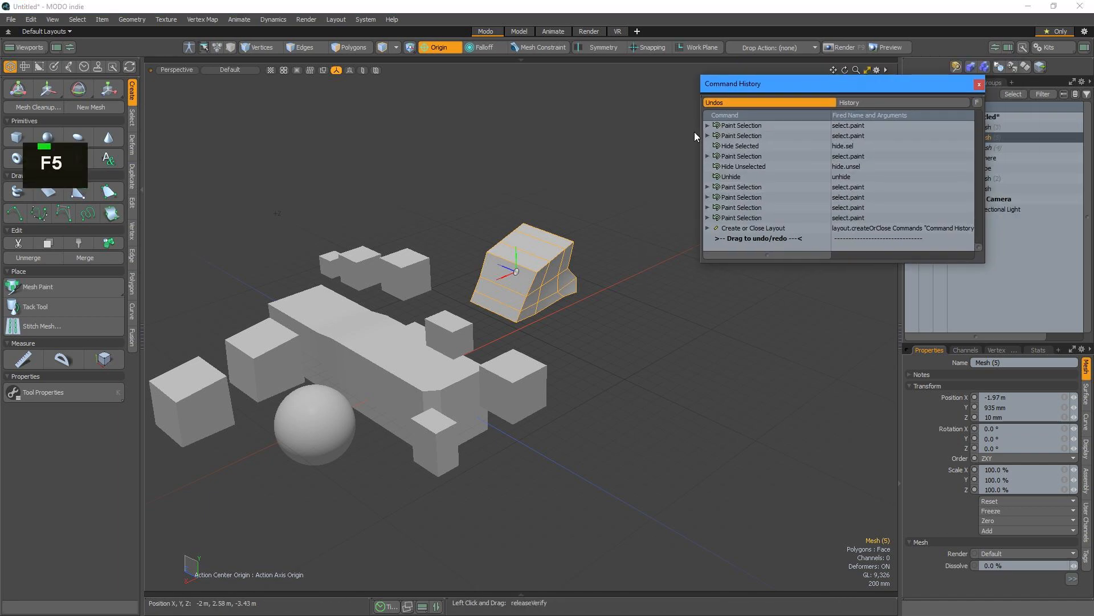
click(532, 257)
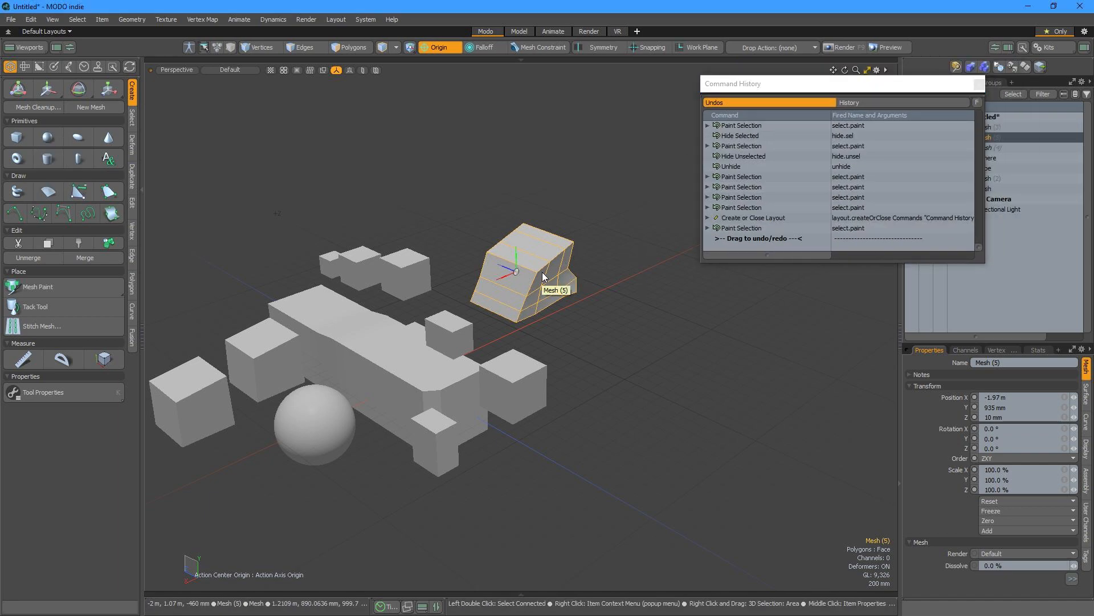
key(u)
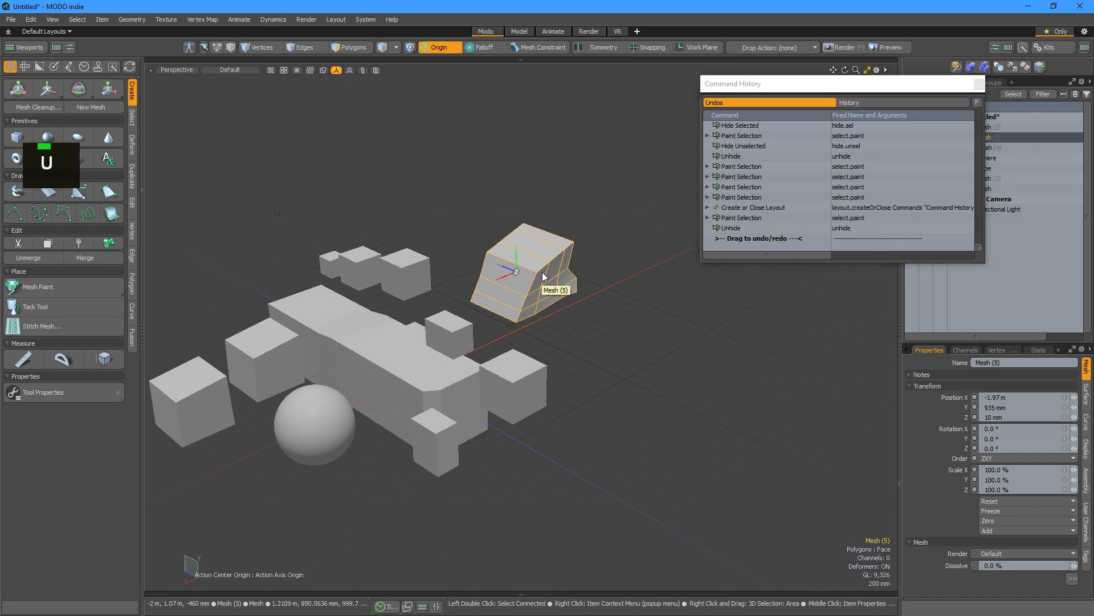
Step: Assign the Alt-H shortcut to the unhide command recorded in the Command History, active anywhere
right_click(846, 228)
click(846, 276)
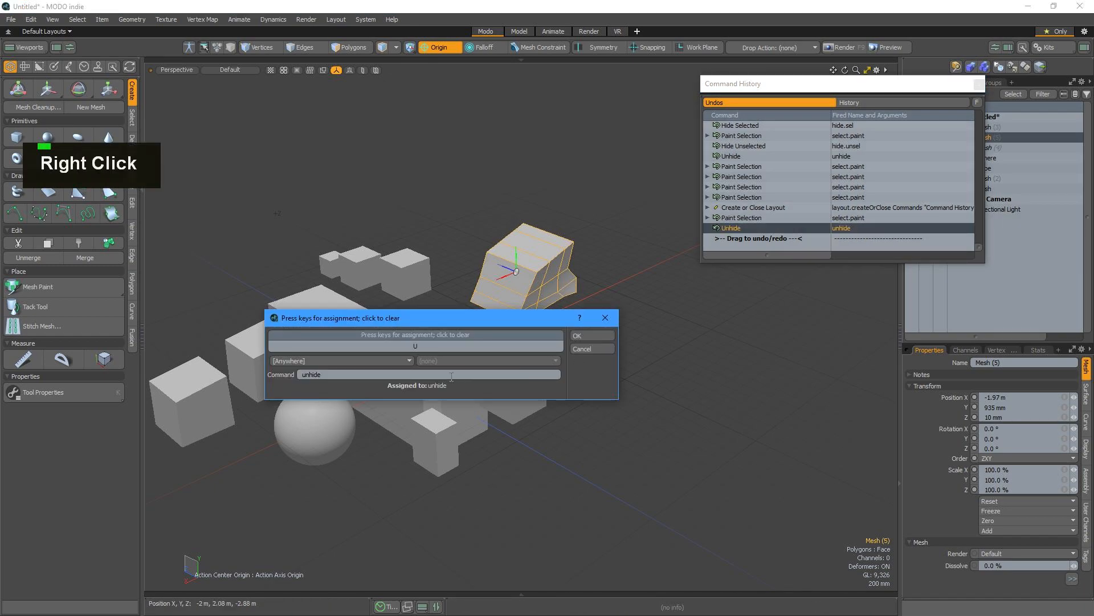
key(alt+h)
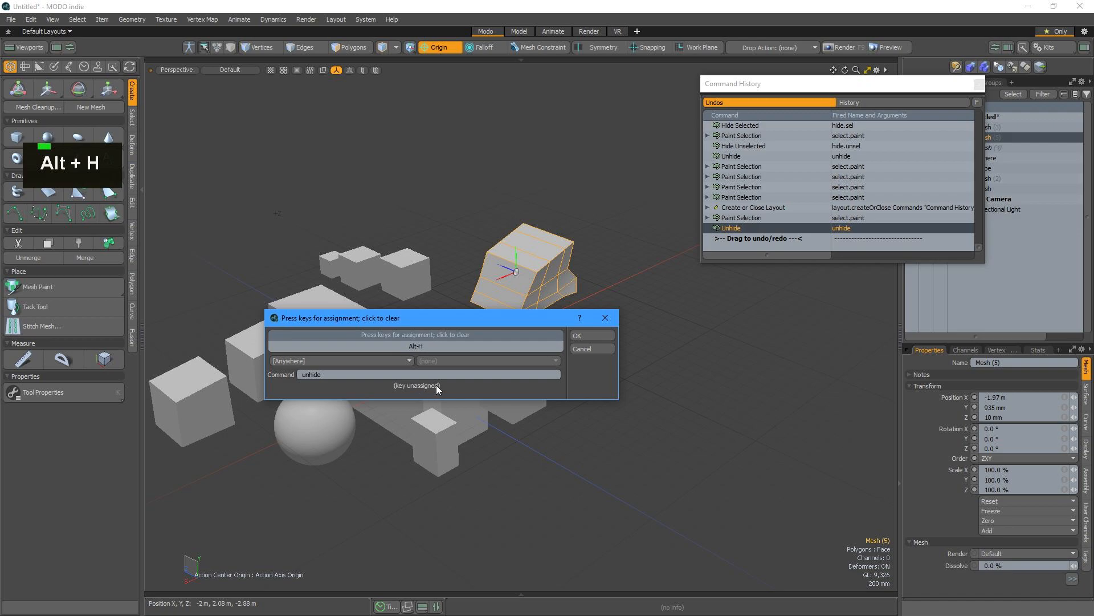
click(578, 336)
Step: Select the sloped mesh as an item and hide it
click(532, 364)
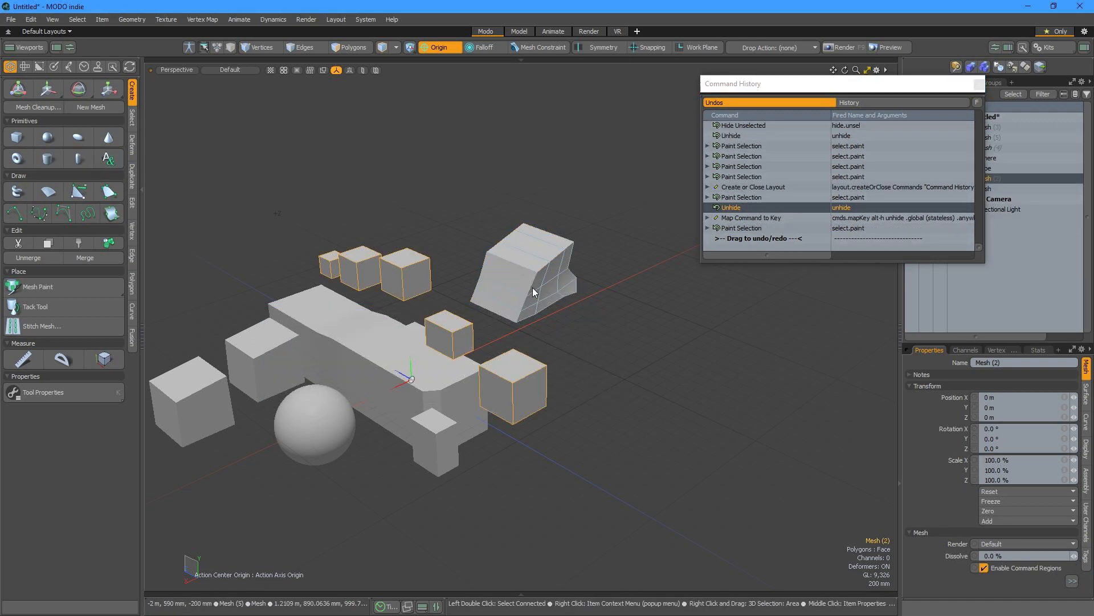
double_click(534, 292)
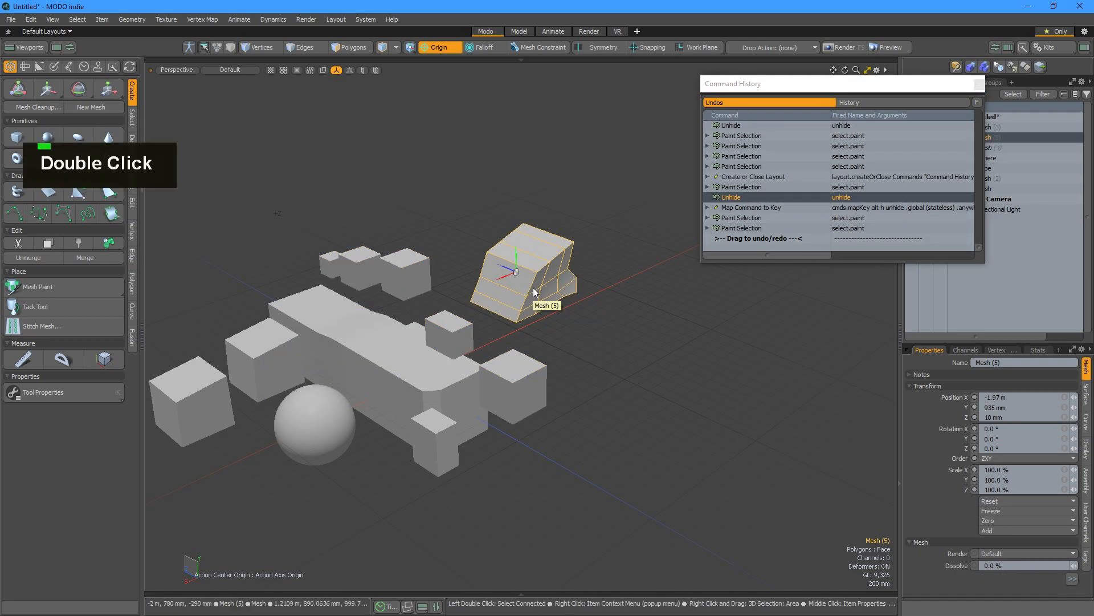
key(h)
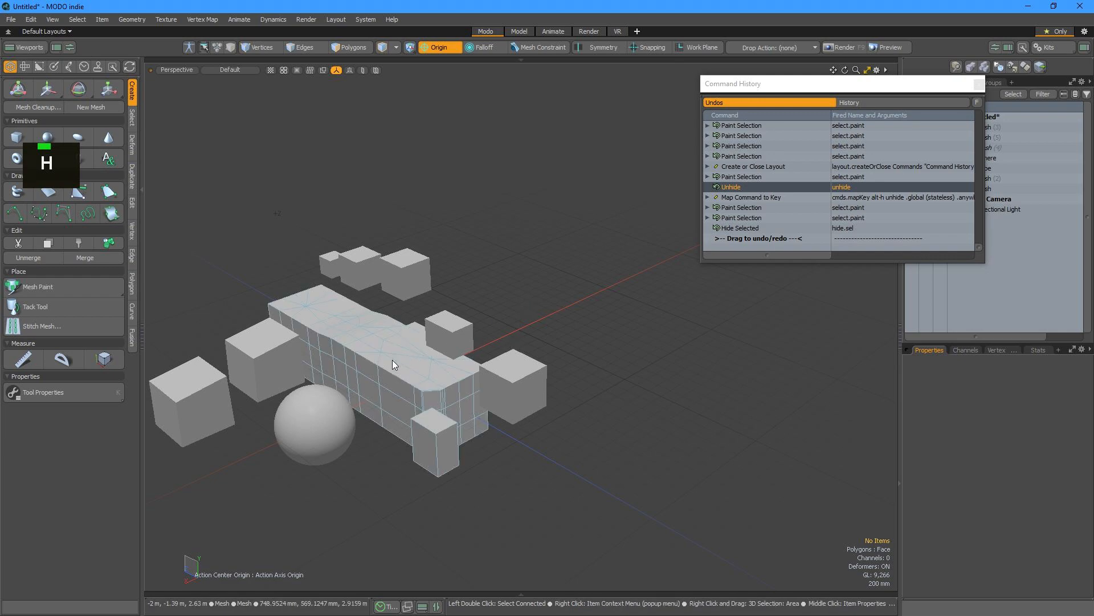
Step: Hide everything except the sphere, then unhide all items with the custom Alt-H shortcut
click(326, 408)
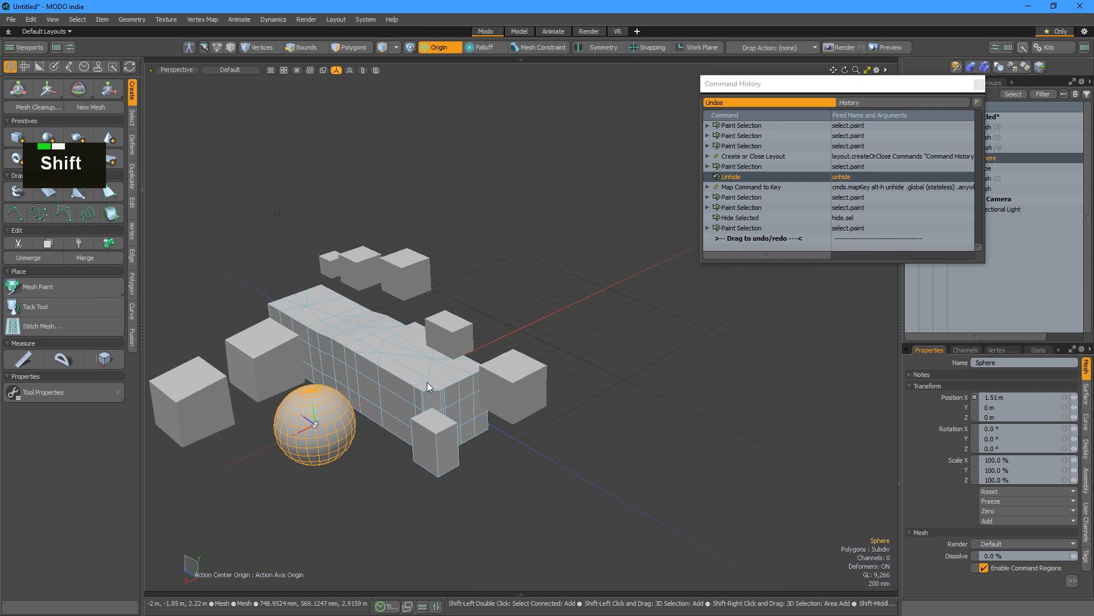
key(shift+h)
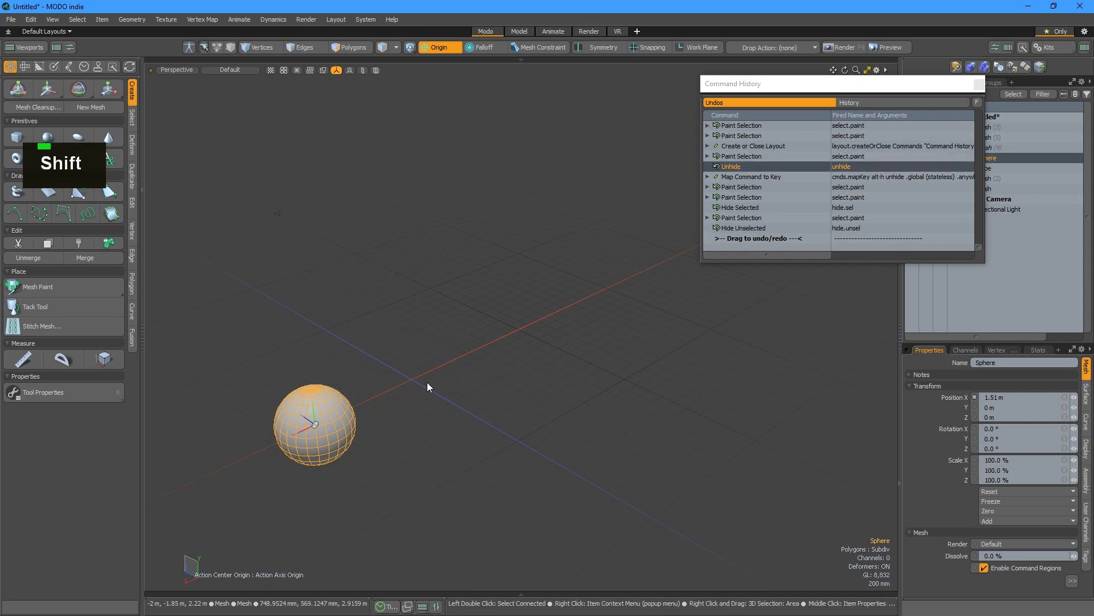
key(alt+h)
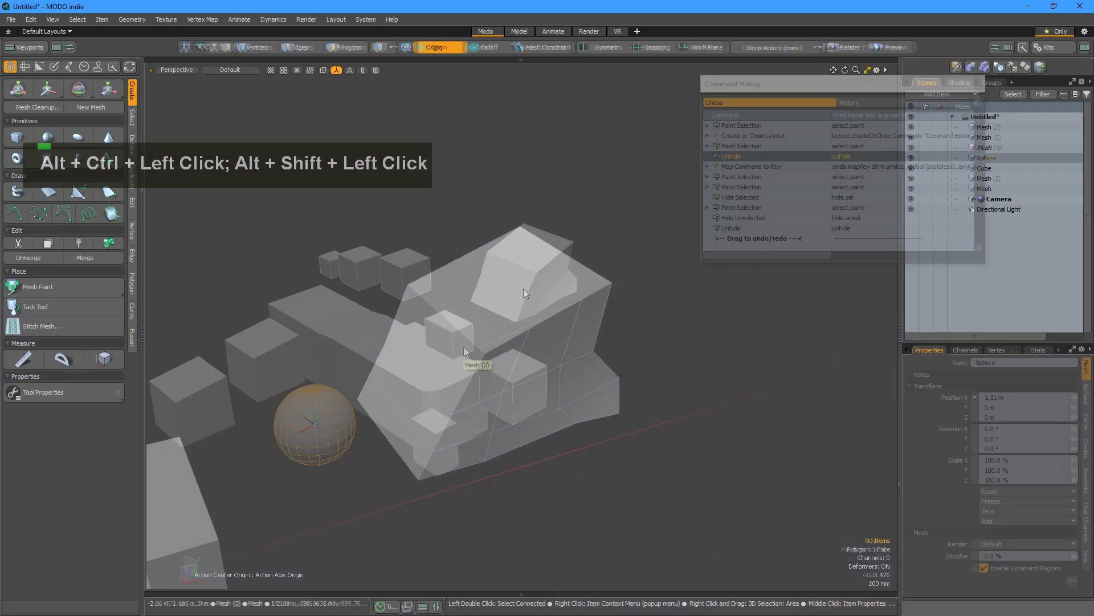
Step: Select the sloped mesh in item mode and save the program configuration with Config Save
key(5)
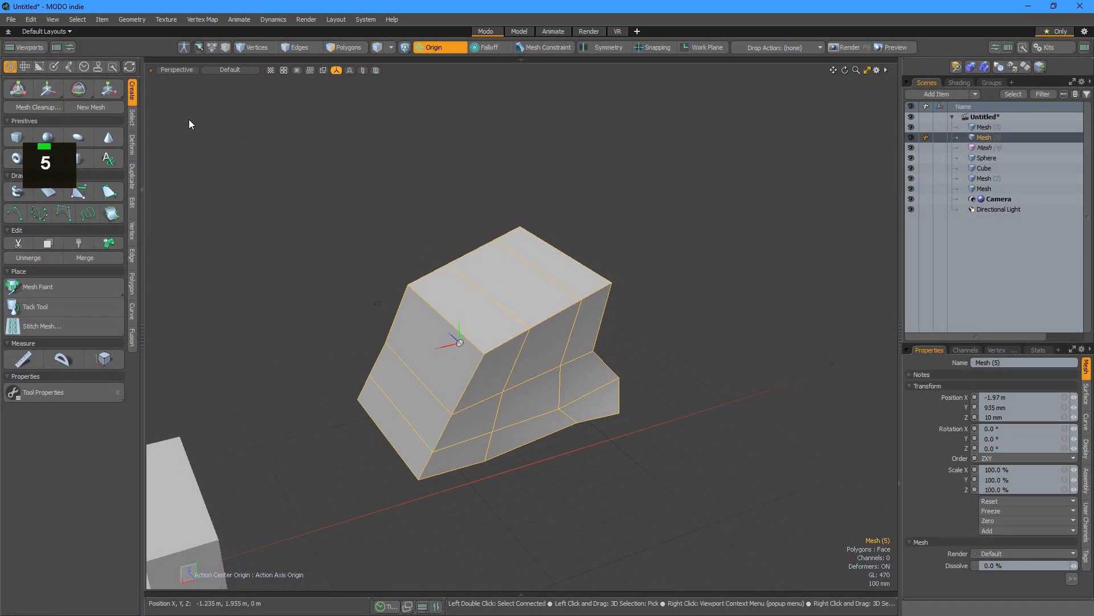
click(11, 20)
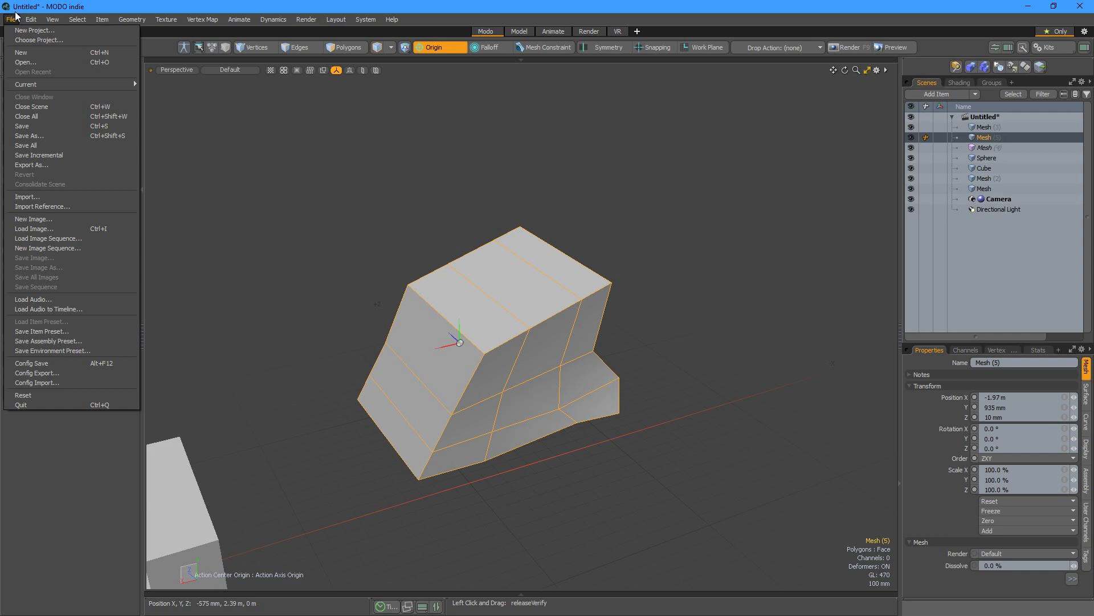
click(45, 365)
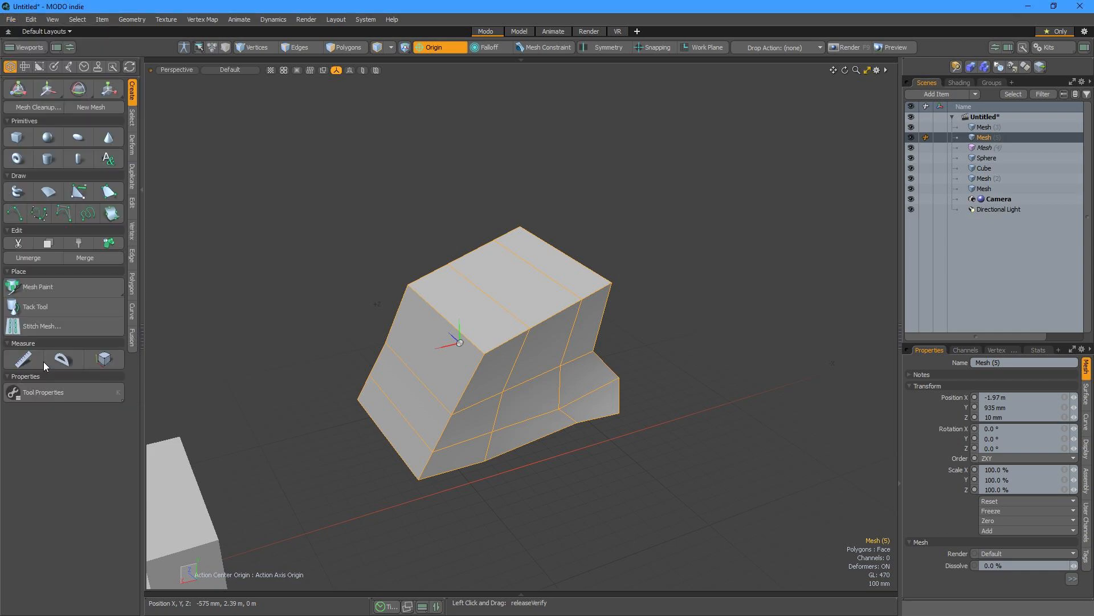
alt+drag(348, 330, 413, 248)
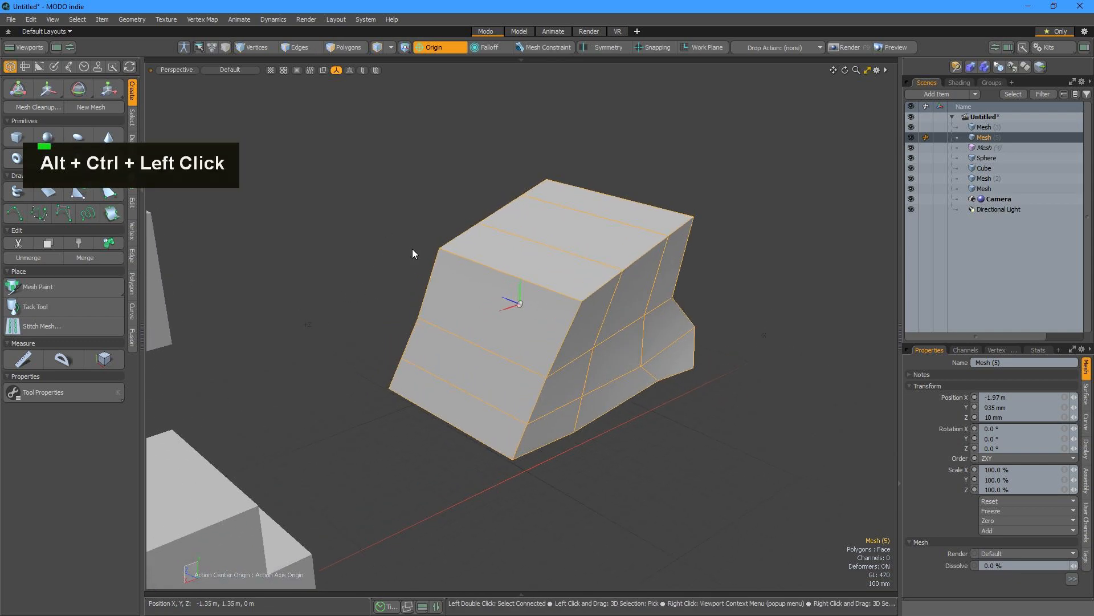